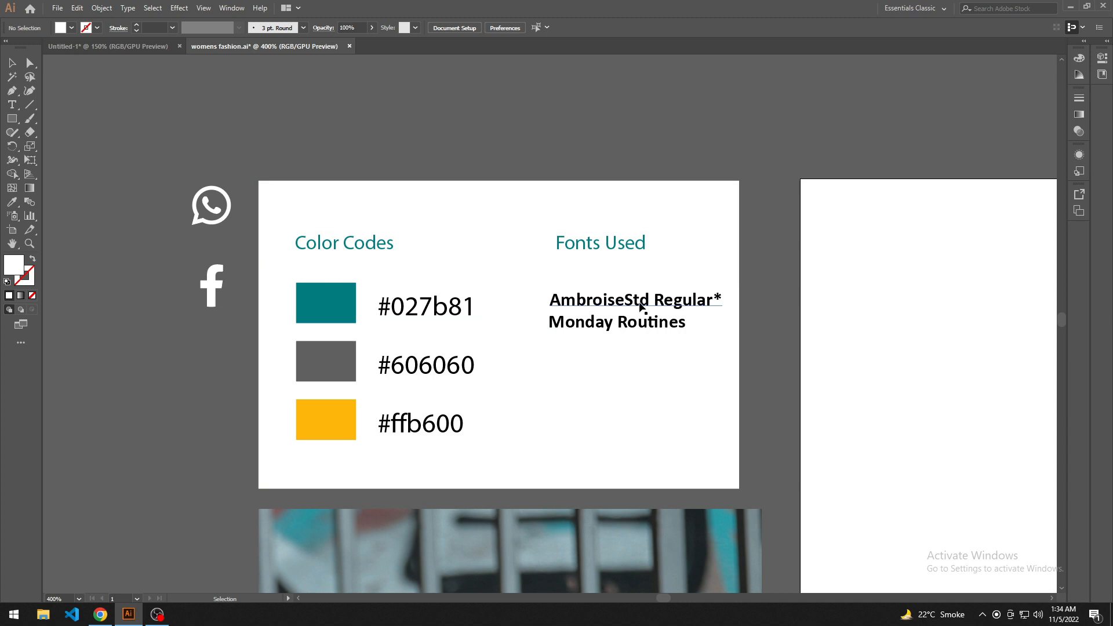
Create a 5 in × 5 in square with the Rectangle Tool's exact-size dialog
{"action": "left_click_drag", "start_coordinate": [743, 370], "coordinate": [283, 237]}
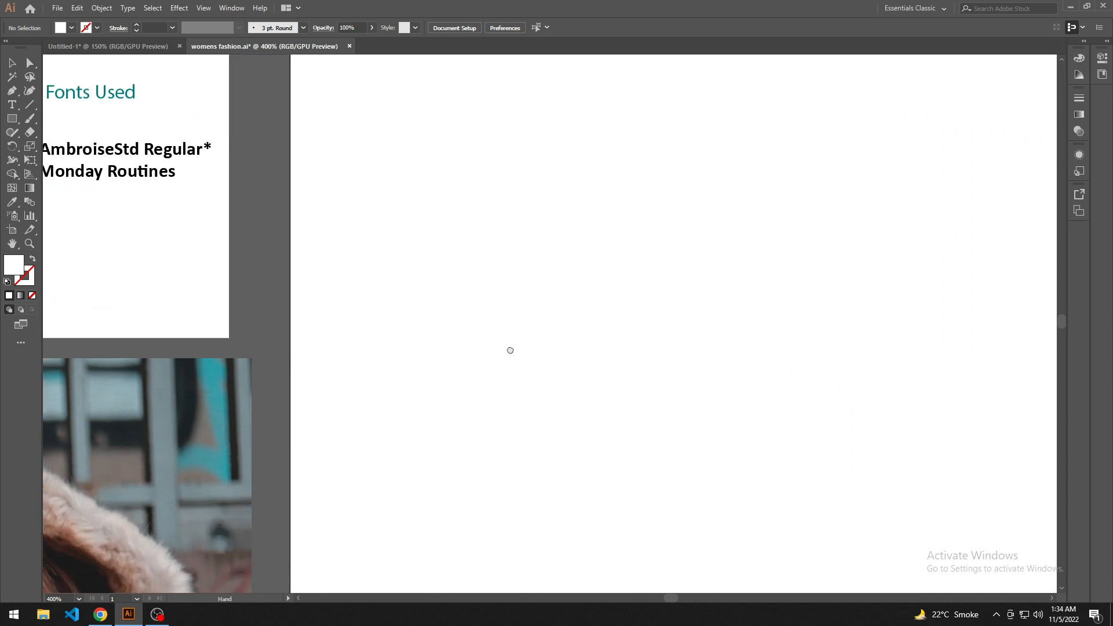
{"action": "left_click_drag", "start_coordinate": [510, 351], "coordinate": [384, 373]}
{"action": "scroll", "coordinate": [529, 368], "scroll_direction": "down", "scroll_amount": 3}
{"action": "scroll", "coordinate": [530, 369], "scroll_direction": "down", "scroll_amount": 1, "text": "alt"}
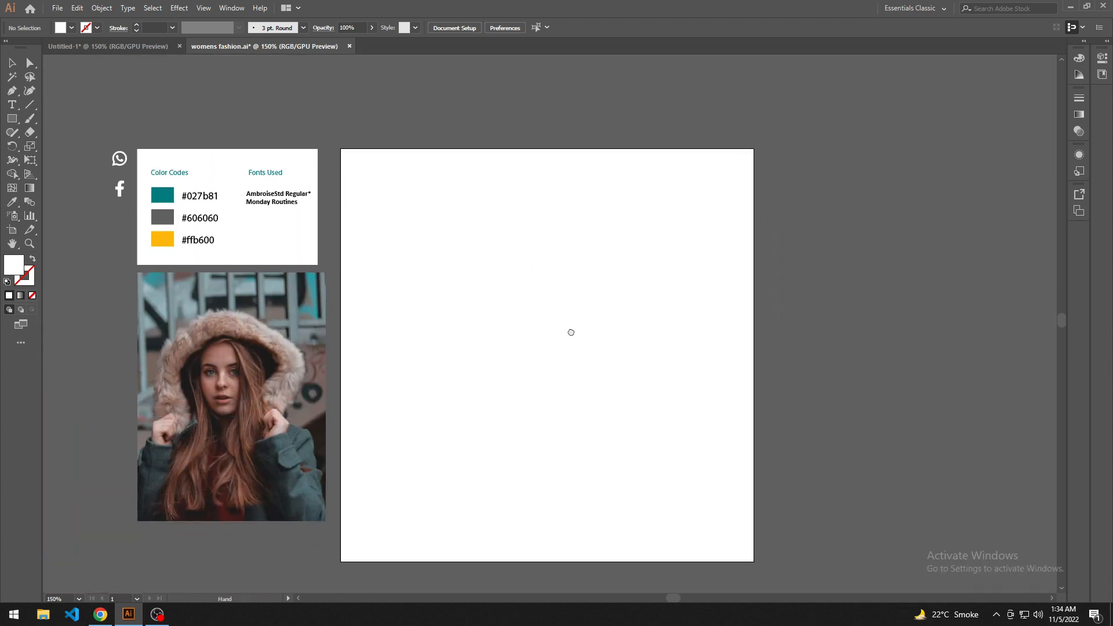
{"action": "scroll", "coordinate": [573, 316], "scroll_direction": "down", "scroll_amount": 1}
{"action": "left_click", "coordinate": [12, 118]}
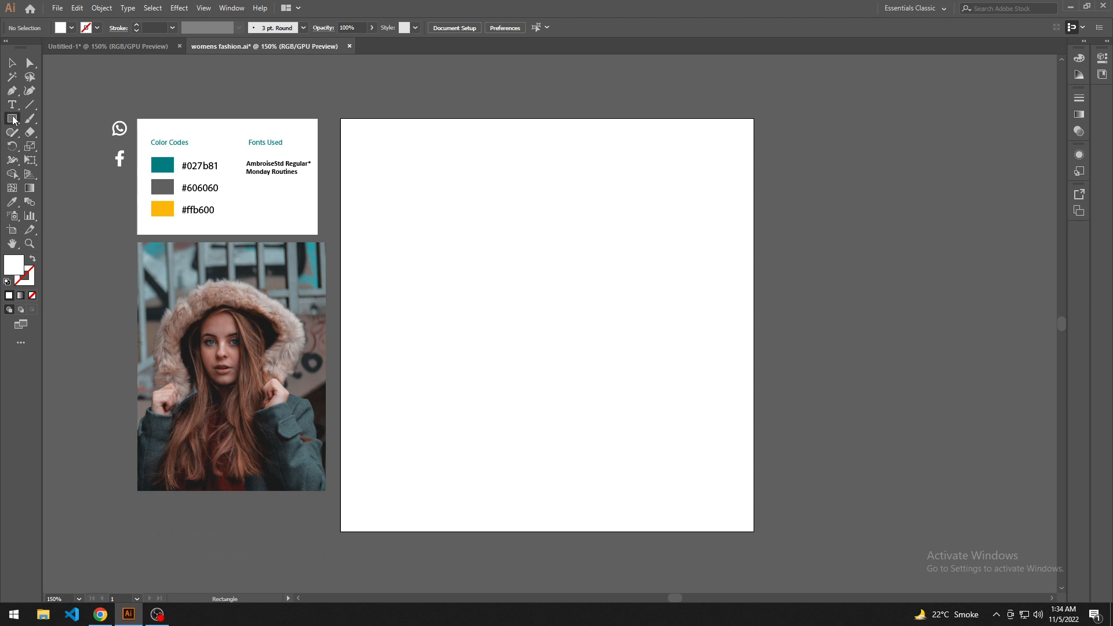
{"action": "left_click", "coordinate": [563, 322]}
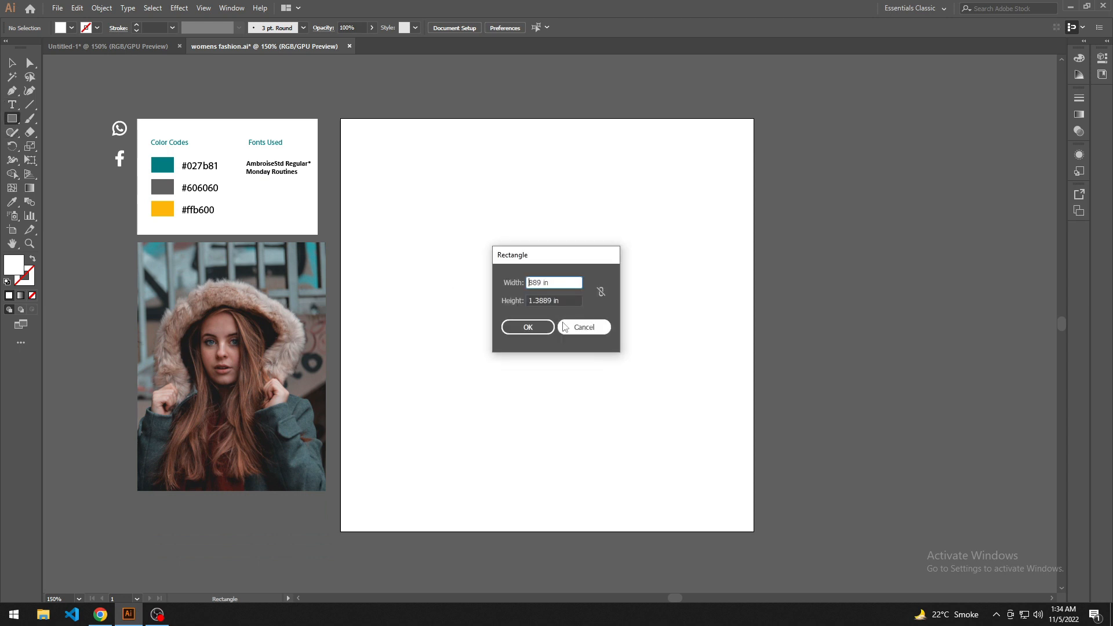
{"action": "type", "text": "5"}
{"action": "key", "text": "Tab"}
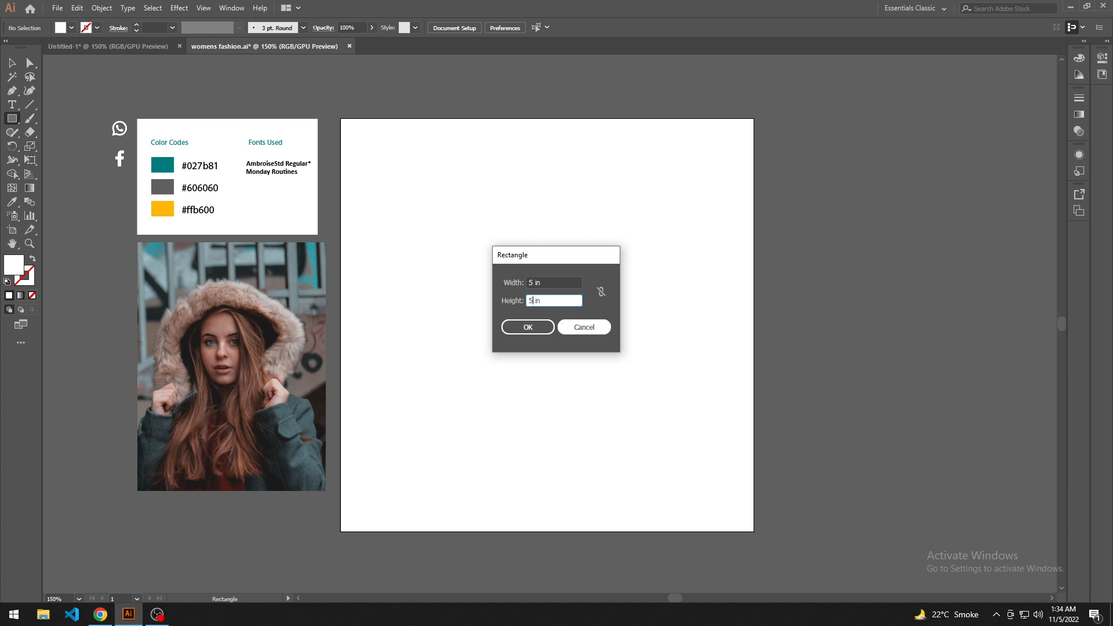
{"action": "type", "text": "5"}
{"action": "left_click", "coordinate": [532, 328]}
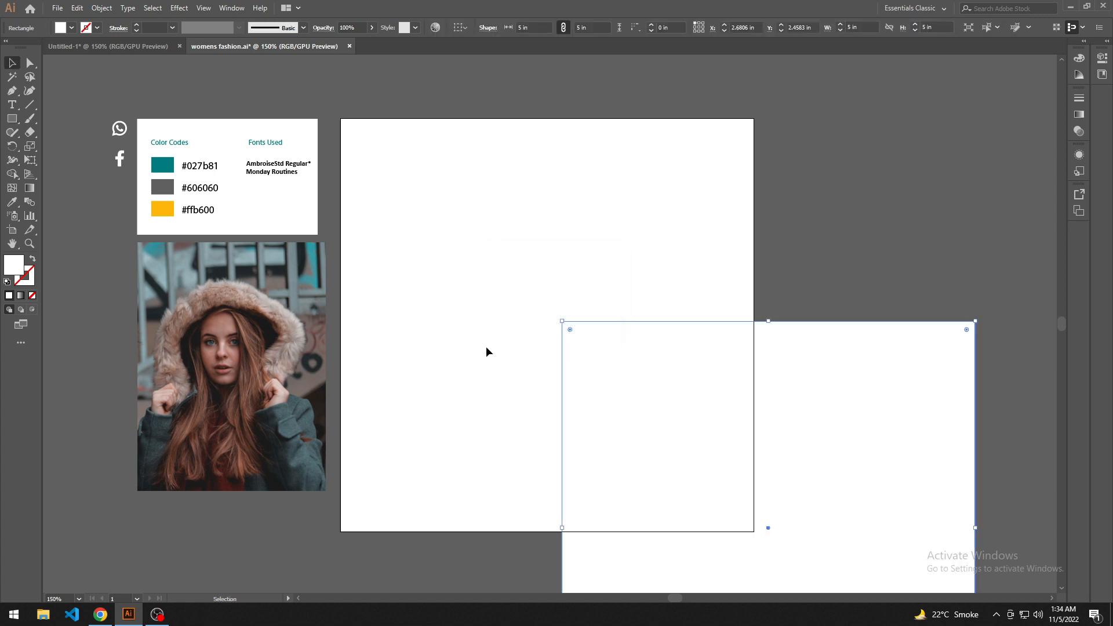
Move the white square onto the artboard and centre it horizontally and vertically to the artboard
{"action": "key", "text": "v"}
{"action": "scroll", "coordinate": [642, 404], "scroll_direction": "down", "scroll_amount": 1}
{"action": "left_click_drag", "start_coordinate": [639, 404], "coordinate": [456, 254]}
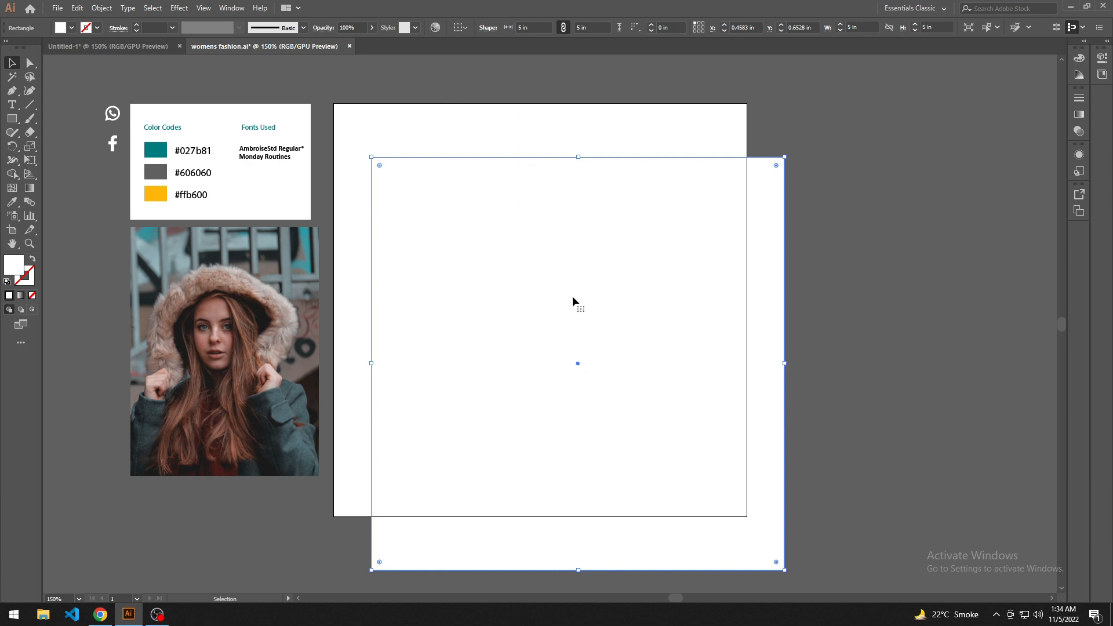
{"action": "left_click", "coordinate": [461, 28]}
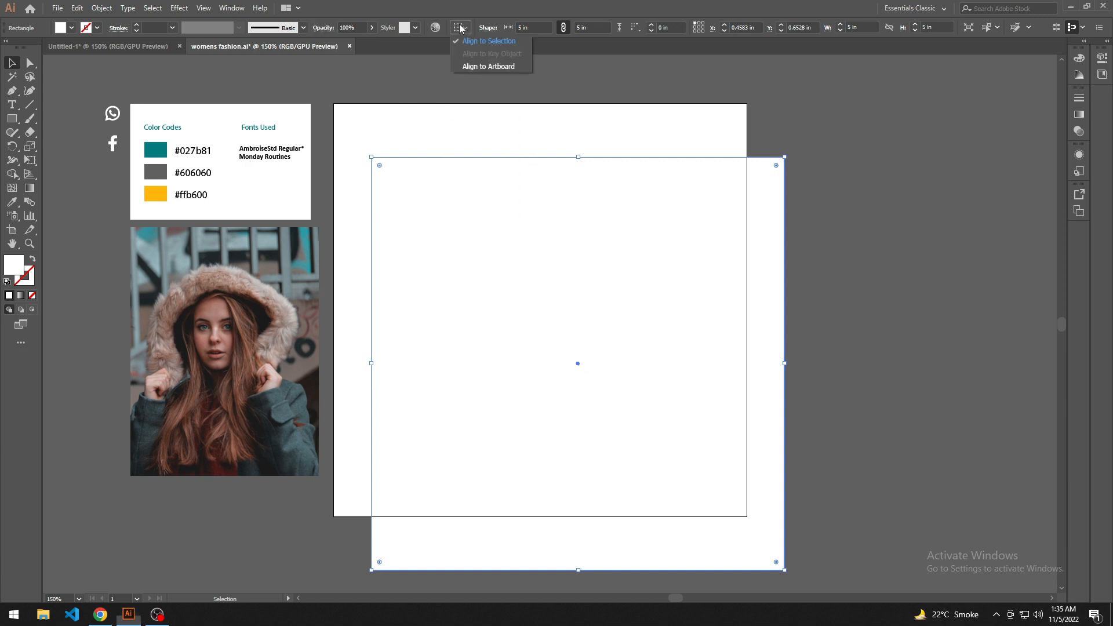
{"action": "left_click", "coordinate": [489, 68]}
{"action": "left_click", "coordinate": [496, 28]}
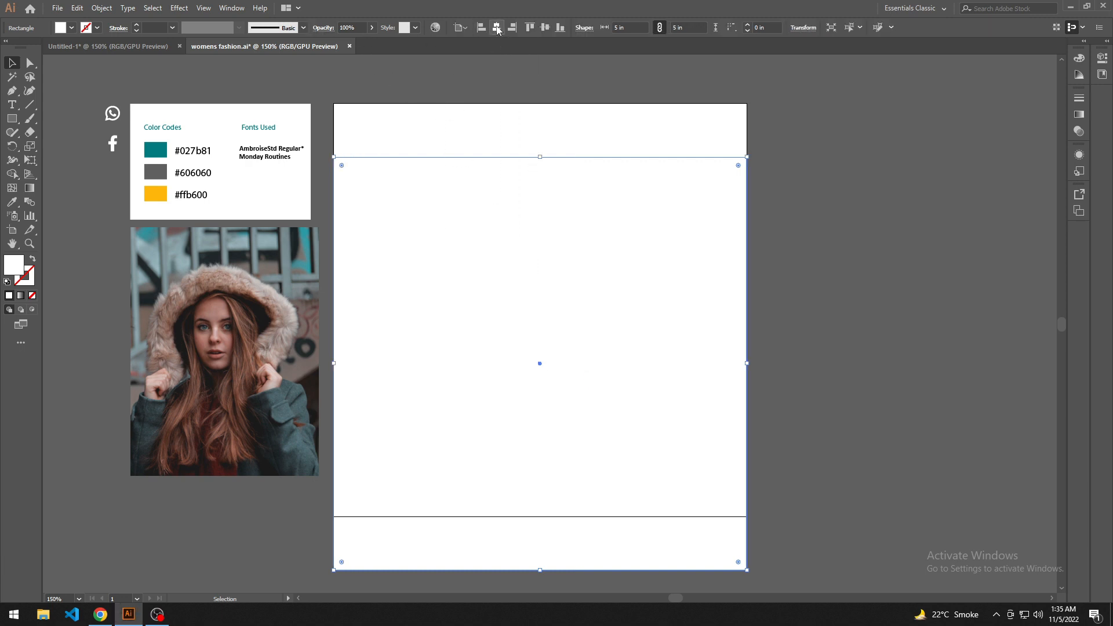
{"action": "left_click", "coordinate": [530, 28]}
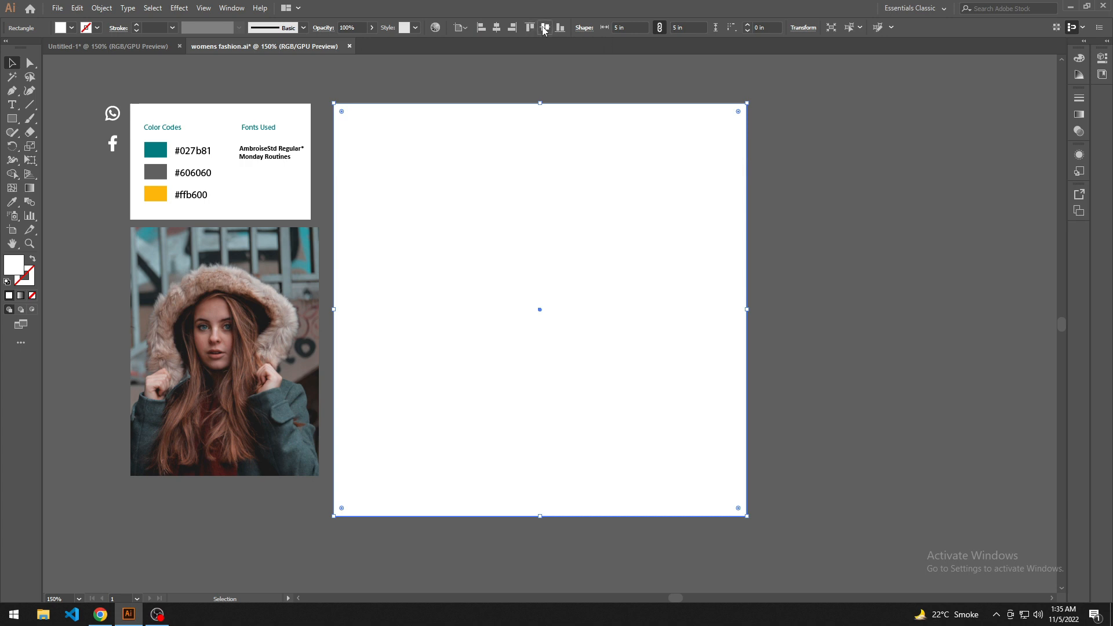
Lock the white square in place through Object > Lock > Selection
{"action": "left_click", "coordinate": [555, 84]}
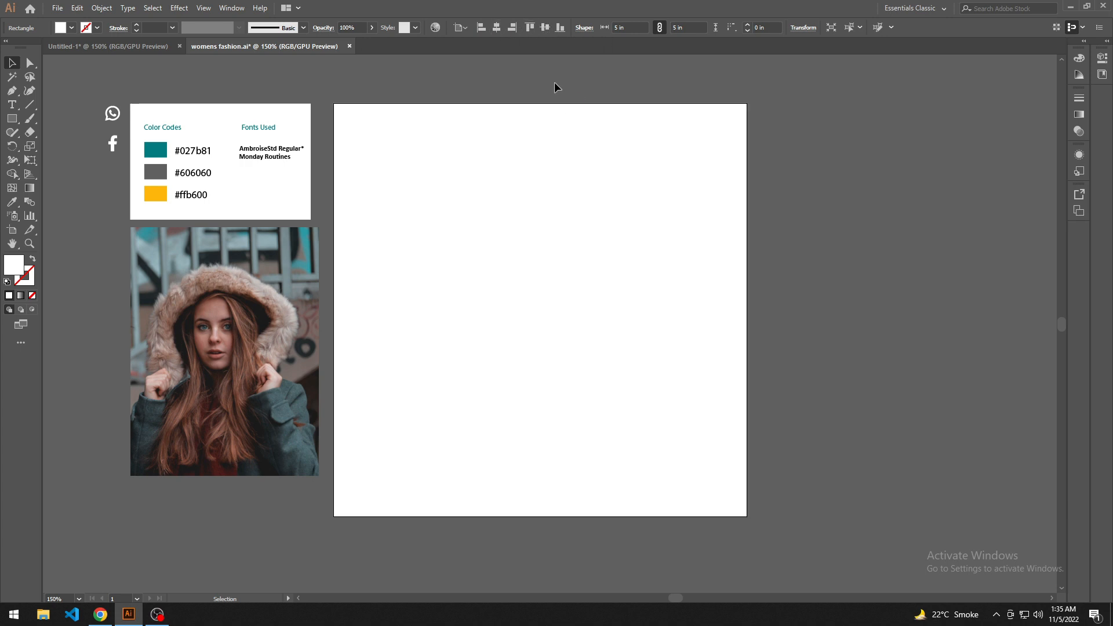
{"action": "left_click_drag", "start_coordinate": [555, 84], "coordinate": [555, 90]}
{"action": "left_click", "coordinate": [496, 158]}
{"action": "key", "text": "ctrl+2"}
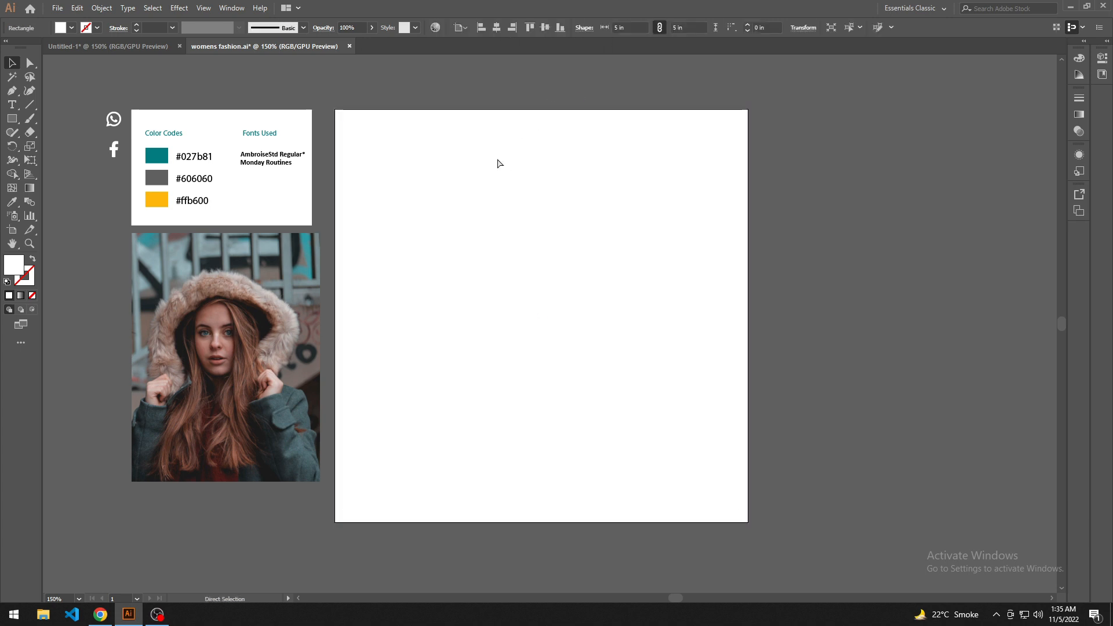
{"action": "key", "text": "ctrl+alt+2"}
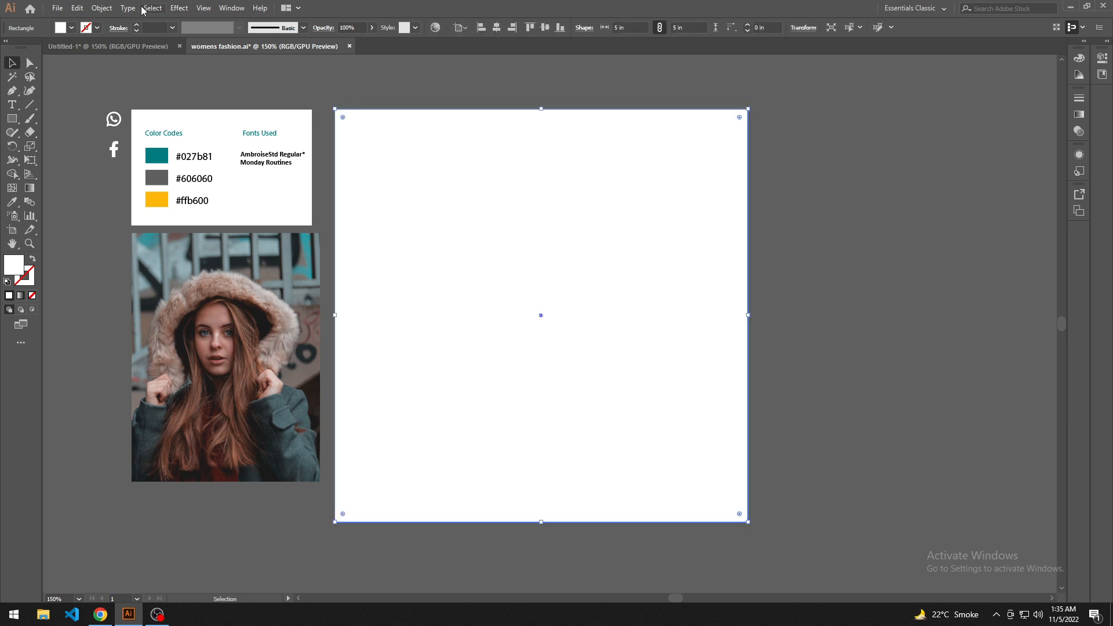
{"action": "left_click", "coordinate": [102, 8]}
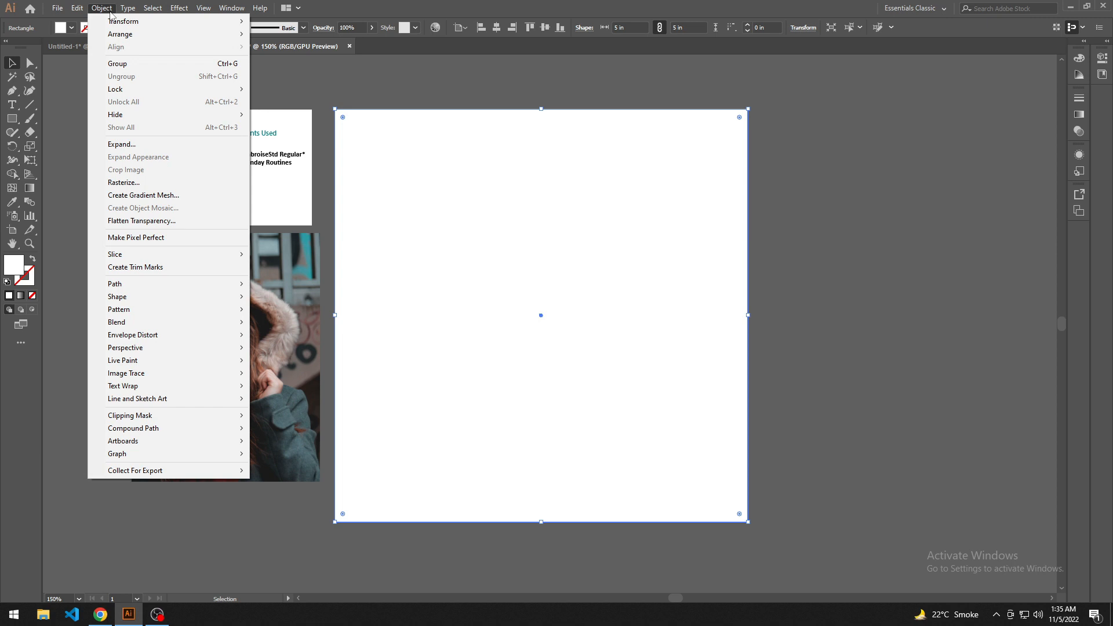
{"action": "mouse_move", "coordinate": [125, 90]}
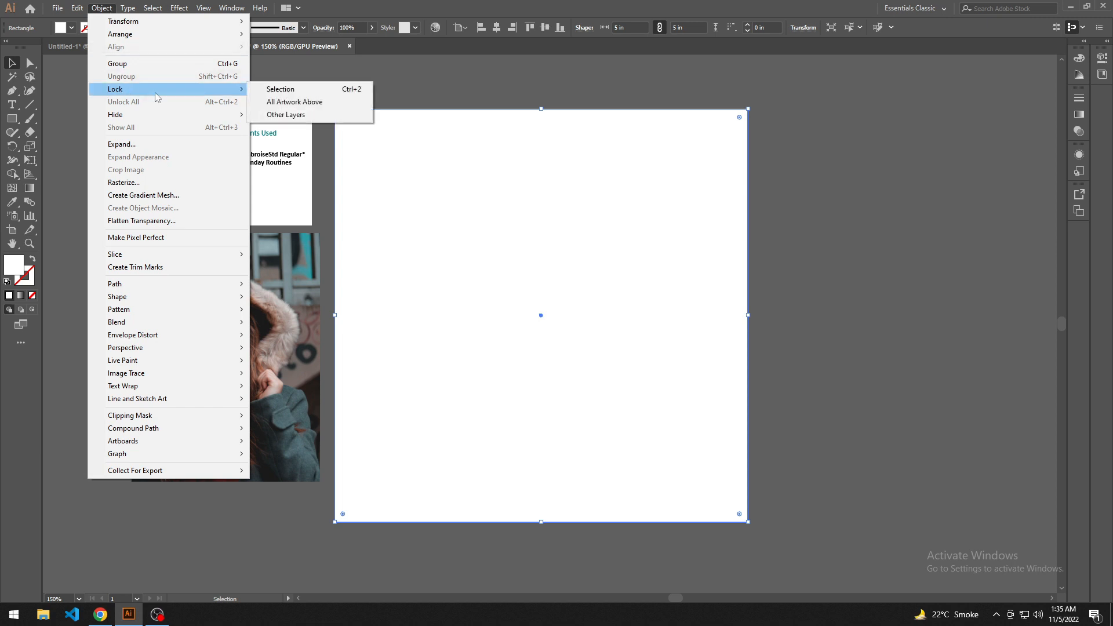
{"action": "left_click", "coordinate": [287, 89]}
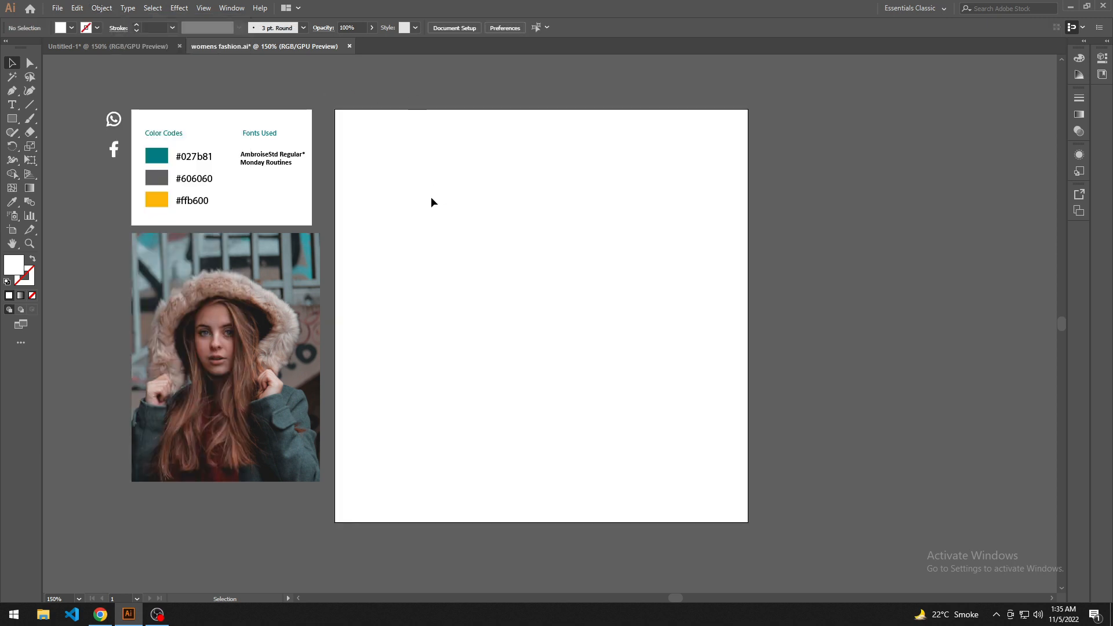
Place the hooded-woman photo on the artboard's right side and bring it to the front
{"action": "scroll", "coordinate": [522, 272], "scroll_direction": "down", "scroll_amount": 1}
{"action": "left_click_drag", "start_coordinate": [364, 330], "coordinate": [687, 271]}
{"action": "scroll", "coordinate": [643, 306], "scroll_direction": "down", "scroll_amount": 1}
{"action": "right_click", "coordinate": [625, 286]}
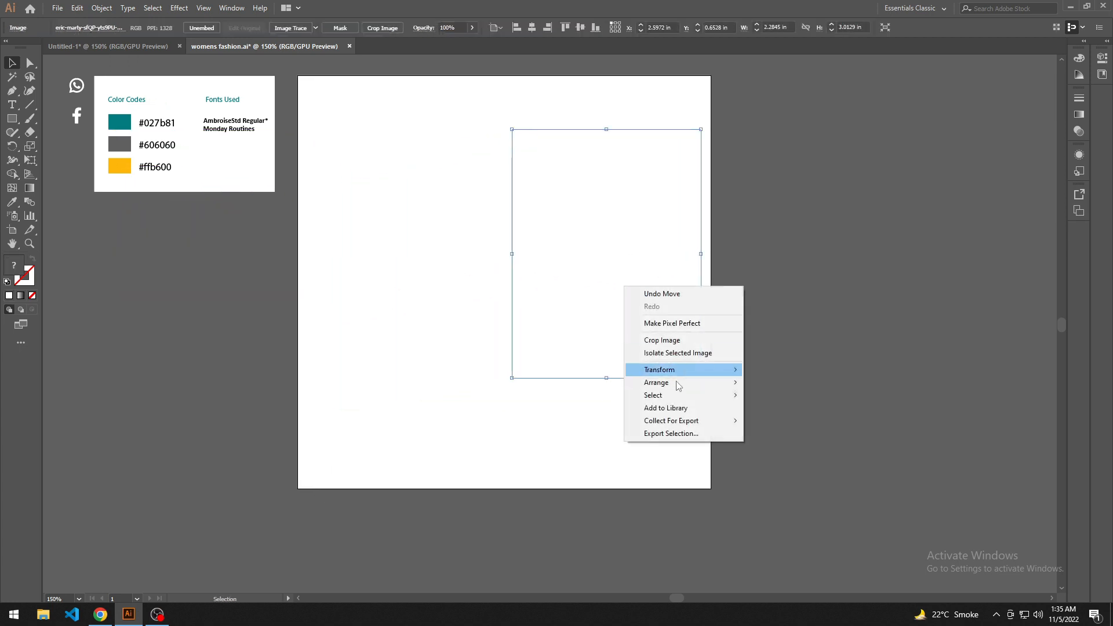
{"action": "mouse_move", "coordinate": [679, 383]}
{"action": "left_click", "coordinate": [765, 381]}
Scale the photo up to the artboard's full height and nudge it into position
{"action": "left_click_drag", "start_coordinate": [797, 323], "coordinate": [803, 352]}
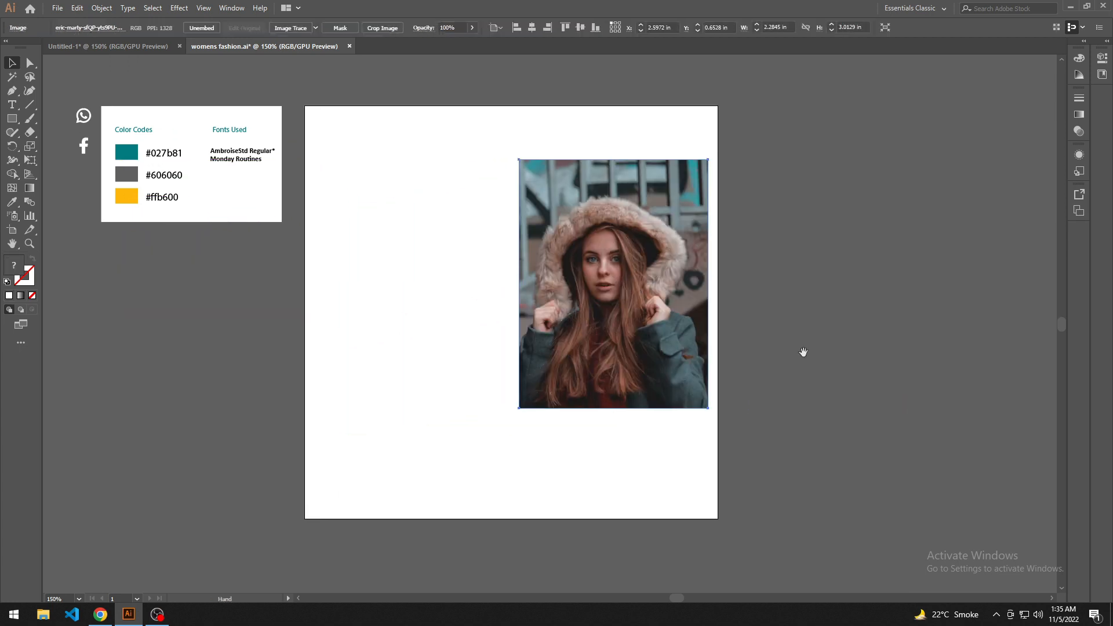
{"action": "left_click_drag", "start_coordinate": [709, 408], "coordinate": [785, 472]}
{"action": "scroll", "coordinate": [784, 468], "scroll_direction": "up", "scroll_amount": 2}
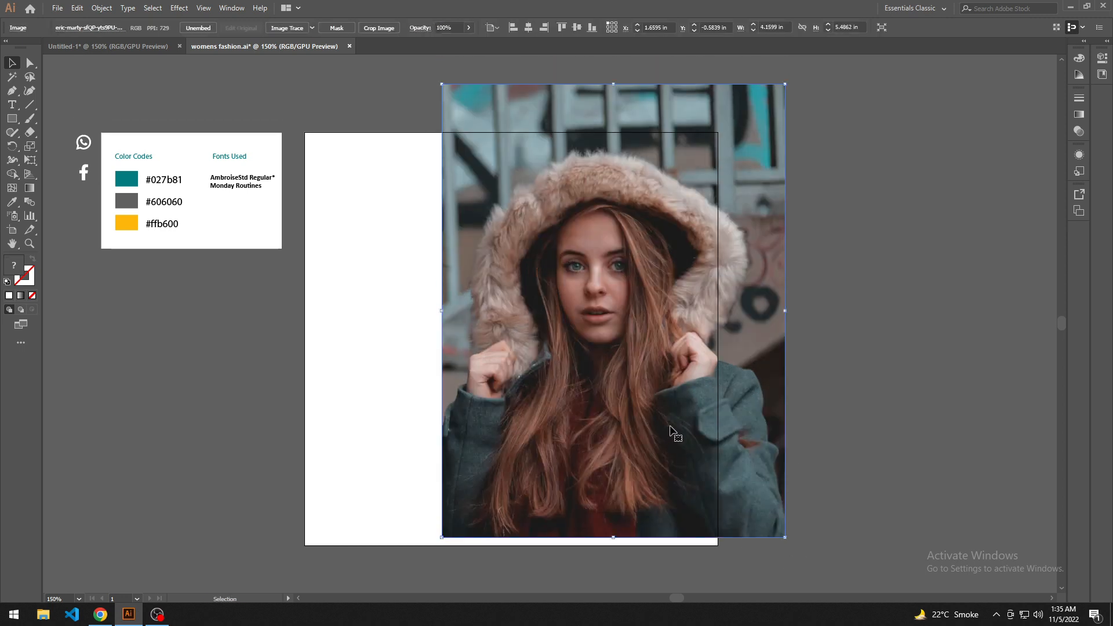
{"action": "left_click_drag", "start_coordinate": [669, 425], "coordinate": [675, 438]}
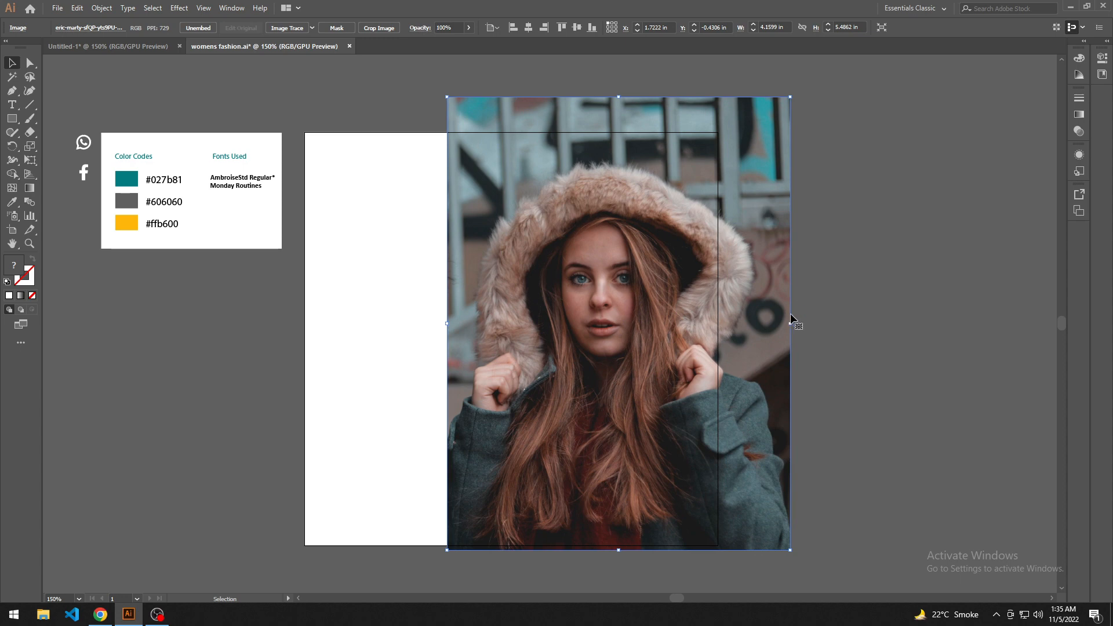
{"action": "left_click_drag", "start_coordinate": [793, 98], "coordinate": [774, 118]}
{"action": "left_click_drag", "start_coordinate": [651, 219], "coordinate": [649, 229]}
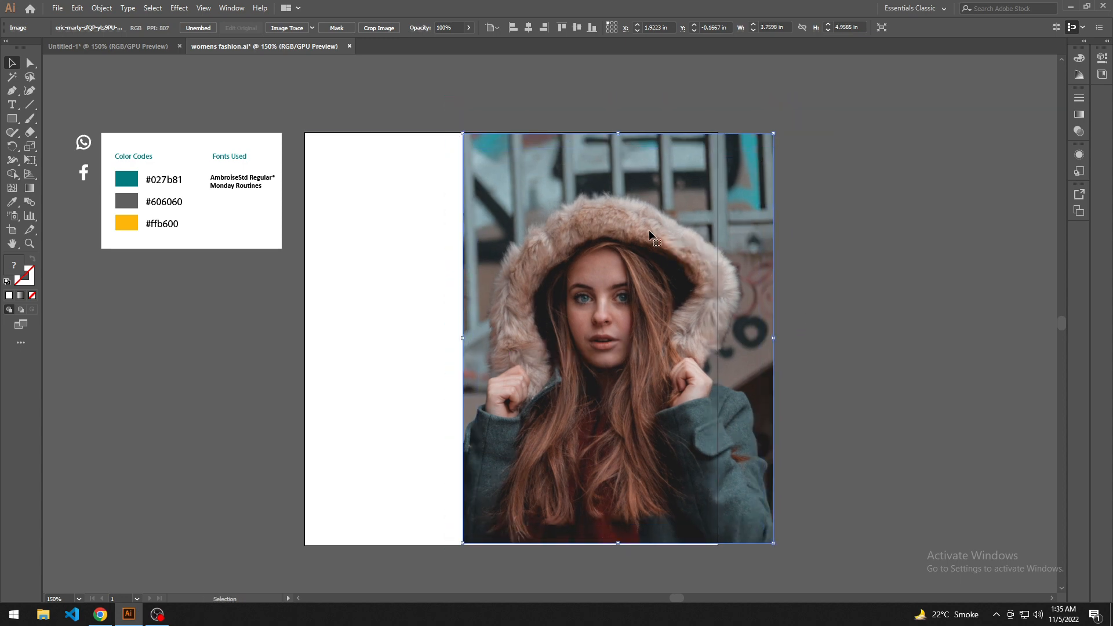
{"action": "left_click_drag", "start_coordinate": [776, 545], "coordinate": [777, 547]}
Shift the photo slightly right on the artboard
{"action": "left_click", "coordinate": [867, 497]}
{"action": "left_click_drag", "start_coordinate": [718, 458], "coordinate": [715, 465]}
{"action": "left_click", "coordinate": [865, 451]}
{"action": "left_click_drag", "start_coordinate": [865, 450], "coordinate": [865, 443]}
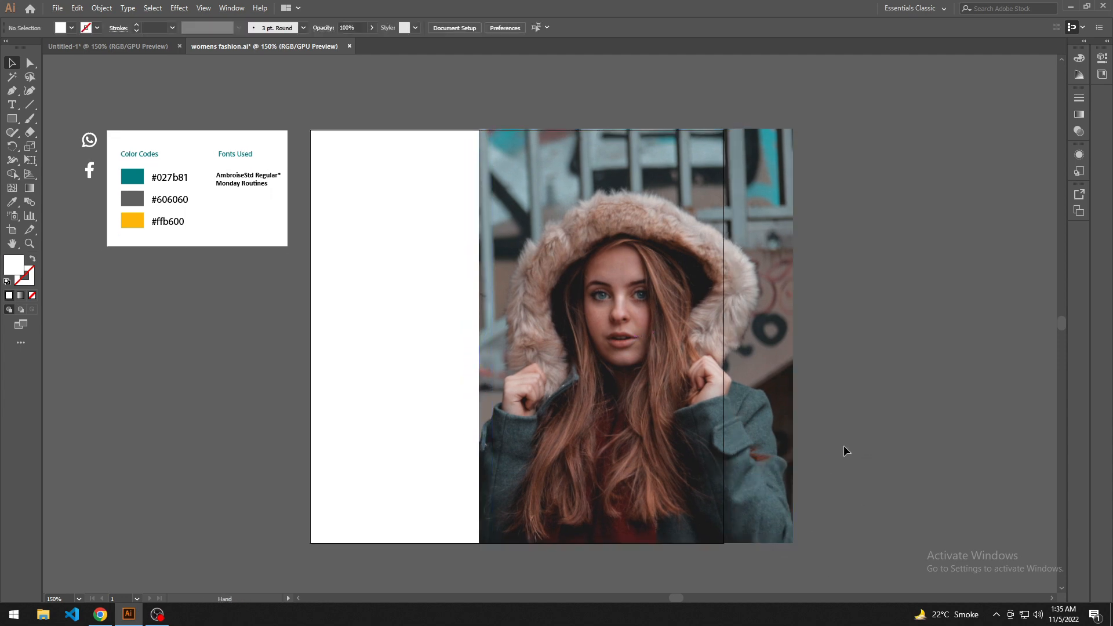
{"action": "left_click_drag", "start_coordinate": [712, 447], "coordinate": [716, 447]}
{"action": "left_click", "coordinate": [874, 429]}
{"action": "left_click", "coordinate": [783, 391]}
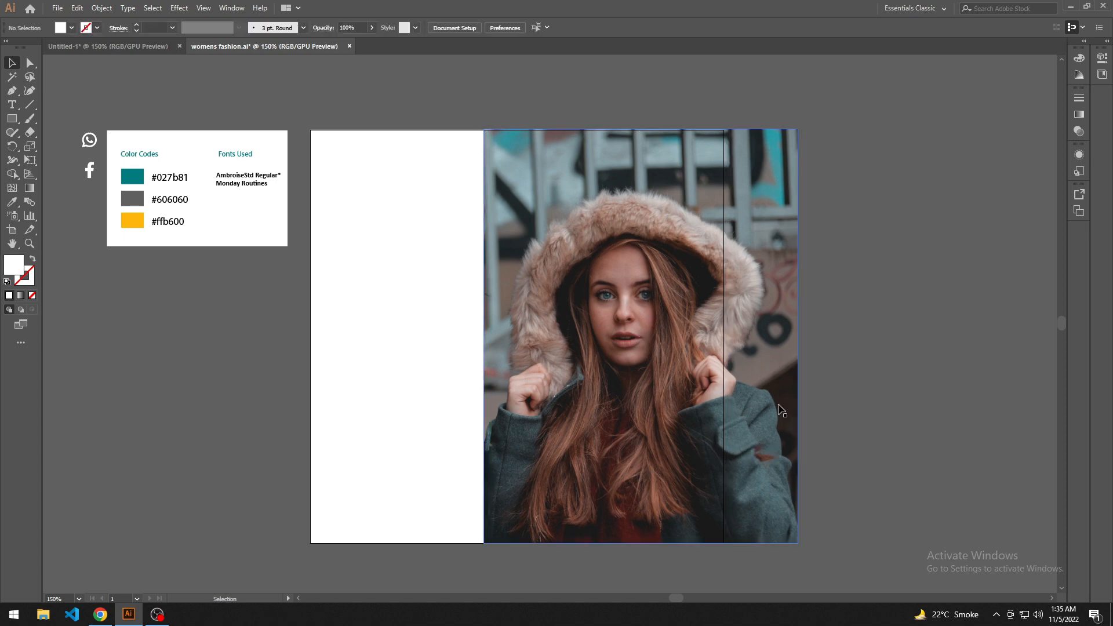
Narrow the photo from its right edge, then undo the change
{"action": "left_click_drag", "start_coordinate": [800, 337], "coordinate": [724, 335]}
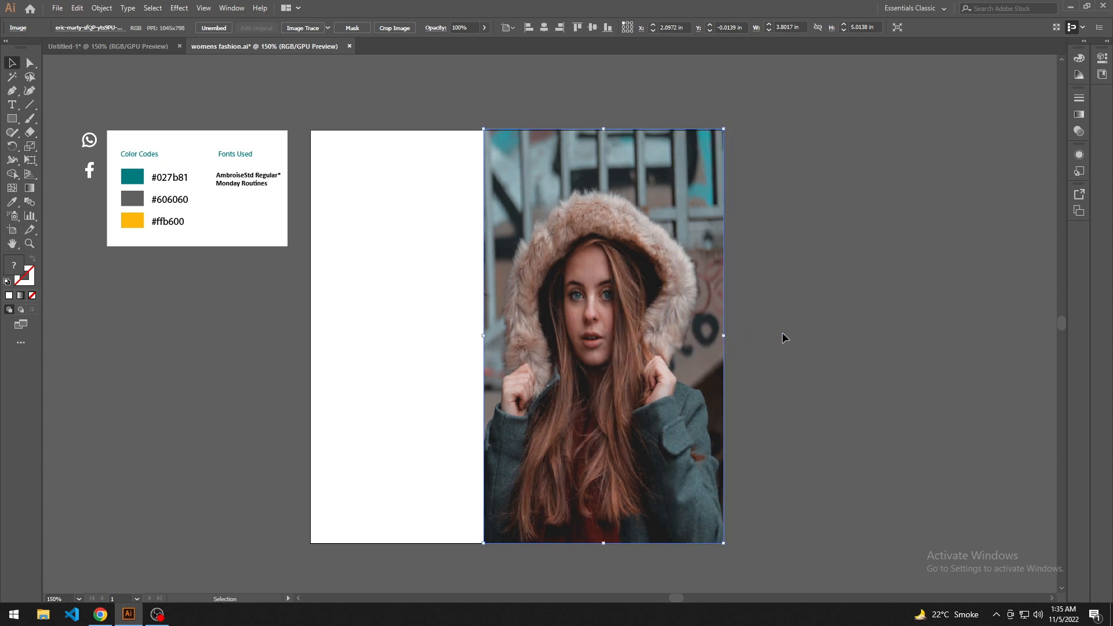
{"action": "left_click", "coordinate": [794, 334]}
{"action": "key", "text": "ctrl+z"}
{"action": "left_click", "coordinate": [874, 345]}
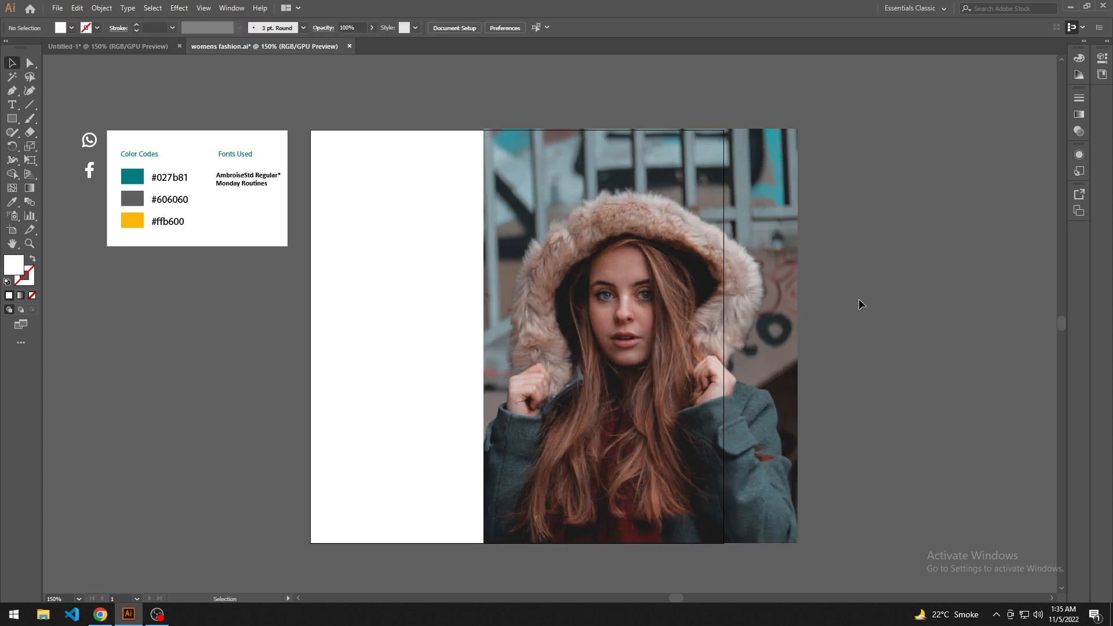
Nudge the photo right and draw a 2.2083 × 3.6389 in rectangle from the artboard's top-left corner
{"action": "key", "text": "space"}
{"action": "left_click_drag", "start_coordinate": [882, 336], "coordinate": [884, 331]}
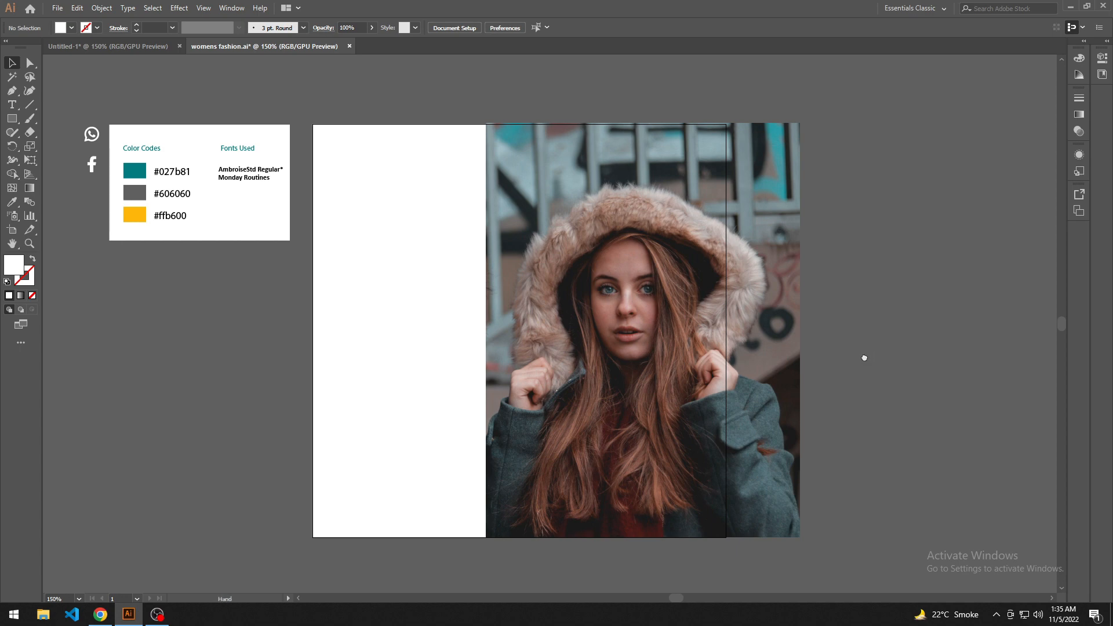
{"action": "left_click_drag", "start_coordinate": [675, 378], "coordinate": [686, 380]}
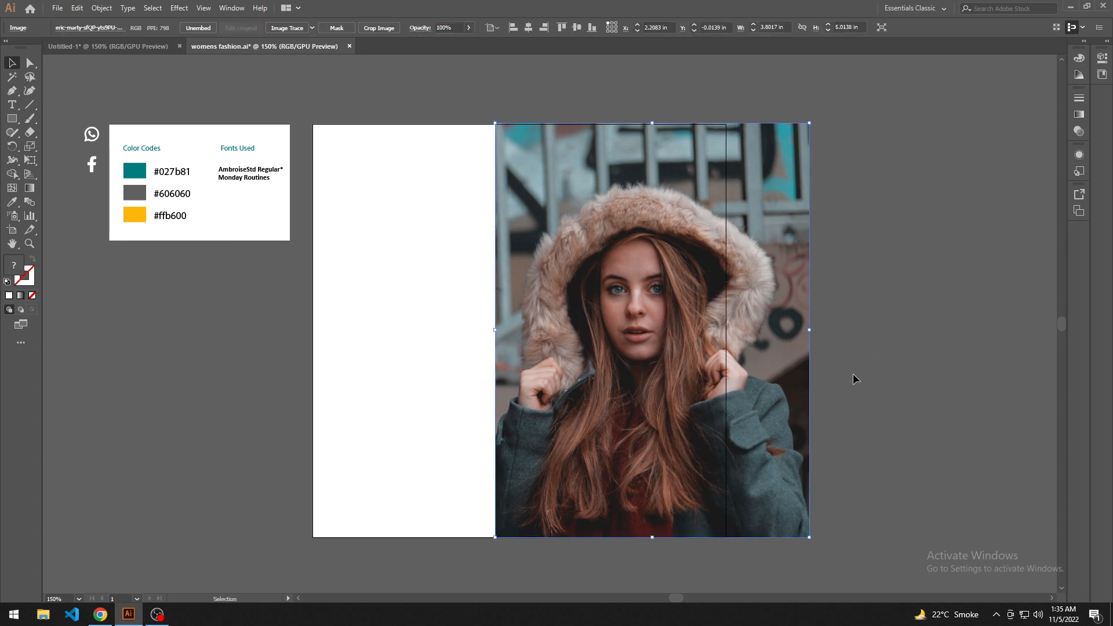
{"action": "left_click", "coordinate": [855, 376]}
{"action": "key", "text": "space"}
{"action": "left_click_drag", "start_coordinate": [886, 395], "coordinate": [906, 395]}
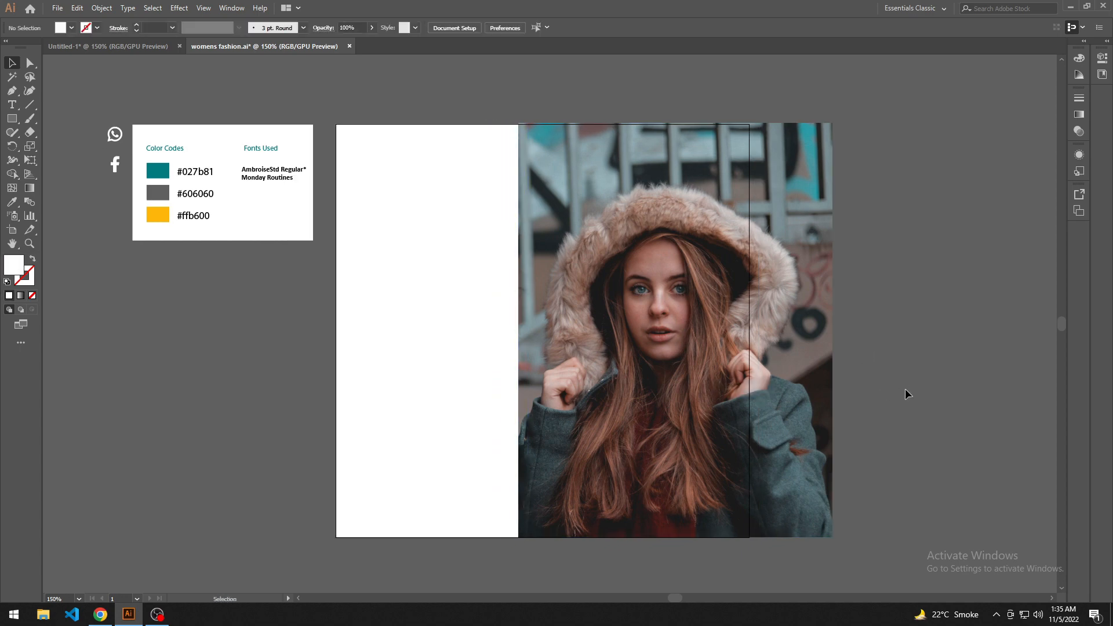
{"action": "left_click", "coordinate": [11, 118]}
{"action": "left_click_drag", "start_coordinate": [337, 125], "coordinate": [518, 426]}
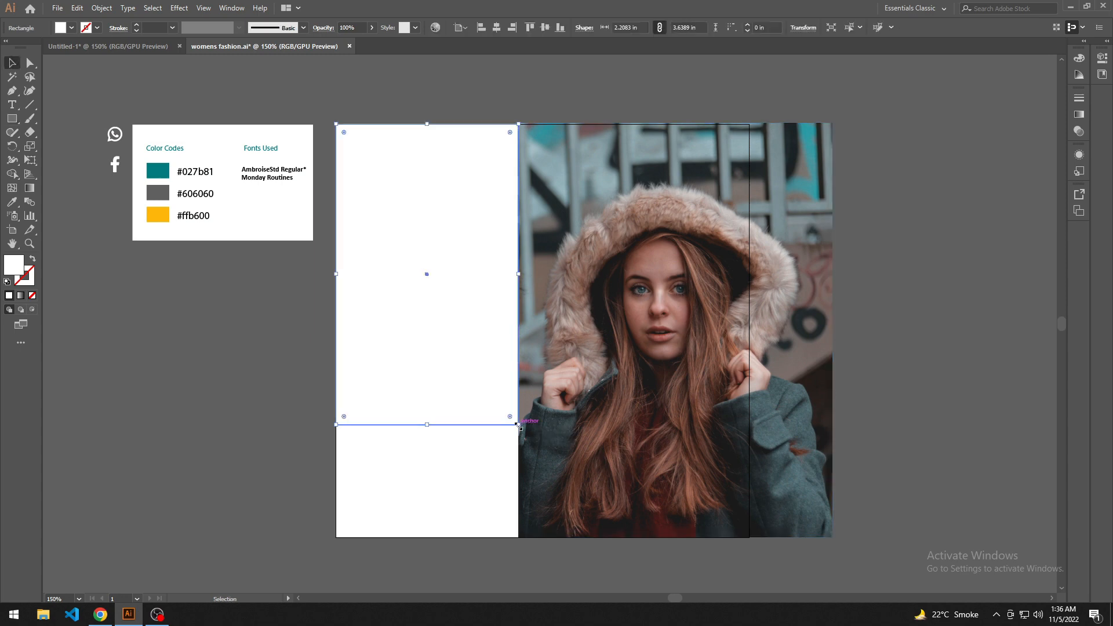
Fill the tall rectangle with #606060 grey
{"action": "key", "text": "i"}
{"action": "left_click", "coordinate": [164, 196]}
{"action": "key", "text": "v"}
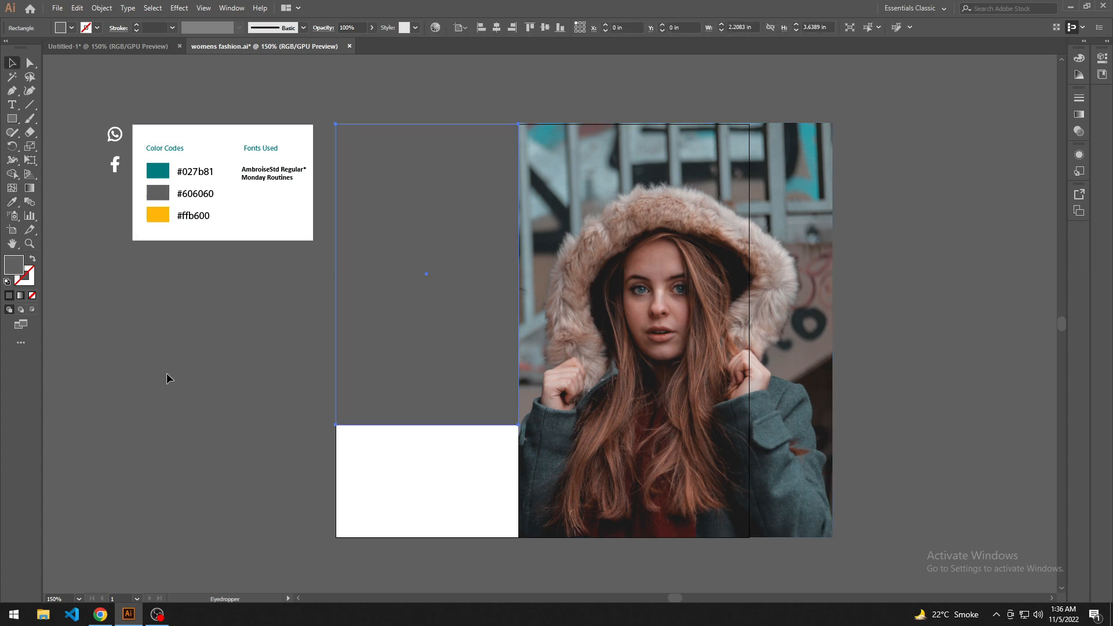
{"action": "left_click", "coordinate": [174, 389]}
{"action": "scroll", "coordinate": [203, 411], "scroll_direction": "down", "scroll_amount": 1}
{"action": "scroll", "coordinate": [231, 388], "scroll_direction": "down", "scroll_amount": 2}
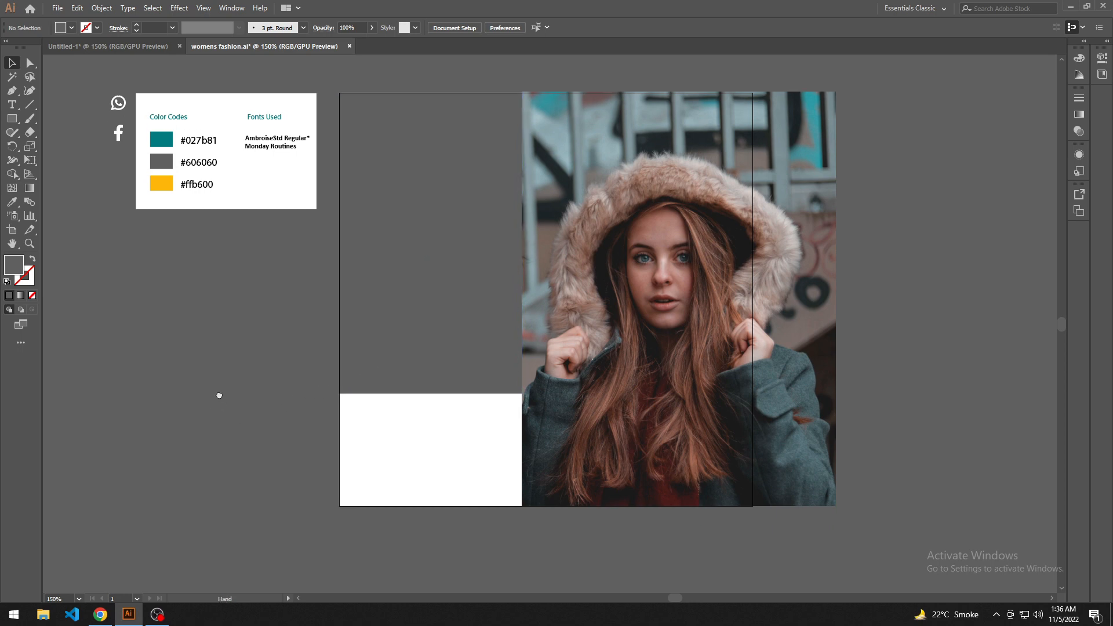
Draw a 2.2083 × 1.3611 in rectangle over the white lower-left block and colour it teal #027b81
{"action": "key", "text": "m"}
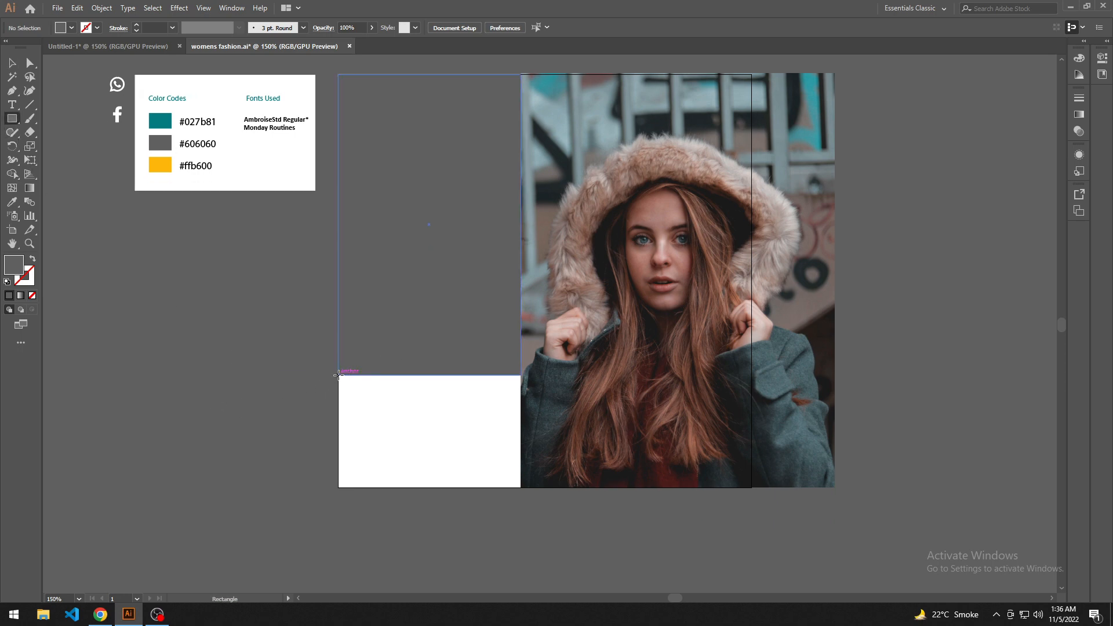
{"action": "left_click_drag", "start_coordinate": [338, 375], "coordinate": [521, 487]}
{"action": "key", "text": "v"}
{"action": "key", "text": "i"}
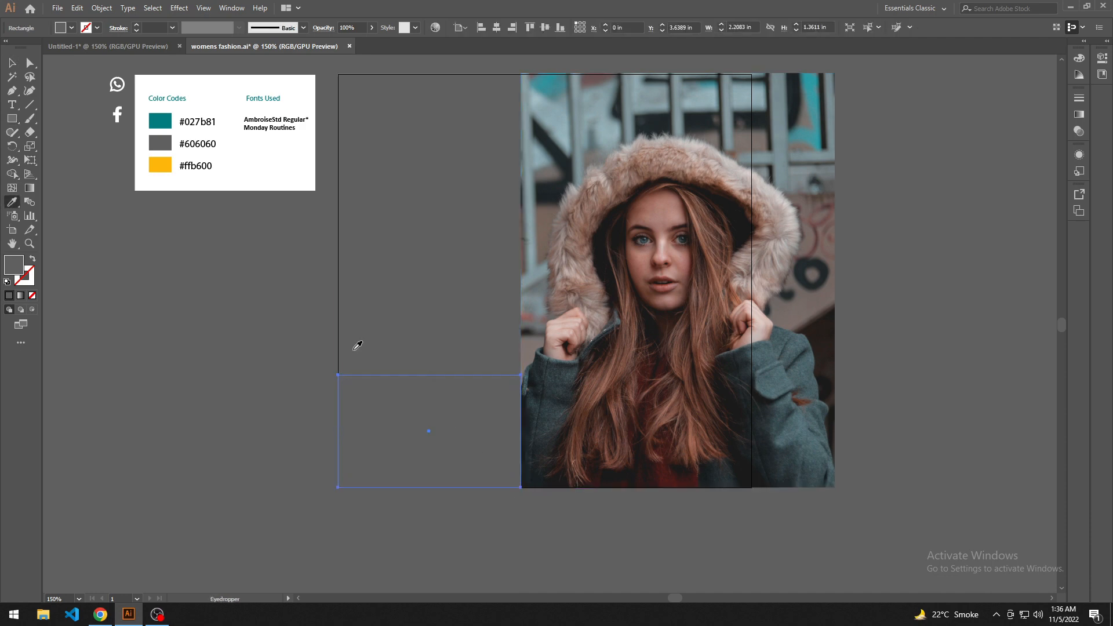
{"action": "key", "text": "v"}
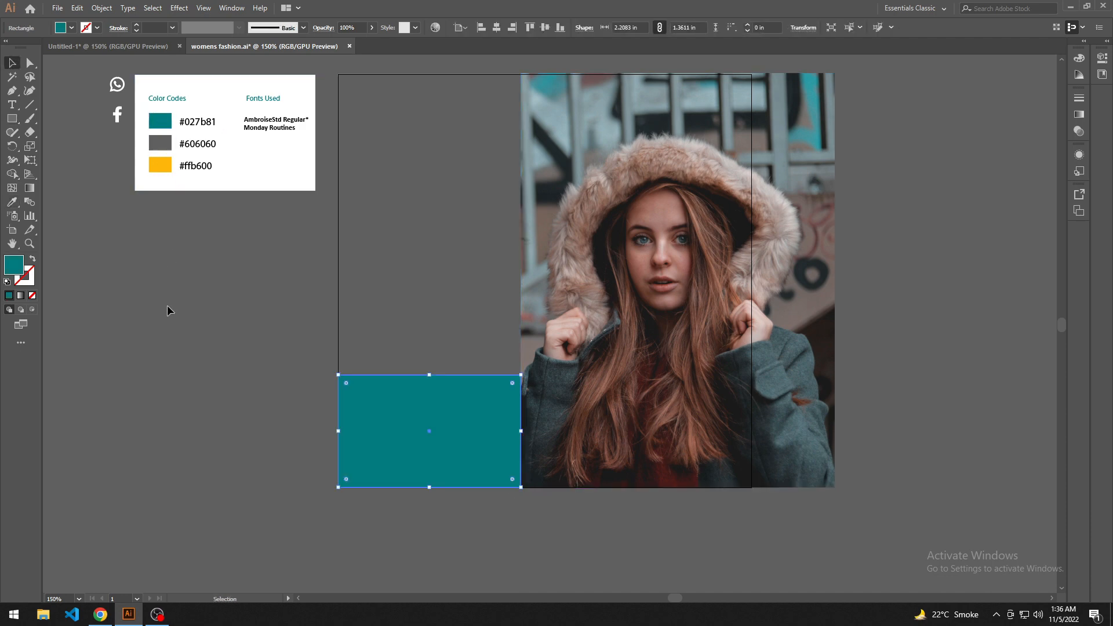
{"action": "left_click", "coordinate": [167, 306]}
{"action": "left_click_drag", "start_coordinate": [208, 320], "coordinate": [229, 371]}
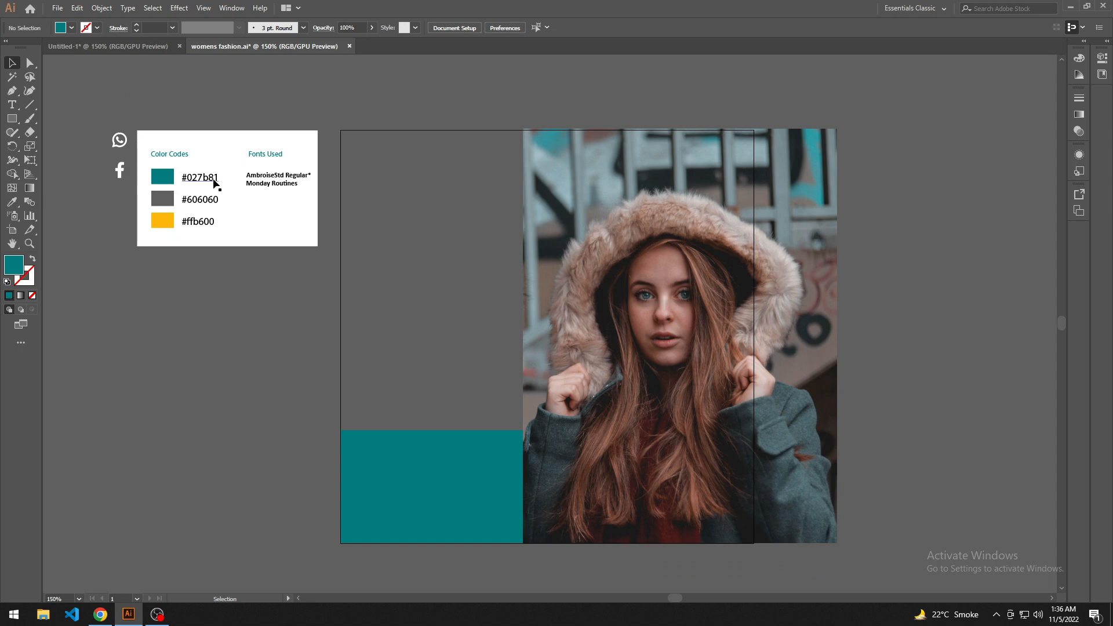
Move the colour-code card aside and draw a thin tall #ffb600 yellow bar on the grey panel
{"action": "left_click_drag", "start_coordinate": [271, 306], "coordinate": [272, 308]}
{"action": "left_click_drag", "start_coordinate": [245, 223], "coordinate": [183, 223]}
{"action": "left_click", "coordinate": [241, 303]}
{"action": "left_click", "coordinate": [11, 118]}
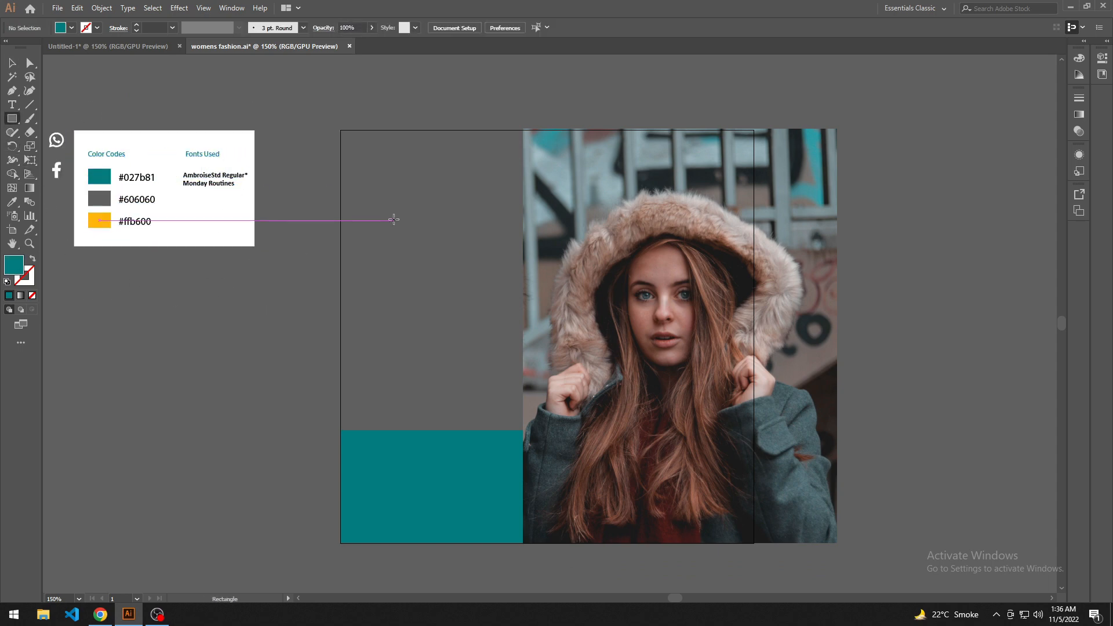
{"action": "left_click_drag", "start_coordinate": [347, 171], "coordinate": [360, 487]}
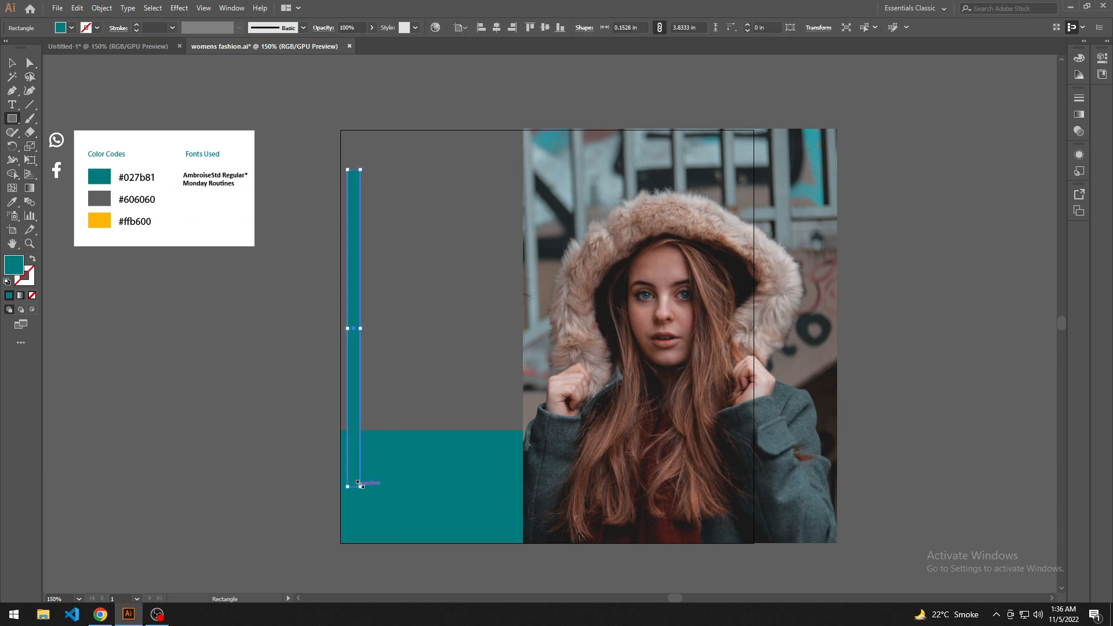
{"action": "key", "text": "i"}
{"action": "left_click", "coordinate": [107, 220]}
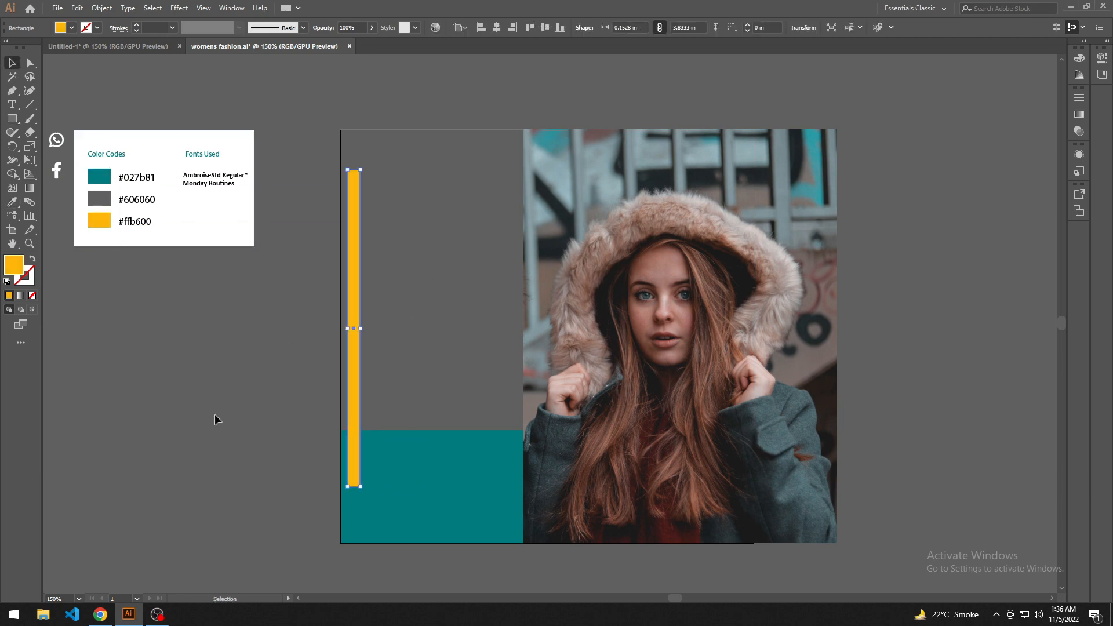
{"action": "key", "text": "v"}
{"action": "left_click", "coordinate": [215, 414]}
Copy the bar onto the photo's right side, narrow it to 0.0694 in and make it white
{"action": "left_click_drag", "start_coordinate": [323, 377], "coordinate": [707, 351]}
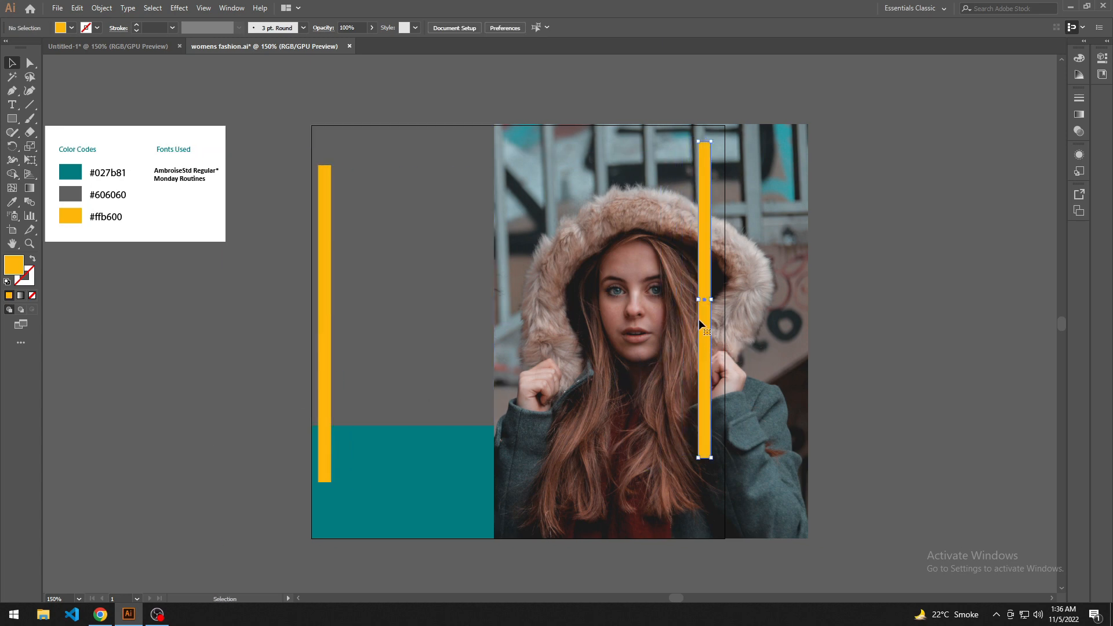
{"action": "left_click_drag", "start_coordinate": [699, 299], "coordinate": [703, 301]}
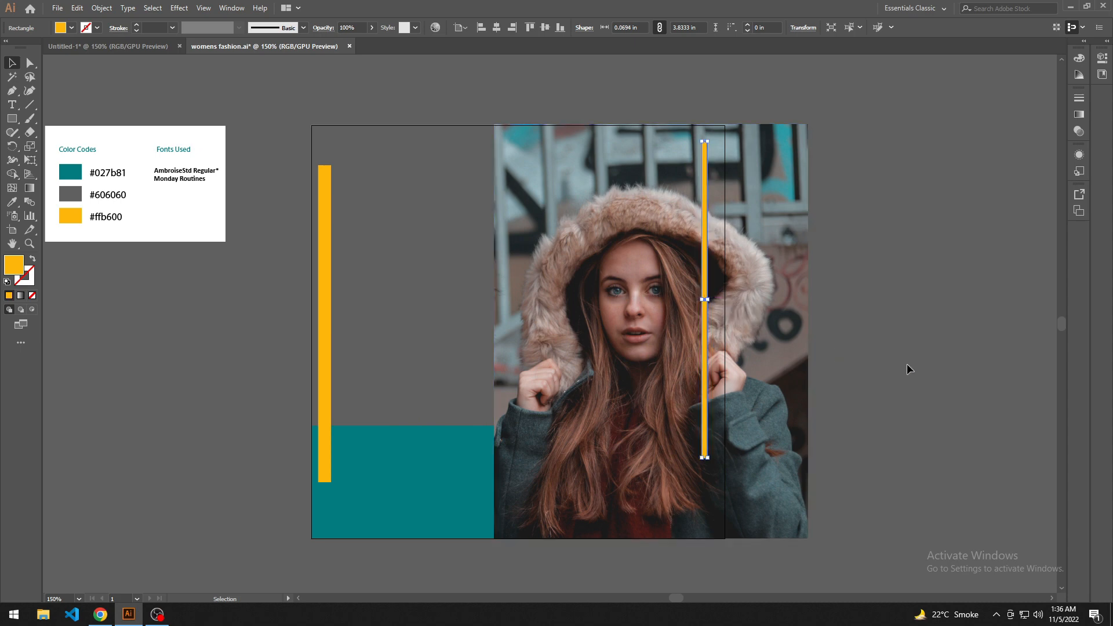
{"action": "key", "text": "i"}
{"action": "left_click", "coordinate": [213, 224]}
{"action": "key", "text": "v"}
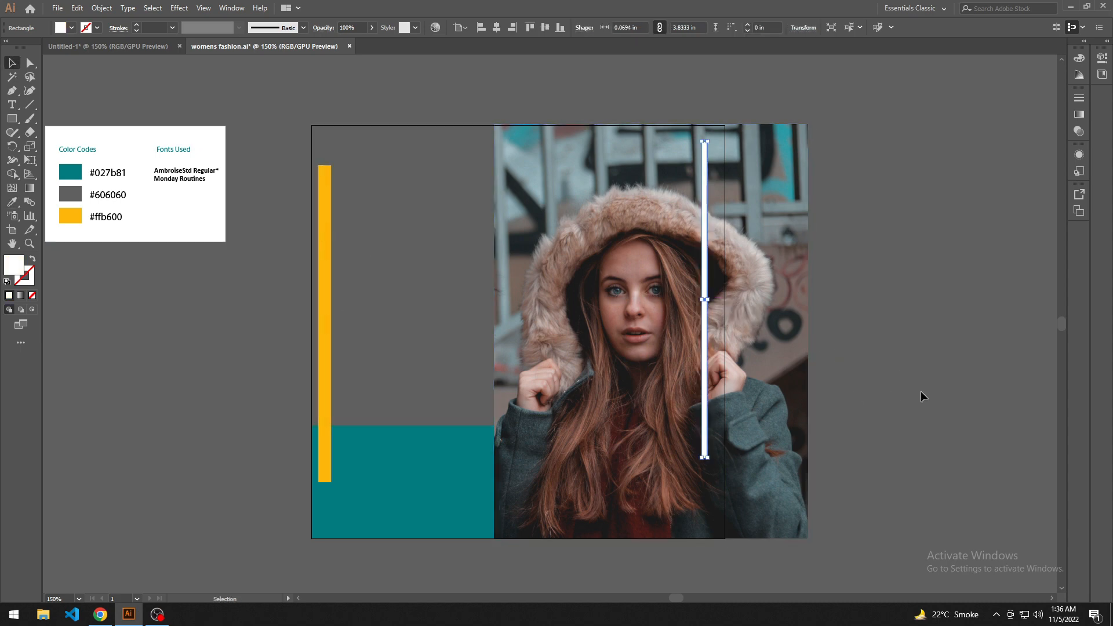
{"action": "left_click", "coordinate": [950, 393]}
{"action": "left_click_drag", "start_coordinate": [952, 393], "coordinate": [890, 353]}
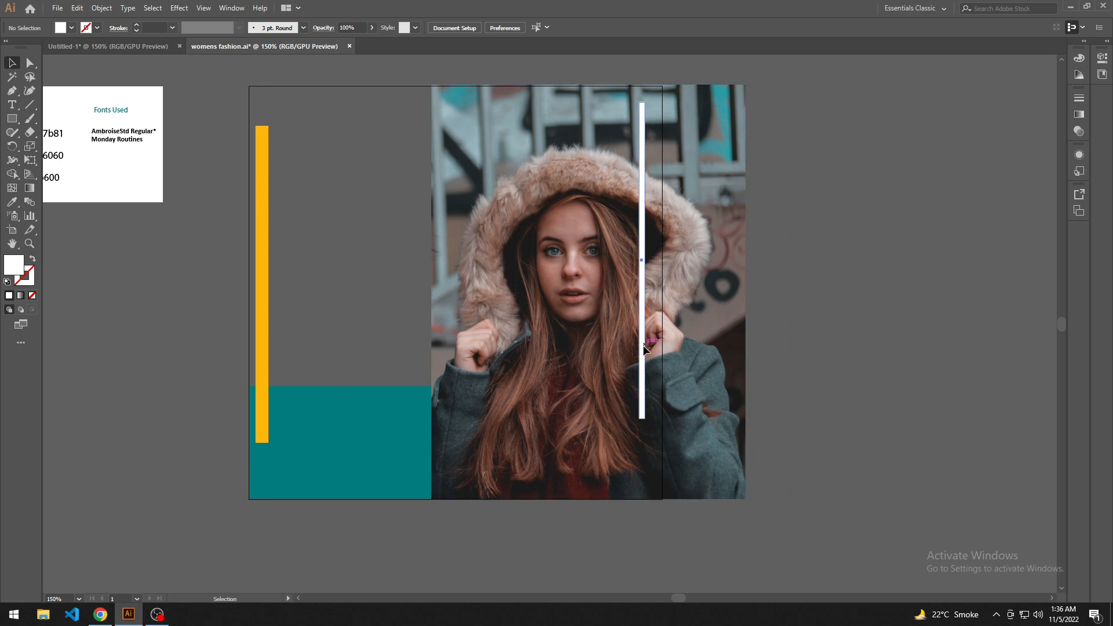
{"action": "left_click_drag", "start_coordinate": [642, 345], "coordinate": [654, 388]}
Draw a thin white horizontal rectangle at the foot of the white vertical bar
{"action": "left_click", "coordinate": [766, 363]}
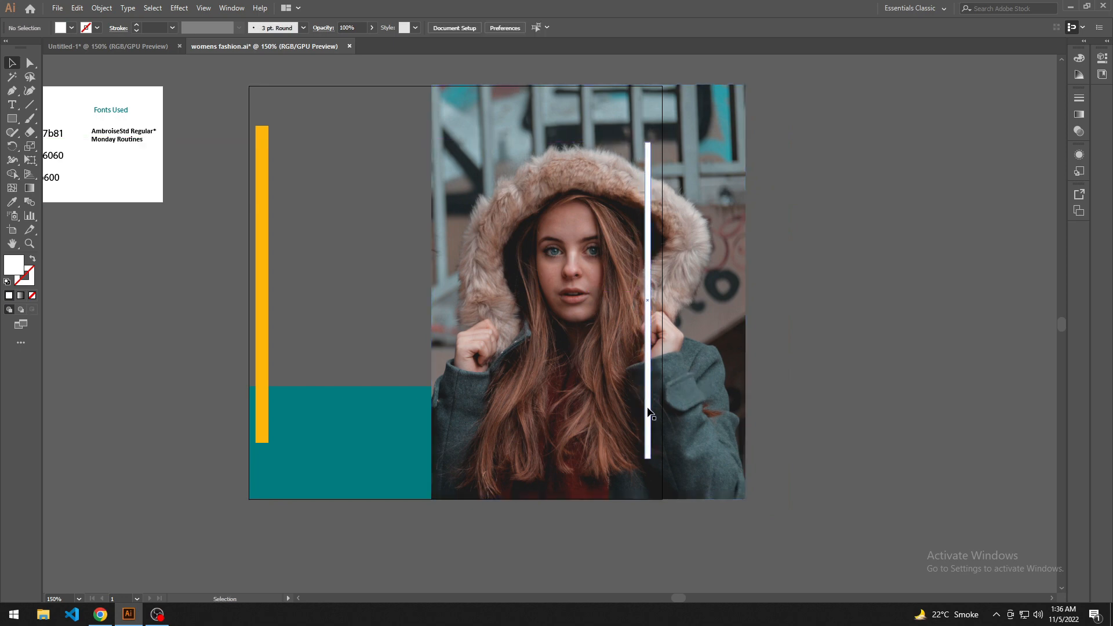
{"action": "left_click", "coordinate": [9, 121]}
{"action": "left_click_drag", "start_coordinate": [634, 456], "coordinate": [522, 342]}
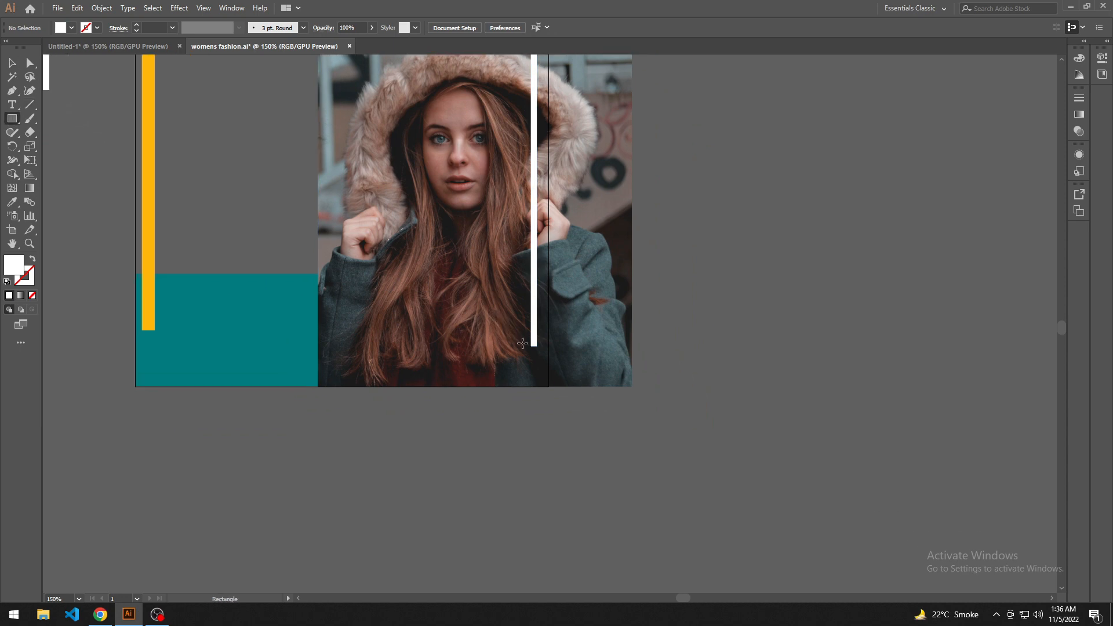
{"action": "scroll", "coordinate": [522, 342], "scroll_direction": "up", "scroll_amount": 3}
{"action": "left_click_drag", "start_coordinate": [534, 385], "coordinate": [548, 381]}
{"action": "left_click_drag", "start_coordinate": [360, 316], "coordinate": [573, 346]}
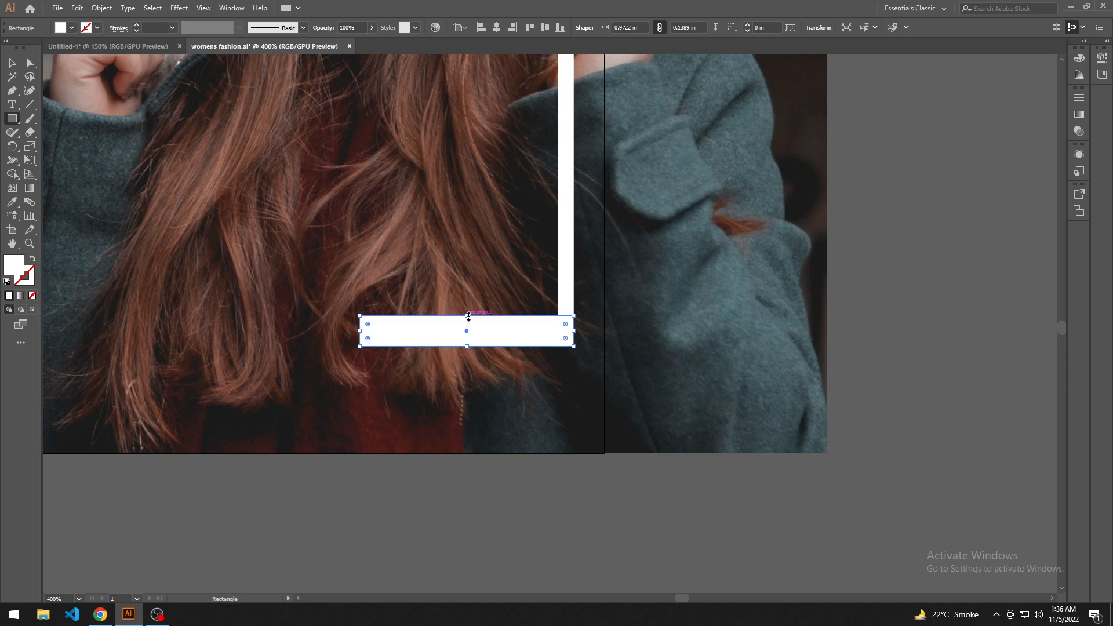
{"action": "left_click_drag", "start_coordinate": [468, 316], "coordinate": [468, 330]}
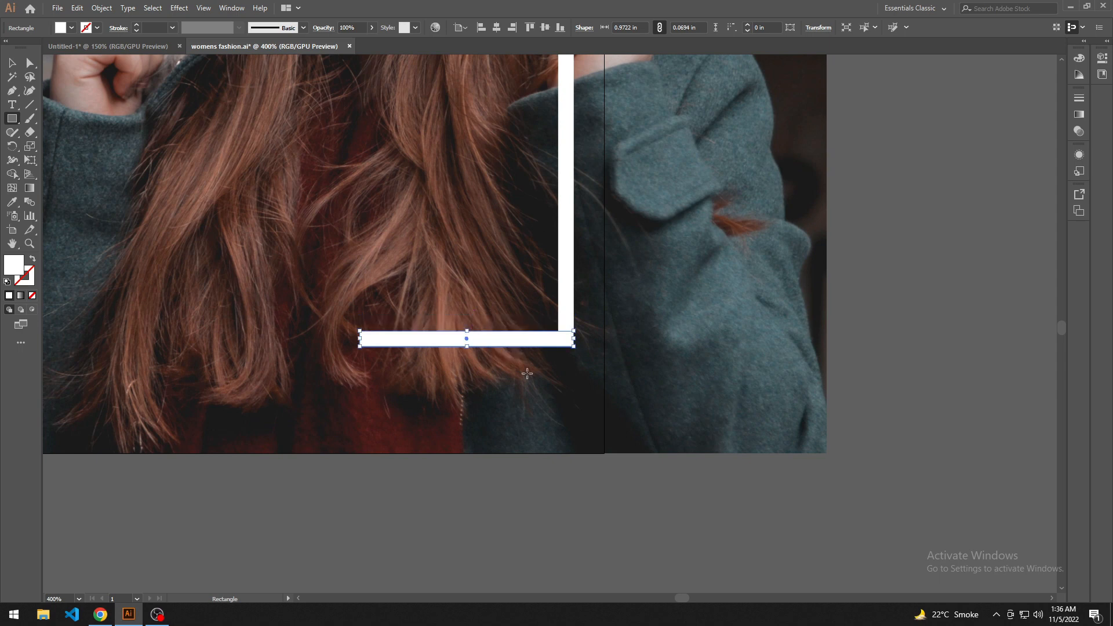
{"action": "key", "text": "v"}
{"action": "left_click", "coordinate": [864, 383]}
Group the vertical and horizontal white bars into one L shape
{"action": "scroll", "coordinate": [576, 422], "scroll_direction": "down", "scroll_amount": 5}
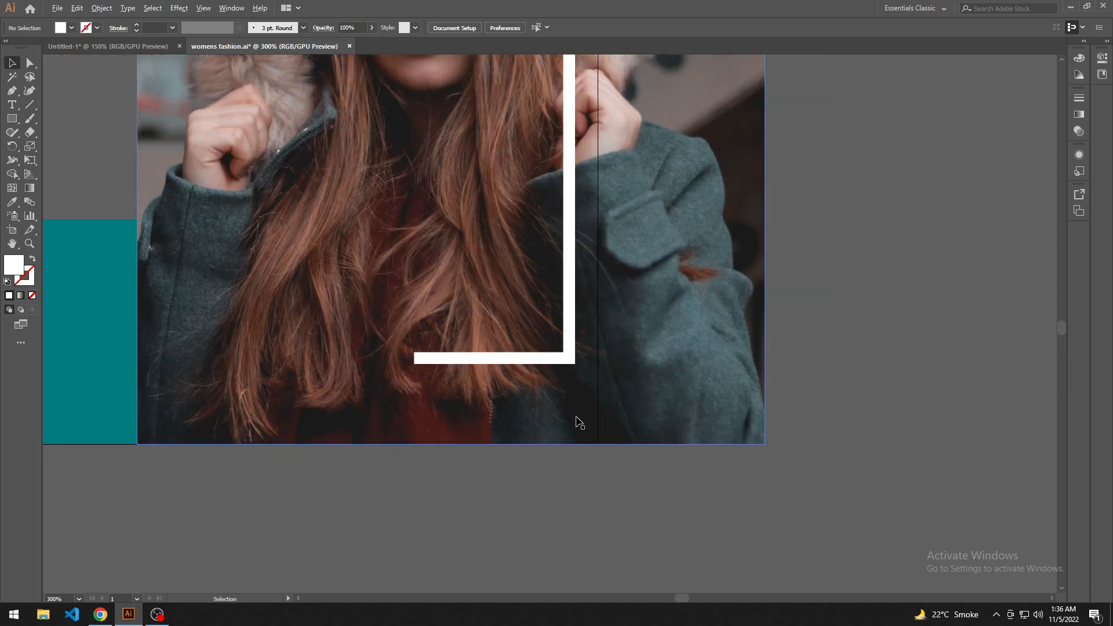
{"action": "scroll", "coordinate": [545, 350], "scroll_direction": "up", "scroll_amount": 4}
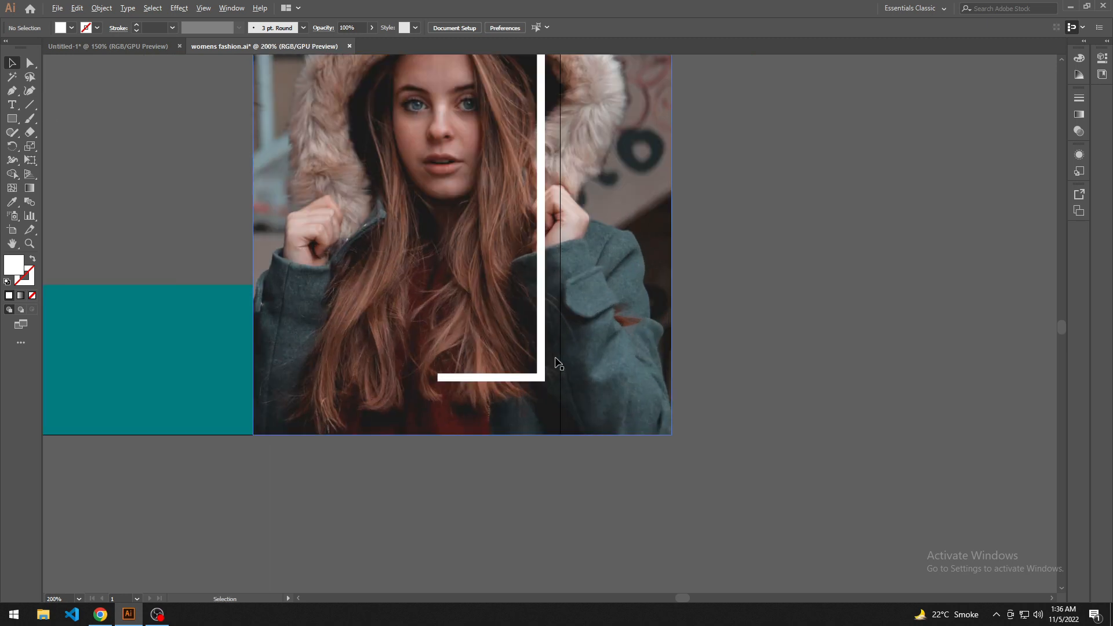
{"action": "left_click", "coordinate": [544, 348]}
{"action": "left_click", "coordinate": [515, 378], "text": "shift"}
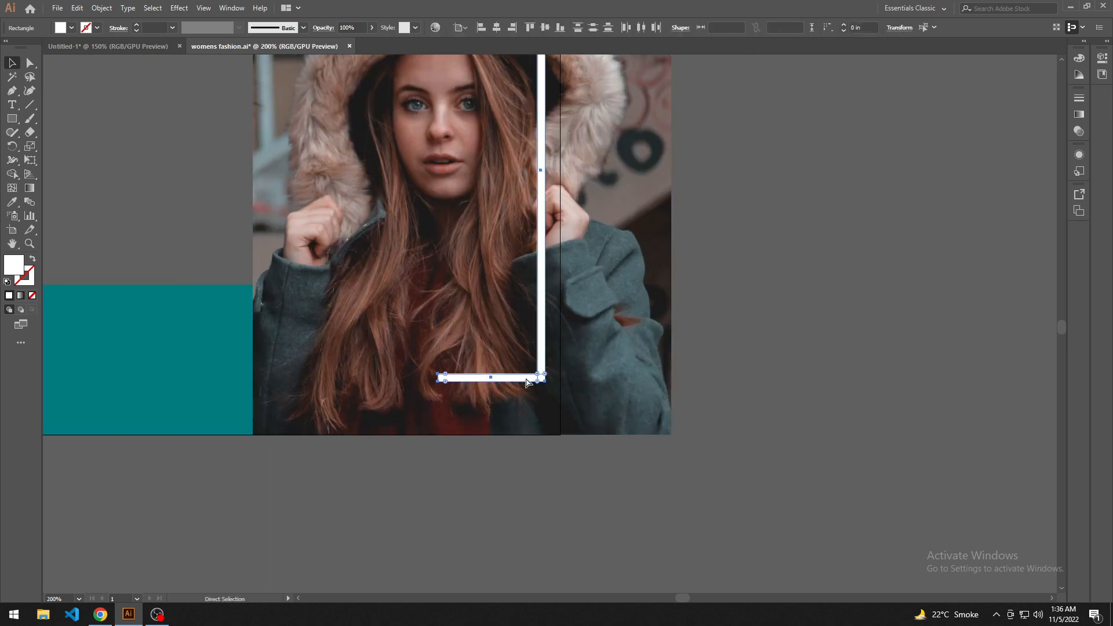
{"action": "key", "text": "ctrl+g"}
{"action": "left_click", "coordinate": [701, 367]}
{"action": "scroll", "coordinate": [711, 395], "scroll_direction": "down", "scroll_amount": 4}
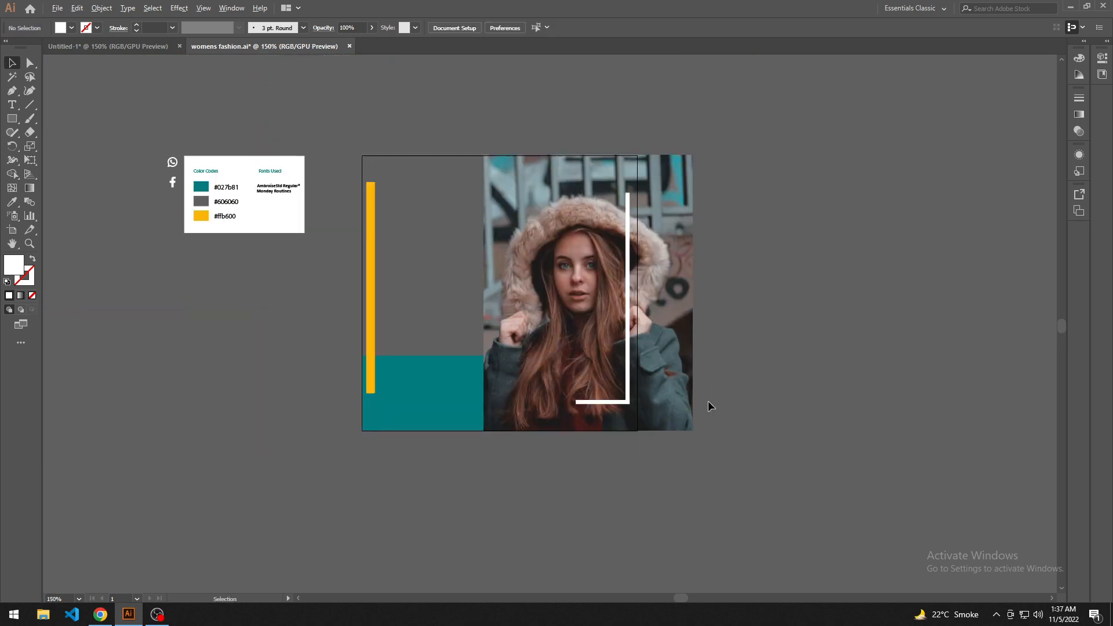
{"action": "left_click_drag", "start_coordinate": [748, 406], "coordinate": [827, 404]}
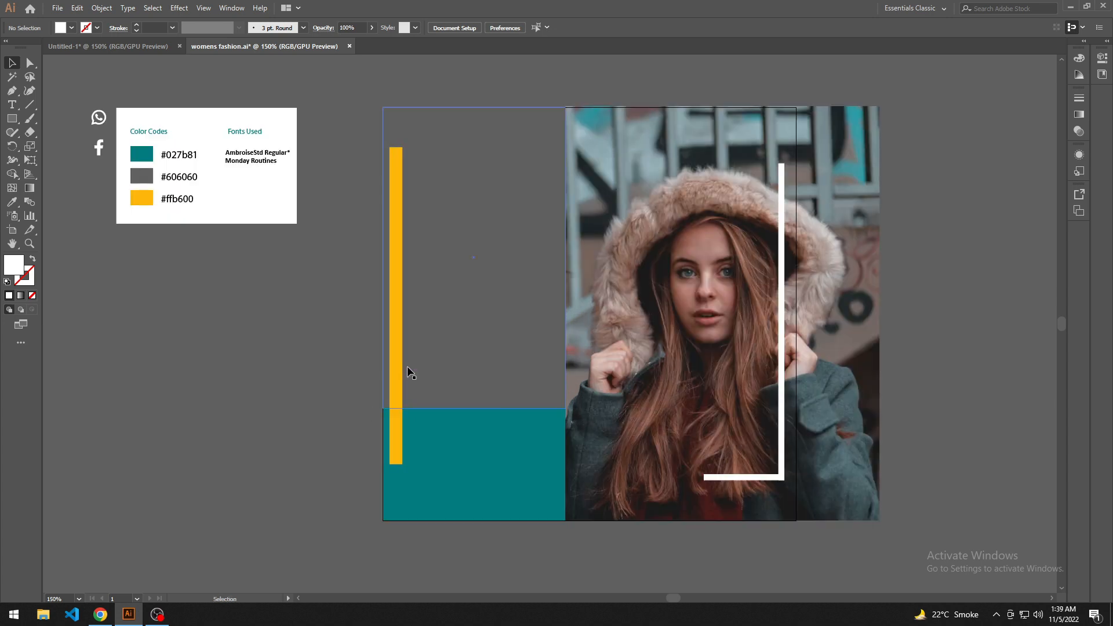
{"action": "left_click", "coordinate": [398, 354]}
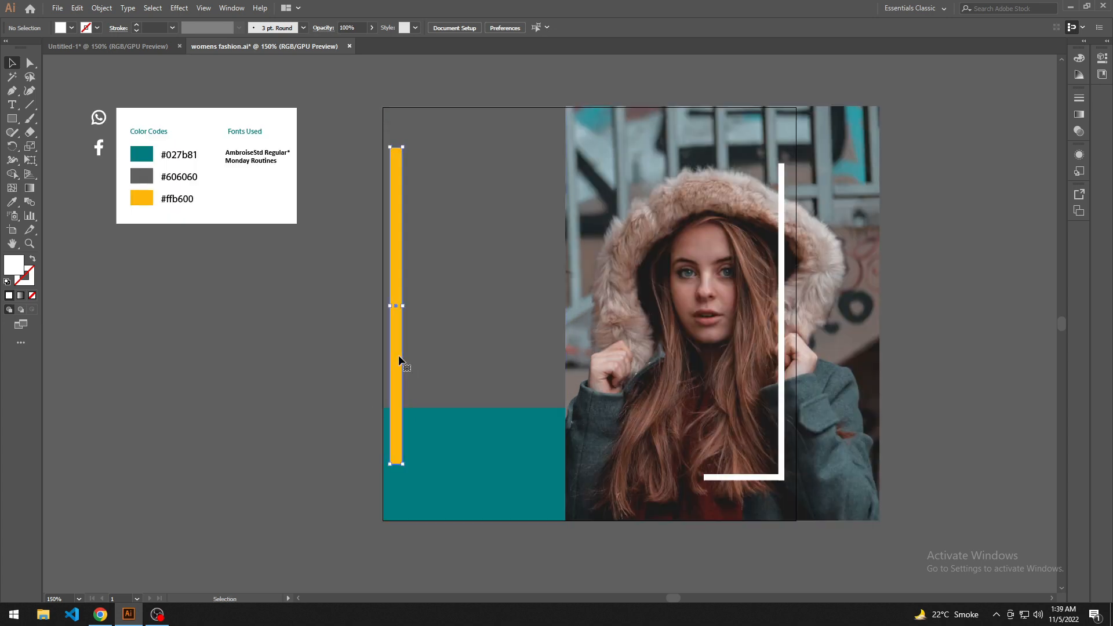
Widen the yellow vertical bar and move it lower
{"action": "left_click_drag", "start_coordinate": [404, 307], "coordinate": [394, 353]}
{"action": "left_click", "coordinate": [306, 347]}
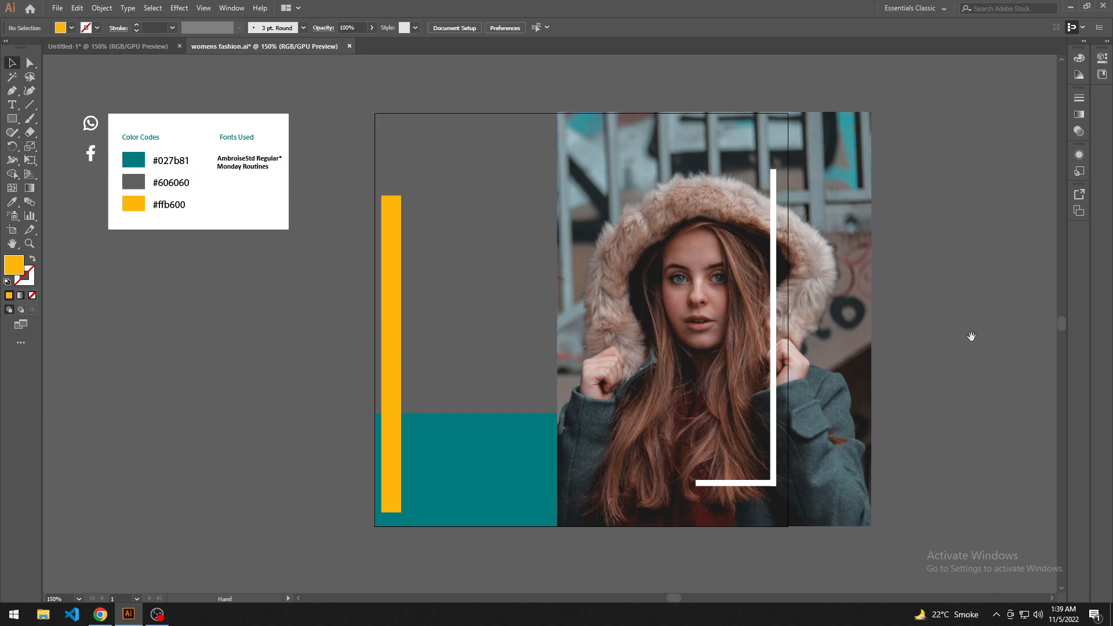
{"action": "left_click_drag", "start_coordinate": [973, 335], "coordinate": [843, 350]}
{"action": "scroll", "coordinate": [632, 373], "scroll_direction": "up", "scroll_amount": 2}
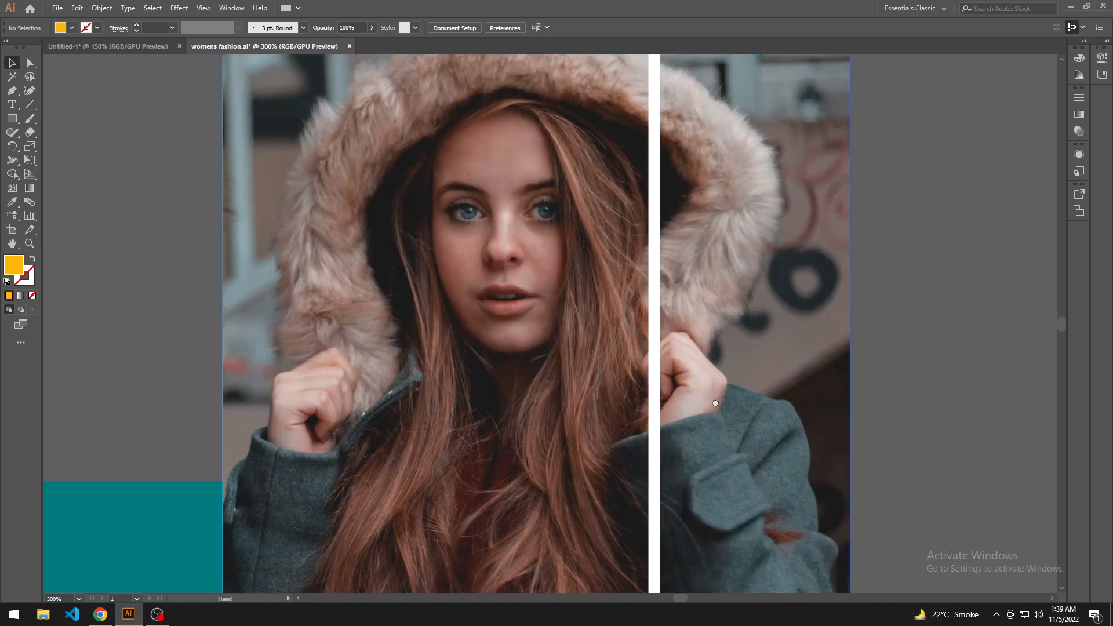
{"action": "left_click_drag", "start_coordinate": [658, 361], "coordinate": [611, 295]}
Enter the white L group and narrow its vertical arm
{"action": "left_click", "coordinate": [611, 295]}
{"action": "double_click", "coordinate": [613, 297]}
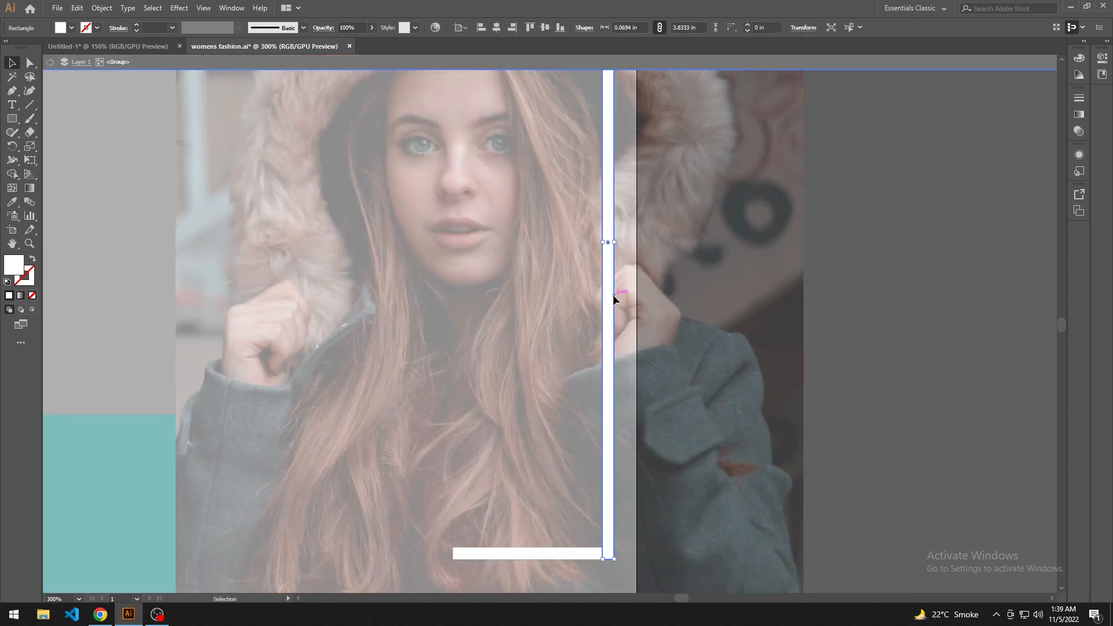
{"action": "left_click_drag", "start_coordinate": [615, 242], "coordinate": [611, 242]}
{"action": "scroll", "coordinate": [611, 253], "scroll_direction": "down", "scroll_amount": 3}
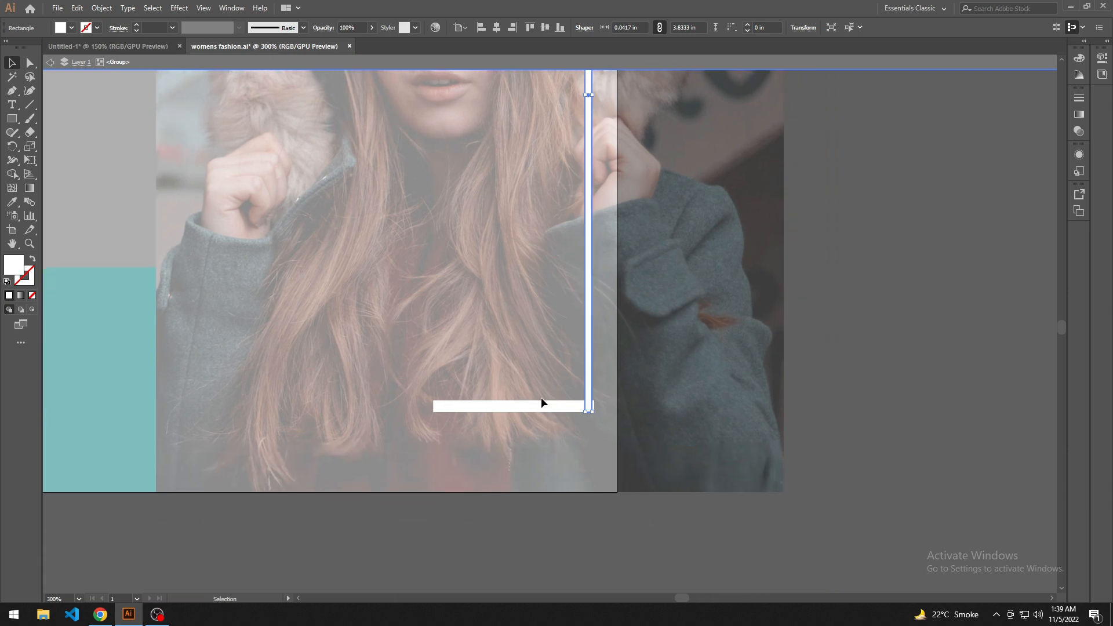
Thin the L's horizontal arm to 0.0417 in and shift it left to meet the vertical line
{"action": "left_click", "coordinate": [543, 409]}
{"action": "left_click_drag", "start_coordinate": [514, 401], "coordinate": [517, 404]}
{"action": "scroll", "coordinate": [587, 441], "scroll_direction": "up", "scroll_amount": 3}
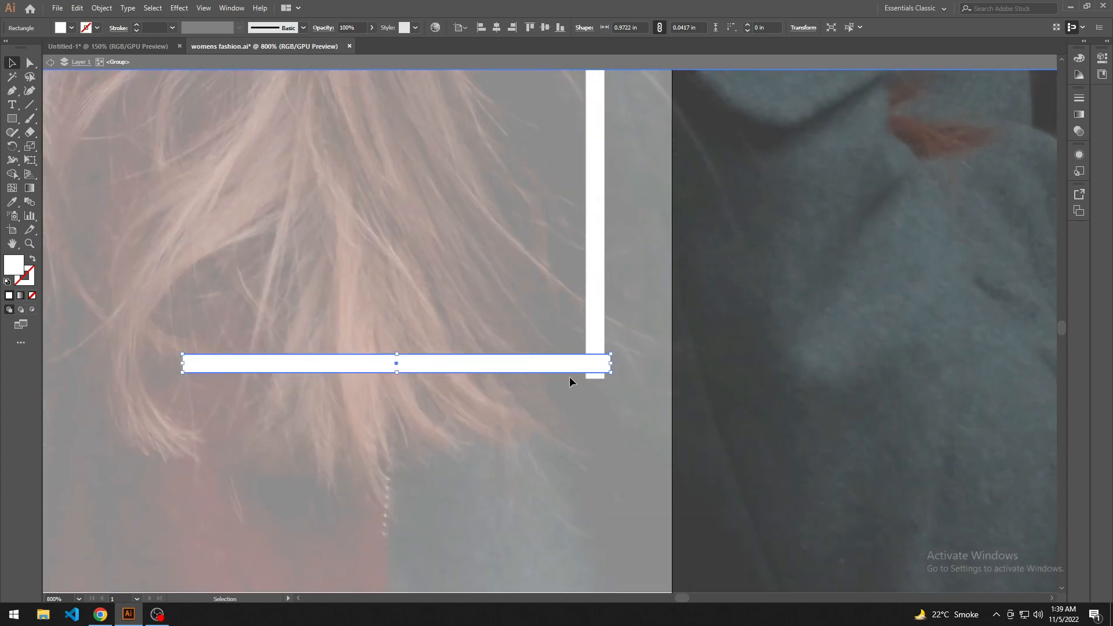
{"action": "left_click_drag", "start_coordinate": [567, 363], "coordinate": [560, 372]}
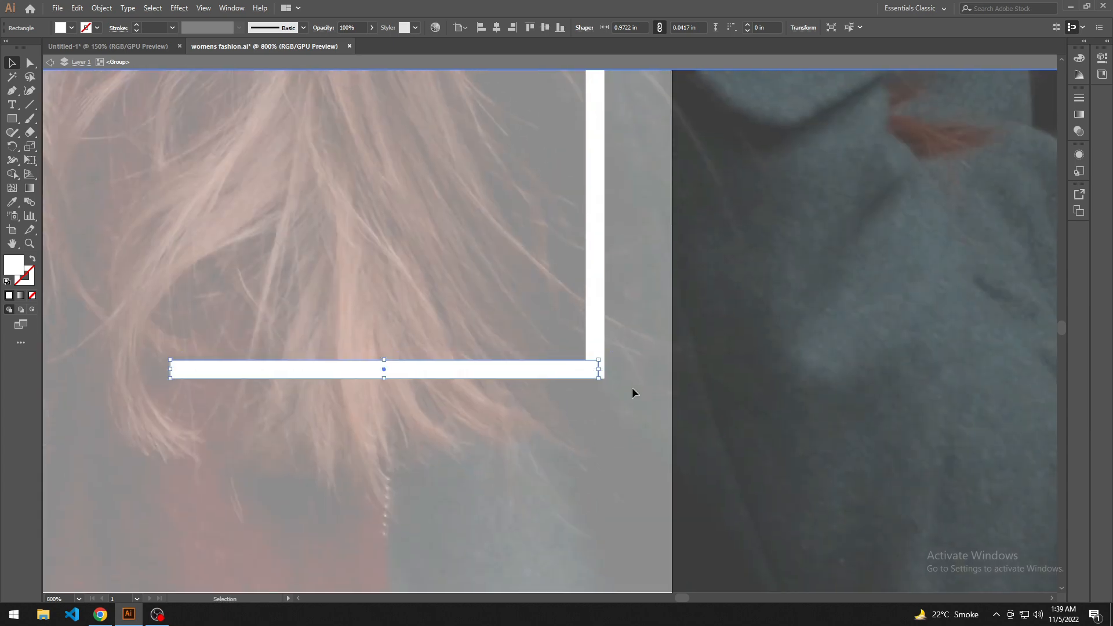
{"action": "left_click", "coordinate": [631, 387]}
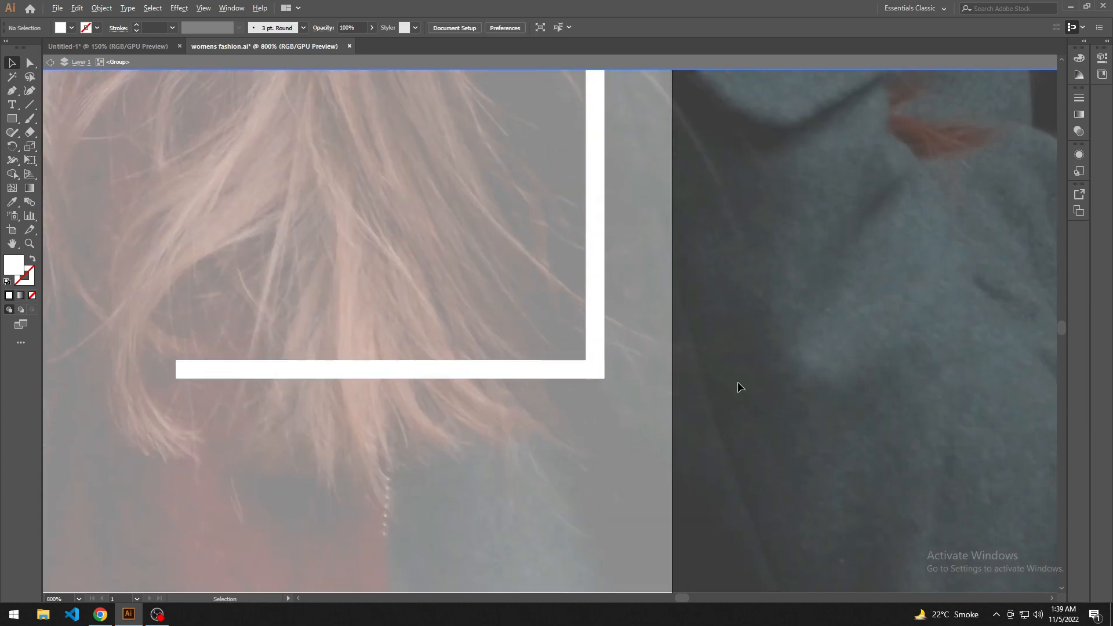
{"action": "scroll", "coordinate": [737, 382], "scroll_direction": "down", "scroll_amount": 3}
{"action": "scroll", "coordinate": [737, 382], "scroll_direction": "down", "scroll_amount": 3}
{"action": "left_click_drag", "start_coordinate": [832, 328], "coordinate": [702, 359]}
{"action": "scroll", "coordinate": [676, 398], "scroll_direction": "up", "scroll_amount": 1}
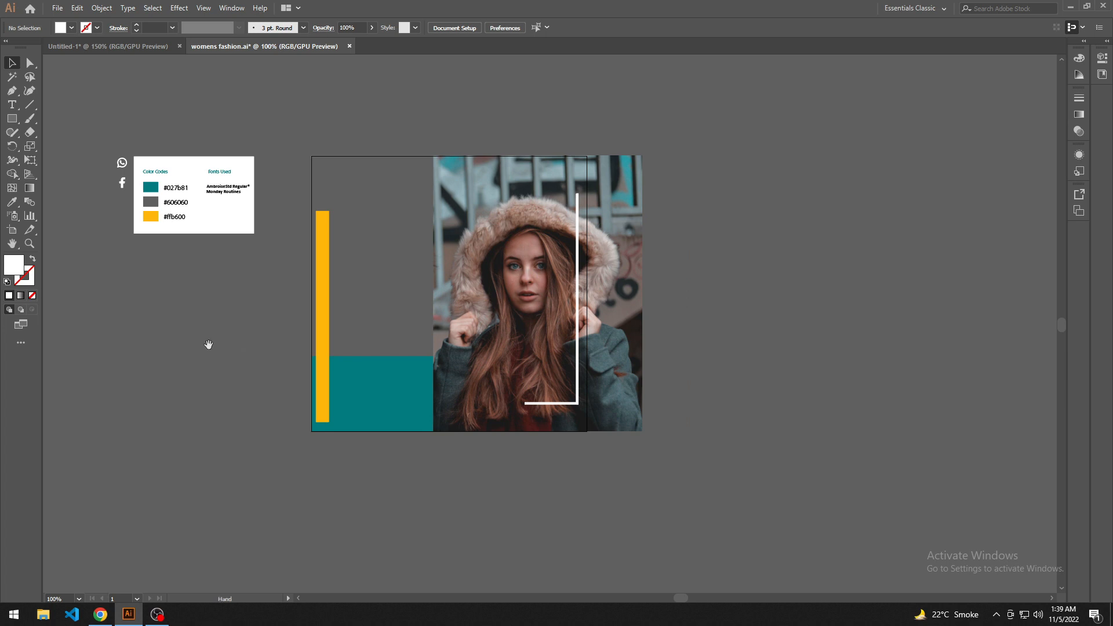
{"action": "left_click_drag", "start_coordinate": [209, 344], "coordinate": [289, 372]}
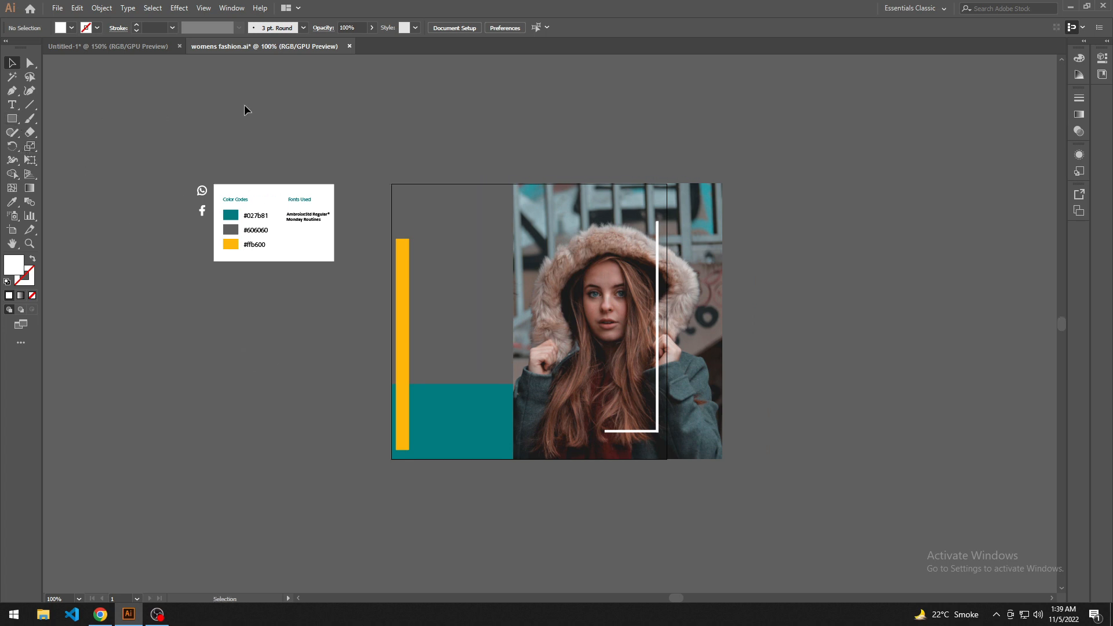
Draw a short two-point diagonal line above the artboard with no fill and a black stroke
{"action": "key", "text": "p"}
{"action": "left_click", "coordinate": [350, 132]}
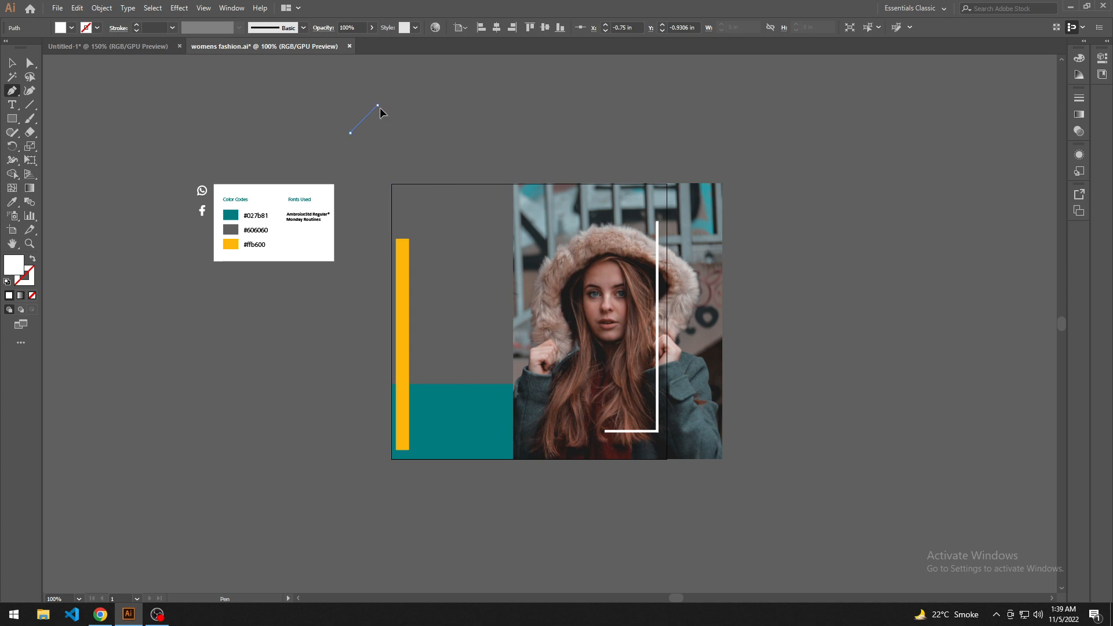
{"action": "left_click", "coordinate": [378, 106]}
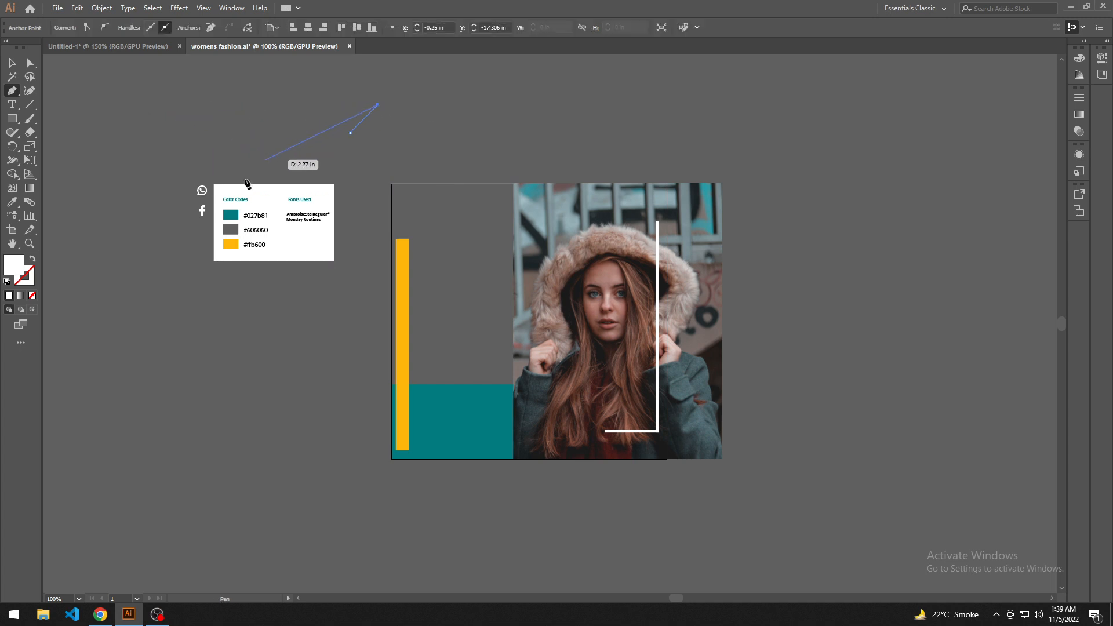
{"action": "key", "text": "v"}
{"action": "left_click", "coordinate": [33, 259]}
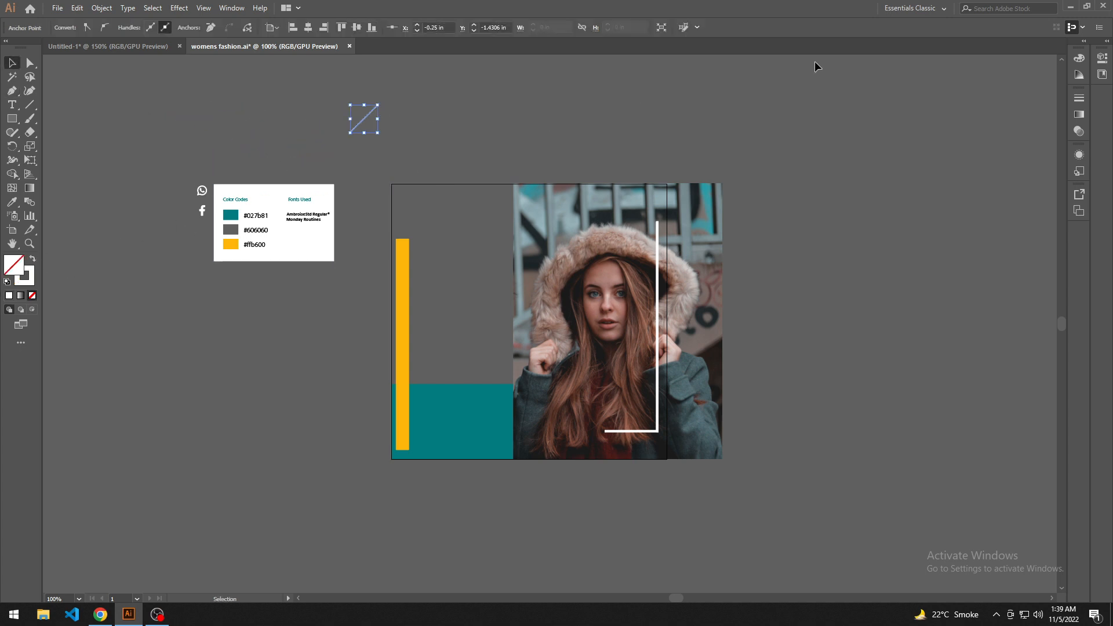
{"action": "left_click", "coordinate": [33, 279]}
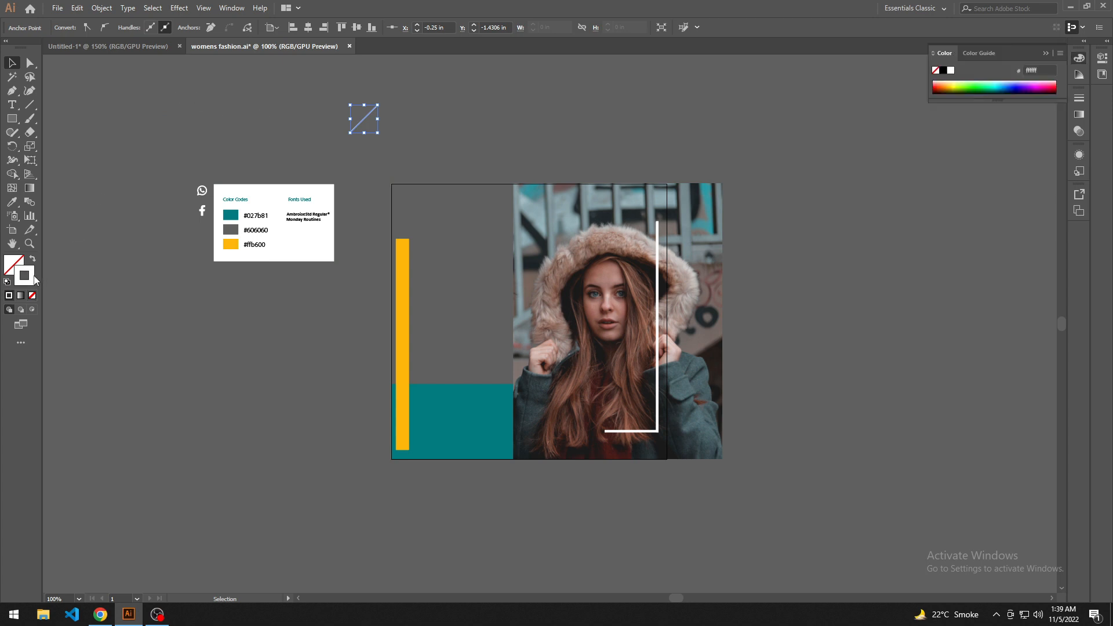
{"action": "left_click", "coordinate": [943, 71]}
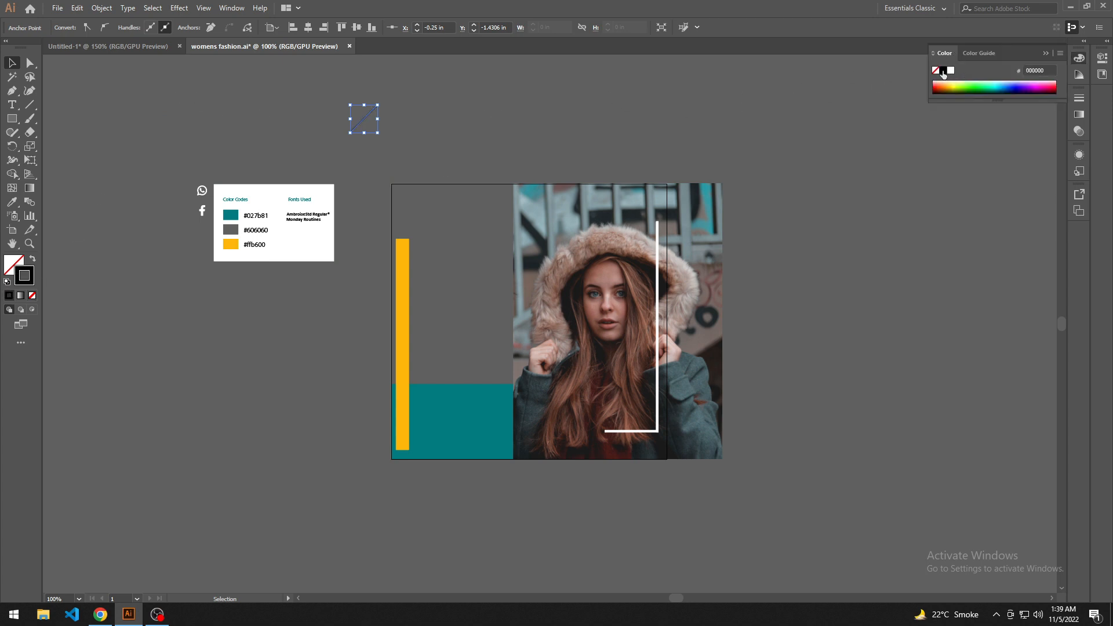
Give the line a 2 pt stroke weight with Round Cap and Round Join
{"action": "left_click", "coordinate": [283, 133]}
{"action": "scroll", "coordinate": [347, 127], "scroll_direction": "right", "scroll_amount": 2}
{"action": "left_click", "coordinate": [328, 121]}
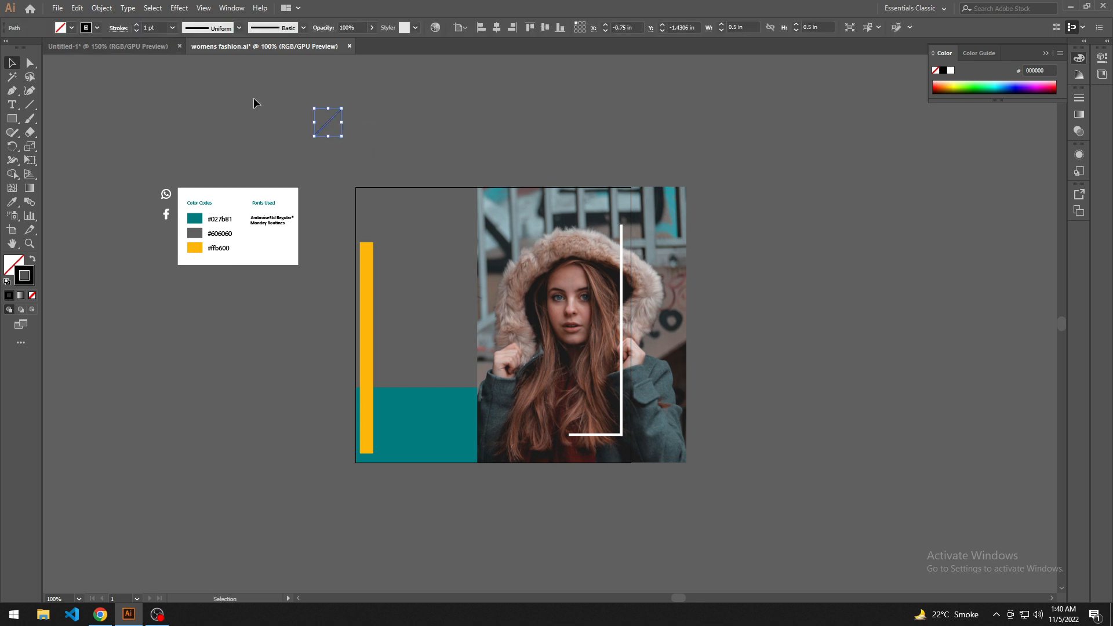
{"action": "left_click", "coordinate": [160, 27]}
{"action": "type", "text": "2"}
{"action": "key", "text": "Return"}
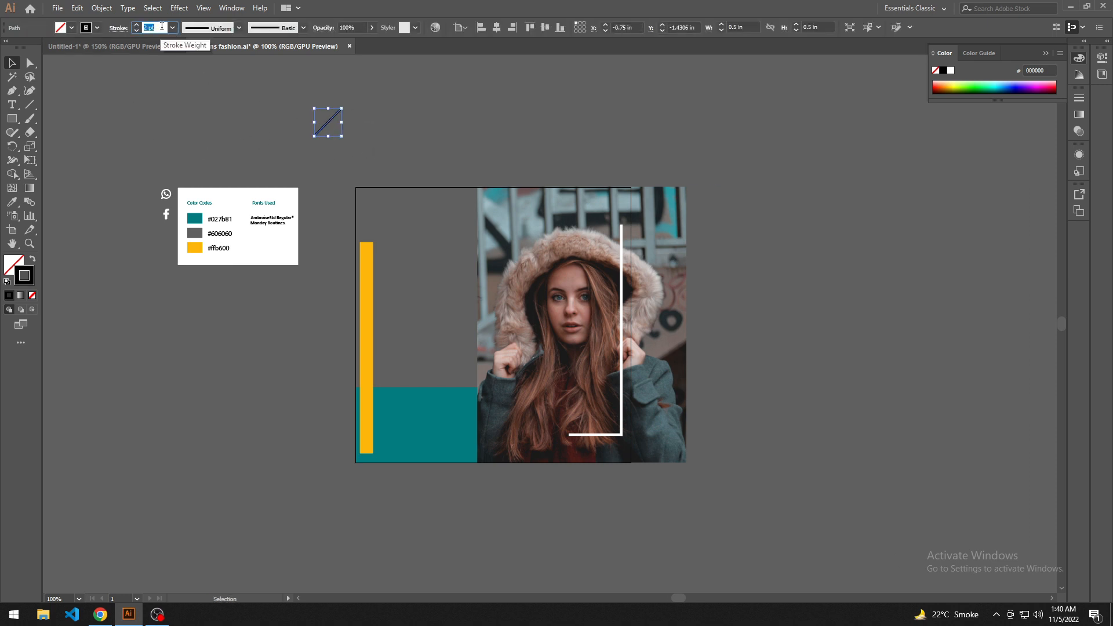
{"action": "left_click", "coordinate": [116, 28]}
{"action": "left_click", "coordinate": [58, 57]}
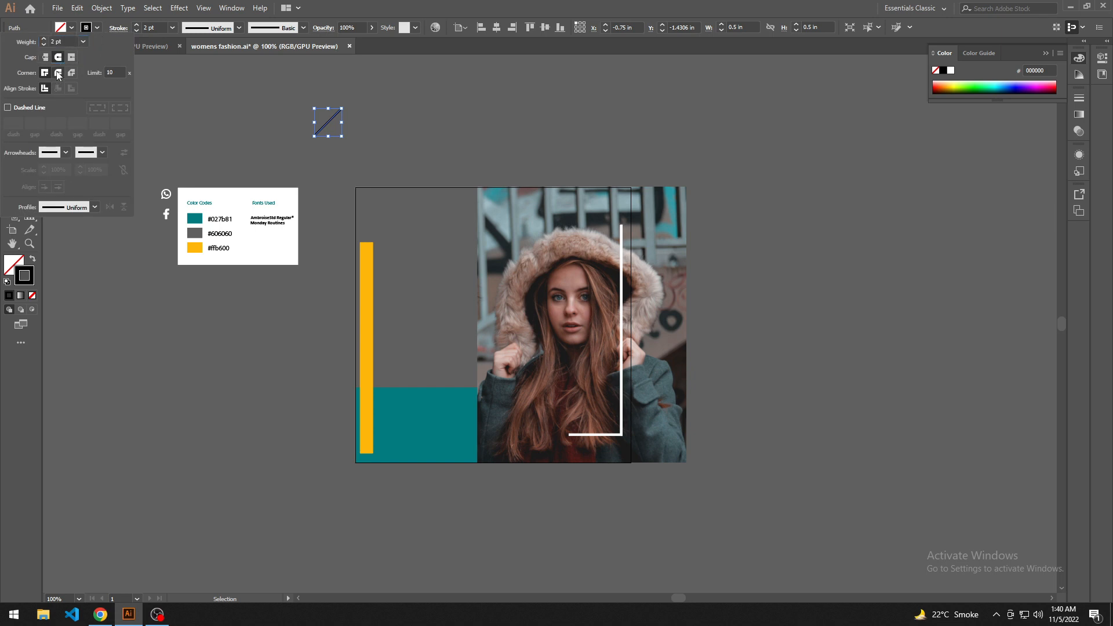
{"action": "left_click", "coordinate": [58, 72]}
{"action": "left_click_drag", "start_coordinate": [362, 127], "coordinate": [372, 192]}
{"action": "left_click", "coordinate": [364, 133]}
{"action": "scroll", "coordinate": [363, 133], "scroll_direction": "up", "scroll_amount": 2}
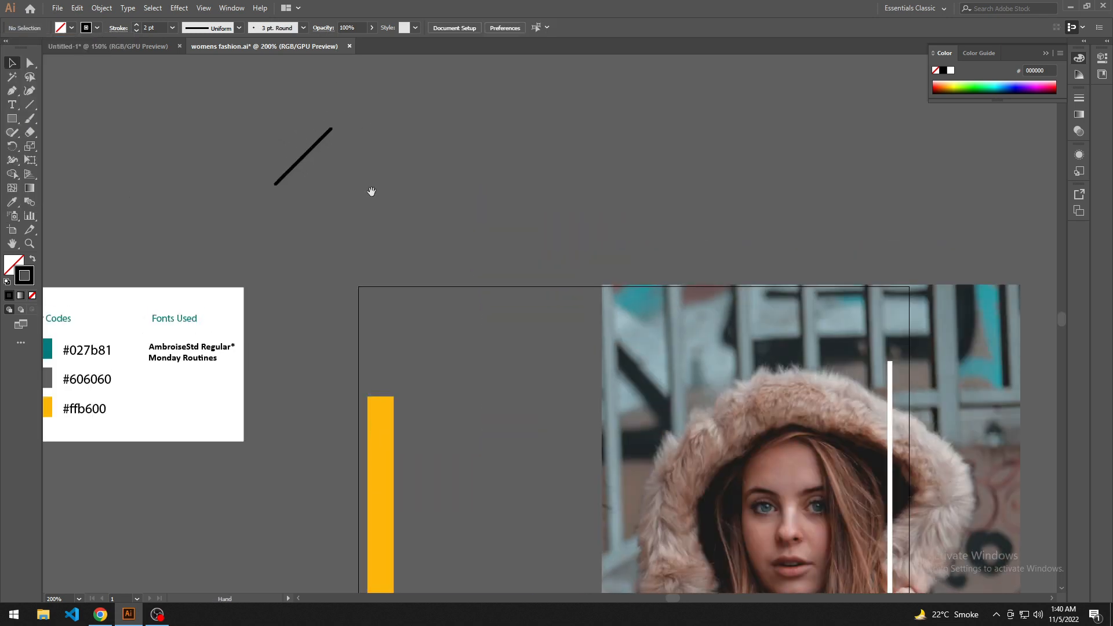
Try reflecting the line vertically, then undo the reflection
{"action": "left_click", "coordinate": [311, 150]}
{"action": "right_click", "coordinate": [311, 152]}
{"action": "mouse_move", "coordinate": [363, 335]}
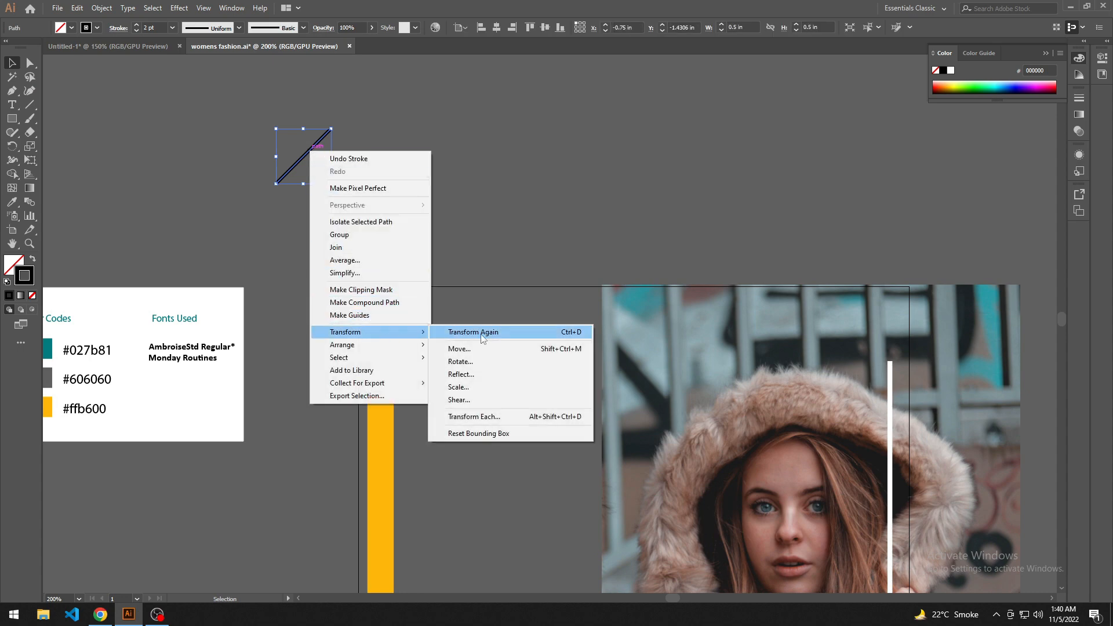
{"action": "left_click", "coordinate": [464, 375]}
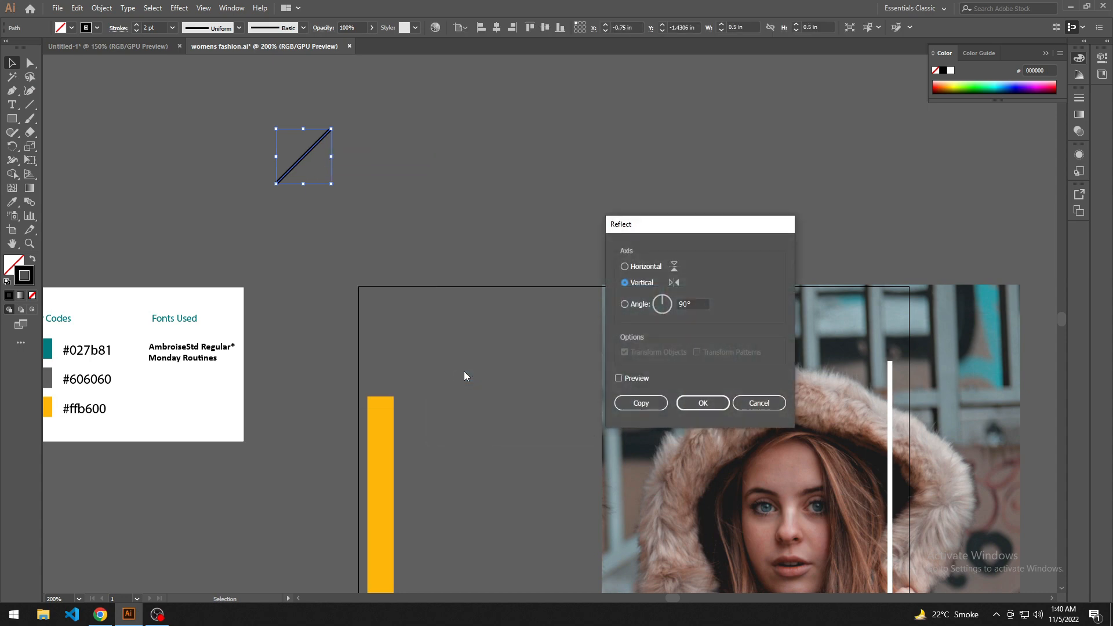
{"action": "left_click", "coordinate": [702, 403]}
{"action": "key", "text": "ctrl+z"}
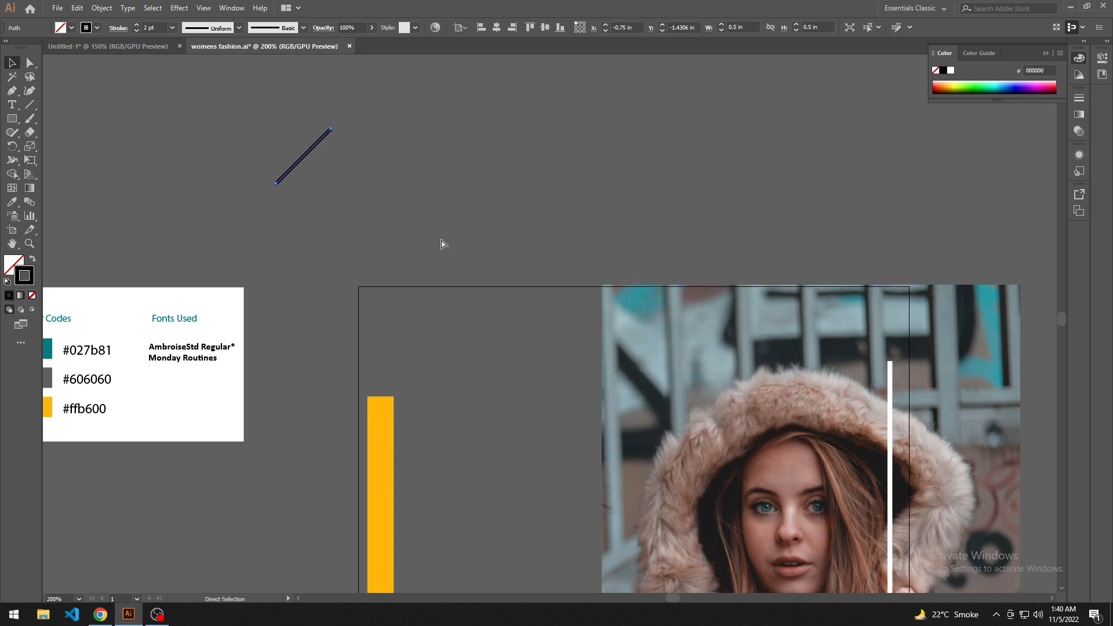
Copy the line, rotate the copy 90°, join it at the apex and group both into a chevron
{"action": "left_click_drag", "start_coordinate": [307, 152], "coordinate": [357, 162]}
{"action": "left_click_drag", "start_coordinate": [384, 125], "coordinate": [406, 216]}
{"action": "left_click", "coordinate": [371, 158]}
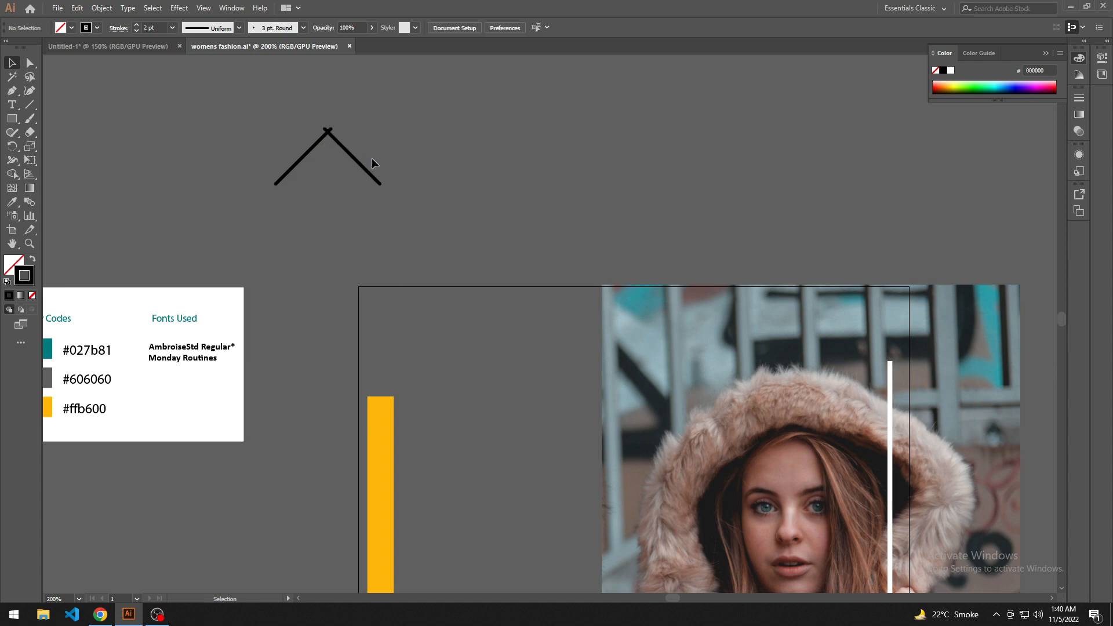
{"action": "scroll", "coordinate": [408, 163], "scroll_direction": "up", "scroll_amount": 2}
{"action": "left_click_drag", "start_coordinate": [408, 163], "coordinate": [496, 180]}
{"action": "left_click_drag", "start_coordinate": [392, 172], "coordinate": [414, 149]}
{"action": "left_click", "coordinate": [470, 164]}
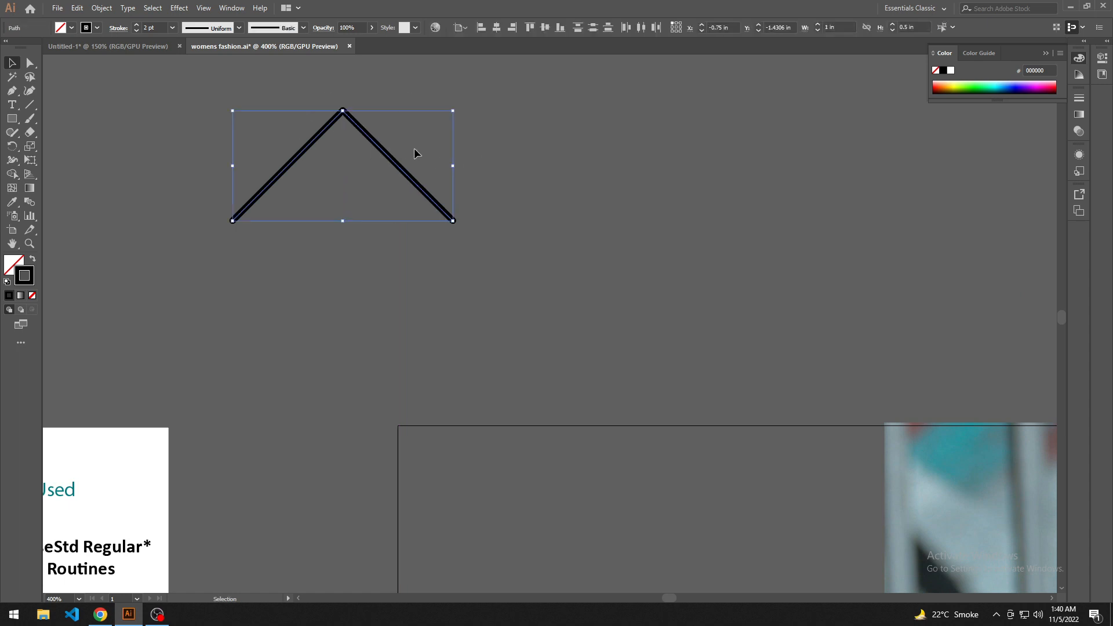
{"action": "key", "text": "ctrl+g"}
Copy the chevron below, rotate it 180° and lower it to leave a middle gap
{"action": "left_click", "coordinate": [499, 165]}
{"action": "left_click_drag", "start_coordinate": [498, 165], "coordinate": [515, 158]}
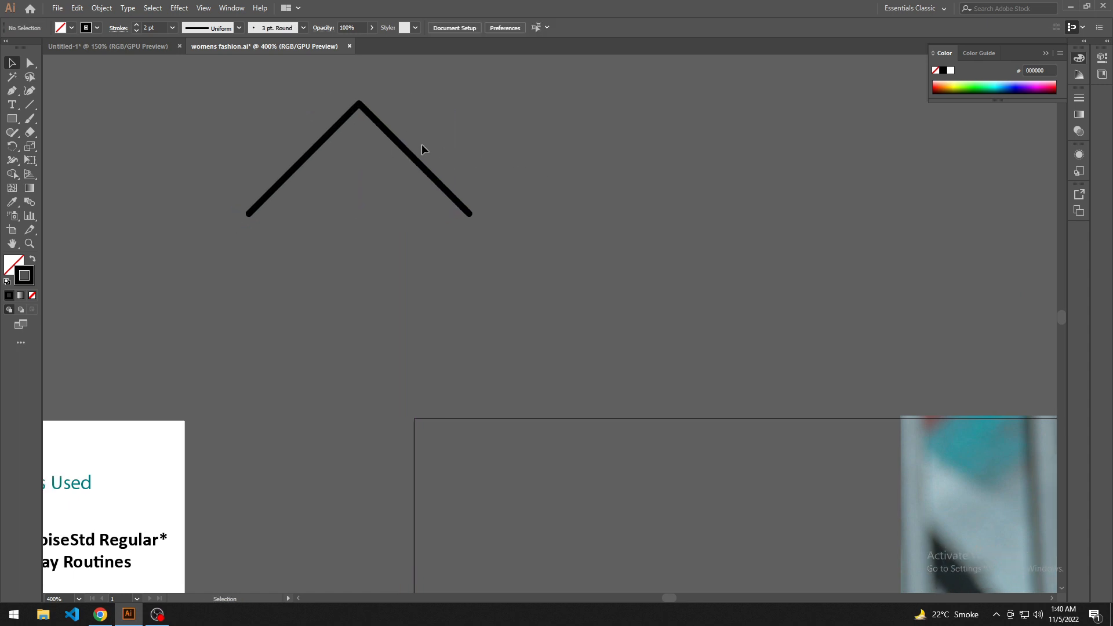
{"action": "left_click", "coordinate": [410, 152]}
{"action": "scroll", "coordinate": [442, 209], "scroll_direction": "down", "scroll_amount": 1}
{"action": "scroll", "coordinate": [451, 191], "scroll_direction": "down", "scroll_amount": 1}
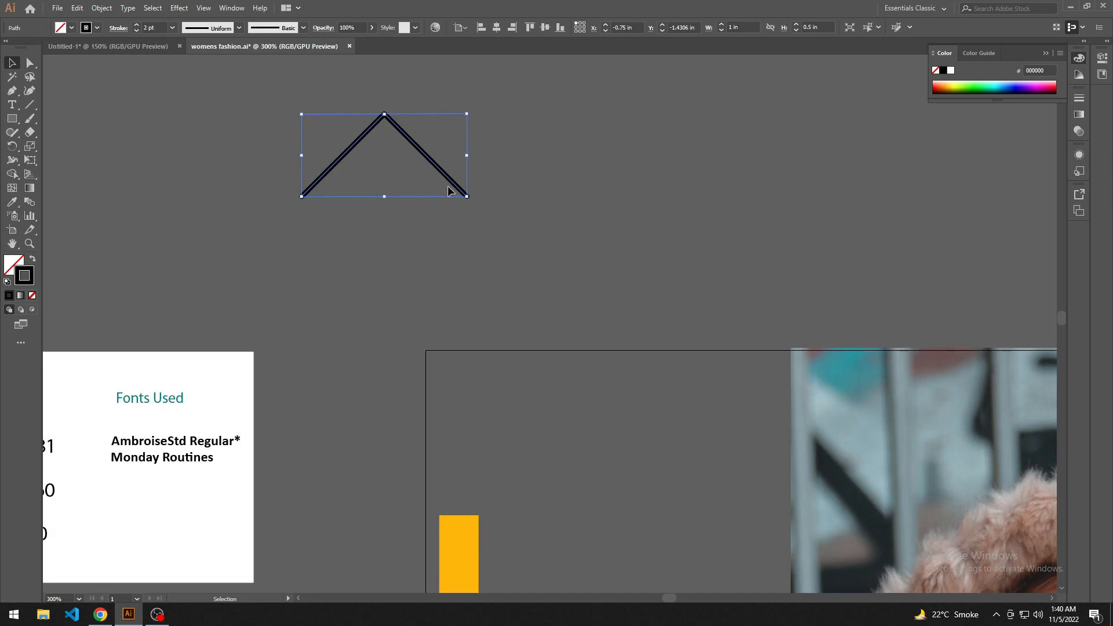
{"action": "left_click_drag", "start_coordinate": [453, 186], "coordinate": [340, 274]}
{"action": "left_click_drag", "start_coordinate": [516, 242], "coordinate": [517, 206]}
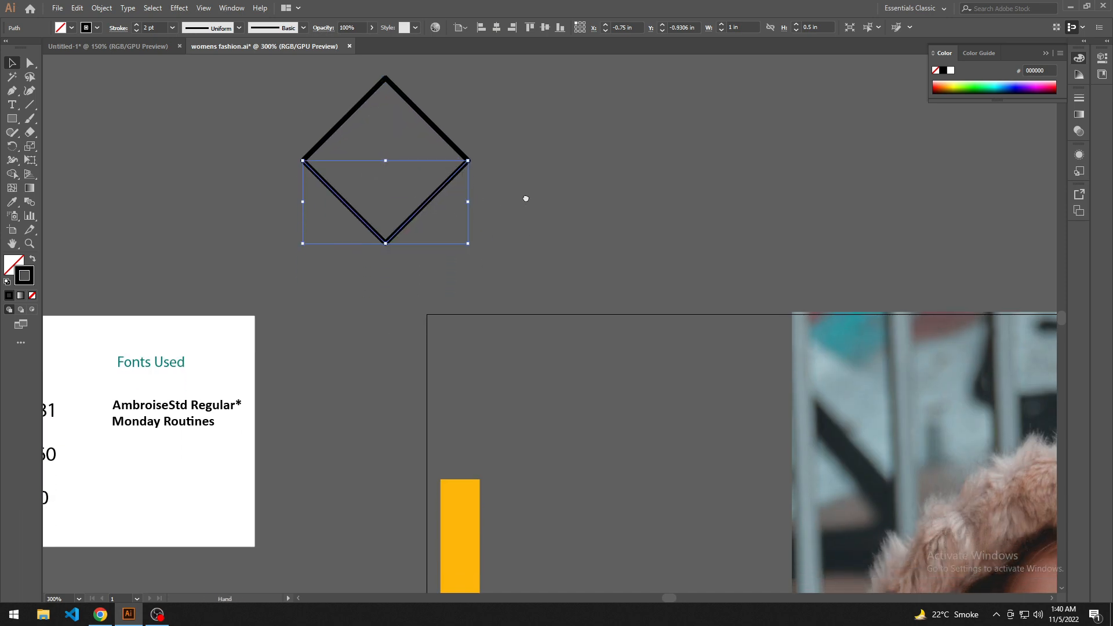
{"action": "left_click_drag", "start_coordinate": [387, 243], "coordinate": [389, 270]}
{"action": "left_click", "coordinate": [516, 213]}
{"action": "left_click_drag", "start_coordinate": [515, 208], "coordinate": [519, 232]}
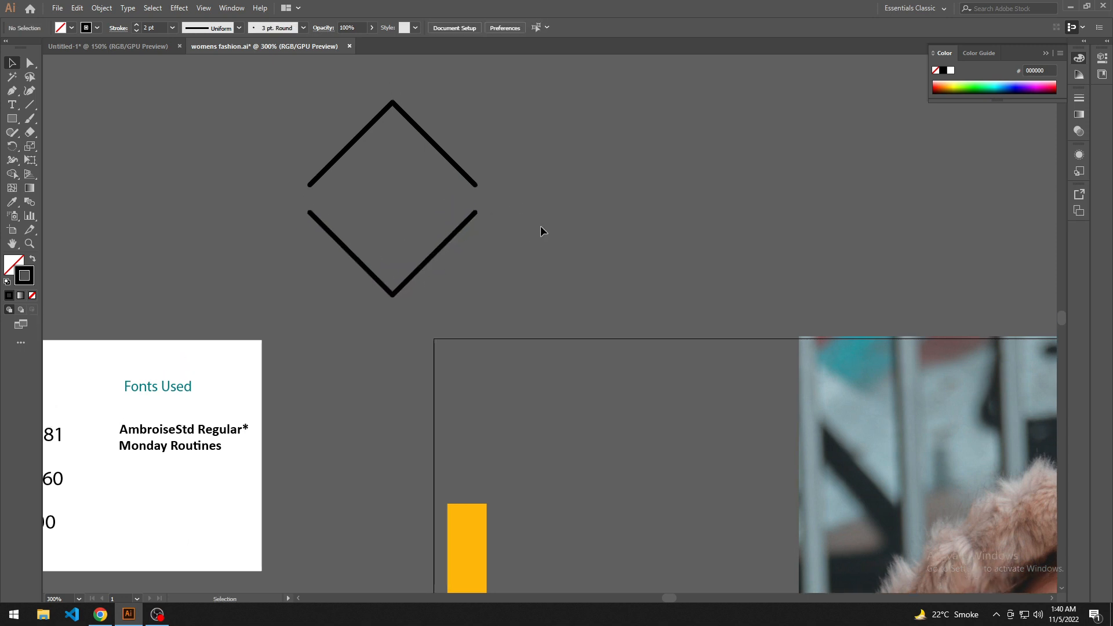
Add the text 'Logo Here' and centre it in the diamond's gap
{"action": "key", "text": "t"}
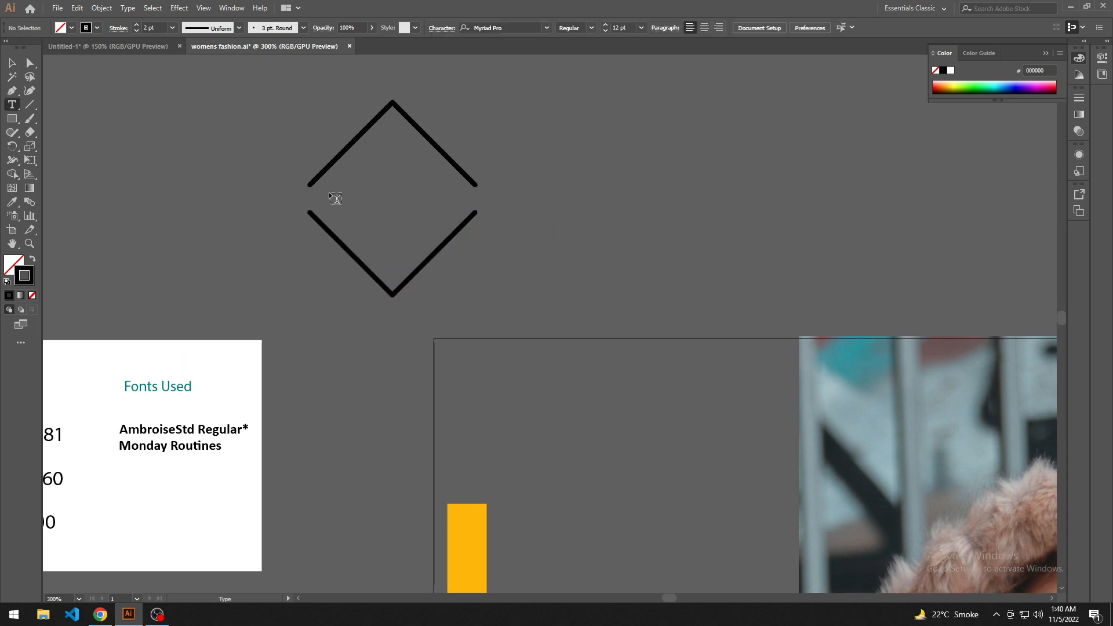
{"action": "left_click", "coordinate": [318, 187]}
{"action": "type", "text": "Log"}
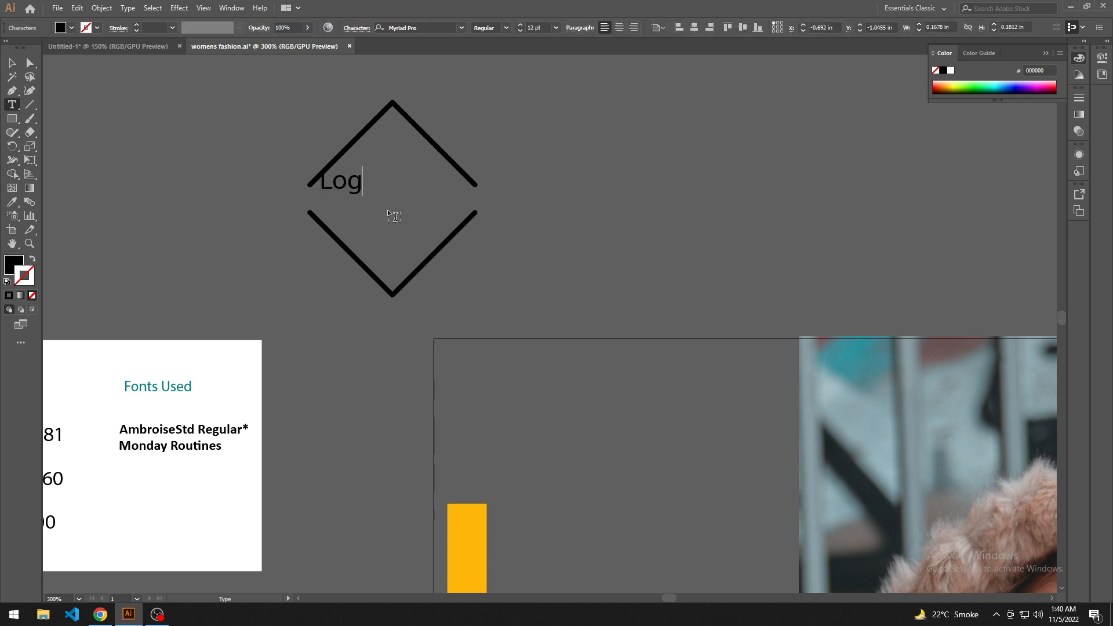
{"action": "type", "text": "o Here"}
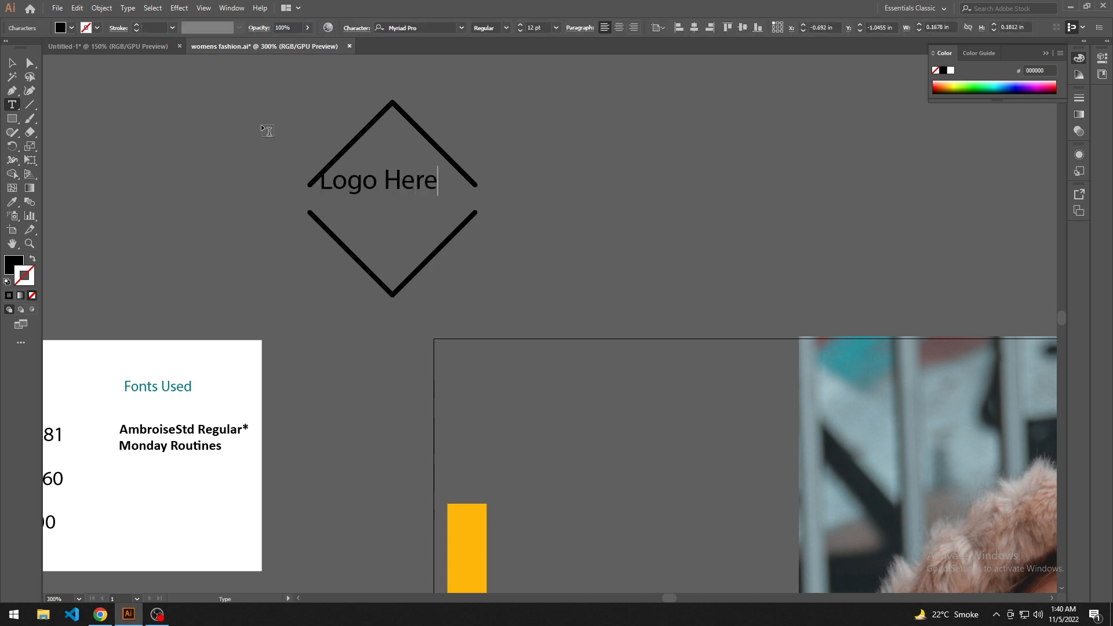
{"action": "left_click", "coordinate": [12, 62]}
{"action": "left_click_drag", "start_coordinate": [423, 186], "coordinate": [433, 200]}
Colour the 'Logo Here' text white by sampling the white card
{"action": "key", "text": "i"}
{"action": "left_click", "coordinate": [235, 351]}
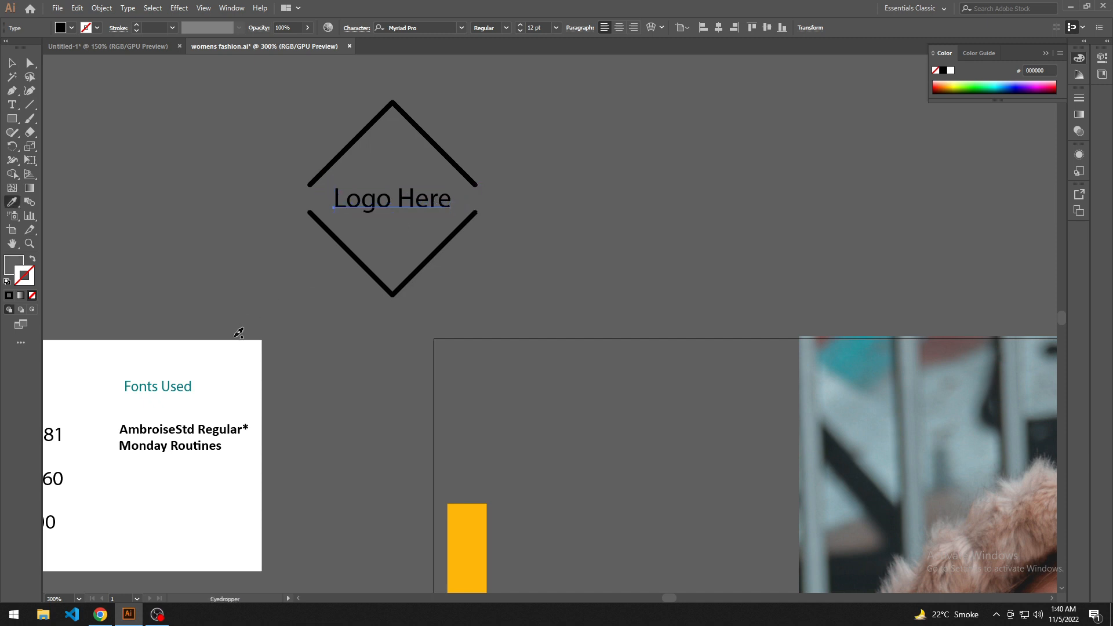
{"action": "key", "text": "v"}
{"action": "left_click", "coordinate": [207, 234]}
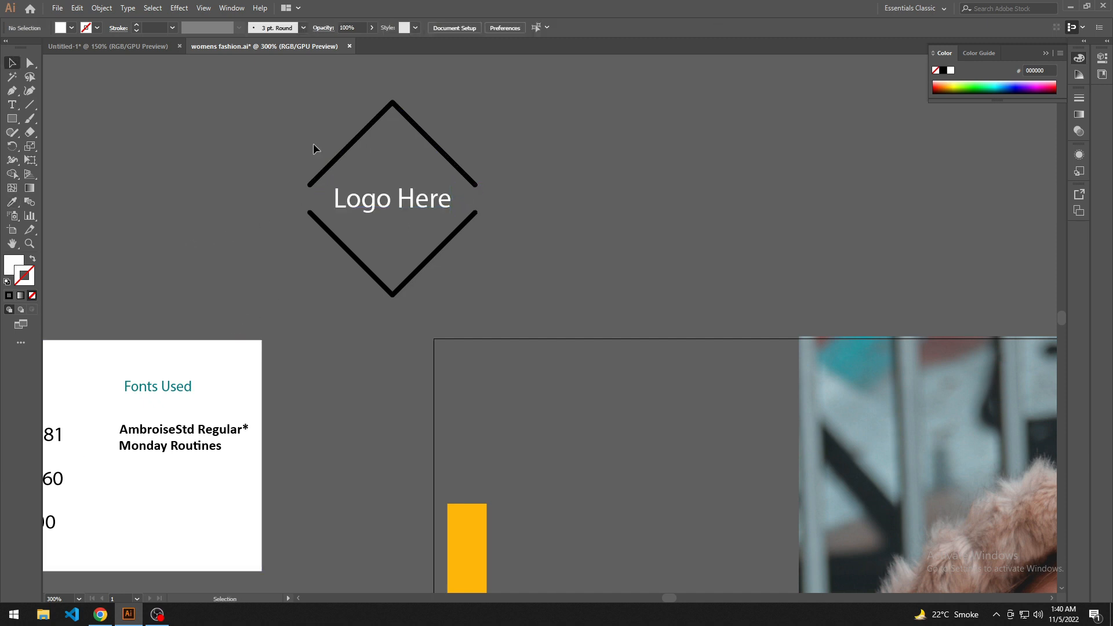
Fill the diamond white from the card, then make the lower triangle a white outline
{"action": "left_click", "coordinate": [313, 233]}
{"action": "key", "text": "i"}
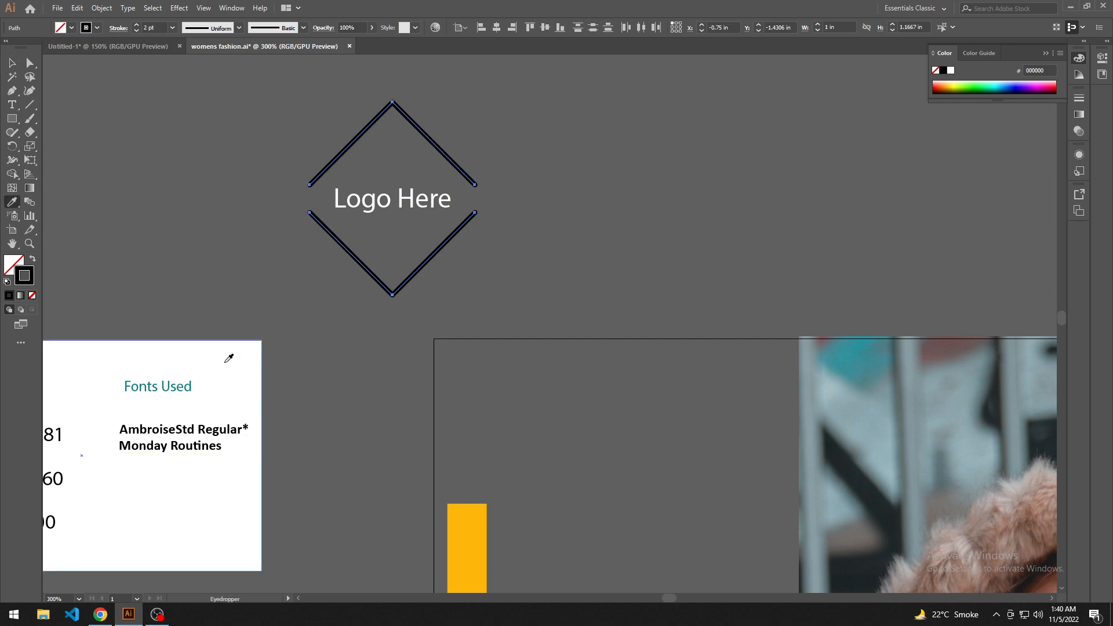
{"action": "left_click", "coordinate": [226, 362]}
{"action": "key", "text": "v"}
{"action": "scroll", "coordinate": [179, 226], "scroll_direction": "up", "scroll_amount": 1}
{"action": "left_click", "coordinate": [375, 288]}
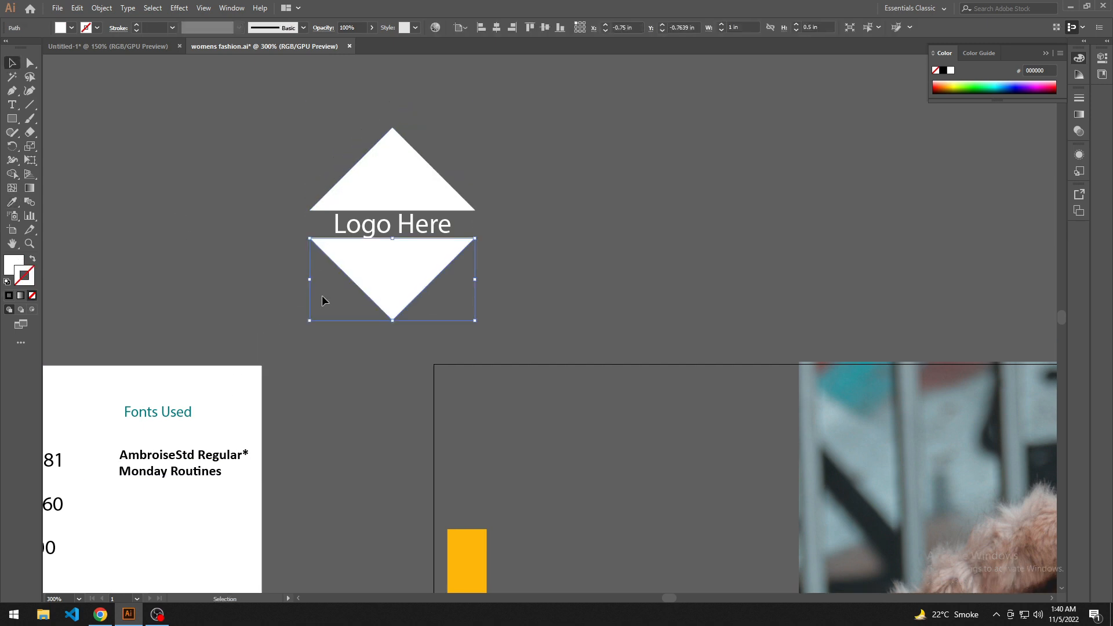
{"action": "left_click", "coordinate": [32, 259]}
Make the upper triangle a white outline and enlarge the 'Logo Here' text slightly
{"action": "left_click", "coordinate": [341, 193]}
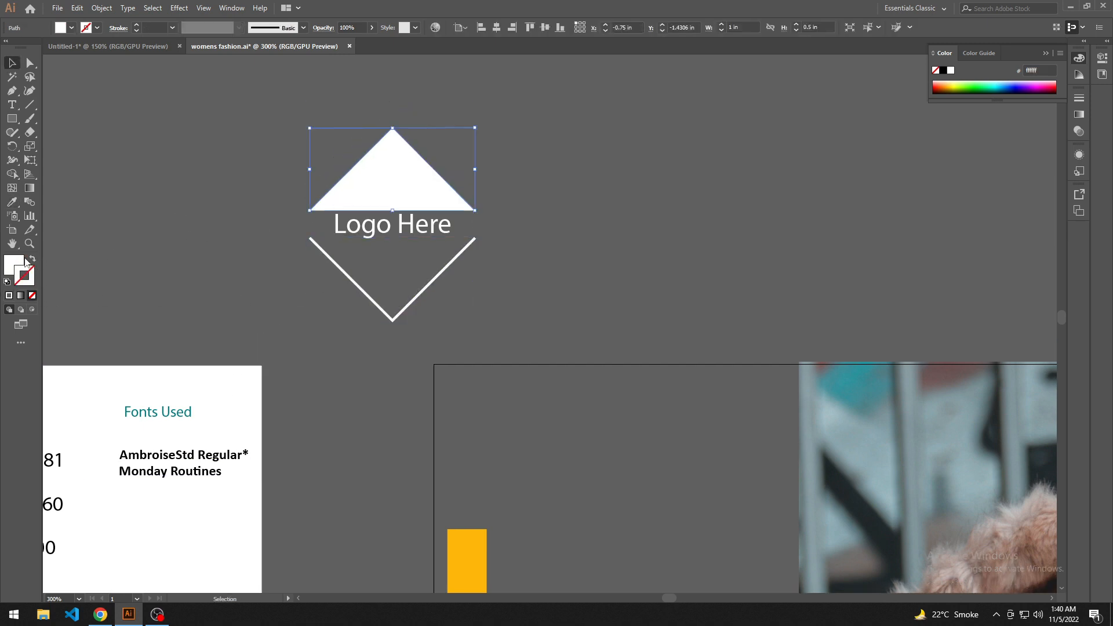
{"action": "left_click", "coordinate": [32, 259]}
{"action": "left_click", "coordinate": [200, 267]}
{"action": "scroll", "coordinate": [199, 268], "scroll_direction": "up", "scroll_amount": 1}
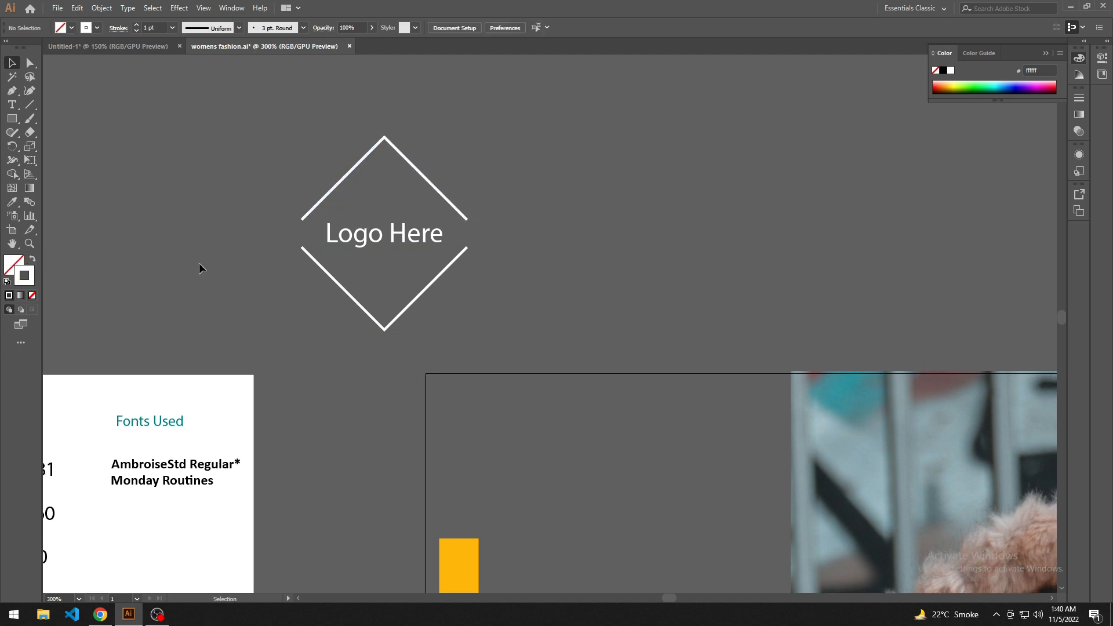
{"action": "left_click", "coordinate": [429, 234]}
{"action": "left_click_drag", "start_coordinate": [442, 246], "coordinate": [452, 269]}
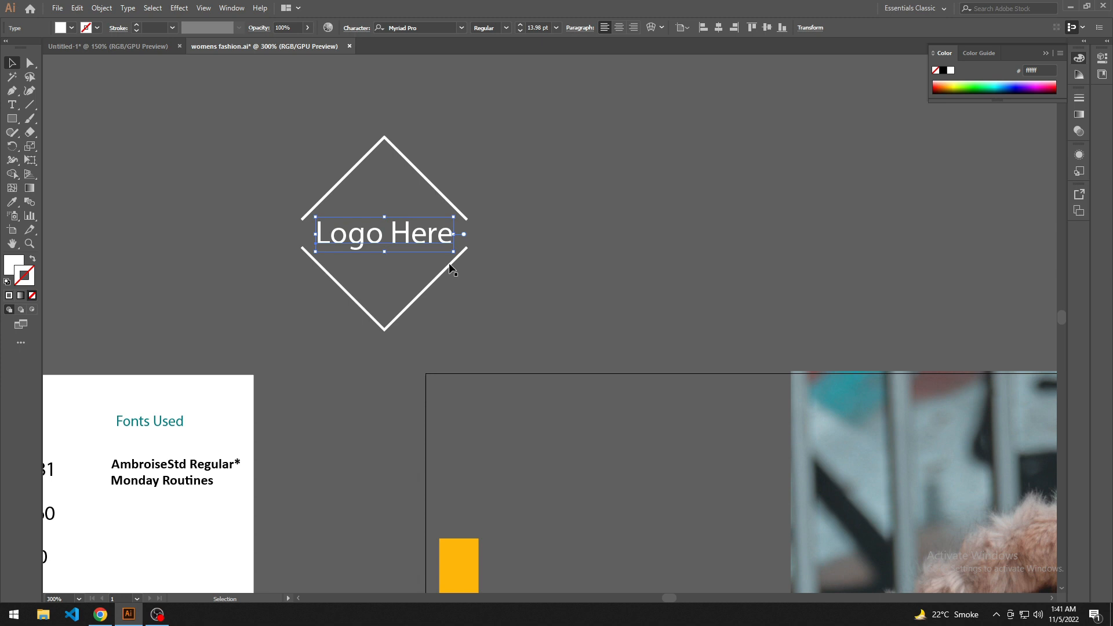
{"action": "right_click", "coordinate": [412, 227]}
{"action": "left_click", "coordinate": [514, 213]}
Set the logo text to All Caps at 12 pt in the Character panel
{"action": "key", "text": "ctrl+t"}
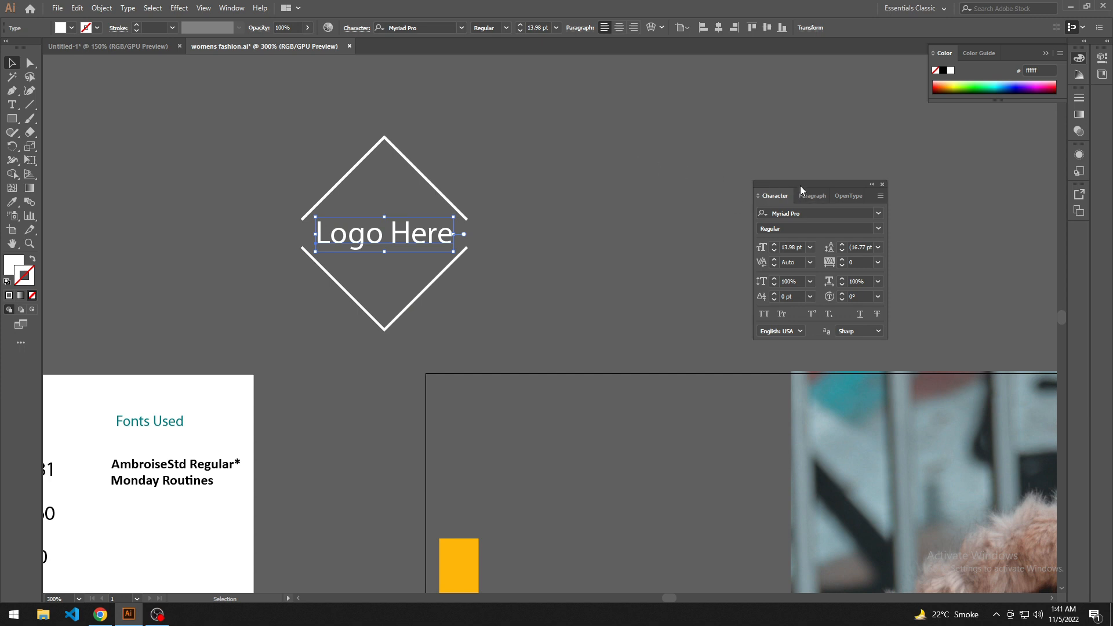
{"action": "left_click_drag", "start_coordinate": [800, 186], "coordinate": [563, 157]}
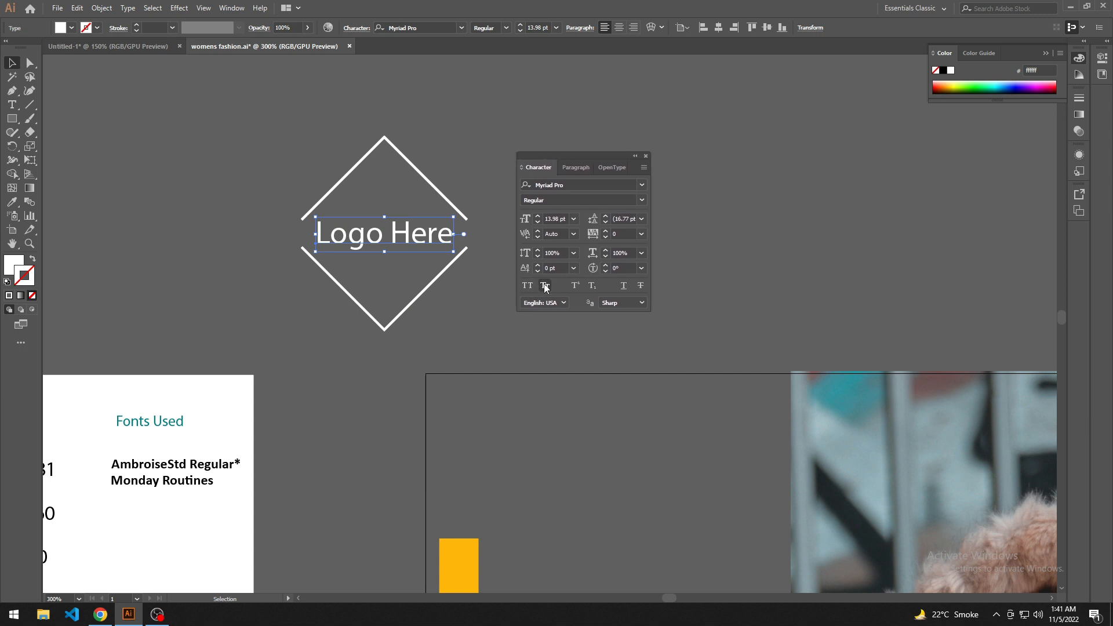
{"action": "left_click", "coordinate": [522, 287]}
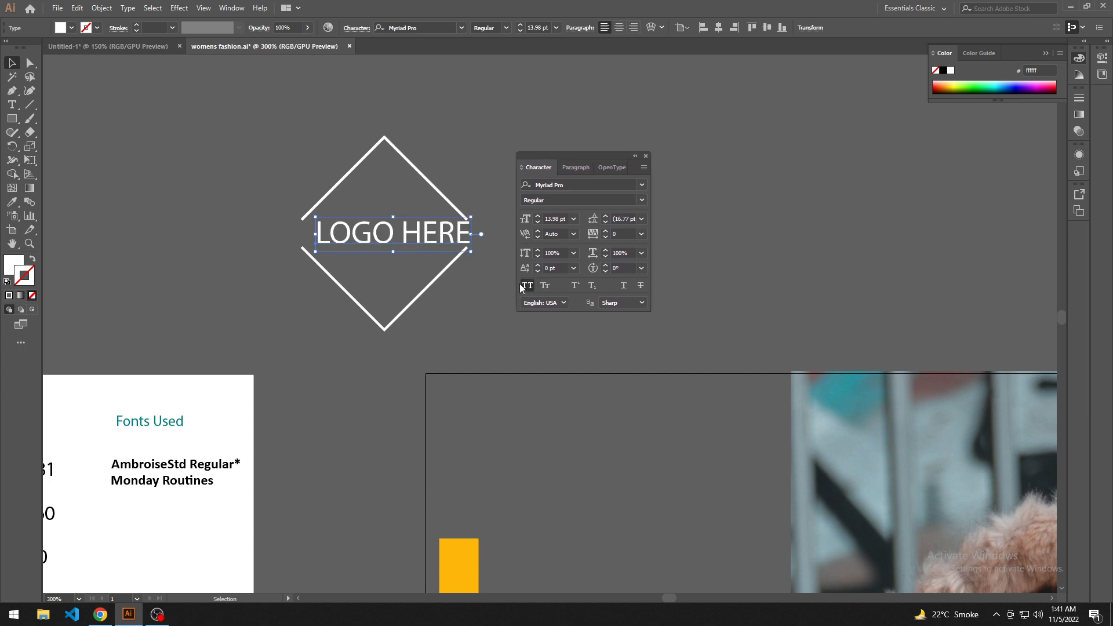
{"action": "key", "text": "ctrl+shift+a"}
{"action": "left_click", "coordinate": [449, 227]}
{"action": "left_click", "coordinate": [550, 218]}
{"action": "type", "text": "12"}
{"action": "key", "text": "Return"}
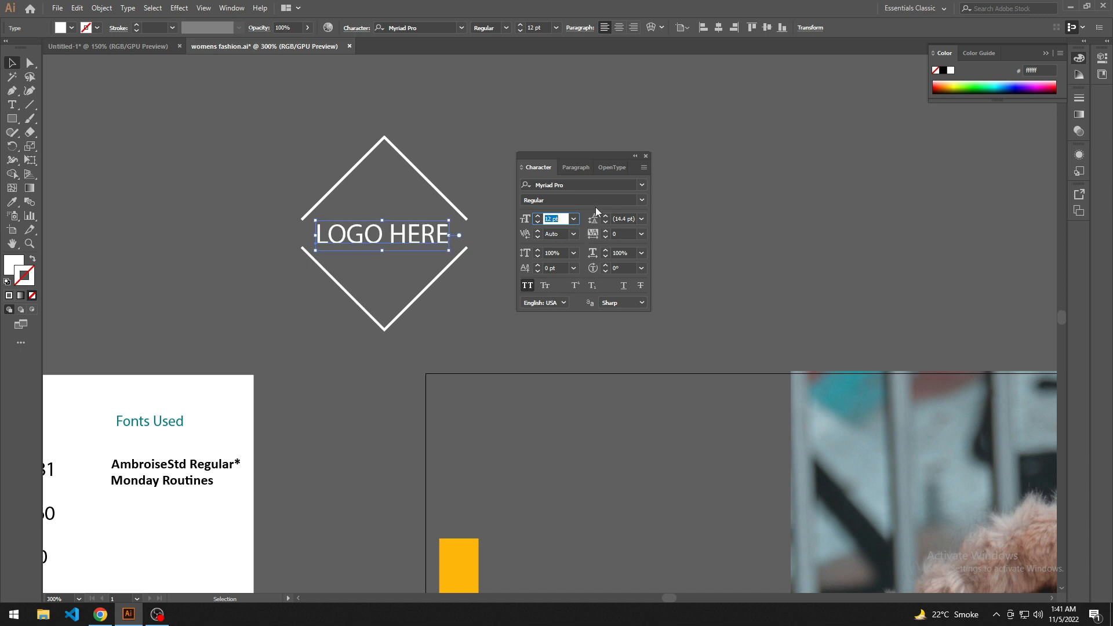
Apply Arial Rounded MT Bold, centre LOGO HERE between the lines and set it to 11 pt
{"action": "left_click", "coordinate": [642, 185]}
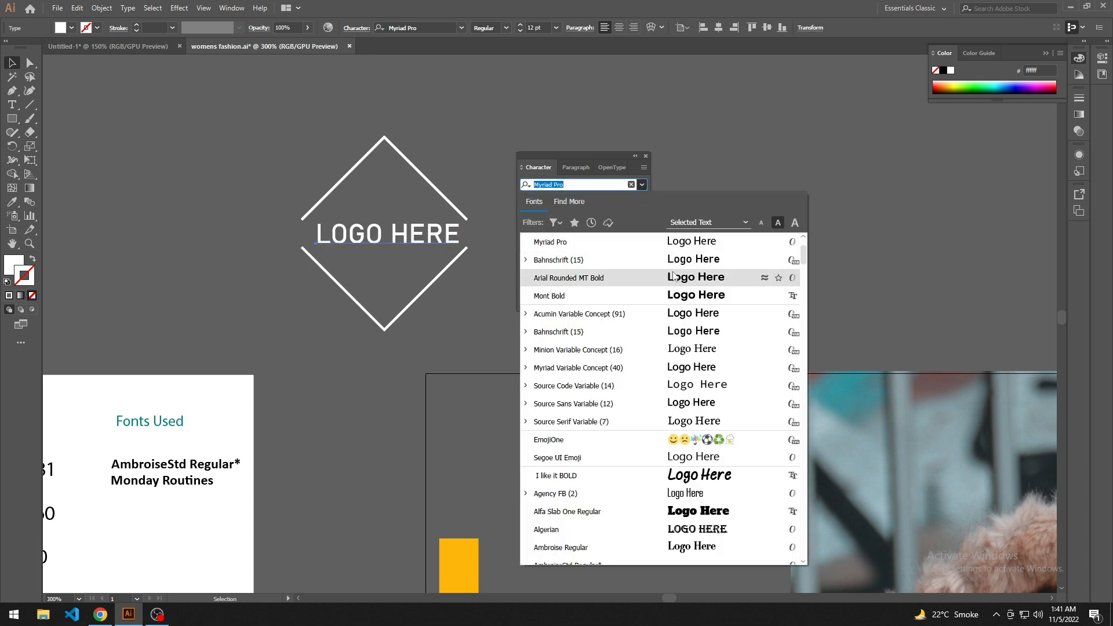
{"action": "left_click", "coordinate": [687, 278]}
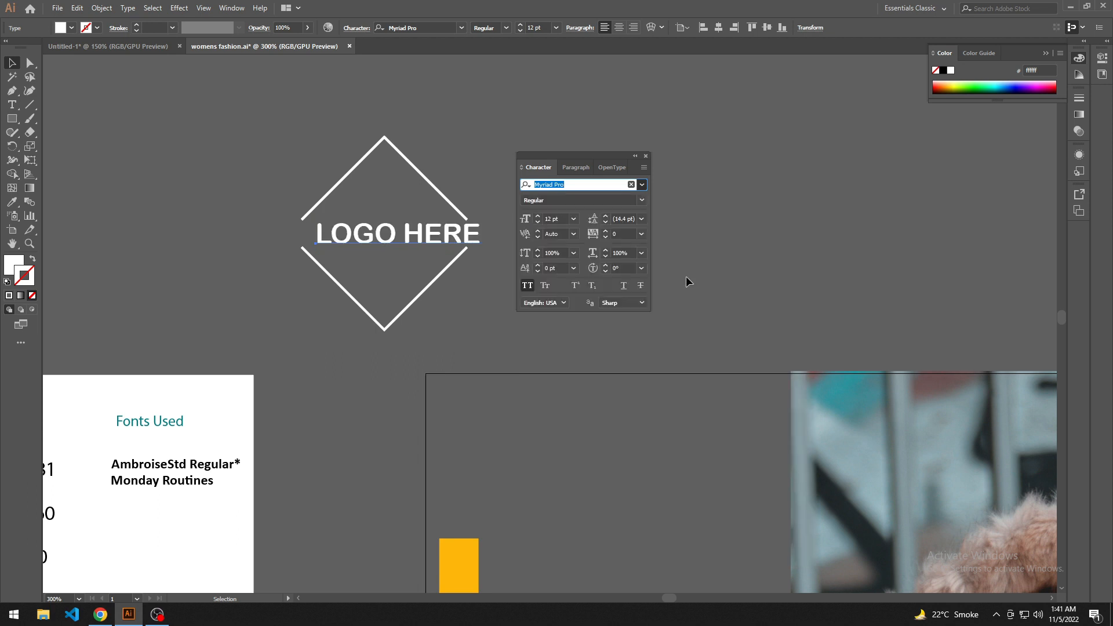
{"action": "left_click", "coordinate": [494, 281]}
{"action": "left_click_drag", "start_coordinate": [448, 235], "coordinate": [439, 235]}
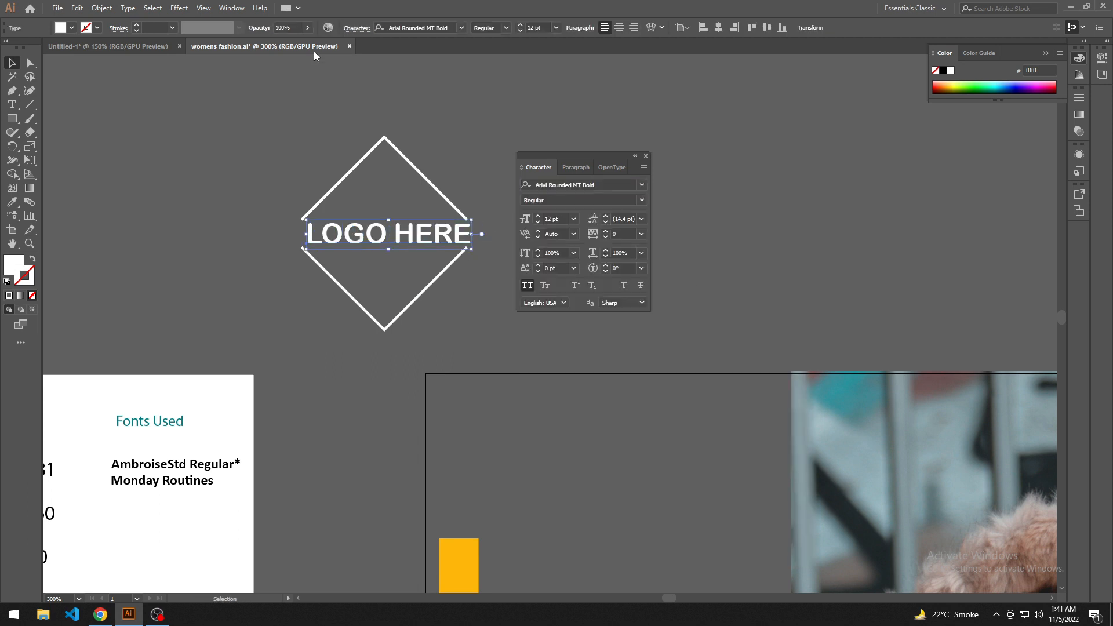
{"action": "left_click", "coordinate": [536, 27]}
{"action": "key", "text": "Down"}
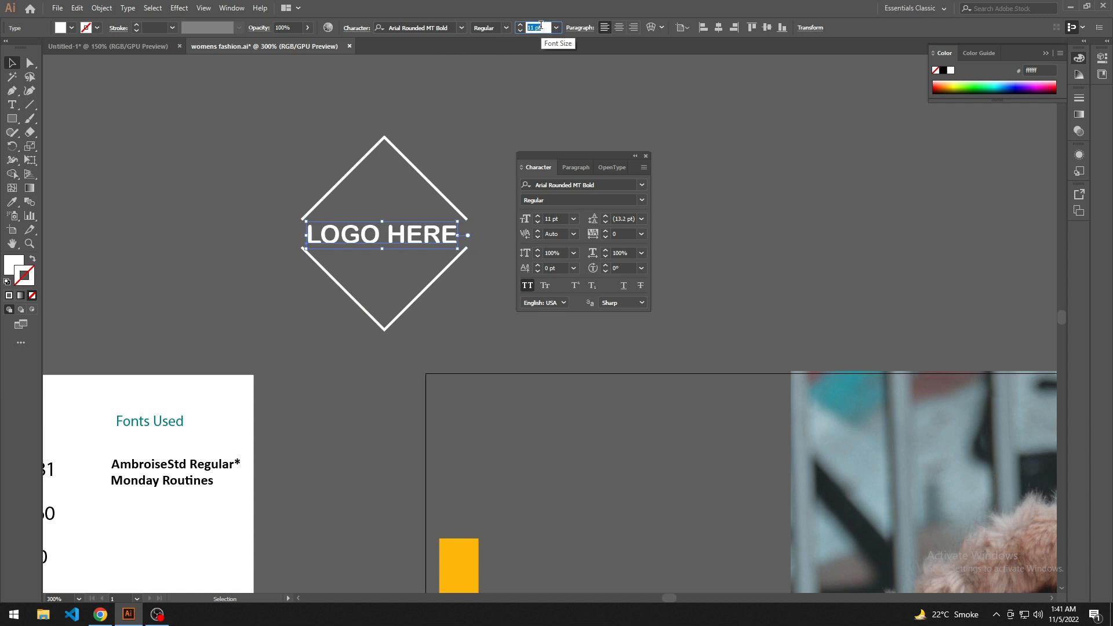
{"action": "key", "text": "Down"}
{"action": "key", "text": "Up"}
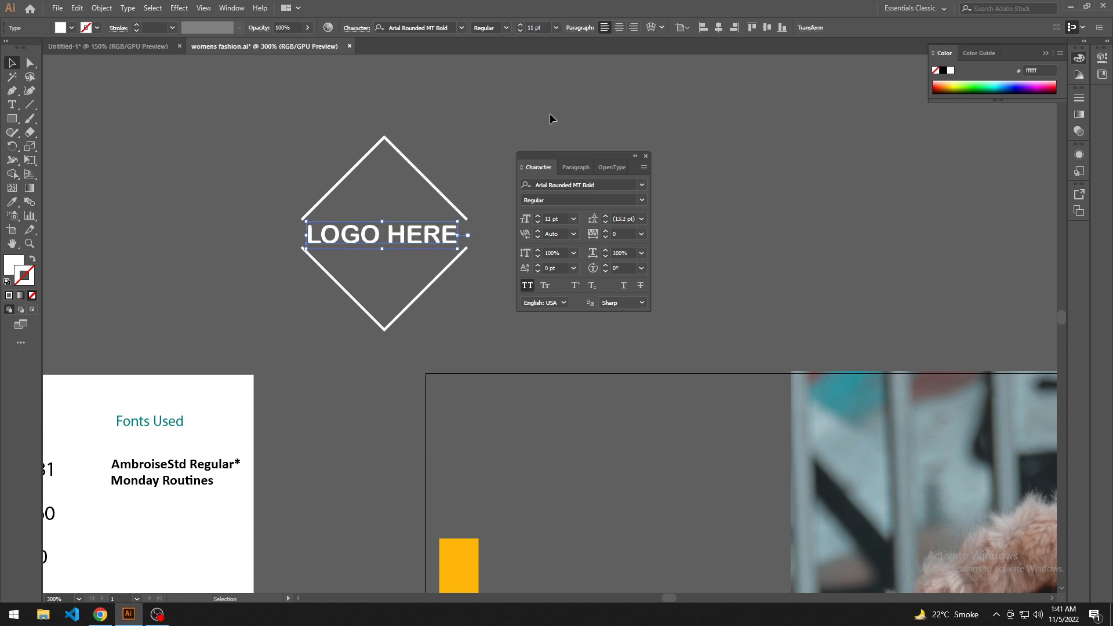
{"action": "left_click", "coordinate": [554, 119]}
{"action": "left_click", "coordinate": [645, 156]}
{"action": "scroll", "coordinate": [568, 145], "scroll_direction": "down", "scroll_amount": 2}
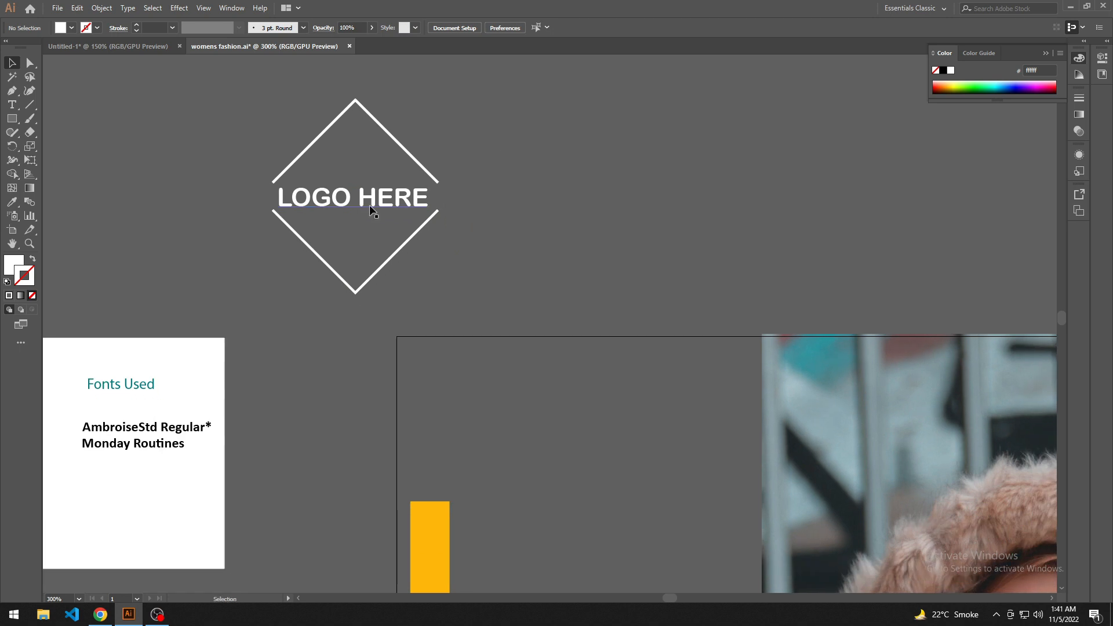
Group the chevrons and LOGO HERE text and scale the group to half size
{"action": "left_click", "coordinate": [374, 204]}
{"action": "left_click", "coordinate": [481, 227]}
{"action": "left_click_drag", "start_coordinate": [479, 232], "coordinate": [468, 220]}
{"action": "left_click_drag", "start_coordinate": [229, 139], "coordinate": [464, 278]}
{"action": "key", "text": "ctrl+g"}
{"action": "scroll", "coordinate": [429, 251], "scroll_direction": "down", "scroll_amount": 2, "text": "alt"}
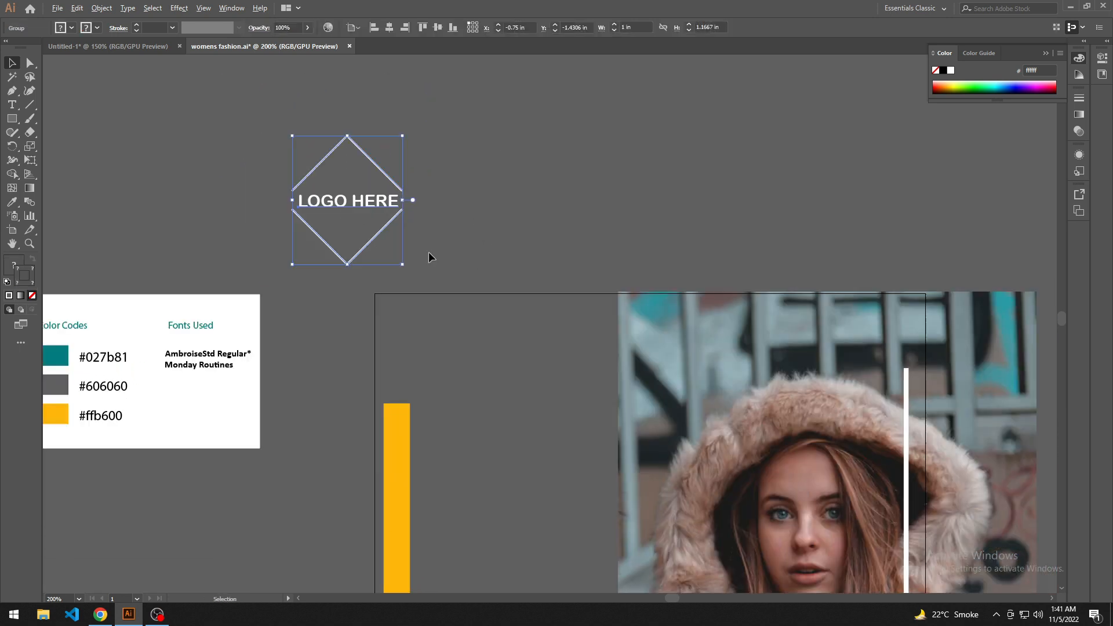
{"action": "left_click_drag", "start_coordinate": [410, 263], "coordinate": [389, 237], "text": "alt+shift"}
{"action": "left_click", "coordinate": [438, 238]}
Move the logo group onto the top of the artboard's gray panel
{"action": "left_click_drag", "start_coordinate": [438, 238], "coordinate": [425, 210]}
{"action": "left_click_drag", "start_coordinate": [359, 191], "coordinate": [519, 291]}
{"action": "left_click", "coordinate": [482, 192]}
{"action": "left_click_drag", "start_coordinate": [516, 206], "coordinate": [457, 124]}
{"action": "left_click_drag", "start_coordinate": [367, 148], "coordinate": [373, 129]}
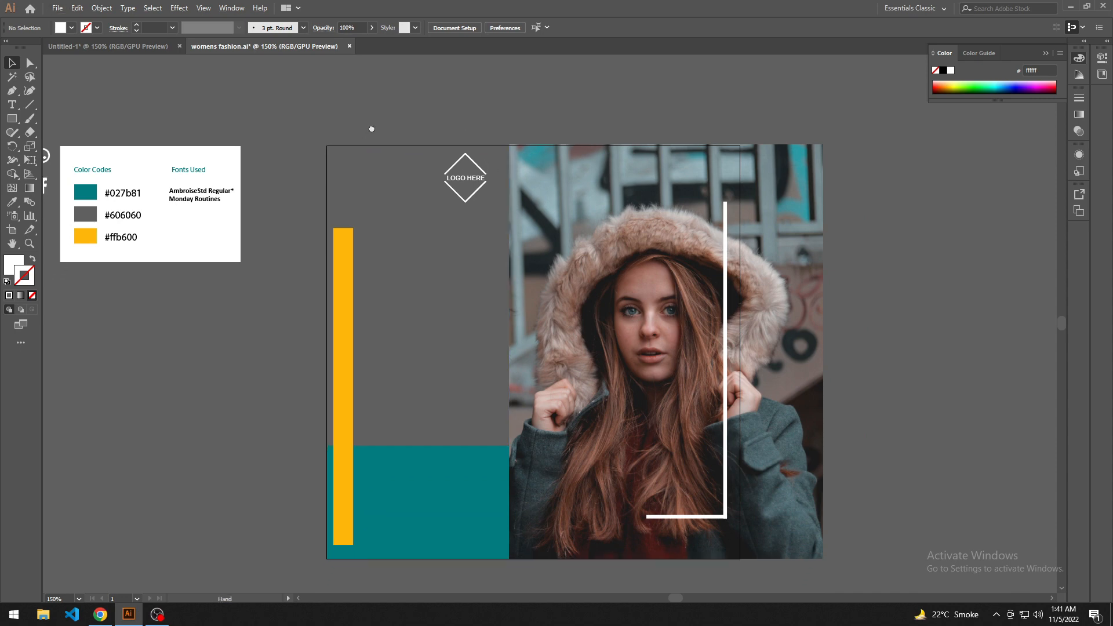
{"action": "left_click_drag", "start_coordinate": [878, 391], "coordinate": [856, 352]}
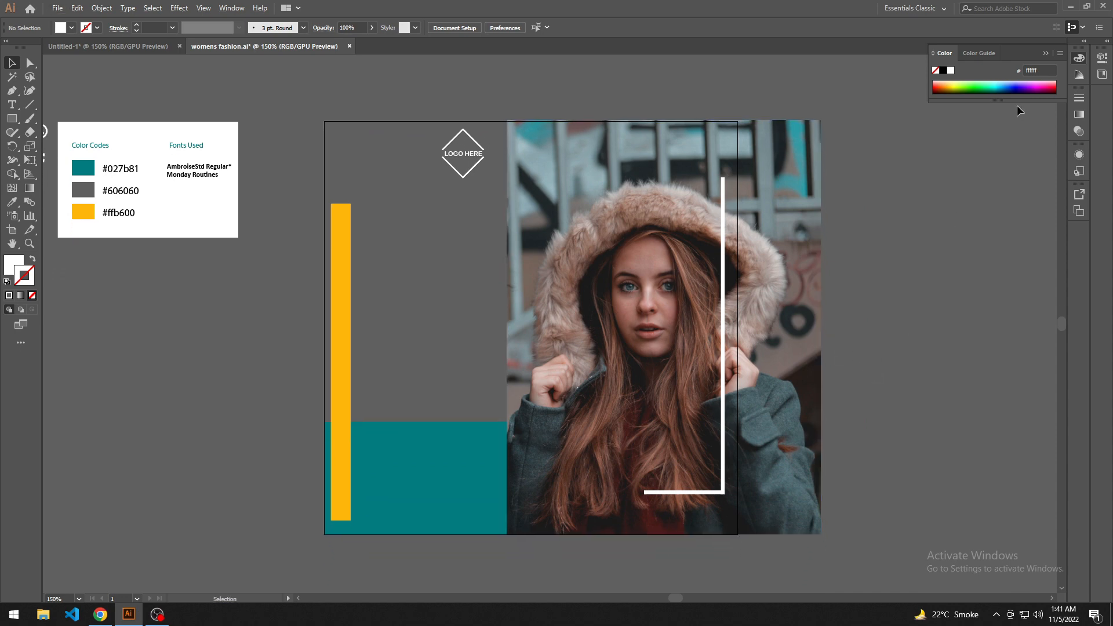
Move the WhatsApp icon below the colour card and the Facebook icon level with it
{"action": "left_click", "coordinate": [1045, 54]}
{"action": "left_click_drag", "start_coordinate": [942, 302], "coordinate": [948, 297]}
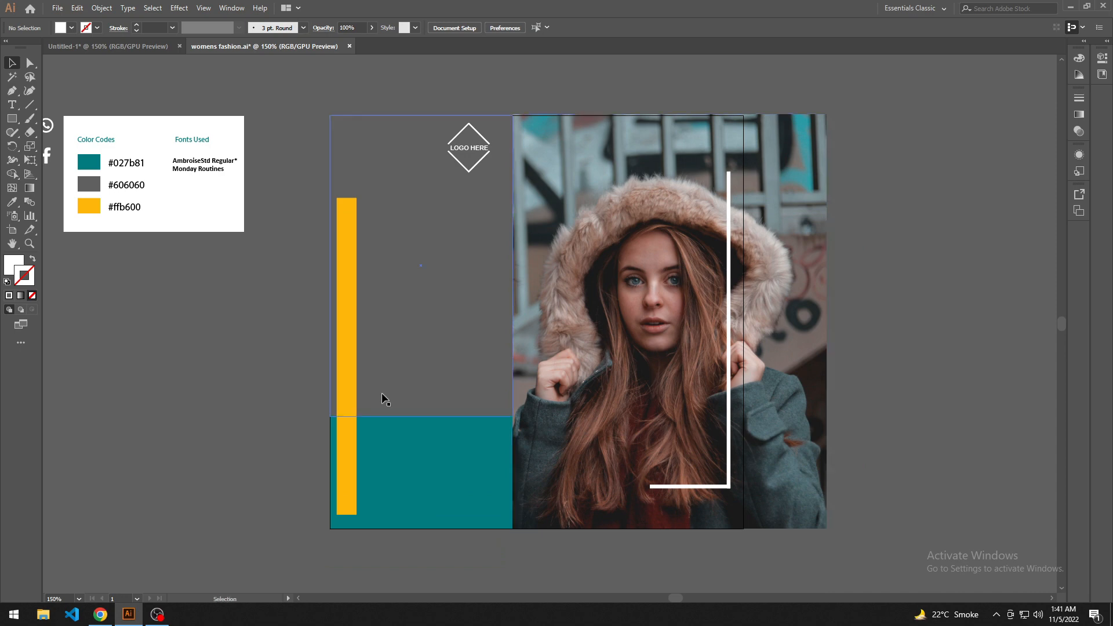
{"action": "left_click_drag", "start_coordinate": [189, 457], "coordinate": [253, 431]}
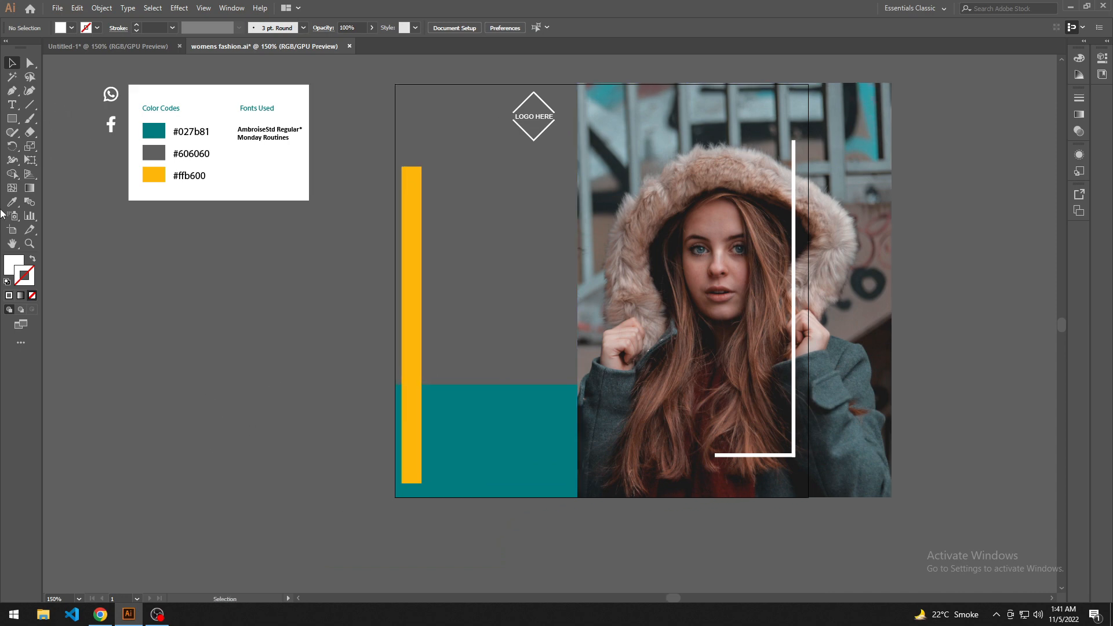
{"action": "left_click_drag", "start_coordinate": [111, 94], "coordinate": [104, 368]}
{"action": "left_click_drag", "start_coordinate": [177, 152], "coordinate": [275, 371]}
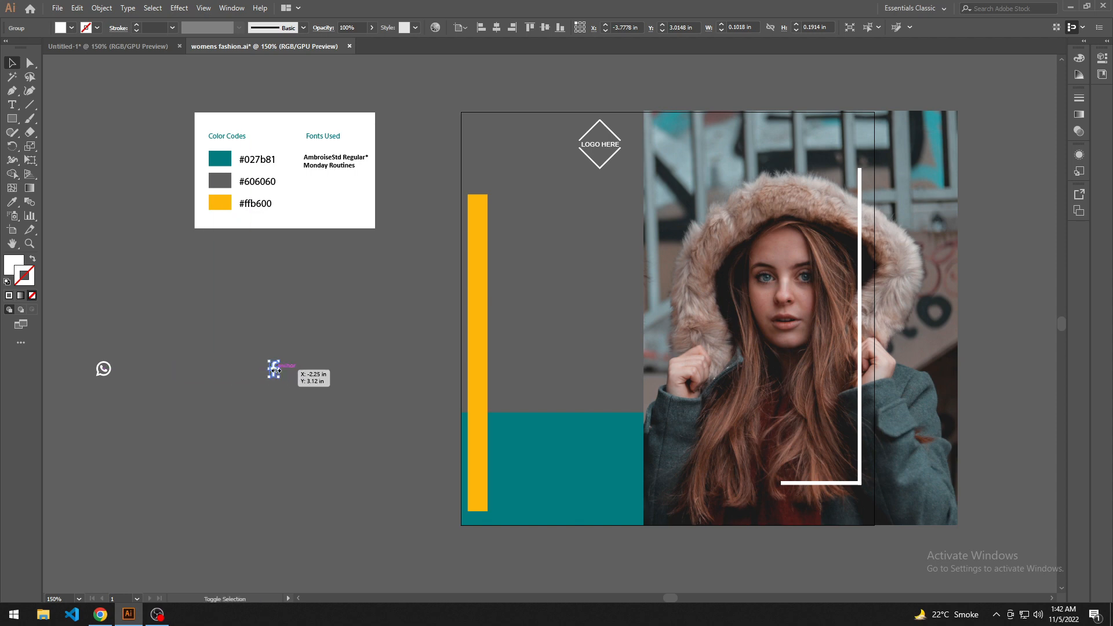
Type the contact phone number as a text line beside the WhatsApp icon
{"action": "key", "text": "t"}
{"action": "left_click", "coordinate": [118, 361]}
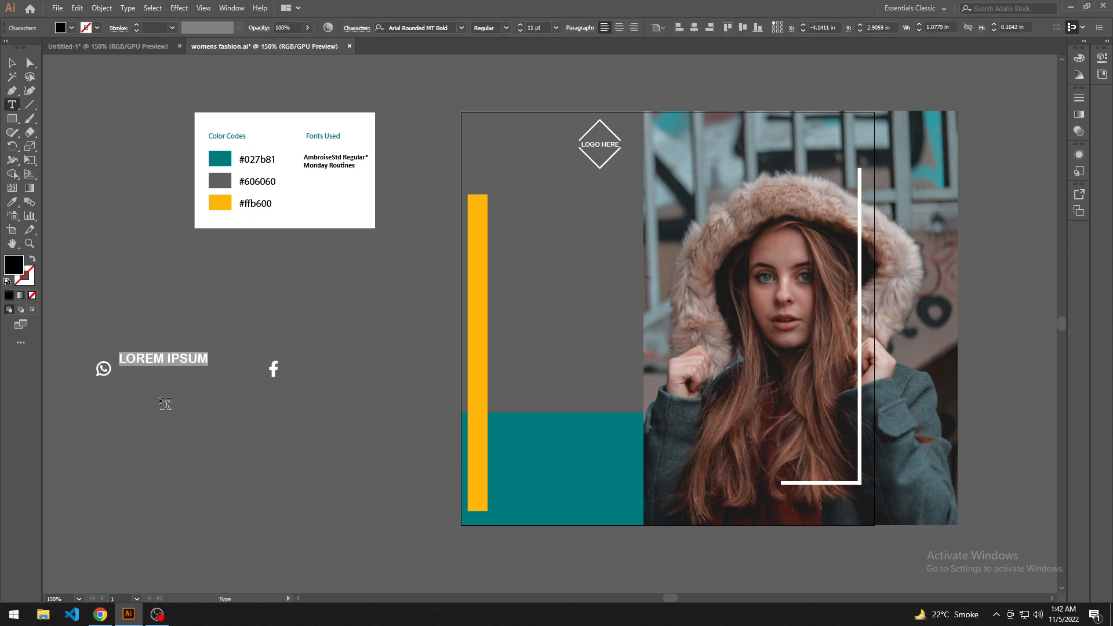
{"action": "type", "text": "0+"}
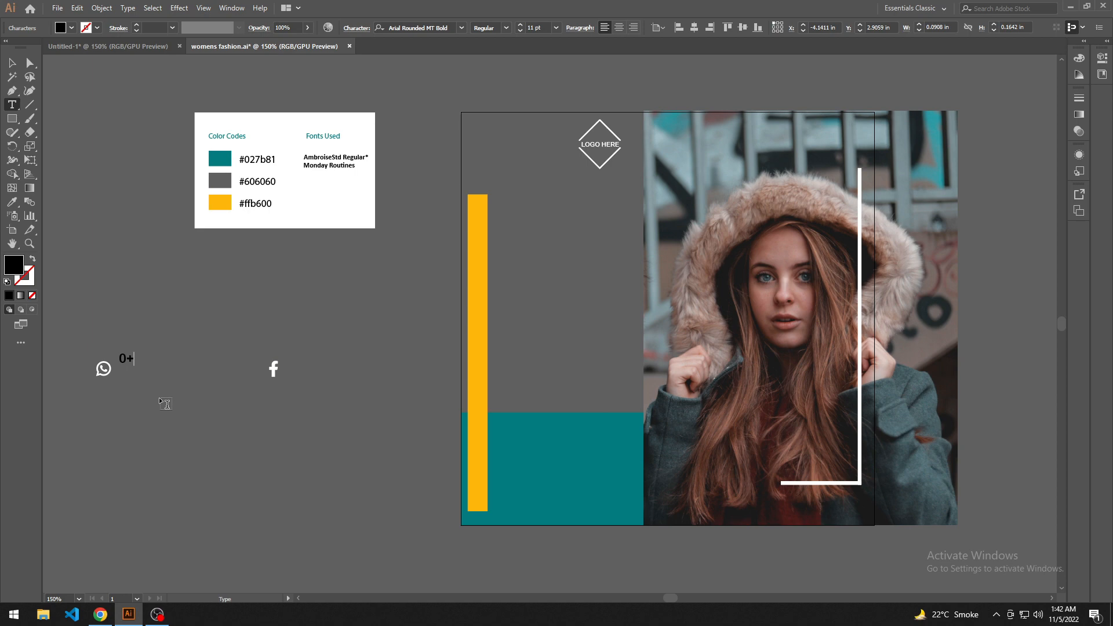
{"action": "key", "text": "BackSpace"}
{"action": "key", "text": "BackSpace"}
{"action": "type", "text": "+92-3120000000"}
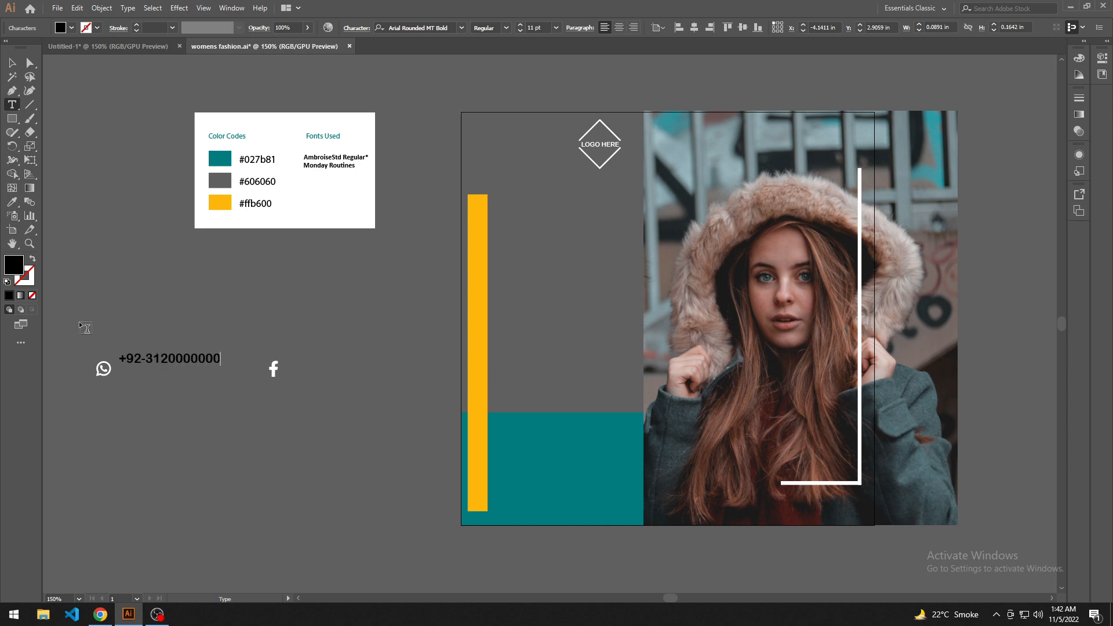
Place a copy of the phone number text beside the Facebook icon
{"action": "left_click", "coordinate": [10, 60]}
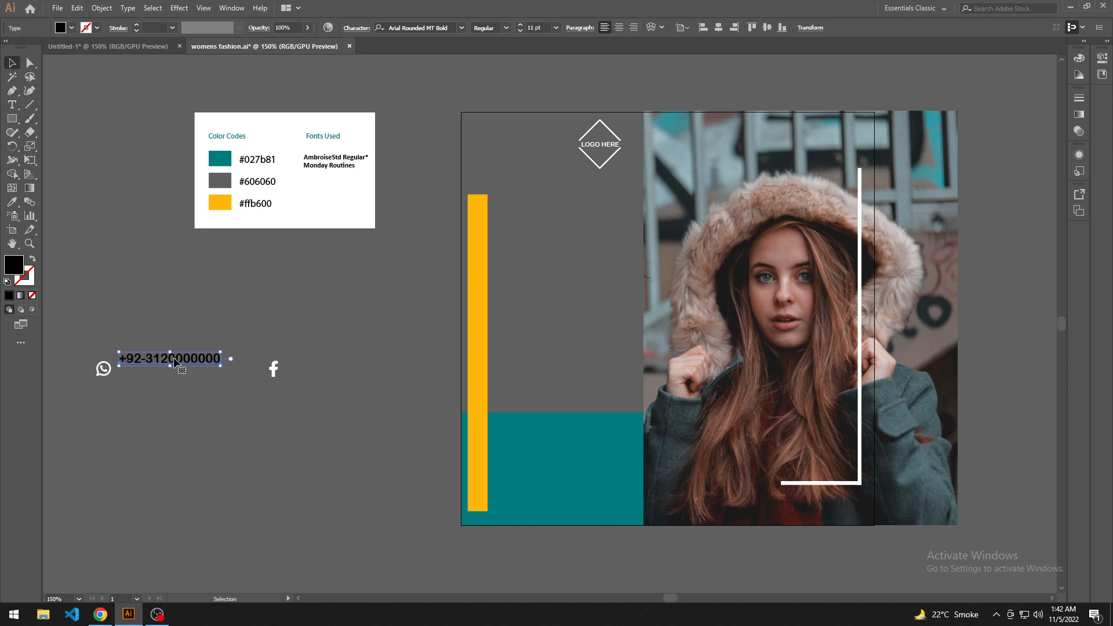
{"action": "left_click_drag", "start_coordinate": [176, 362], "coordinate": [366, 381]}
{"action": "left_click", "coordinate": [212, 418]}
{"action": "scroll", "coordinate": [213, 419], "scroll_direction": "up", "scroll_amount": 1}
{"action": "key", "text": "ctrl+z"}
{"action": "left_click_drag", "start_coordinate": [196, 375], "coordinate": [363, 373]}
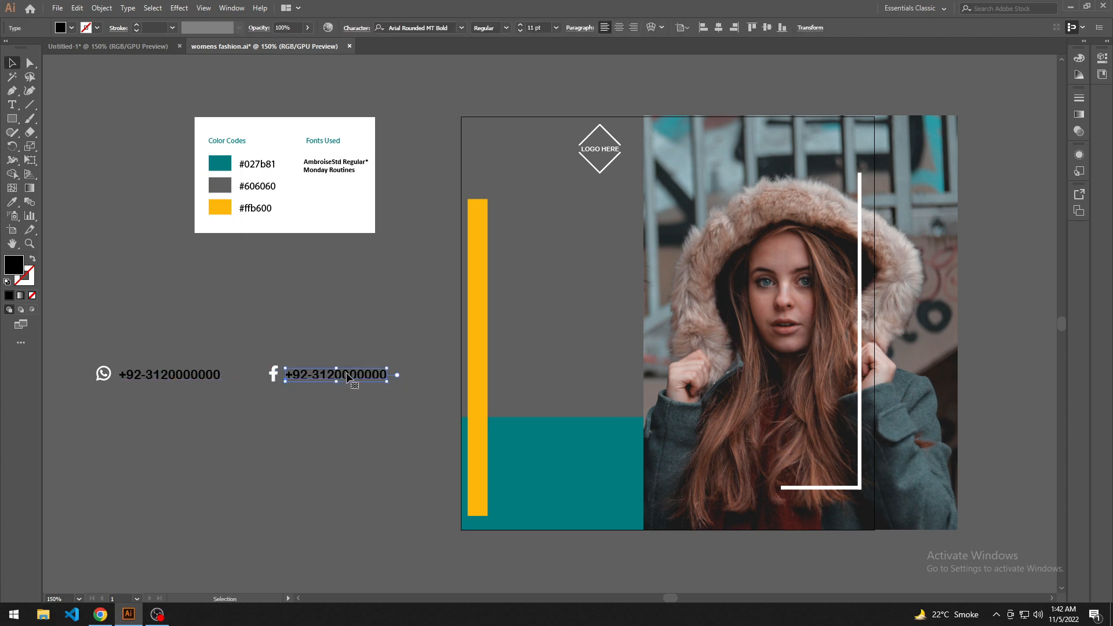
Replace the copied number beside Facebook with '/FACEBOOKPAGE'
{"action": "double_click", "coordinate": [346, 372]}
{"action": "key", "text": "ctrl+a"}
{"action": "key", "text": "BackSpace"}
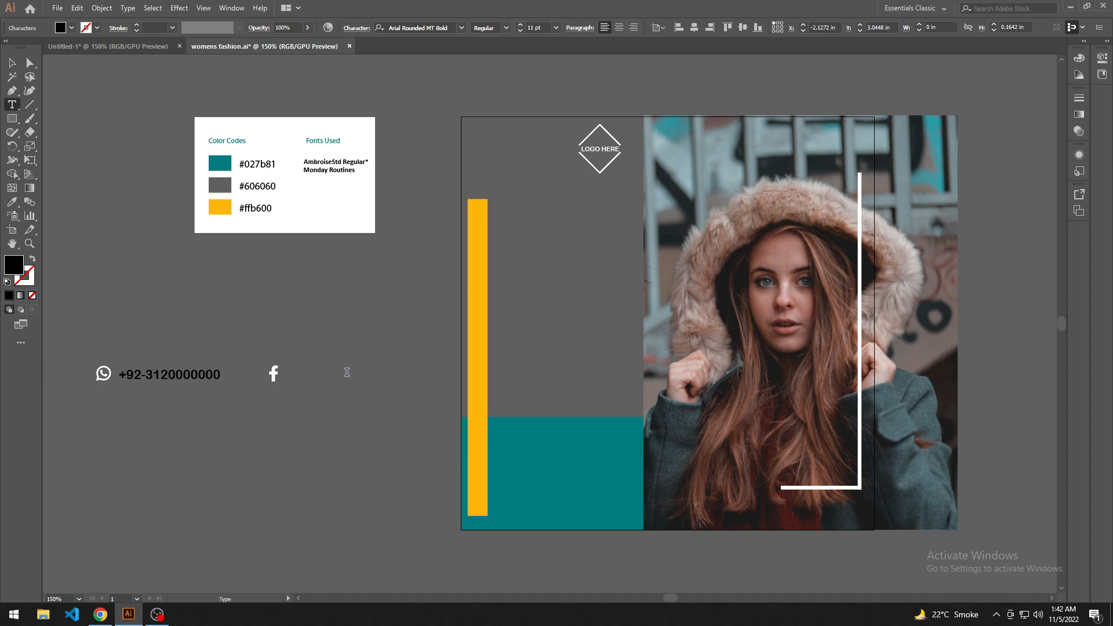
{"action": "type", "text": "/FAC"}
{"action": "key", "text": "BackSpace"}
{"action": "key", "text": "BackSpace"}
{"action": "key", "text": "BackSpace"}
{"action": "key", "text": "BackSpace"}
{"action": "key", "text": "BackSpace"}
{"action": "key", "text": "BackSpace"}
{"action": "key", "text": "ctrl+t"}
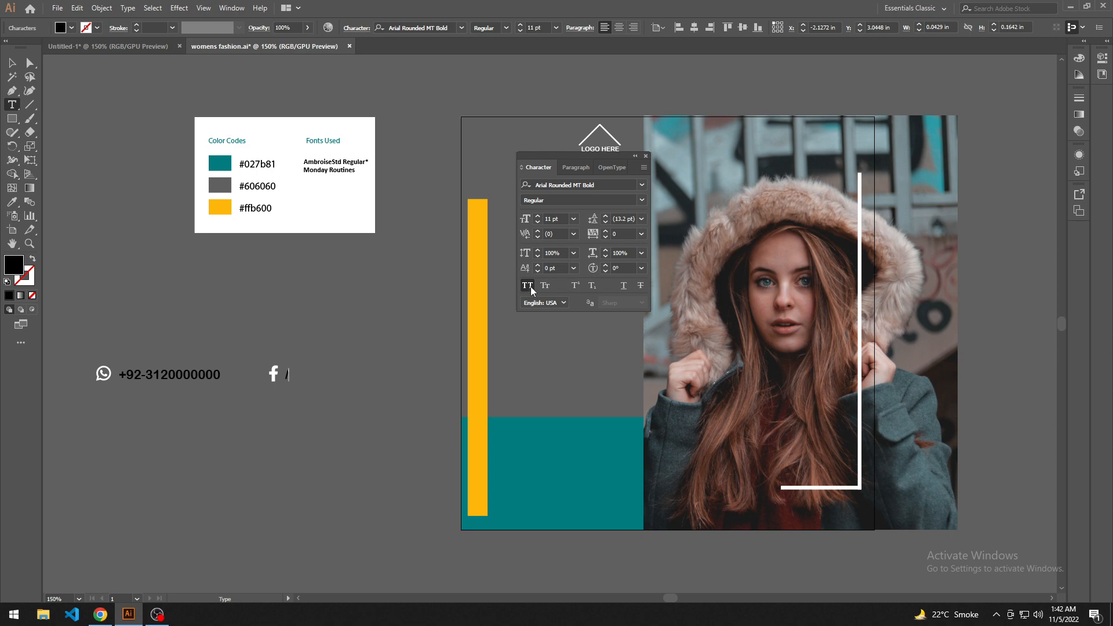
{"action": "left_click", "coordinate": [646, 157]}
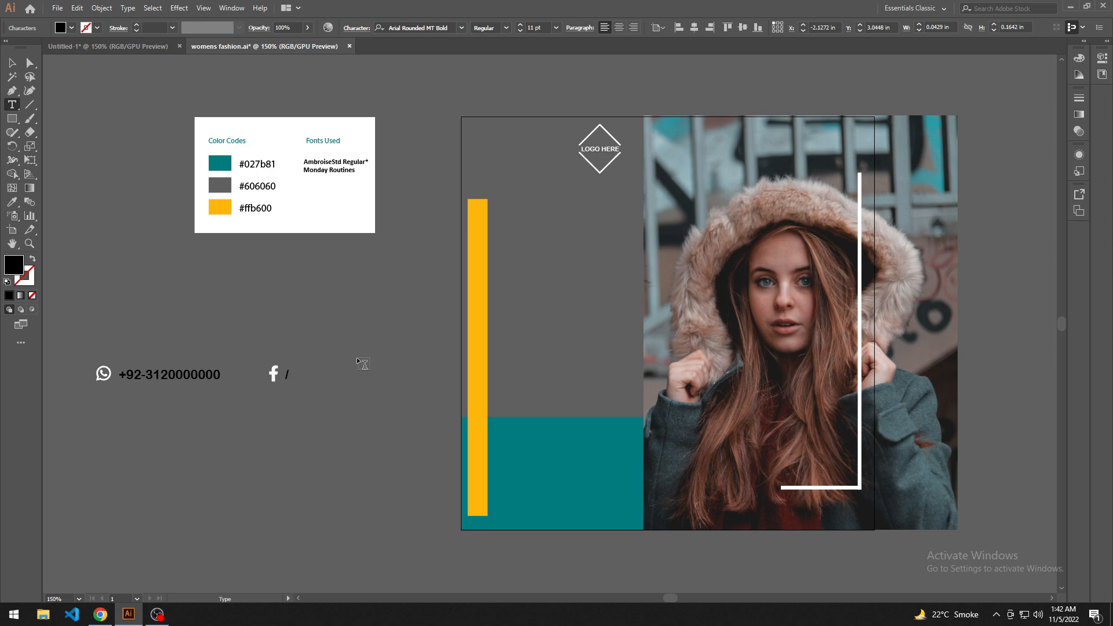
{"action": "left_click", "coordinate": [341, 400]}
{"action": "left_click", "coordinate": [287, 367]}
{"action": "type", "text": "FACEBOOKPAGE"}
Turn off All Caps so it reads '/facebookpage' and nudge it into alignment
{"action": "left_click", "coordinate": [11, 62]}
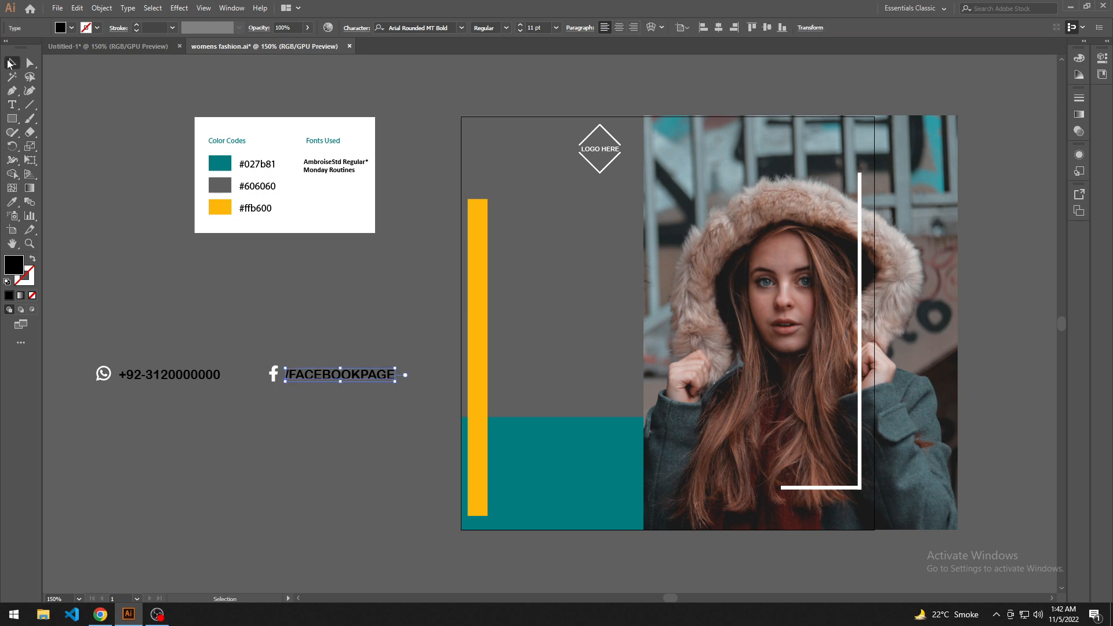
{"action": "key", "text": "ctrl+t"}
{"action": "left_click", "coordinate": [526, 283]}
{"action": "left_click", "coordinate": [350, 300]}
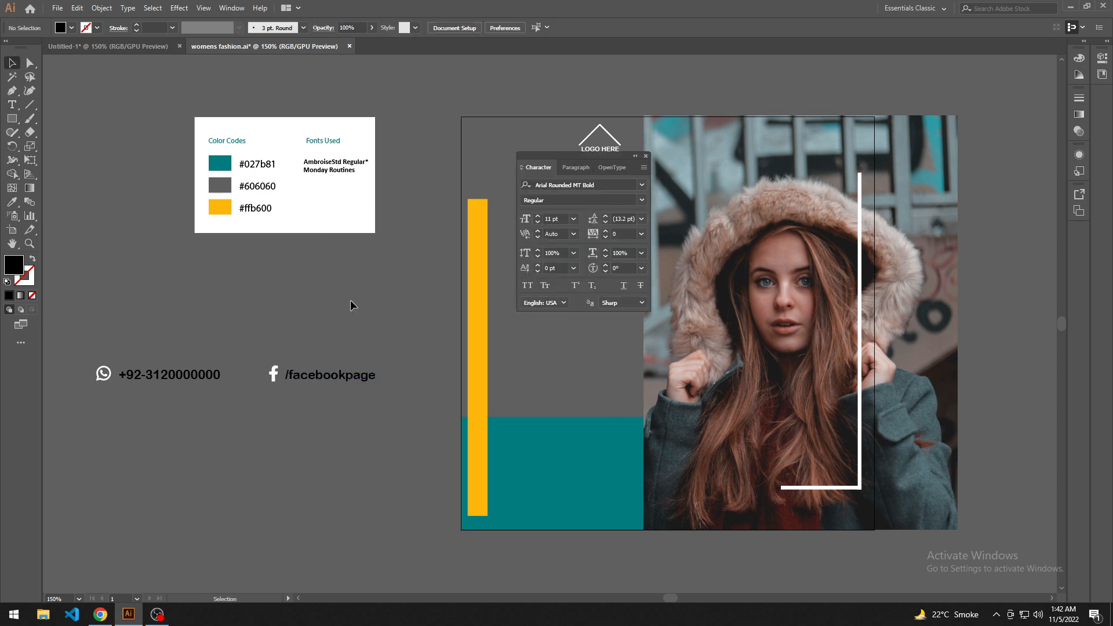
{"action": "scroll", "coordinate": [350, 300], "scroll_direction": "down", "scroll_amount": 1}
{"action": "mouse_move", "coordinate": [360, 349]}
{"action": "left_mouse_down"}
{"action": "mouse_move", "coordinate": [378, 349]}
{"action": "mouse_move", "coordinate": [367, 350]}
{"action": "left_mouse_up"}
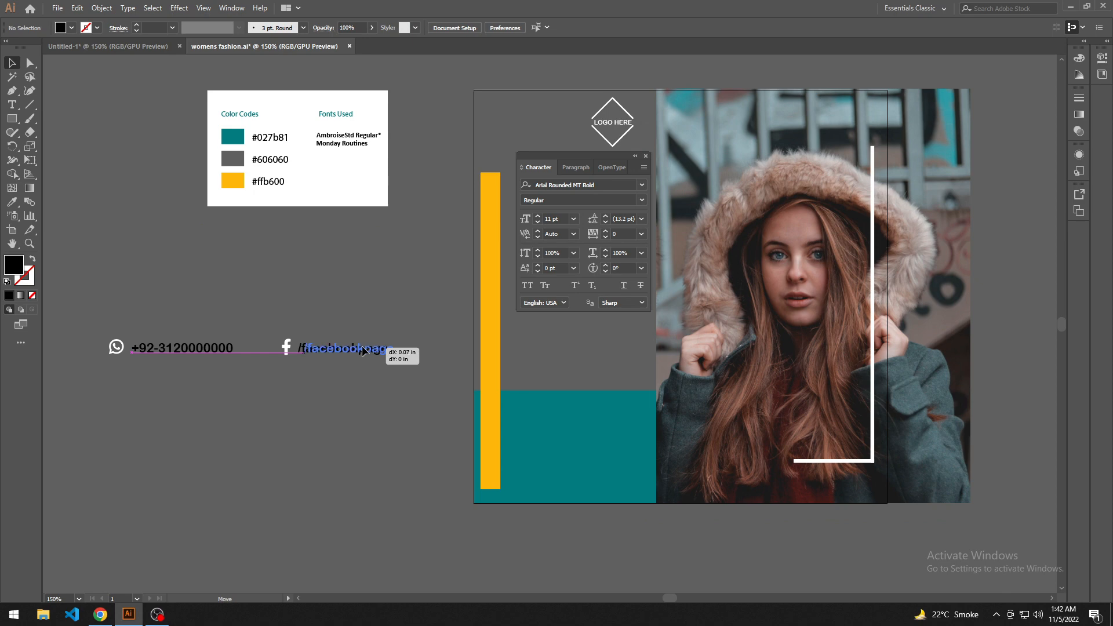
{"action": "left_click", "coordinate": [316, 374]}
{"action": "left_click_drag", "start_coordinate": [315, 374], "coordinate": [375, 380]}
{"action": "left_click", "coordinate": [645, 155]}
Colour both contact text lines white by sampling the white card
{"action": "key", "text": "i"}
{"action": "left_click", "coordinate": [350, 184]}
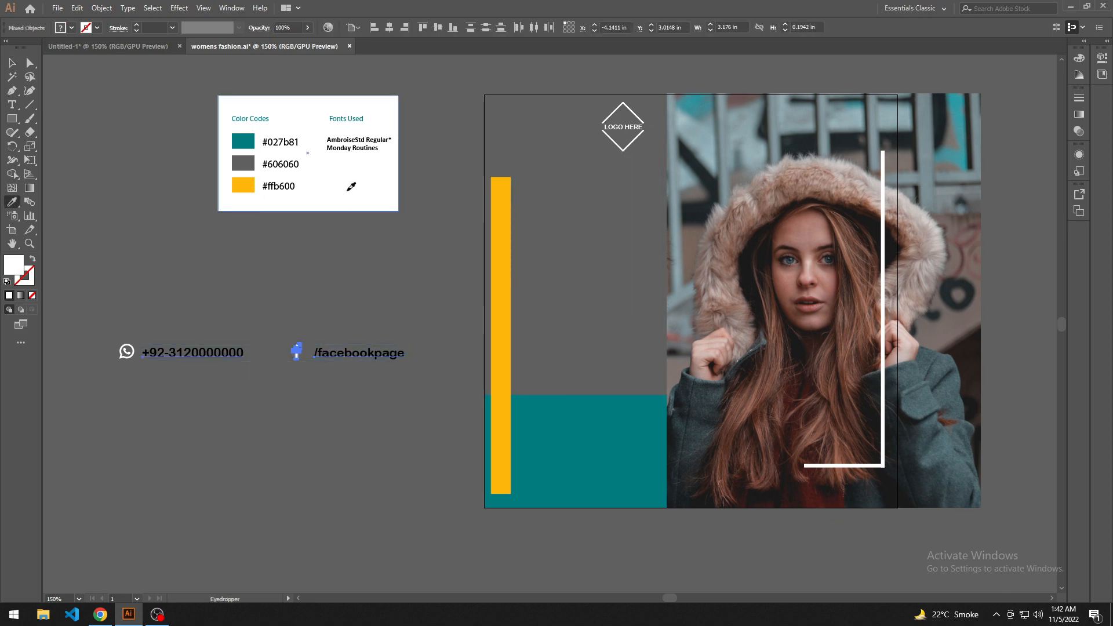
{"action": "key", "text": "v"}
{"action": "left_click", "coordinate": [304, 267]}
{"action": "left_click_drag", "start_coordinate": [303, 266], "coordinate": [297, 323]}
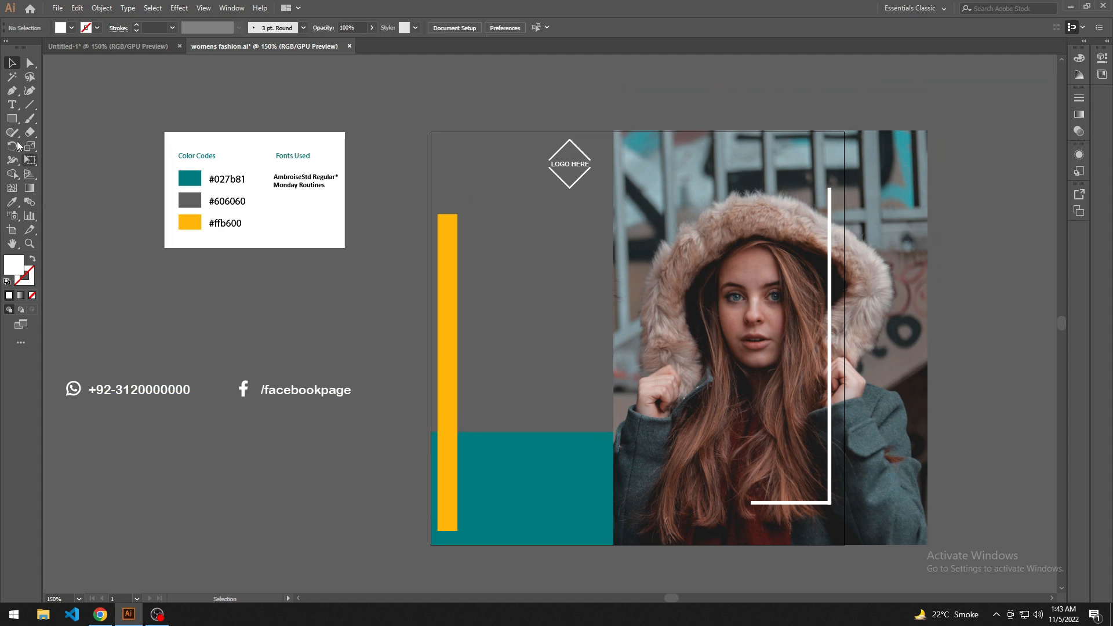
Draw a wide bar near the design's bottom, fill it yellow #ffb600 and shrink it slightly
{"action": "left_click", "coordinate": [12, 119]}
{"action": "scroll", "coordinate": [273, 301], "scroll_direction": "down", "scroll_amount": 3}
{"action": "scroll", "coordinate": [273, 300], "scroll_direction": "right", "scroll_amount": 2}
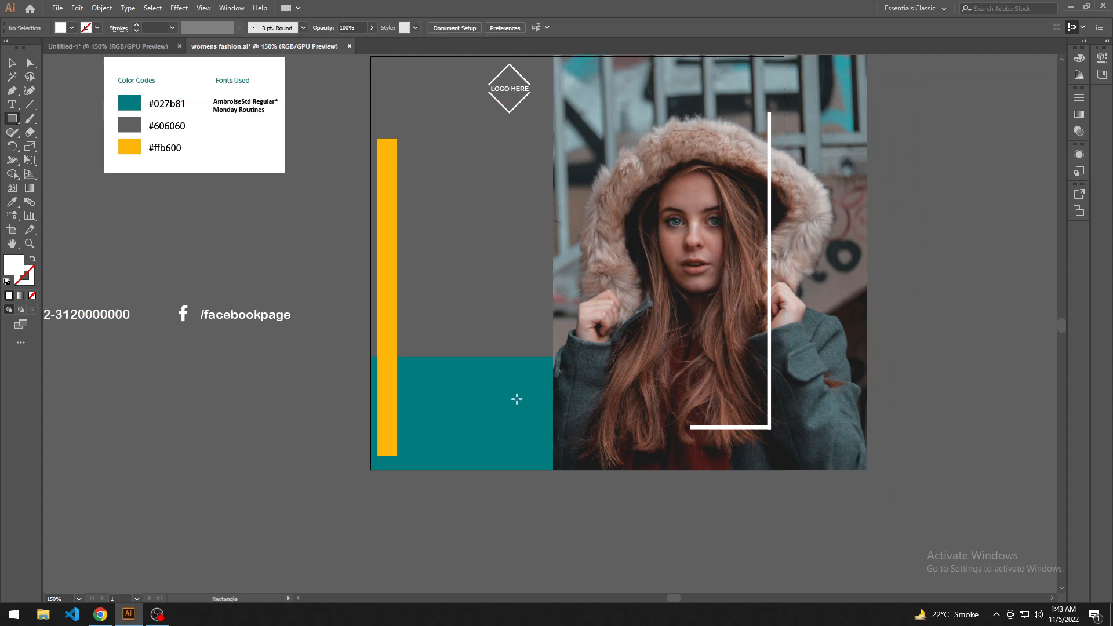
{"action": "left_click_drag", "start_coordinate": [510, 405], "coordinate": [671, 443]}
{"action": "key", "text": "i"}
{"action": "left_click", "coordinate": [388, 352]}
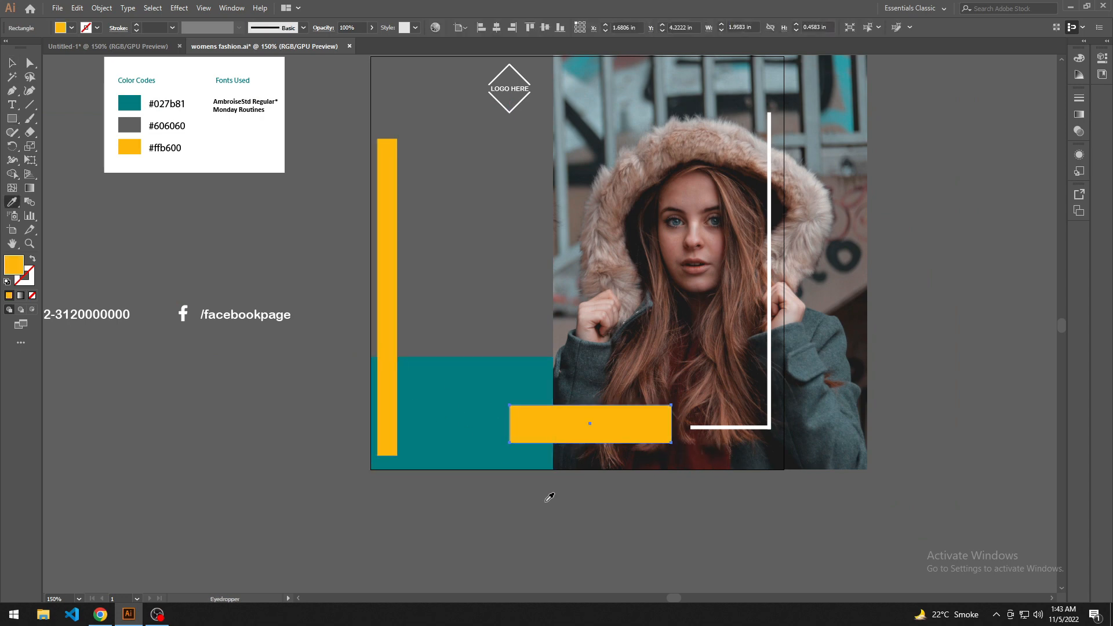
{"action": "key", "text": "v"}
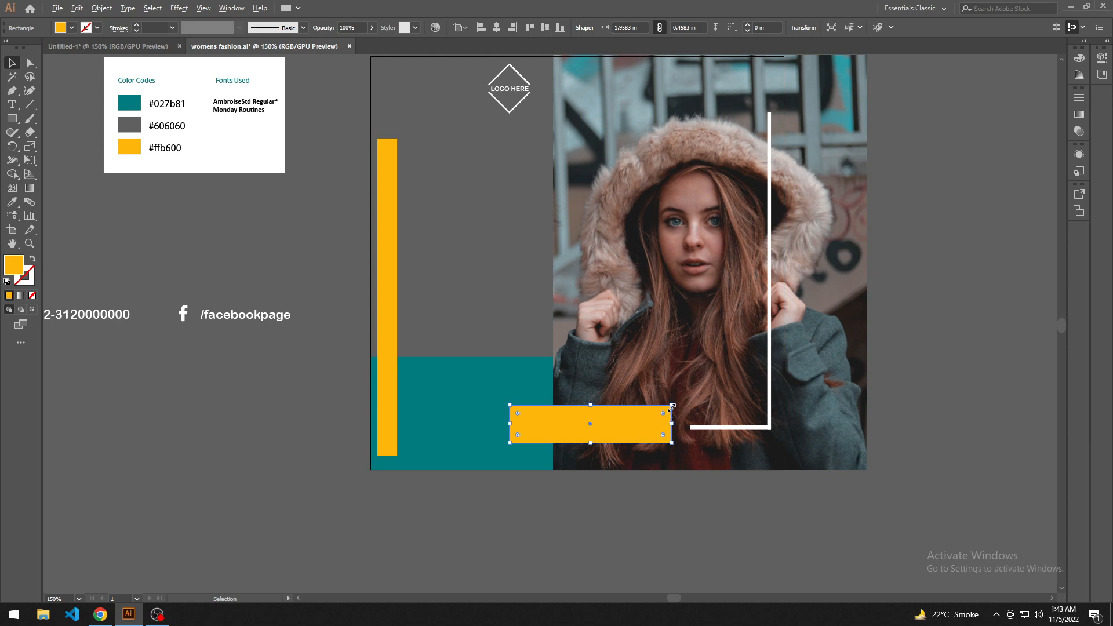
{"action": "left_click_drag", "start_coordinate": [673, 406], "coordinate": [657, 409]}
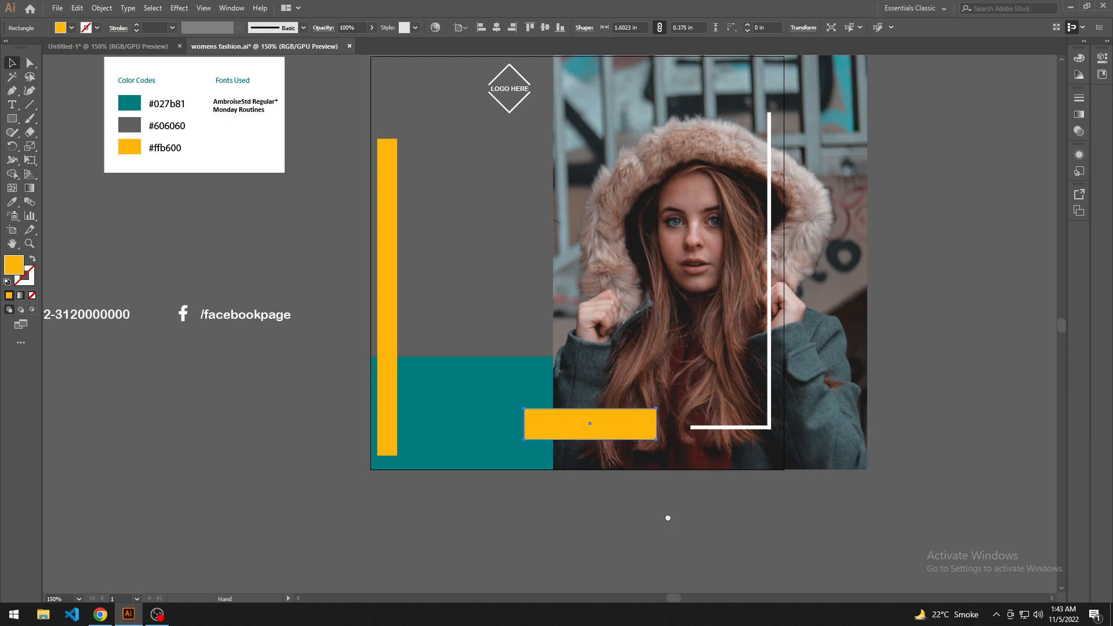
{"action": "left_click", "coordinate": [624, 538]}
Duplicate the /facebookpage text below the contact line and change the copy to 'Shop Now'
{"action": "left_click_drag", "start_coordinate": [624, 538], "coordinate": [636, 481]}
{"action": "left_click_drag", "start_coordinate": [270, 263], "coordinate": [264, 406]}
{"action": "double_click", "coordinate": [263, 406]}
{"action": "key", "text": "ctrl+a"}
{"action": "type", "text": "S"}
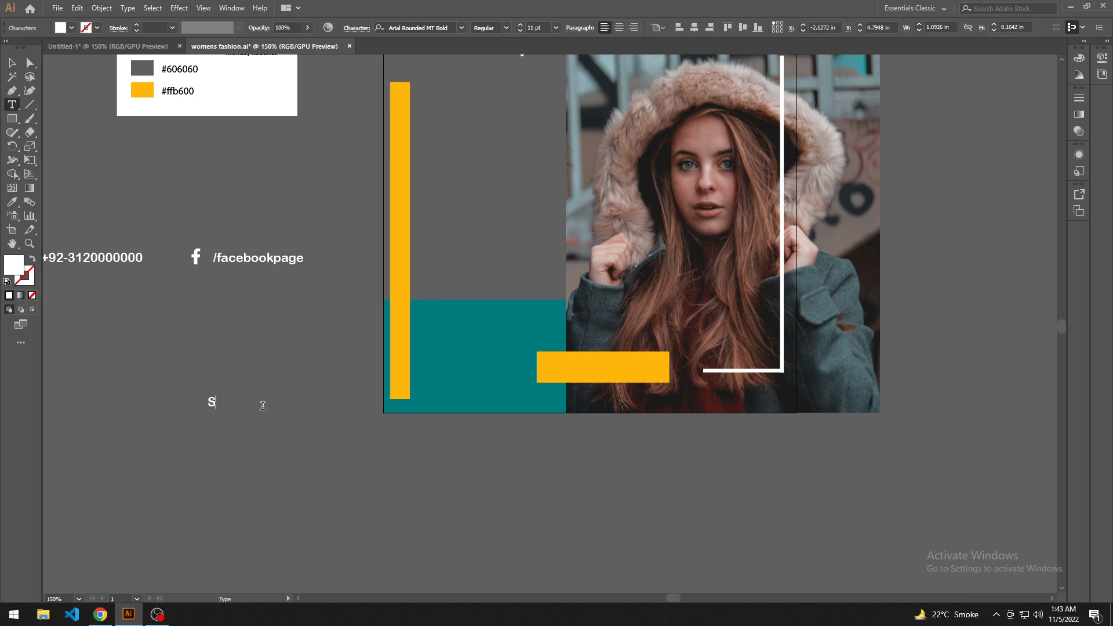
{"action": "type", "text": "hop Now"}
{"action": "key", "text": "Escape"}
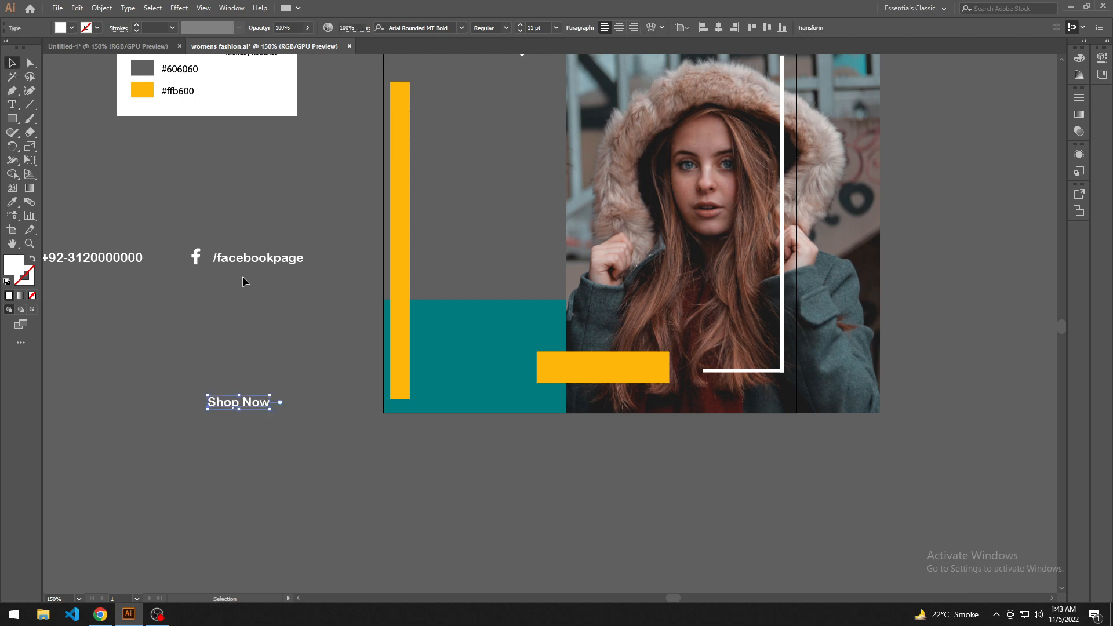
{"action": "left_click", "coordinate": [245, 282]}
Copy Shop Now onto the yellow bar, bring it to front and enlarge it to fill the bar
{"action": "left_click_drag", "start_coordinate": [245, 400], "coordinate": [607, 365]}
{"action": "right_click", "coordinate": [611, 367]}
{"action": "mouse_move", "coordinate": [664, 532]}
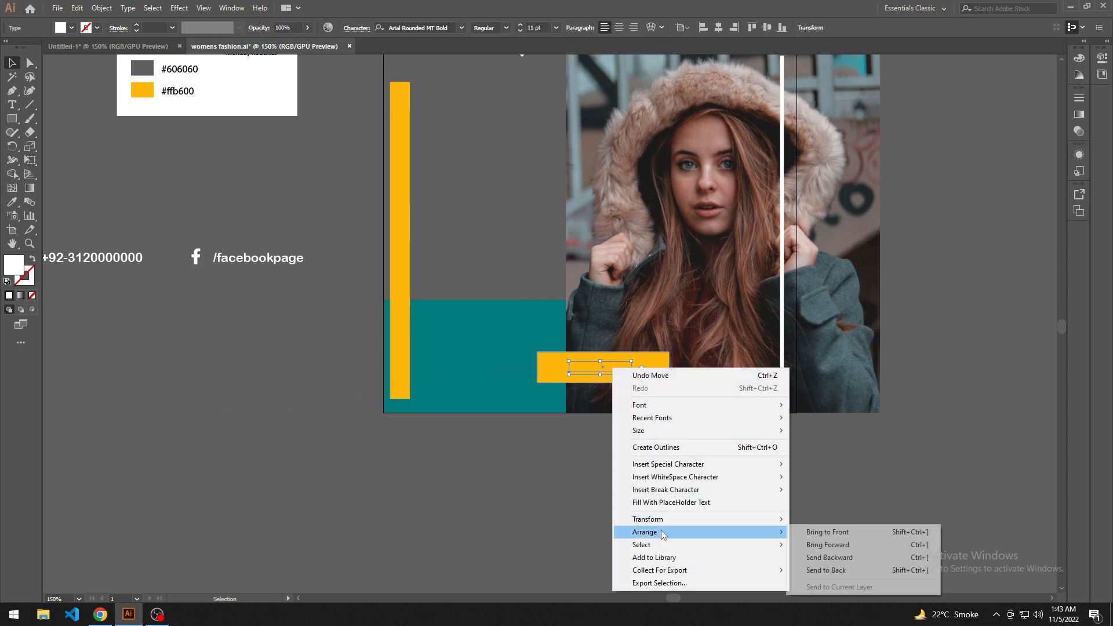
{"action": "left_click", "coordinate": [827, 532]}
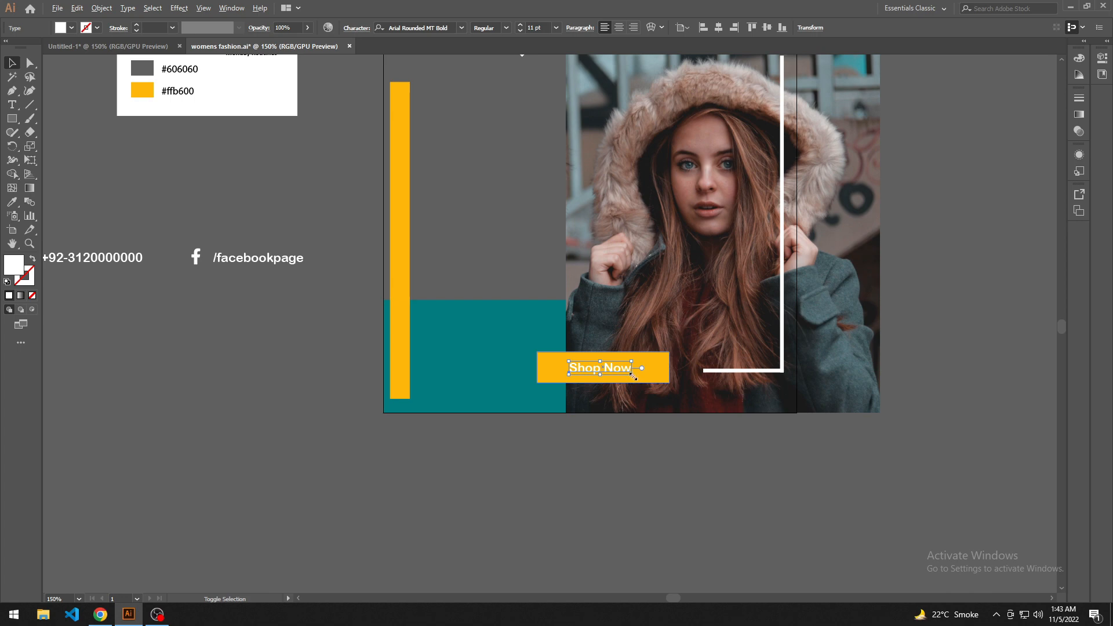
{"action": "left_click_drag", "start_coordinate": [632, 376], "coordinate": [655, 380]}
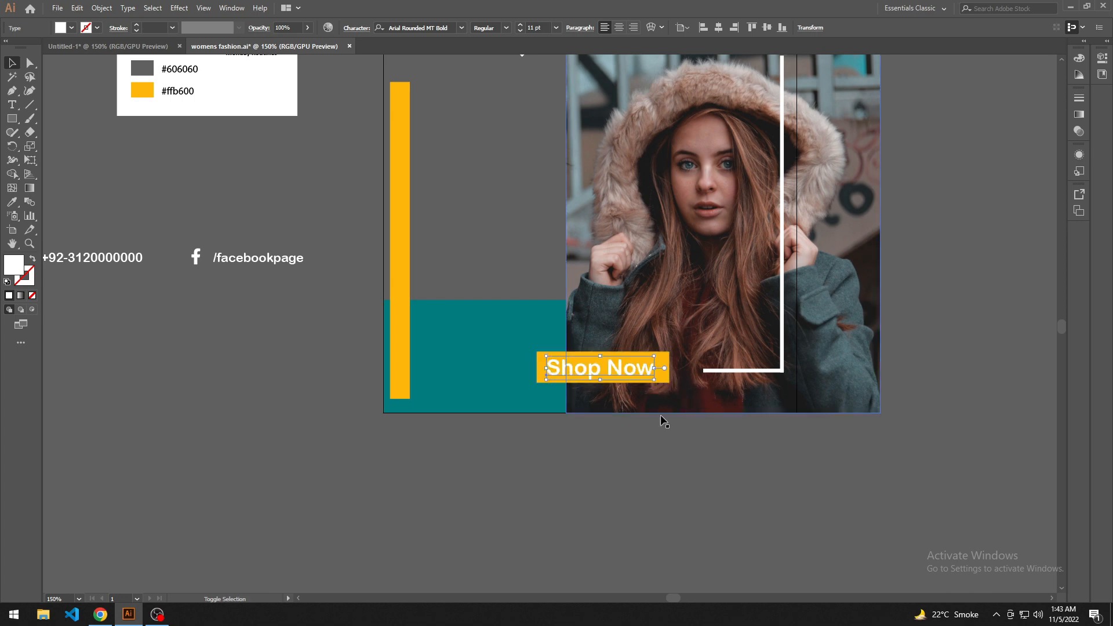
{"action": "left_click_drag", "start_coordinate": [673, 485], "coordinate": [588, 506]}
{"action": "left_click", "coordinate": [586, 475]}
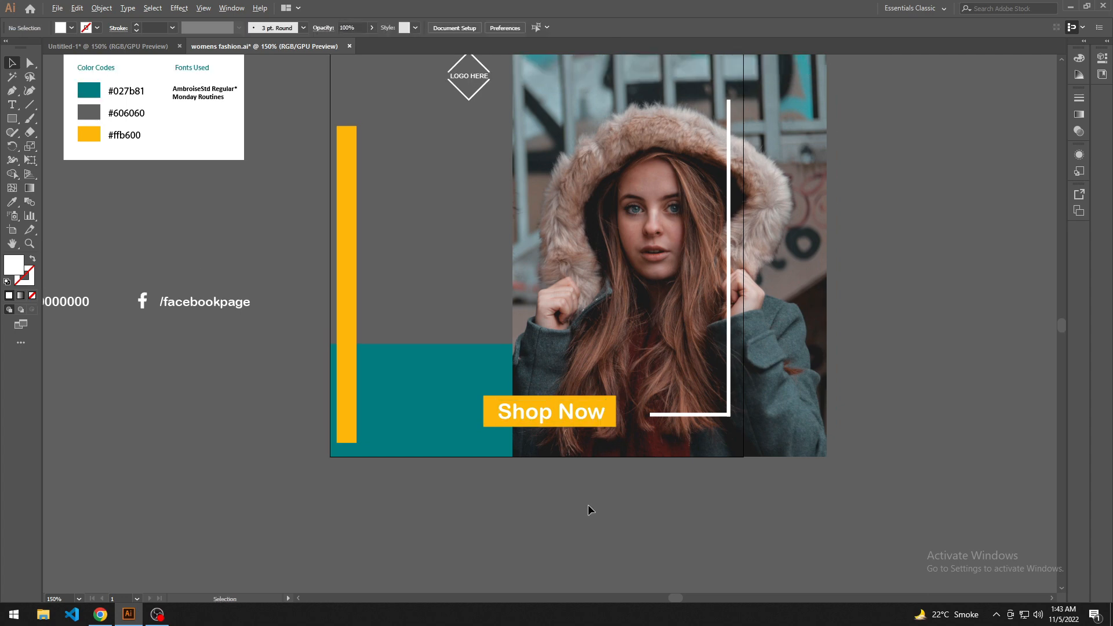
{"action": "key", "text": "ctrl+minus"}
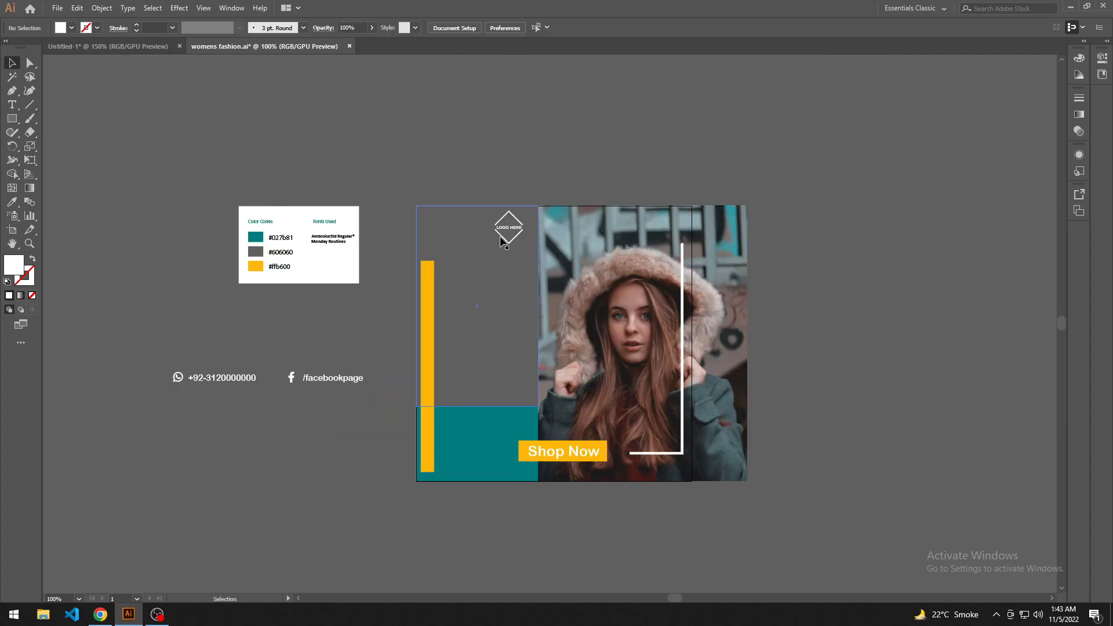
{"action": "left_click_drag", "start_coordinate": [395, 330], "coordinate": [406, 370]}
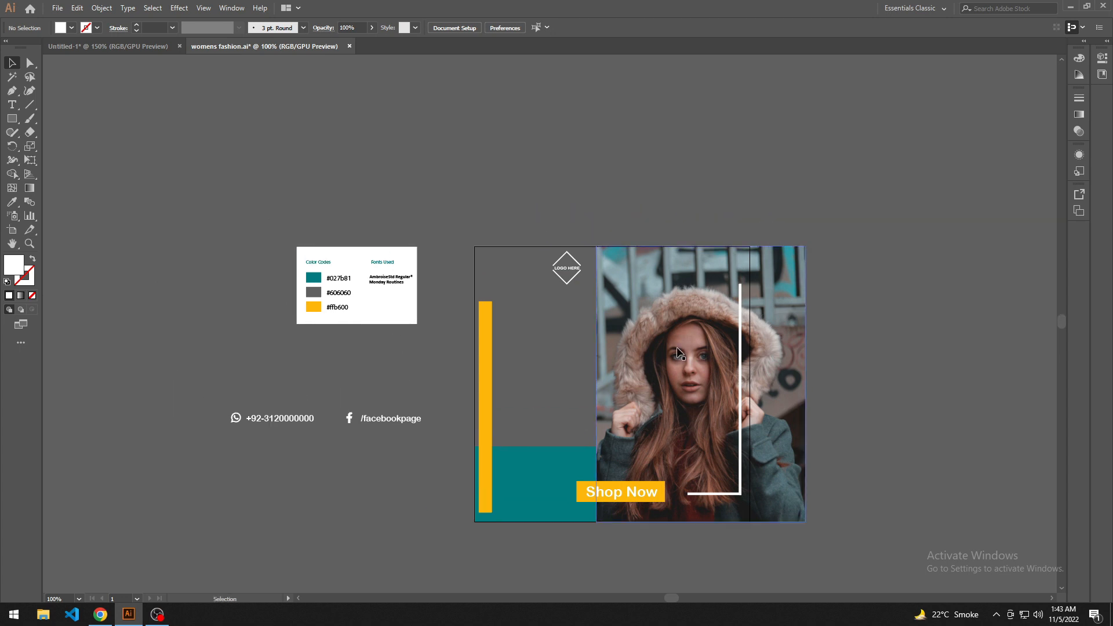
Type New, Winter and Collection as three separate text items on empty canvas
{"action": "left_click_drag", "start_coordinate": [347, 393], "coordinate": [381, 442]}
{"action": "key", "text": "t"}
{"action": "left_click", "coordinate": [240, 160]}
{"action": "type", "text": "New"}
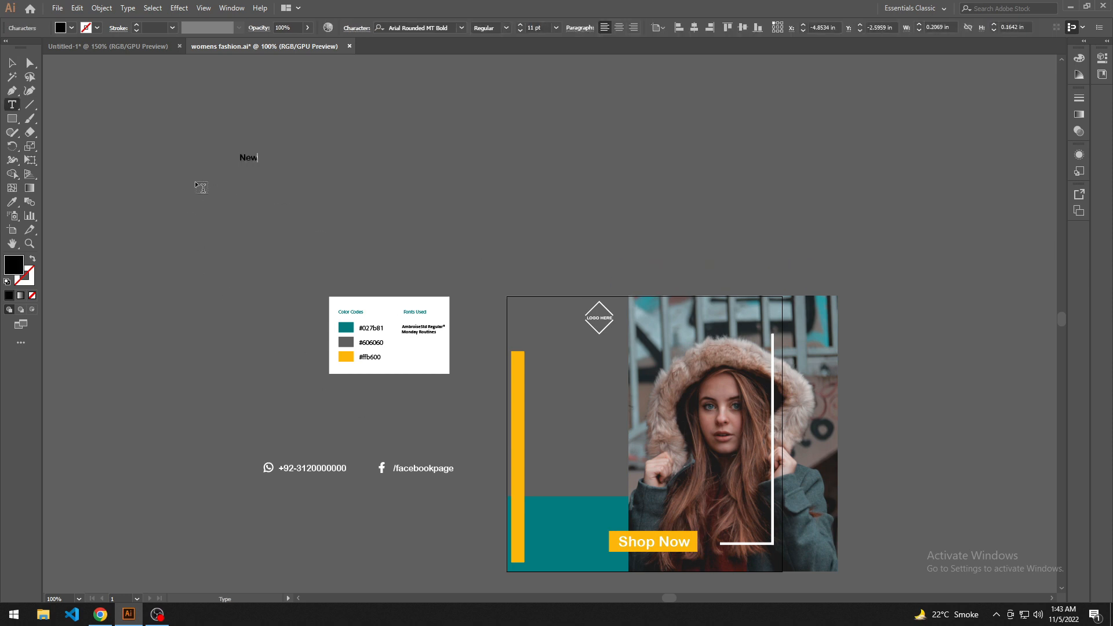
{"action": "left_click", "coordinate": [254, 190]}
{"action": "left_click", "coordinate": [259, 231]}
{"action": "type", "text": "Collection"}
{"action": "left_click", "coordinate": [12, 67]}
Stack Winter under New, move Collection down-left, and select New and Winter together
{"action": "left_click", "coordinate": [402, 192]}
{"action": "left_click_drag", "start_coordinate": [346, 206], "coordinate": [350, 229]}
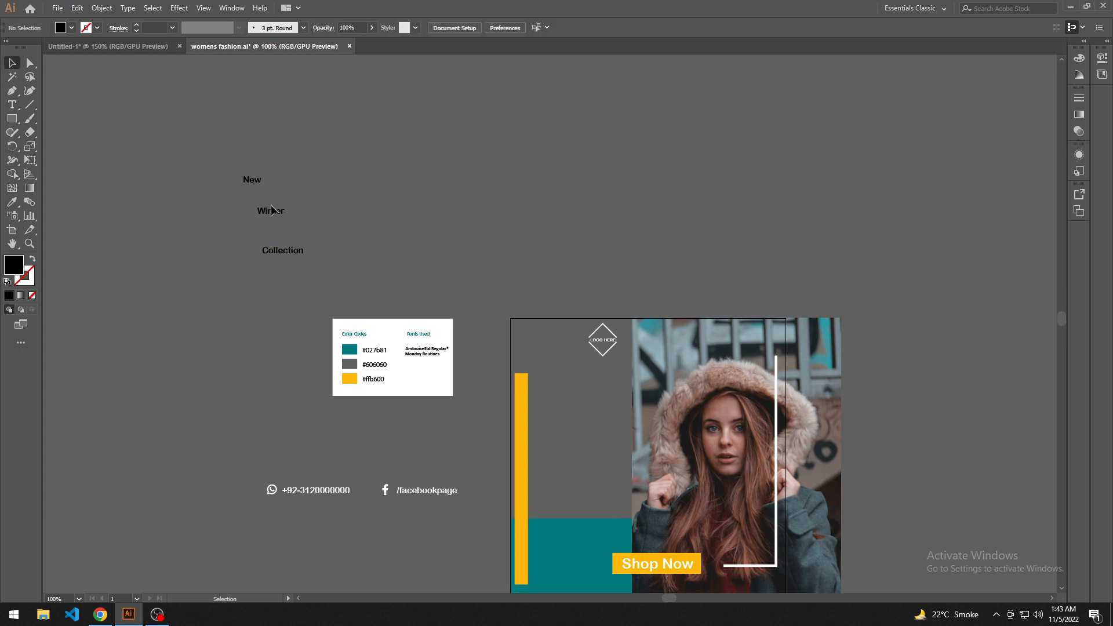
{"action": "left_click_drag", "start_coordinate": [271, 210], "coordinate": [283, 189]}
{"action": "left_click_drag", "start_coordinate": [293, 251], "coordinate": [254, 286]}
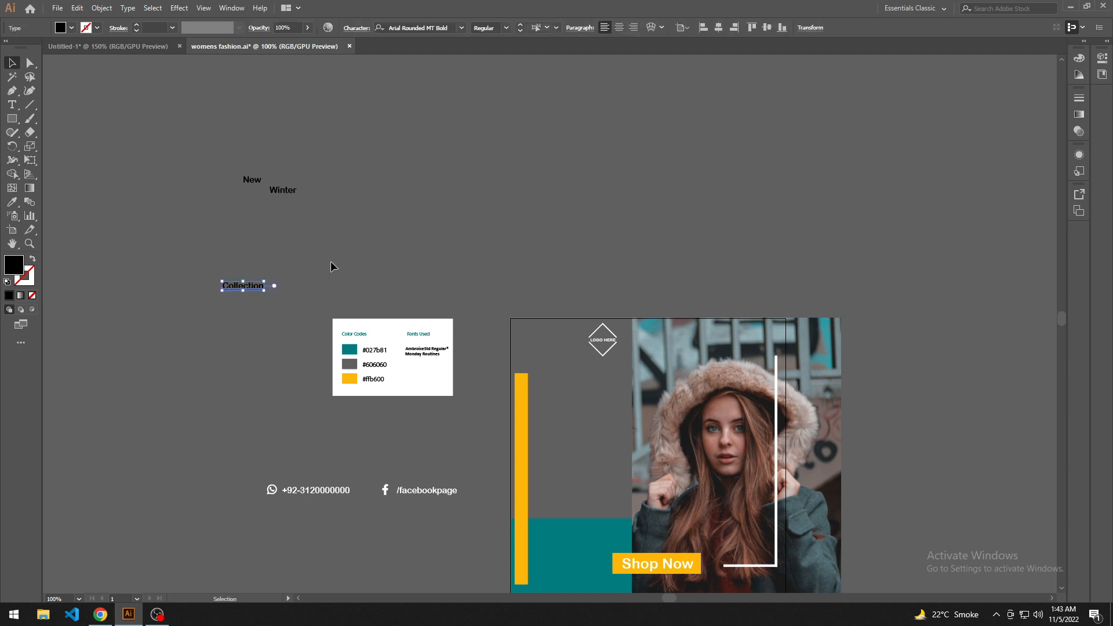
{"action": "left_click", "coordinate": [331, 260]}
{"action": "left_click_drag", "start_coordinate": [217, 149], "coordinate": [339, 211]}
Inside the colour and font card group, nudge the AmbroiseStd Regular* line slightly left
{"action": "left_click_drag", "start_coordinate": [375, 244], "coordinate": [342, 185]}
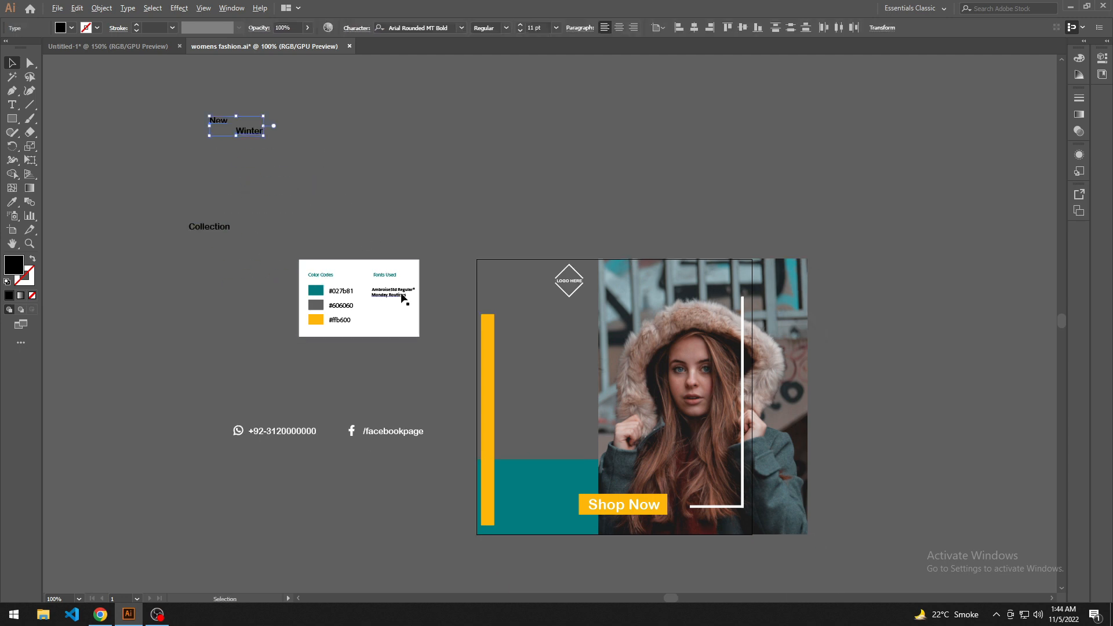
{"action": "scroll", "coordinate": [403, 298], "scroll_direction": "up", "scroll_amount": 5}
{"action": "double_click", "coordinate": [408, 290]}
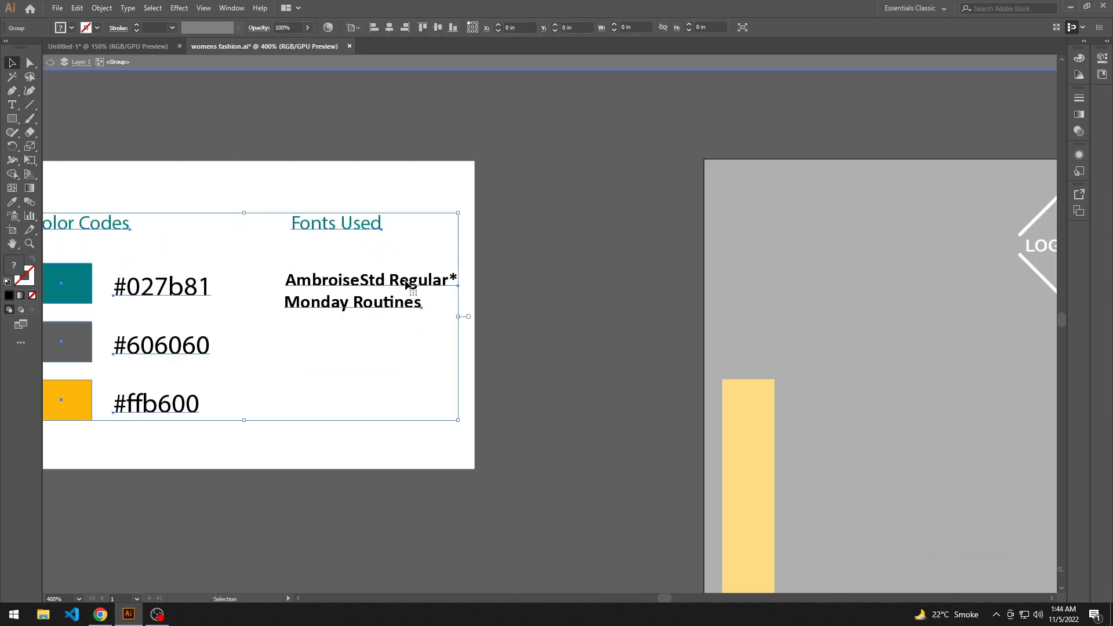
{"action": "left_click", "coordinate": [496, 297]}
{"action": "left_click", "coordinate": [17, 120]}
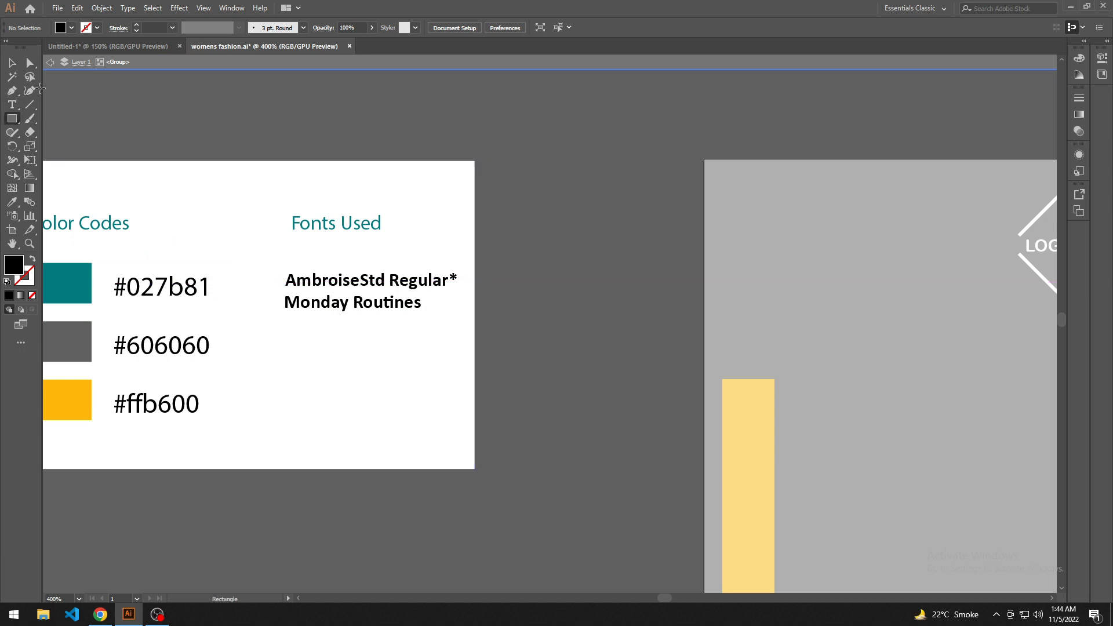
{"action": "left_click", "coordinate": [390, 285]}
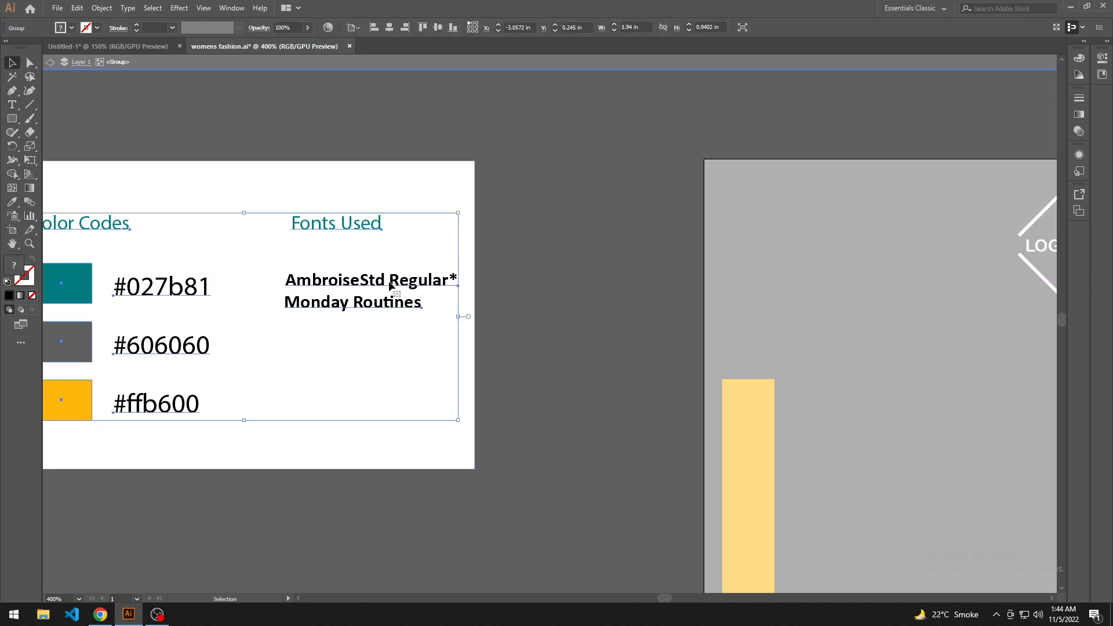
{"action": "left_click", "coordinate": [564, 311]}
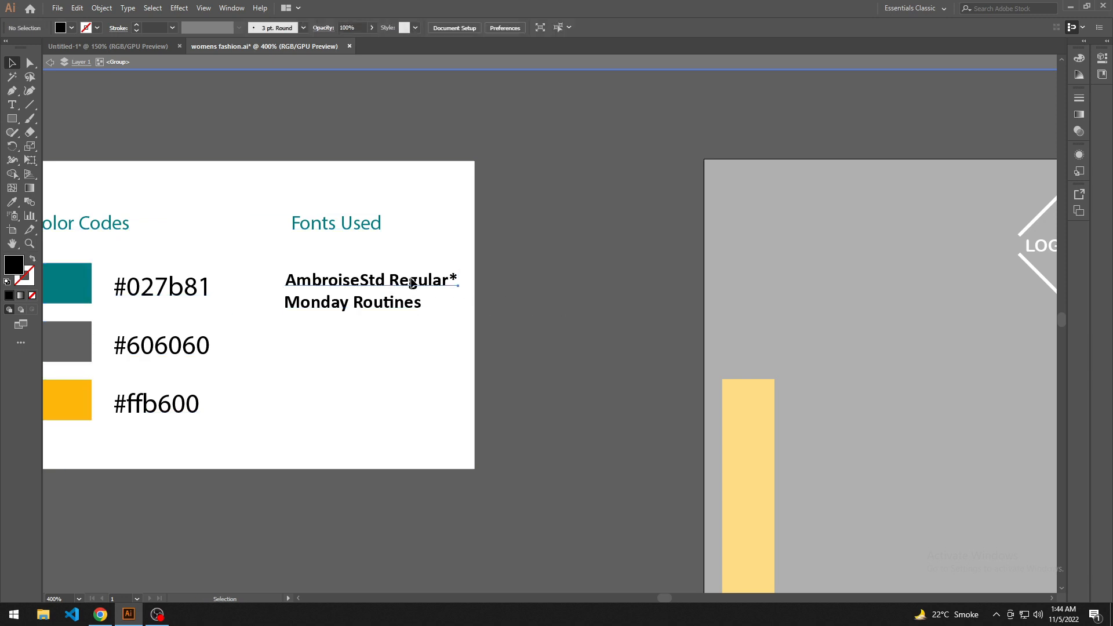
{"action": "left_click_drag", "start_coordinate": [433, 275], "coordinate": [430, 274]}
{"action": "left_click", "coordinate": [524, 280]}
Leave the card group and zoom out back to the New and Winter text
{"action": "key", "text": "space"}
{"action": "left_click_drag", "start_coordinate": [522, 278], "coordinate": [571, 381]}
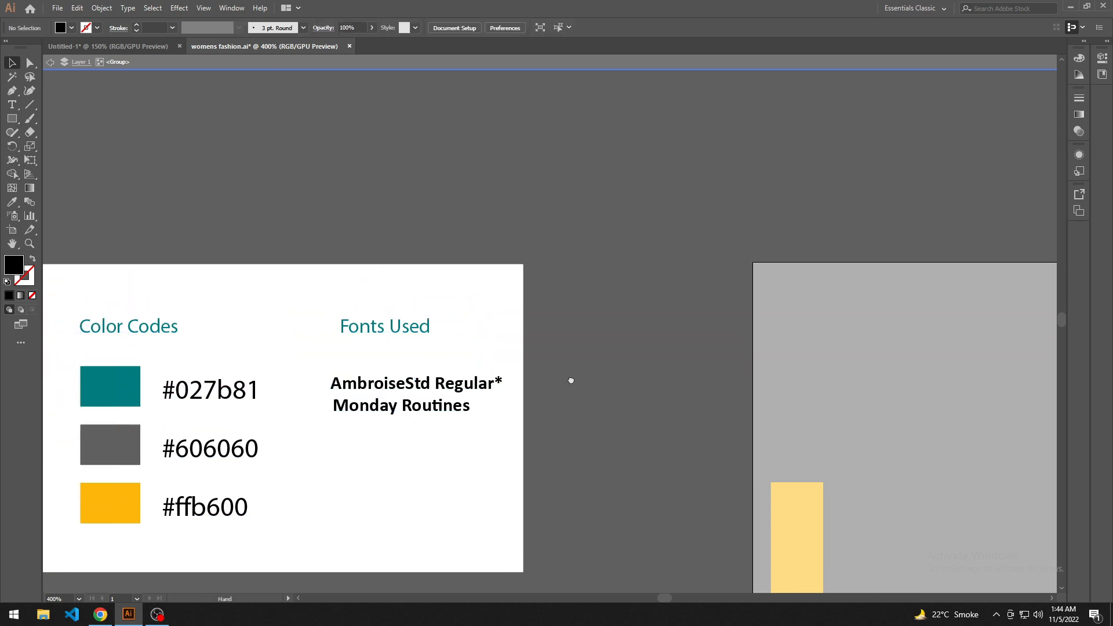
{"action": "double_click", "coordinate": [328, 197]}
{"action": "key", "text": "space"}
{"action": "left_click_drag", "start_coordinate": [279, 180], "coordinate": [335, 249]}
{"action": "scroll", "coordinate": [346, 261], "scroll_direction": "down", "scroll_amount": 2}
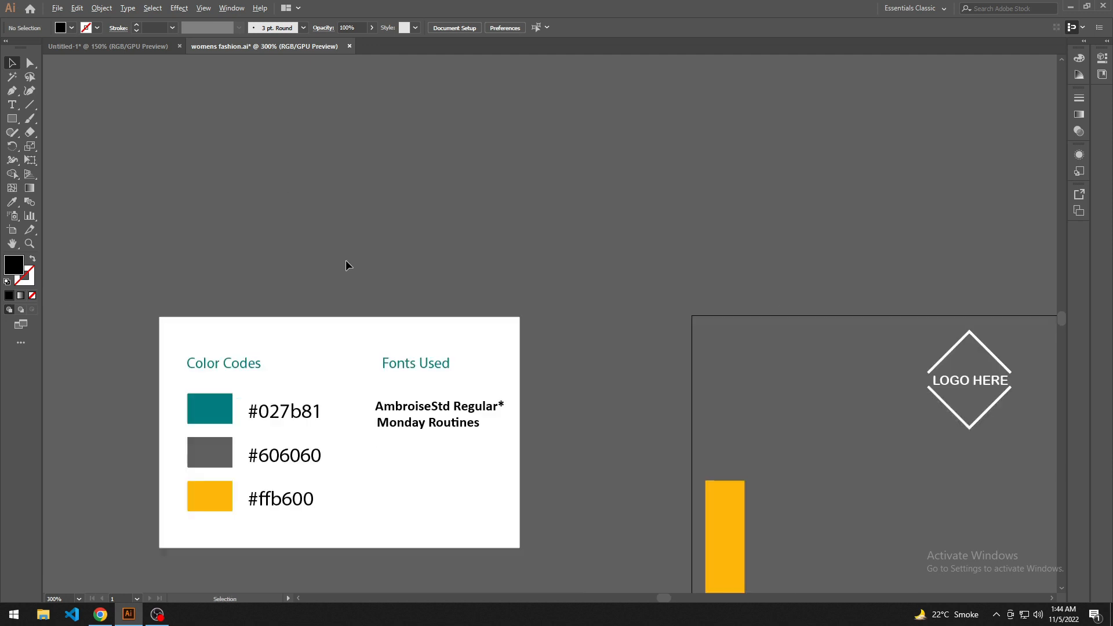
{"action": "key", "text": "space"}
{"action": "left_click_drag", "start_coordinate": [269, 217], "coordinate": [446, 251]}
{"action": "scroll", "coordinate": [323, 290], "scroll_direction": "up", "scroll_amount": 3}
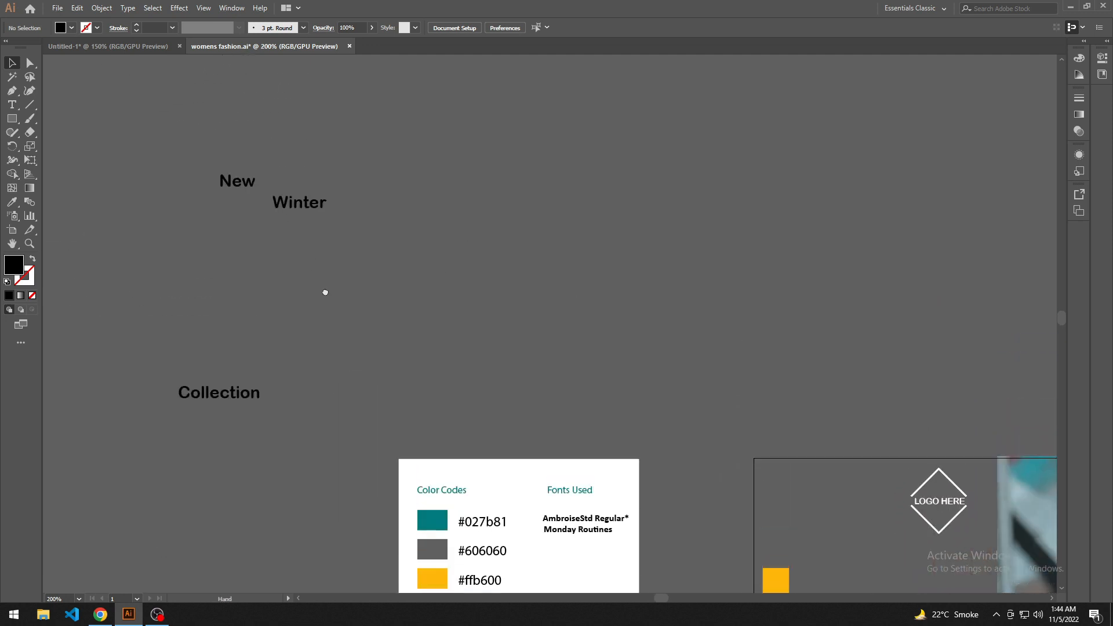
Change the font of New and Winter to Monday Routines
{"action": "left_click", "coordinate": [226, 185]}
{"action": "left_click", "coordinate": [406, 25]}
{"action": "type", "text": "am"}
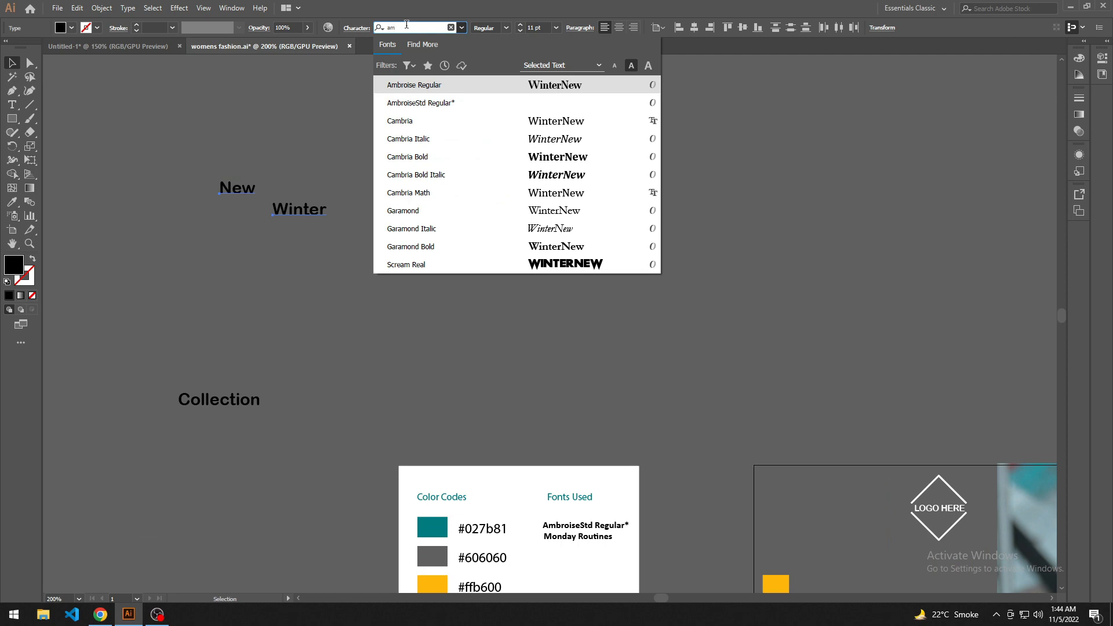
{"action": "key", "text": "BackSpace"}
{"action": "key", "text": "BackSpace"}
{"action": "type", "text": "mo"}
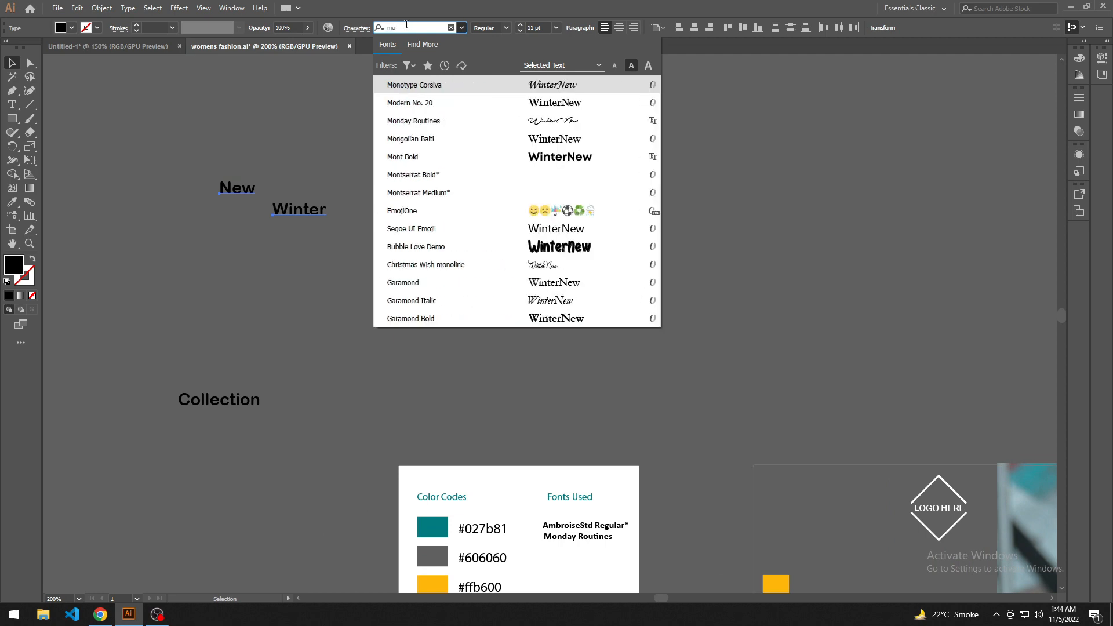
{"action": "key", "text": "Down"}
{"action": "key", "text": "Down"}
{"action": "key", "text": "Return"}
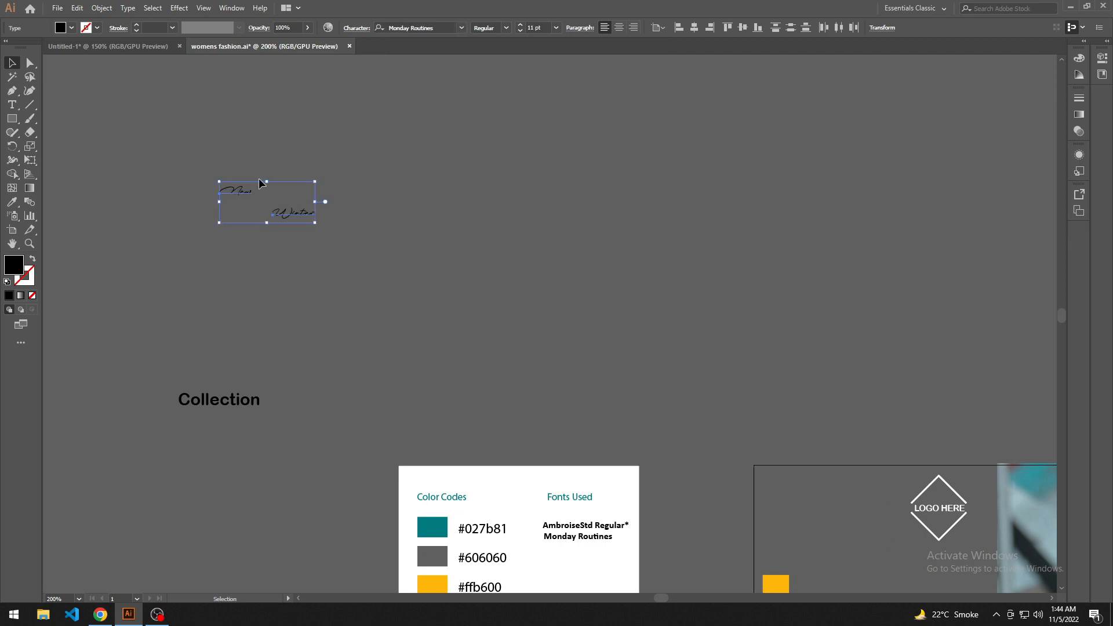
Colour New and Winter with the yellow bar's colour using the Eyedropper
{"action": "left_click", "coordinate": [299, 307]}
{"action": "left_click_drag", "start_coordinate": [299, 307], "coordinate": [261, 288]}
{"action": "left_click_drag", "start_coordinate": [154, 148], "coordinate": [340, 262]}
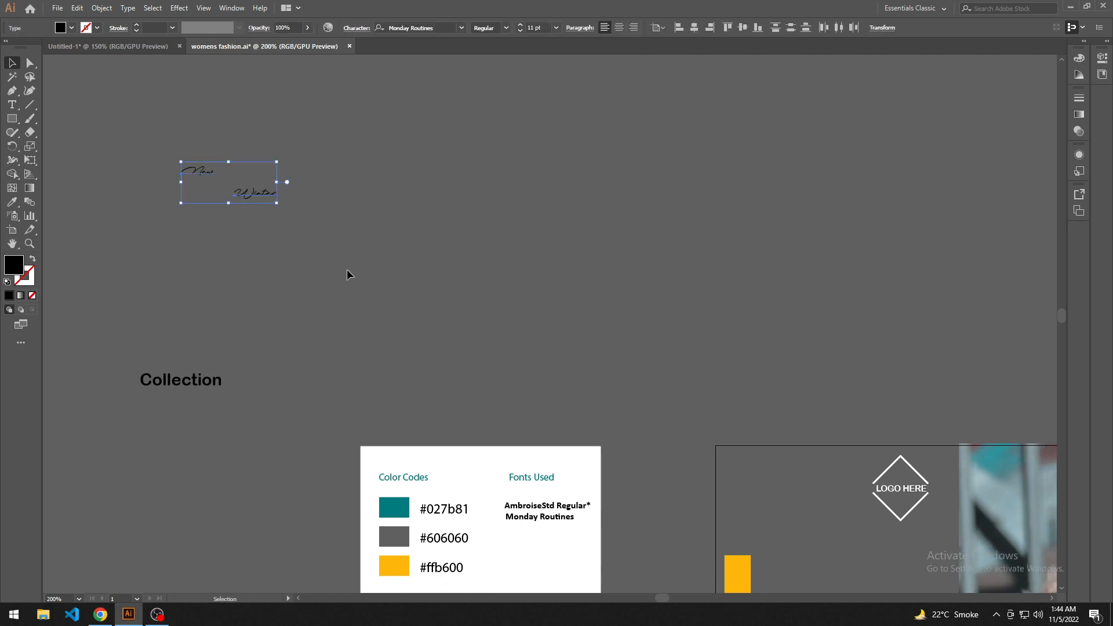
{"action": "key", "text": "i"}
{"action": "left_click", "coordinate": [745, 561]}
{"action": "key", "text": "v"}
Stack Winter below New, move both right of the colour card, and scale them to 71.83 pt
{"action": "left_click", "coordinate": [501, 318]}
{"action": "left_click_drag", "start_coordinate": [501, 329], "coordinate": [458, 298]}
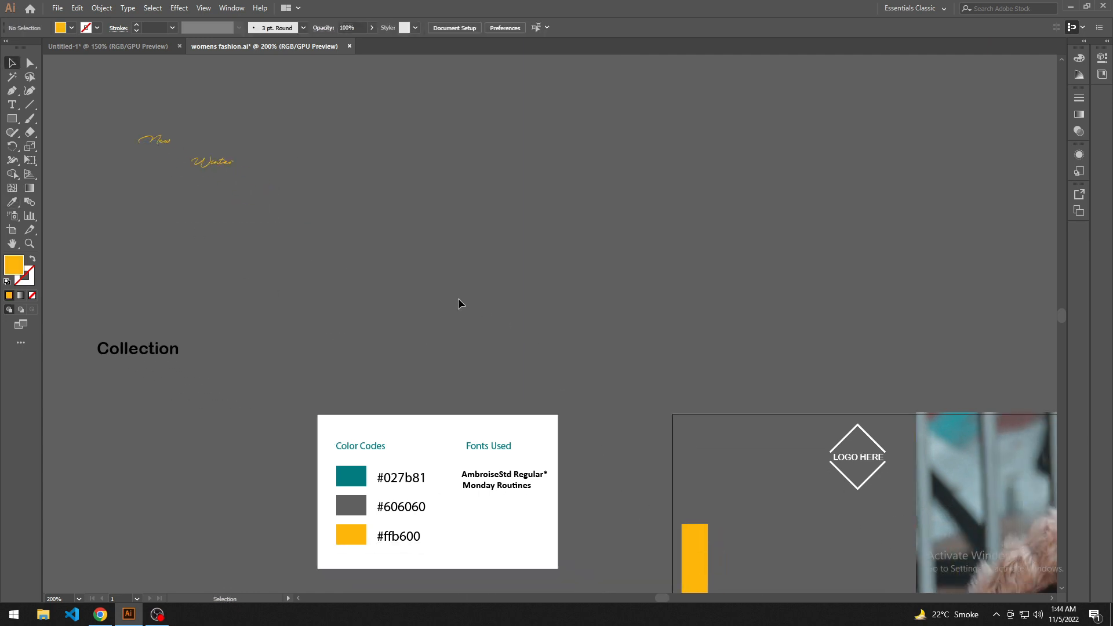
{"action": "left_click_drag", "start_coordinate": [165, 141], "coordinate": [289, 271]}
{"action": "left_click_drag", "start_coordinate": [219, 163], "coordinate": [297, 305]}
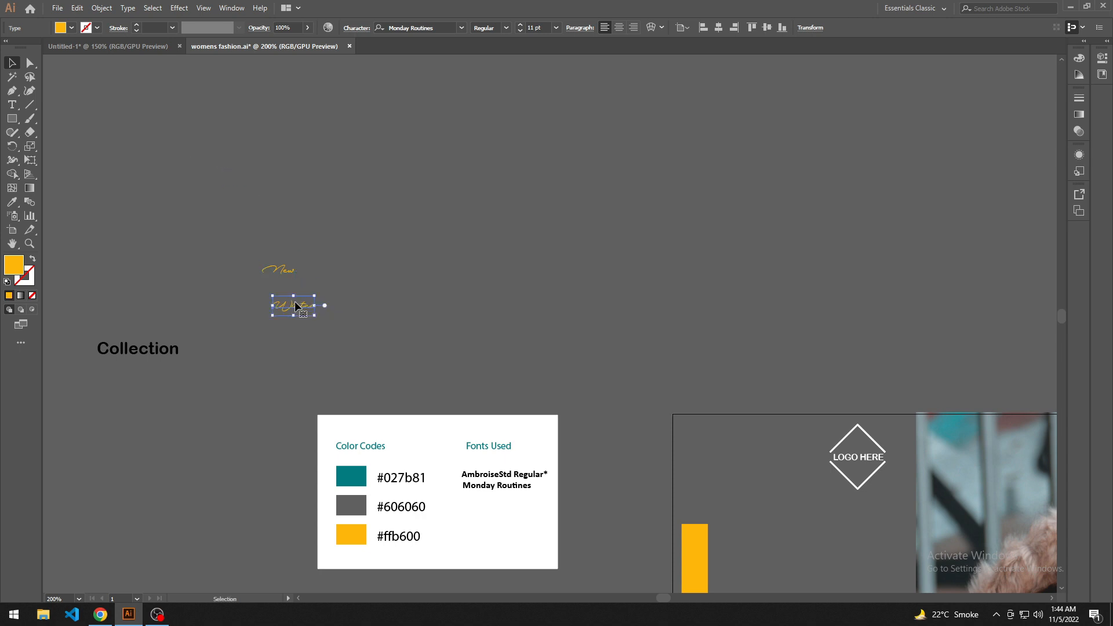
{"action": "left_click_drag", "start_coordinate": [336, 343], "coordinate": [338, 344]}
{"action": "left_click_drag", "start_coordinate": [308, 306], "coordinate": [639, 528]}
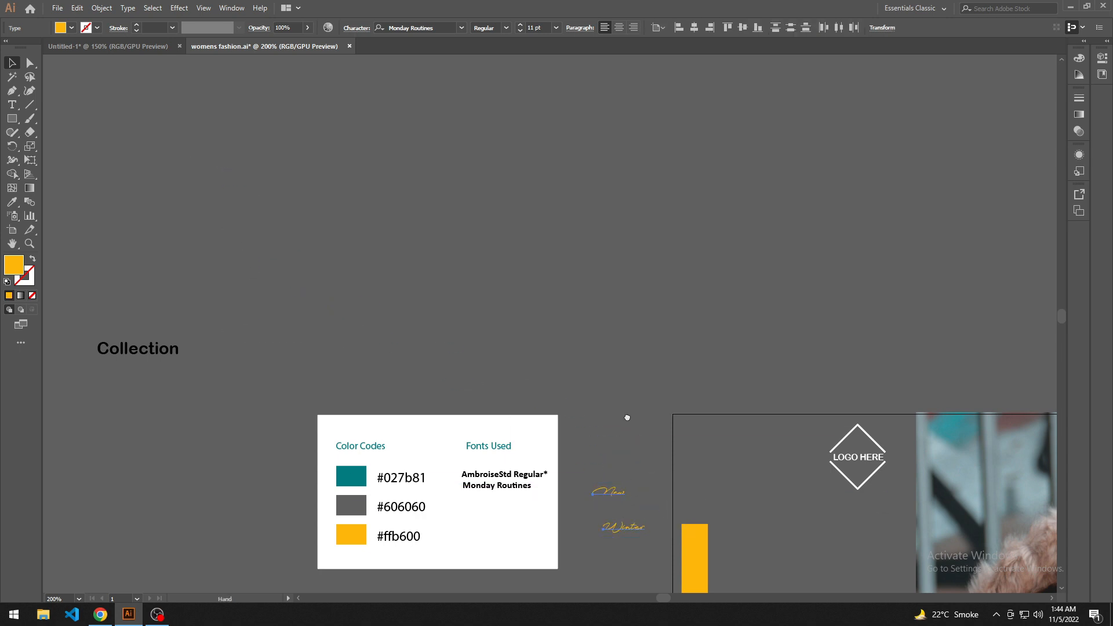
{"action": "left_click_drag", "start_coordinate": [627, 419], "coordinate": [417, 149]}
{"action": "left_click_drag", "start_coordinate": [439, 271], "coordinate": [581, 420]}
{"action": "scroll", "coordinate": [350, 475], "scroll_direction": "right", "scroll_amount": 1}
{"action": "left_click", "coordinate": [349, 474]}
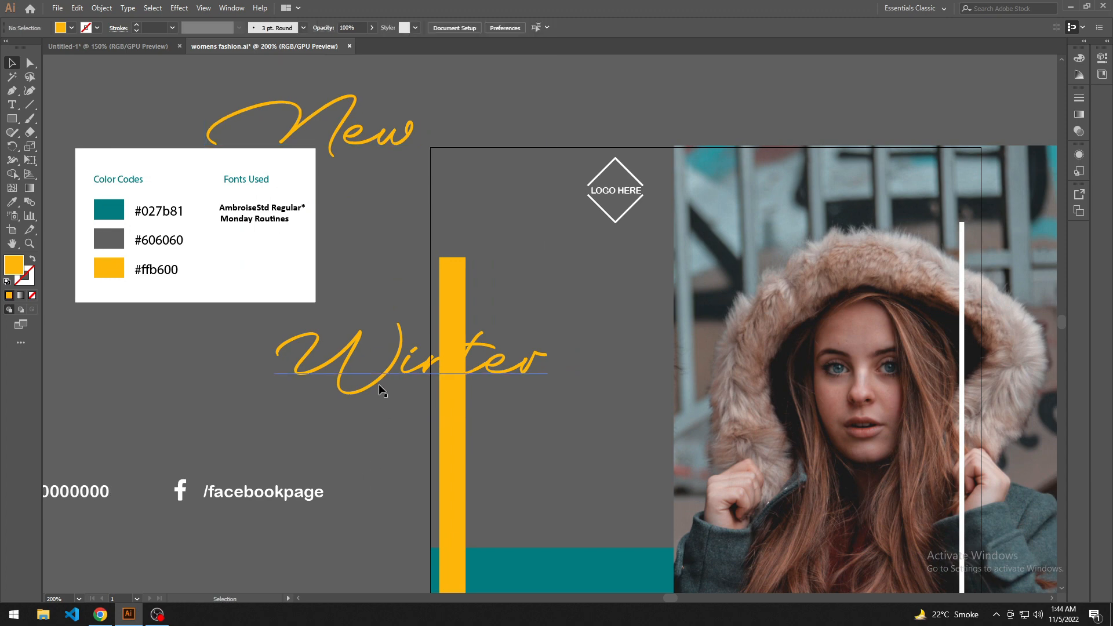
Move Winter below the colour card and New down onto the grey panel
{"action": "left_click_drag", "start_coordinate": [380, 390], "coordinate": [174, 448]}
{"action": "left_click_drag", "start_coordinate": [343, 137], "coordinate": [693, 342]}
{"action": "left_click_drag", "start_coordinate": [591, 466], "coordinate": [516, 478]}
{"action": "left_click", "coordinate": [287, 354]}
{"action": "left_click_drag", "start_coordinate": [321, 386], "coordinate": [290, 336]}
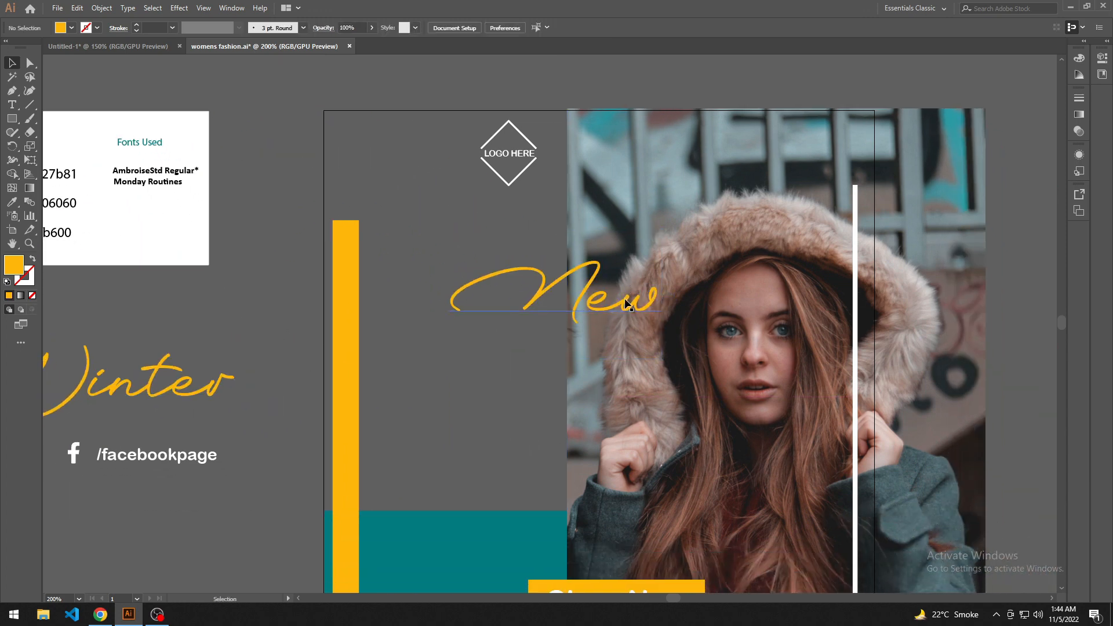
{"action": "left_click_drag", "start_coordinate": [626, 303], "coordinate": [574, 383]}
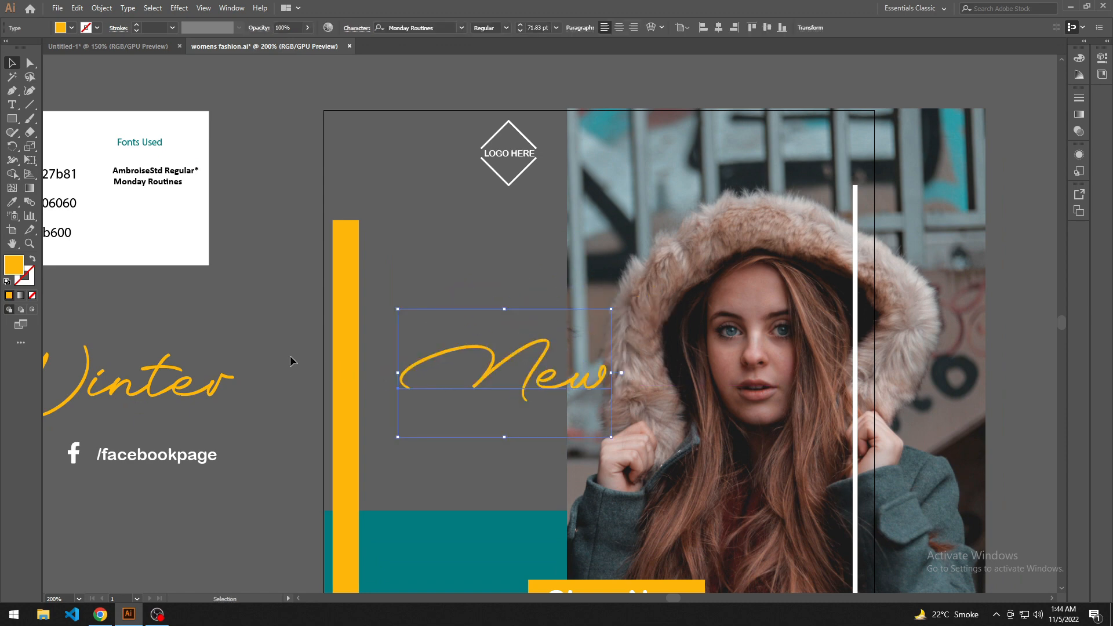
{"action": "left_click", "coordinate": [291, 360]}
Retype the first letter of New, ending with the capital N kept
{"action": "left_click", "coordinate": [485, 373]}
{"action": "double_click", "coordinate": [484, 371]}
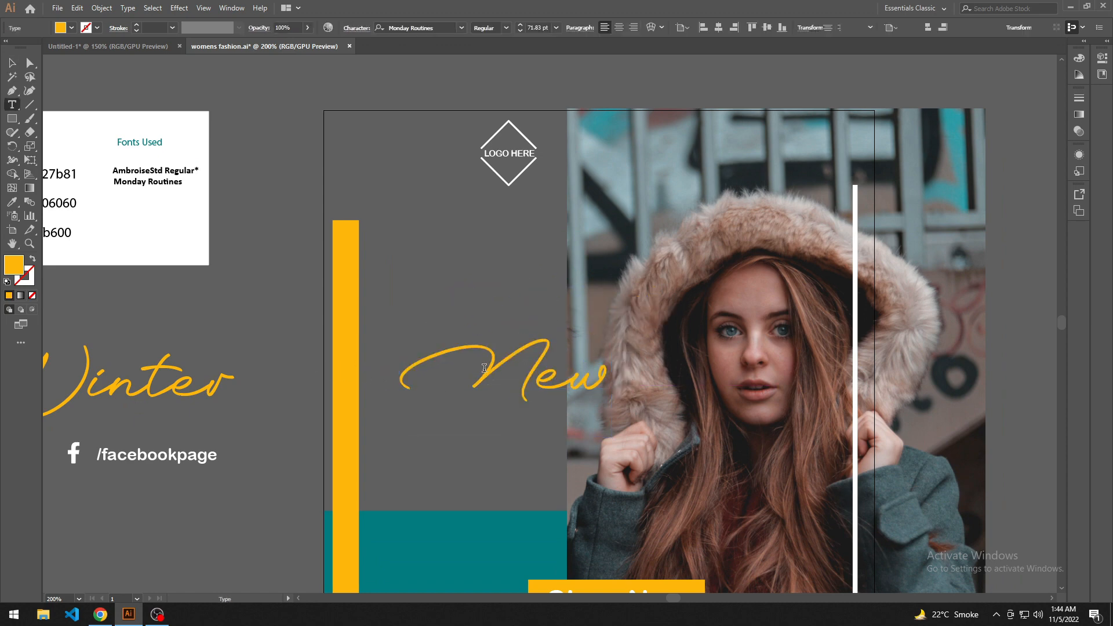
{"action": "key", "text": "BackSpace"}
{"action": "type", "text": "n"}
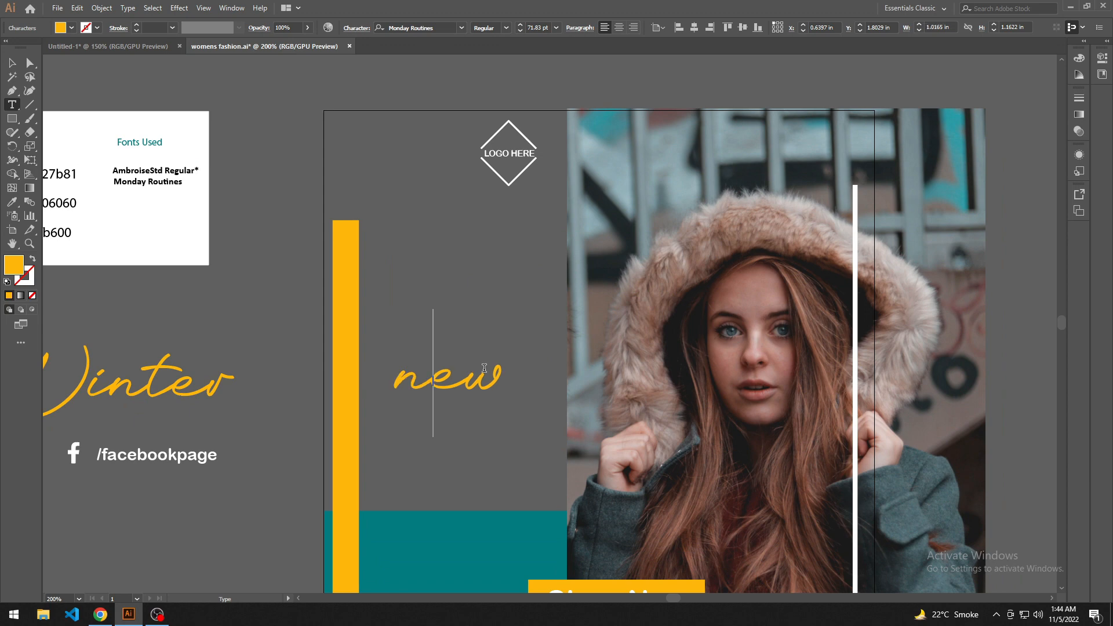
{"action": "key", "text": "BackSpace"}
{"action": "type", "text": "N"}
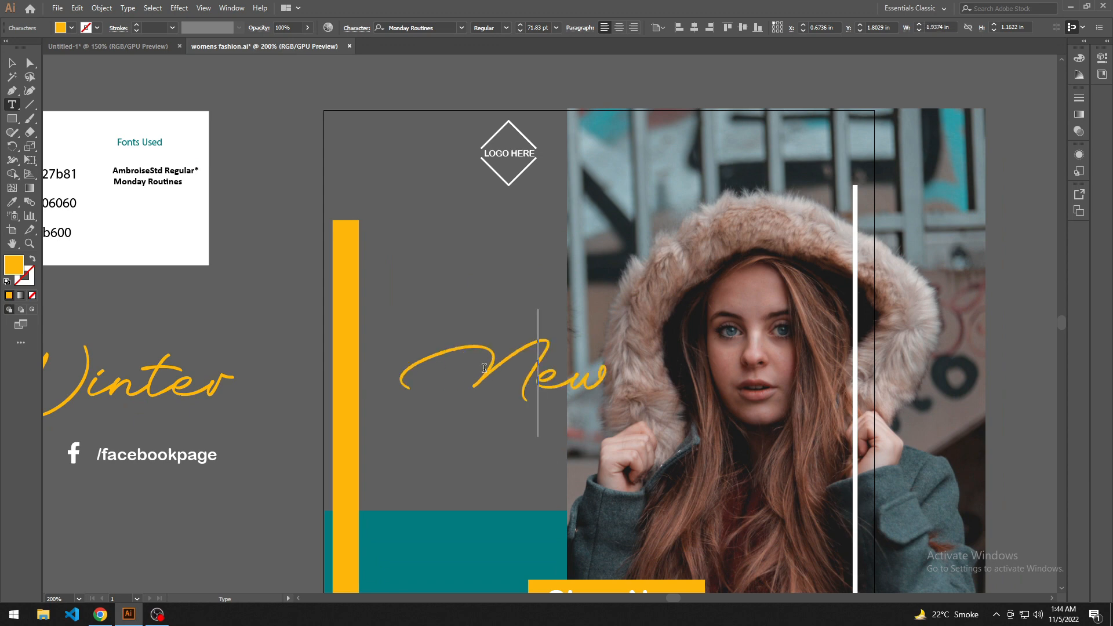
{"action": "left_click", "coordinate": [13, 64]}
{"action": "left_click", "coordinate": [245, 267]}
{"action": "scroll", "coordinate": [314, 228], "scroll_direction": "down", "scroll_amount": 2}
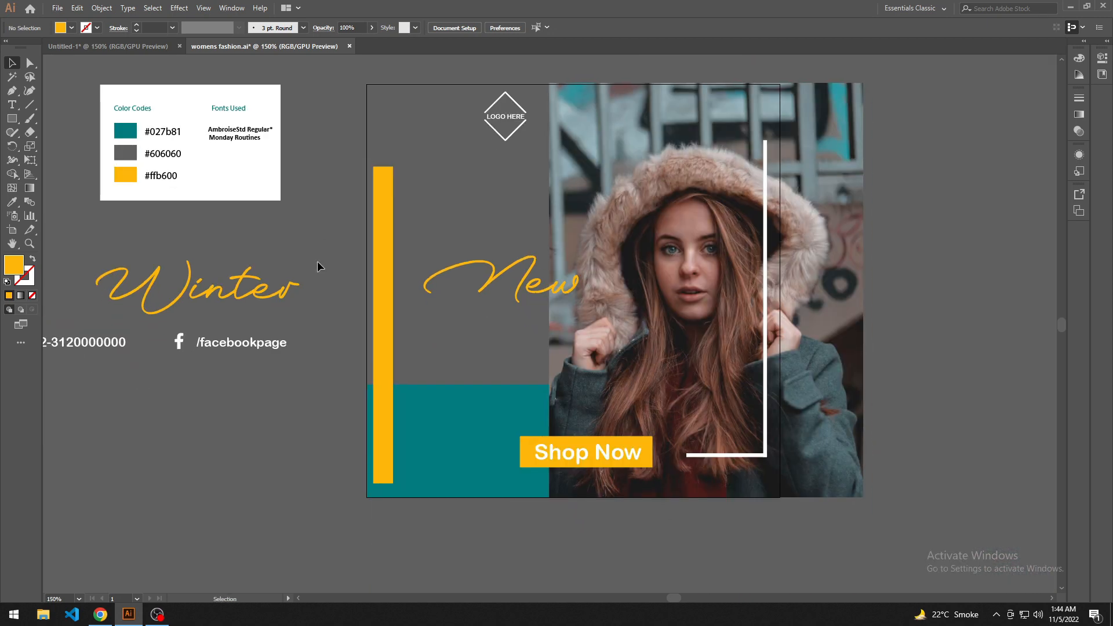
{"action": "left_click_drag", "start_coordinate": [296, 249], "coordinate": [291, 263]}
Move the Best text onto the artboard, then place Design below it over the photo edge
{"action": "left_click", "coordinate": [535, 296]}
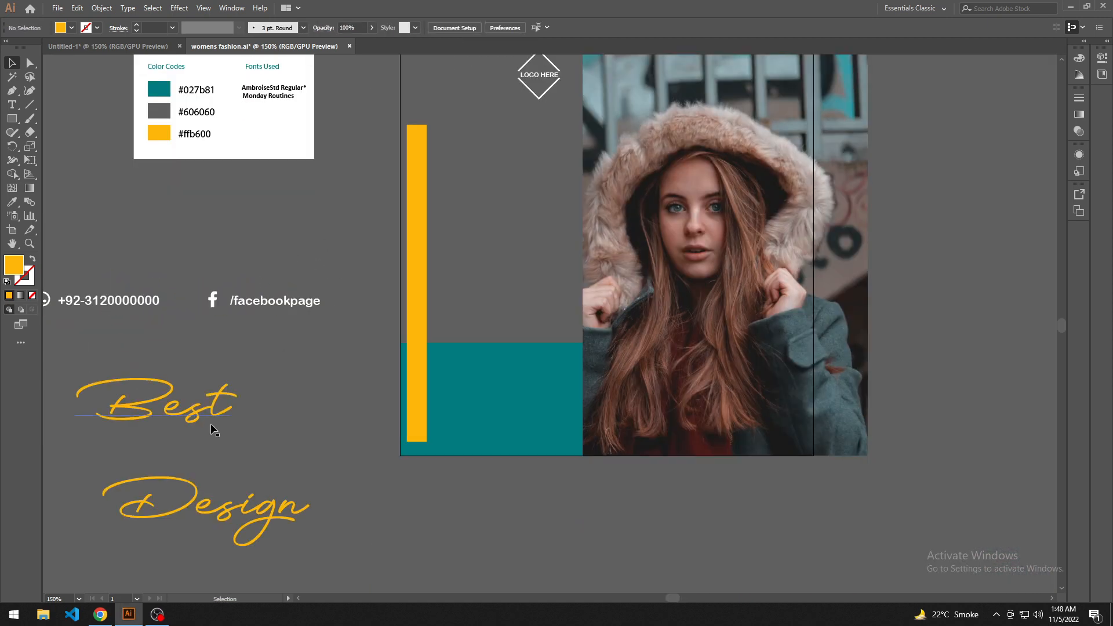
{"action": "left_click_drag", "start_coordinate": [210, 423], "coordinate": [595, 248]}
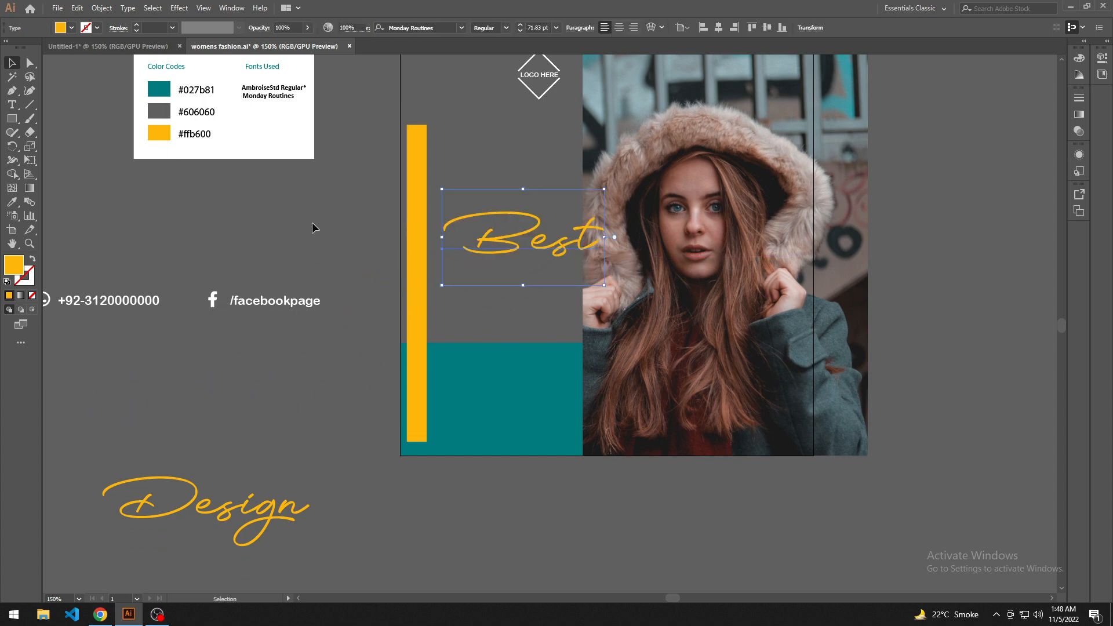
{"action": "left_click", "coordinate": [312, 228]}
{"action": "left_click_drag", "start_coordinate": [308, 249], "coordinate": [227, 403]}
{"action": "mouse_move", "coordinate": [484, 400]}
{"action": "left_mouse_down"}
{"action": "mouse_move", "coordinate": [515, 401]}
{"action": "mouse_move", "coordinate": [495, 400]}
{"action": "left_mouse_up"}
{"action": "left_click", "coordinate": [255, 416]}
{"action": "left_click_drag", "start_coordinate": [228, 415], "coordinate": [233, 265]}
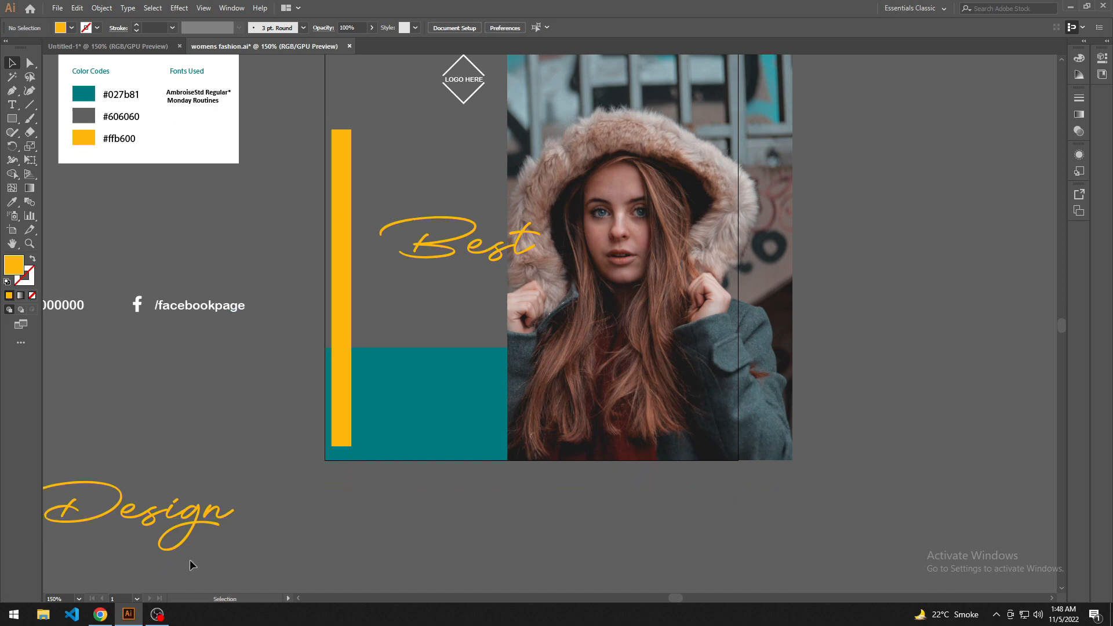
{"action": "left_click_drag", "start_coordinate": [185, 517], "coordinate": [591, 313]}
{"action": "left_click", "coordinate": [203, 383]}
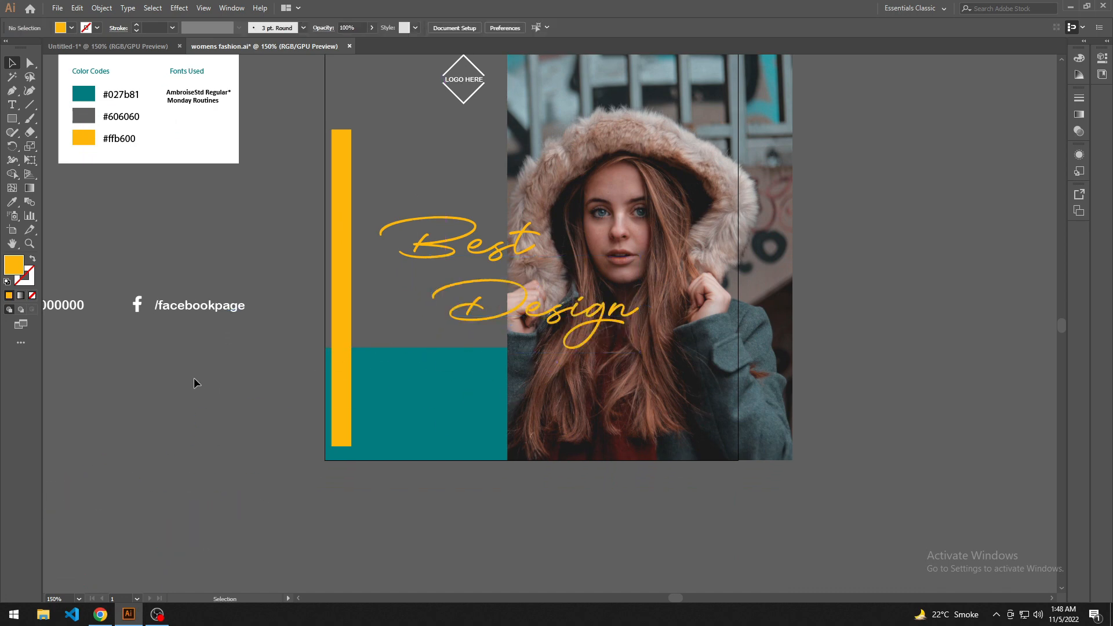
{"action": "left_click_drag", "start_coordinate": [195, 381], "coordinate": [209, 441]}
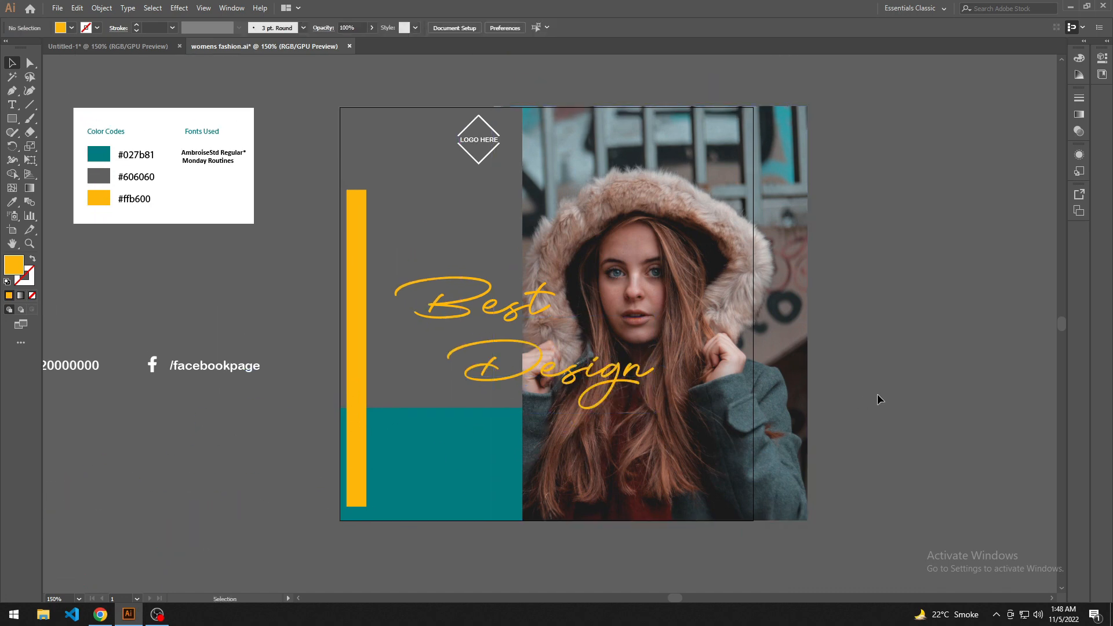
Nudge the teal rectangle and shift the photo right to reveal the hidden Shop Now button
{"action": "left_click_drag", "start_coordinate": [894, 416], "coordinate": [897, 421]}
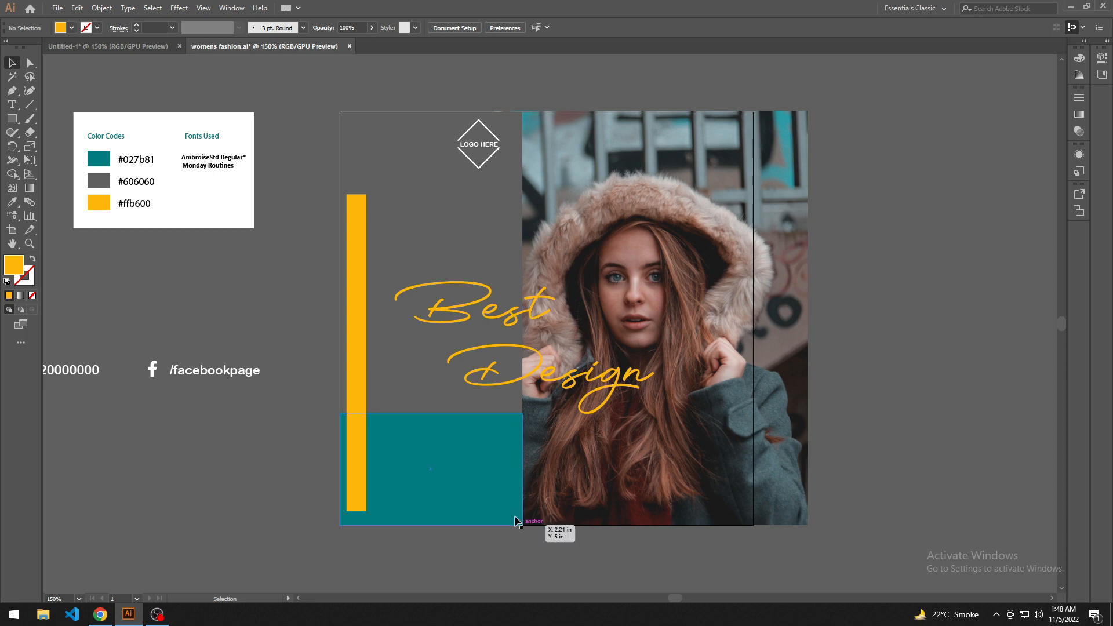
{"action": "left_click", "coordinate": [496, 486]}
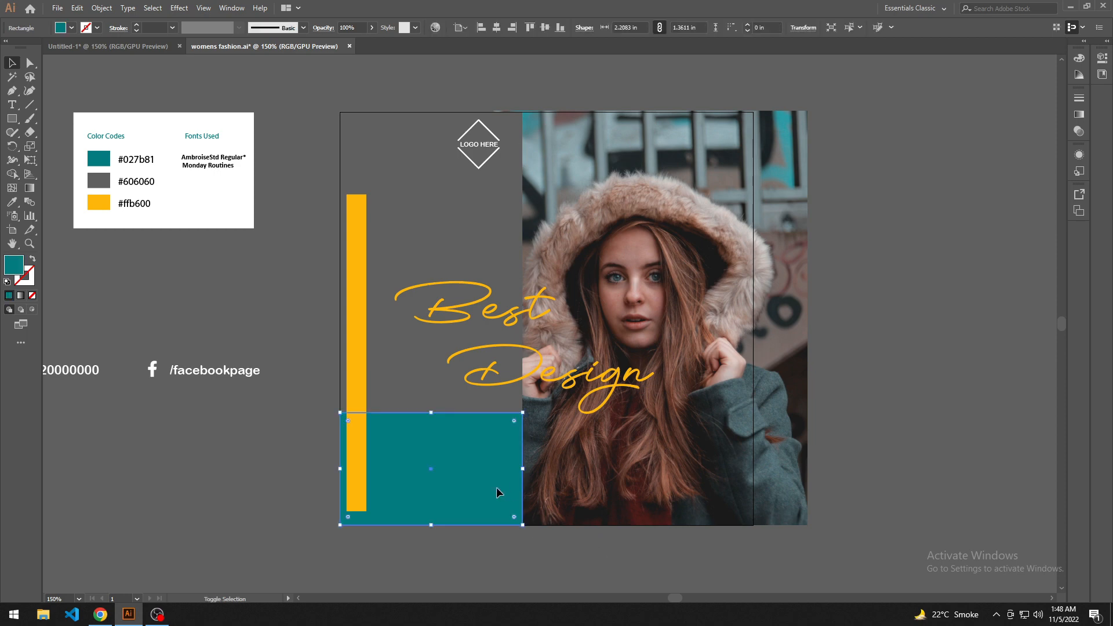
{"action": "key", "text": "shift+Left"}
{"action": "key", "text": "shift+Left"}
{"action": "key", "text": "shift+Left"}
{"action": "key", "text": "shift+Left"}
{"action": "key", "text": "shift+Left"}
{"action": "key", "text": "shift+Left"}
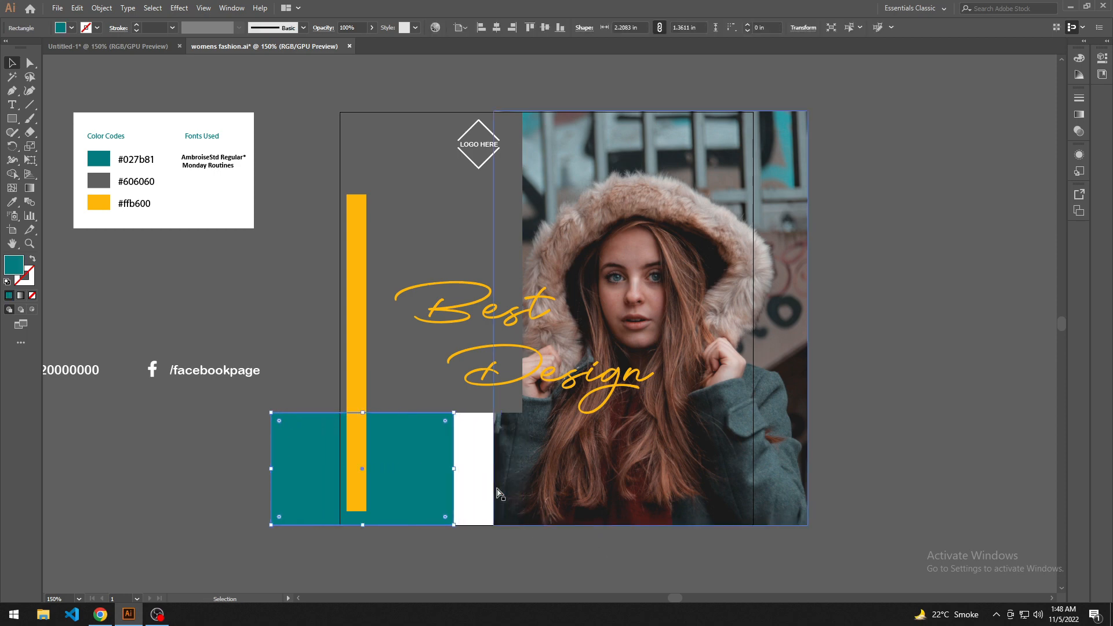
{"action": "key", "text": "shift+Right"}
{"action": "key", "text": "shift+Right"}
{"action": "key", "text": "shift+Right"}
{"action": "key", "text": "shift+Right"}
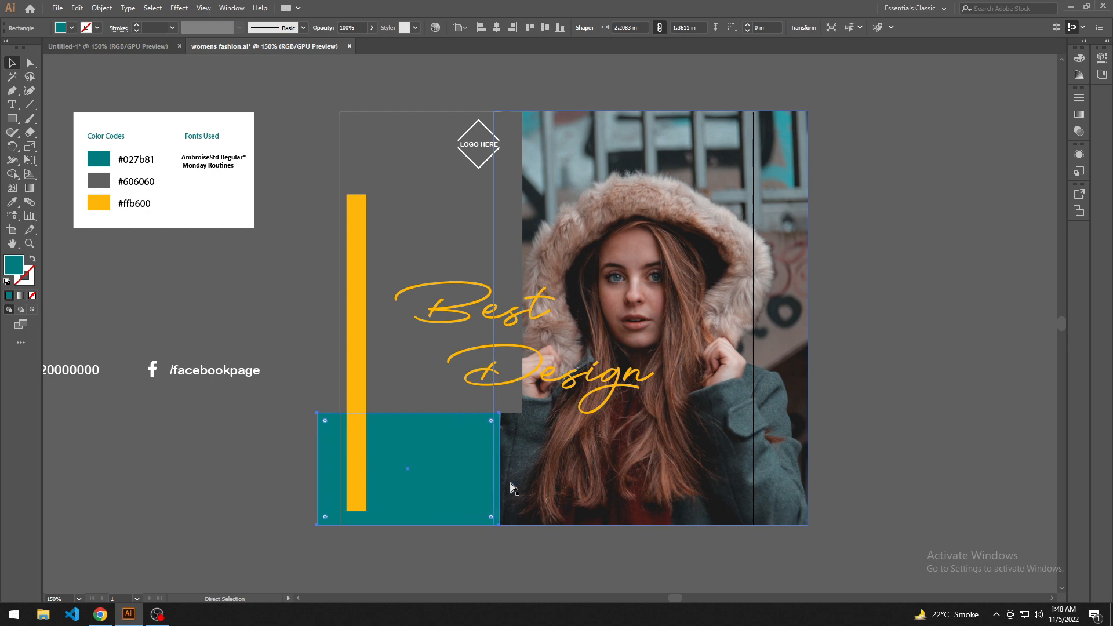
{"action": "key", "text": "shift+Right"}
{"action": "key", "text": "shift+Right"}
{"action": "left_click", "coordinate": [591, 499]}
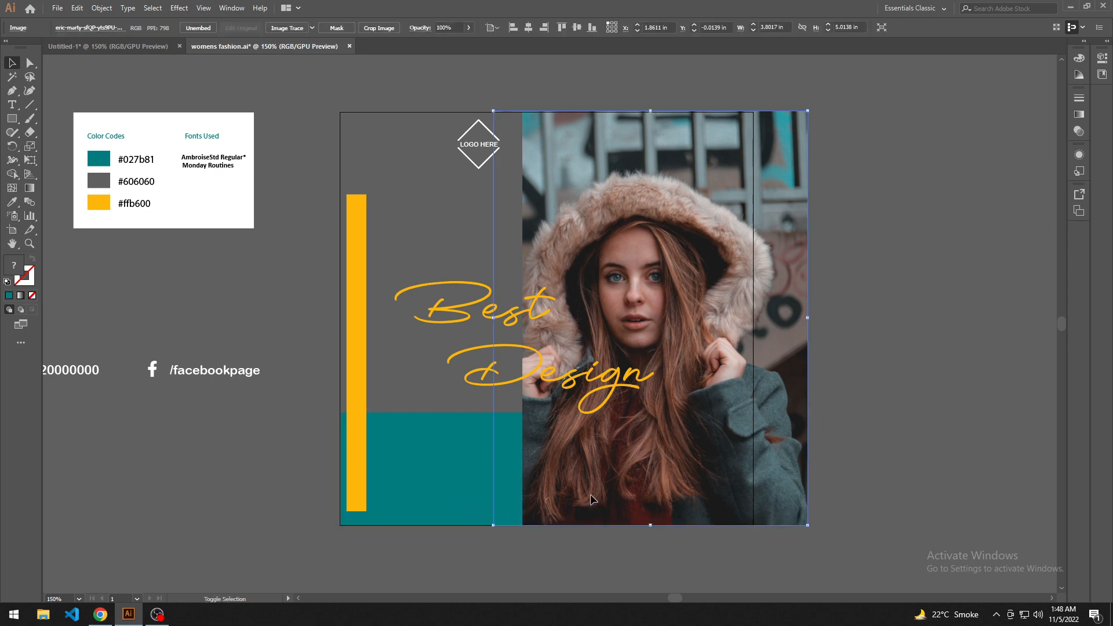
{"action": "key", "text": "shift+Right"}
{"action": "key", "text": "shift+Right"}
{"action": "key", "text": "shift+Right"}
{"action": "key", "text": "shift+Right"}
{"action": "key", "text": "shift+Right"}
{"action": "key", "text": "shift+Right"}
{"action": "key", "text": "shift+Right"}
{"action": "key", "text": "shift+Right"}
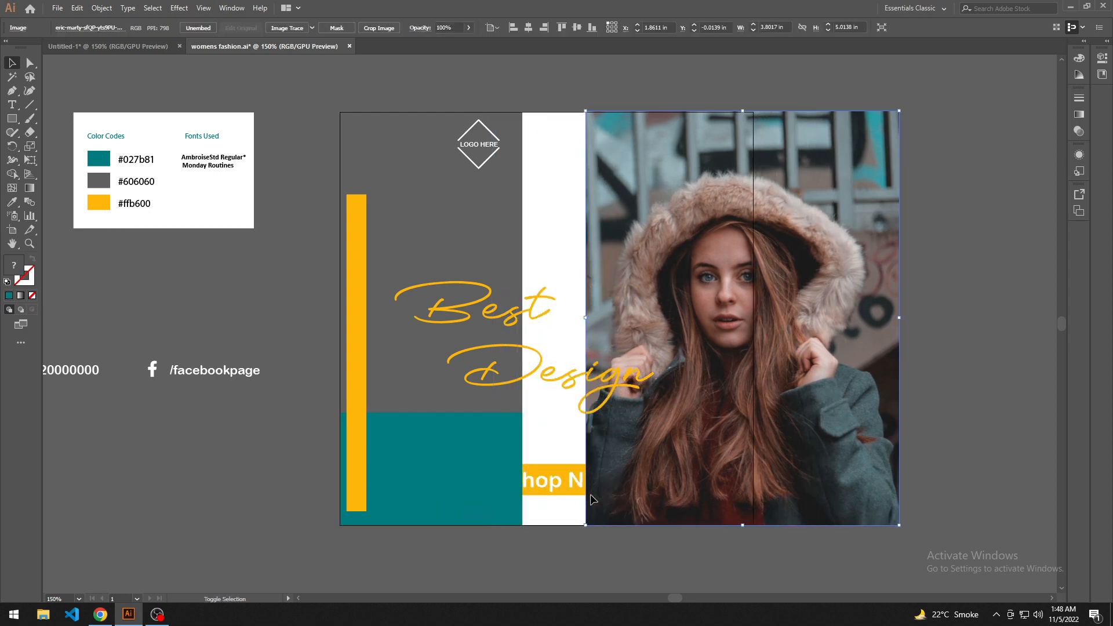
{"action": "left_click", "coordinate": [570, 560]}
Bring the Shop Now button pieces to front, then move the photo back left into place
{"action": "left_click_drag", "start_coordinate": [559, 504], "coordinate": [557, 461]}
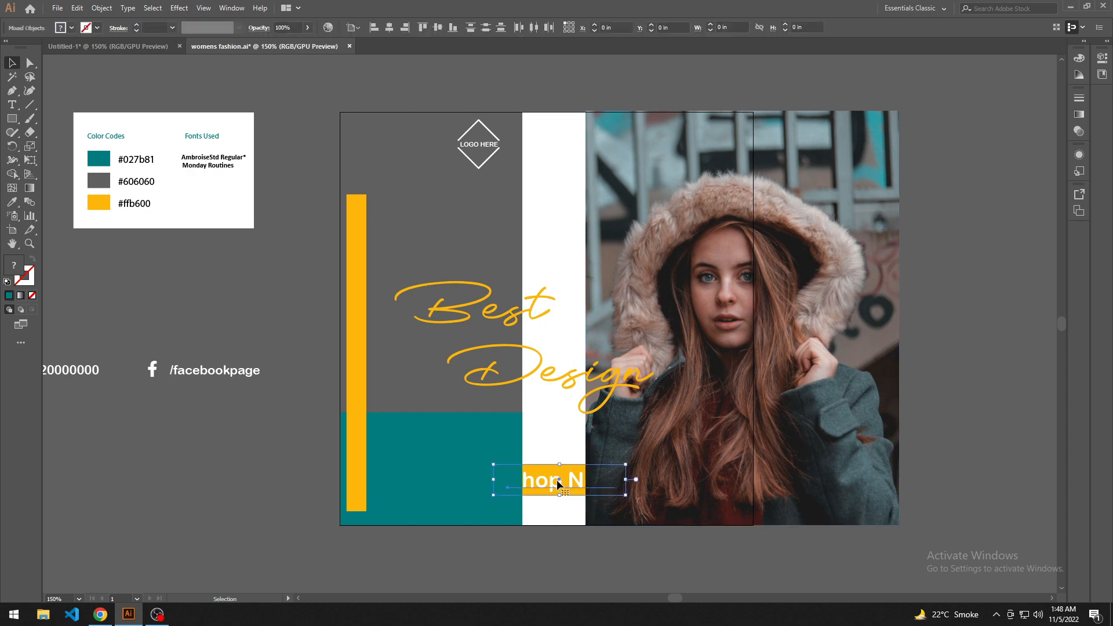
{"action": "right_click", "coordinate": [557, 461]}
{"action": "mouse_move", "coordinate": [642, 422]}
{"action": "left_click", "coordinate": [704, 424]}
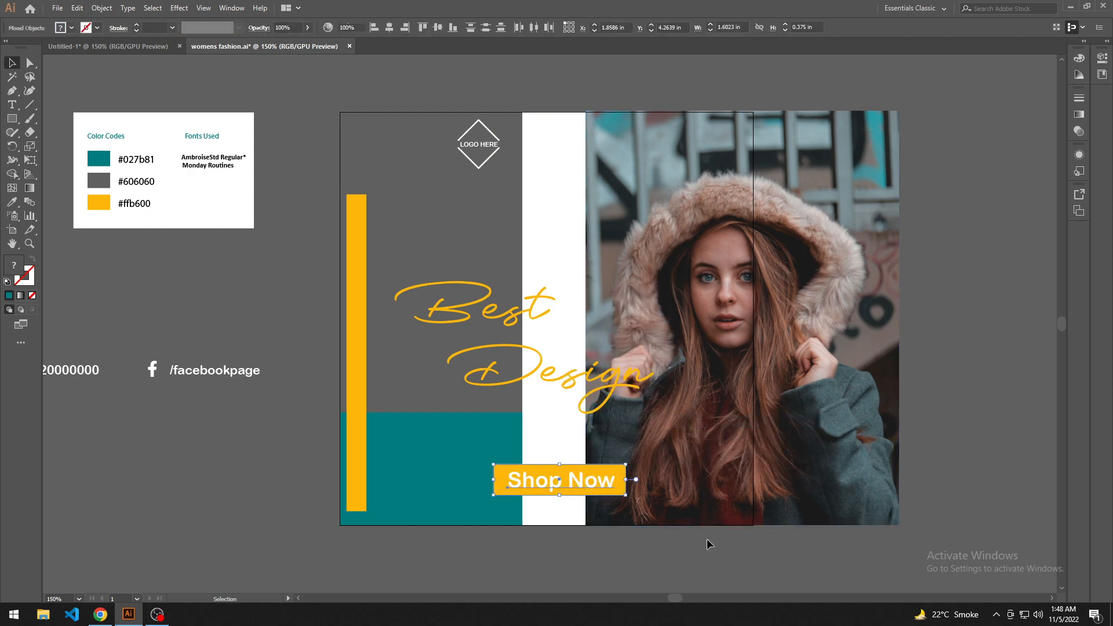
{"action": "left_click", "coordinate": [728, 479]}
{"action": "key", "text": "shift+Left"}
{"action": "key", "text": "shift+Left"}
{"action": "key", "text": "shift+Left"}
{"action": "key", "text": "shift+Left"}
{"action": "key", "text": "shift+Left"}
{"action": "key", "text": "shift+Left"}
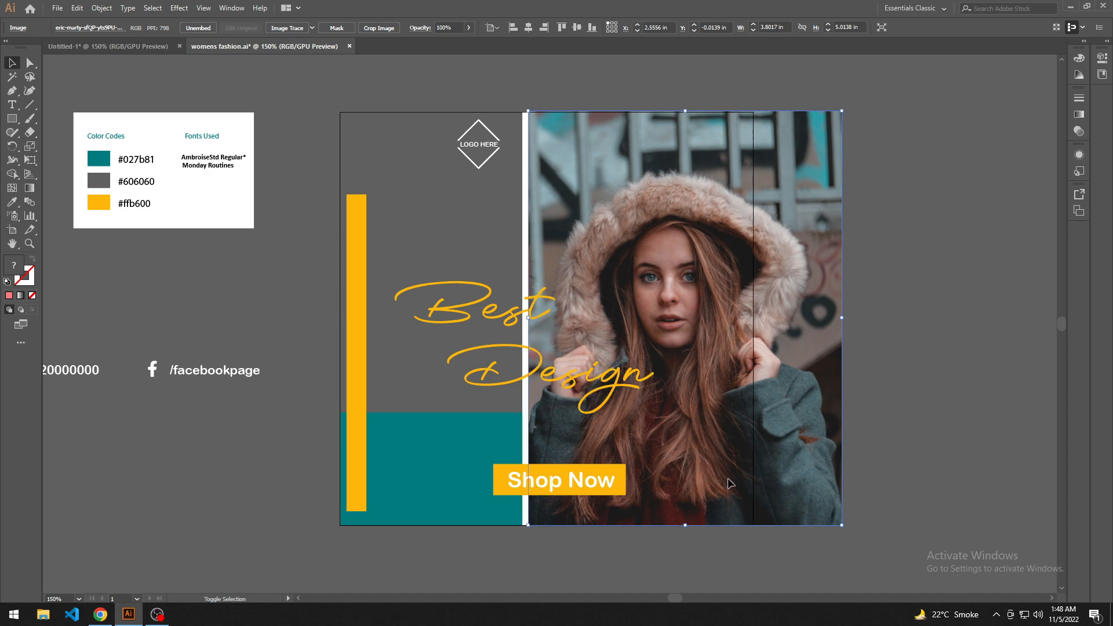
{"action": "left_click", "coordinate": [893, 415]}
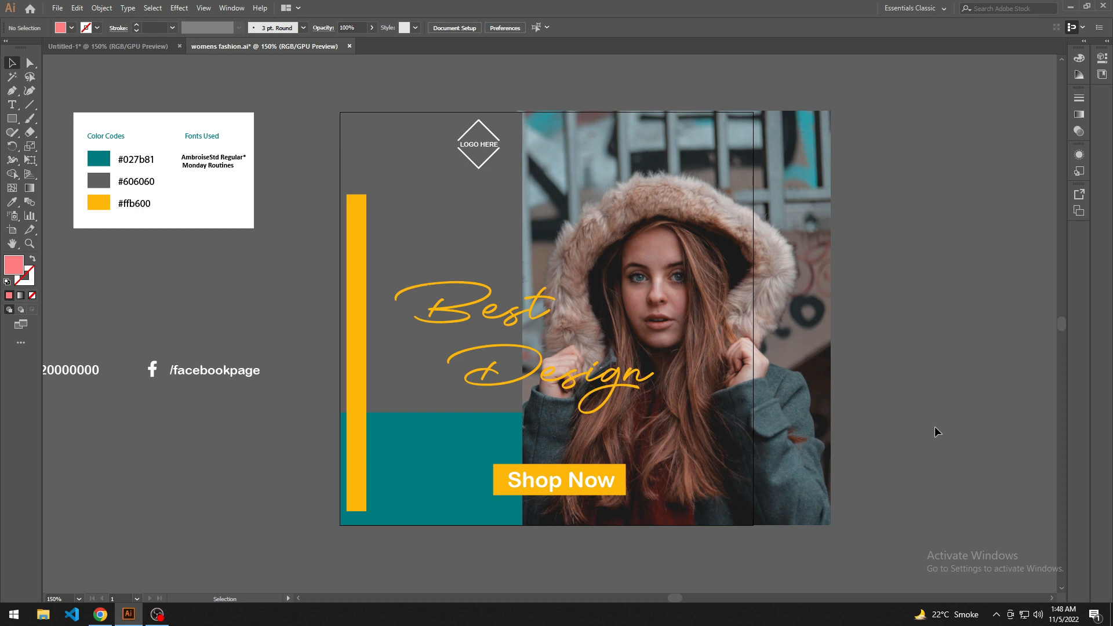
Group the Shop Now text with its yellow box, undo a stray move, and reselect the group
{"action": "scroll", "coordinate": [927, 415], "scroll_direction": "up", "scroll_amount": 2}
{"action": "left_click_drag", "start_coordinate": [586, 512], "coordinate": [544, 523]}
{"action": "key", "text": "ctrl+g"}
{"action": "key", "text": "ctrl+z"}
{"action": "key", "text": "ctrl+z"}
{"action": "key", "text": "ctrl+shift+a"}
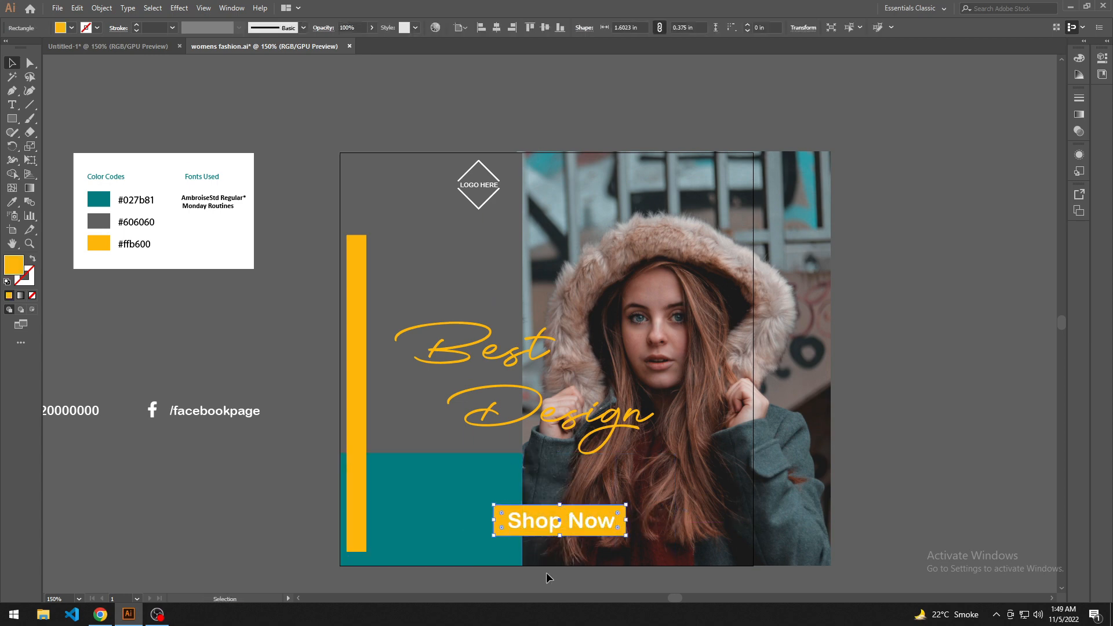
{"action": "left_click", "coordinate": [560, 531]}
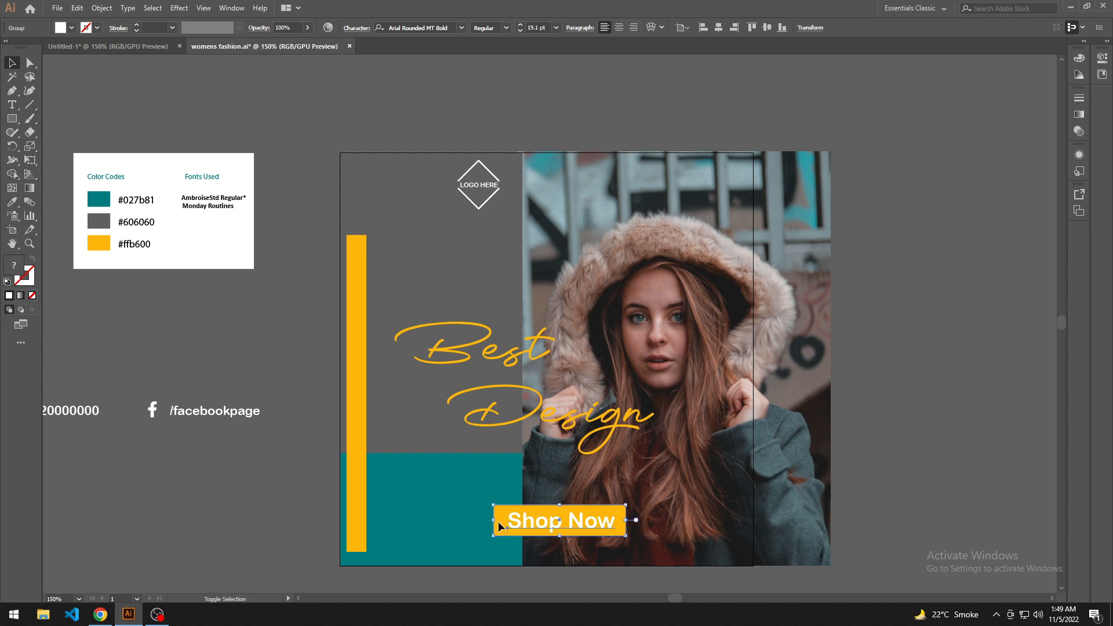
Raise the Shop Now button slightly and nudge it right across the teal panel and photo edge
{"action": "left_click_drag", "start_coordinate": [540, 526], "coordinate": [539, 513]}
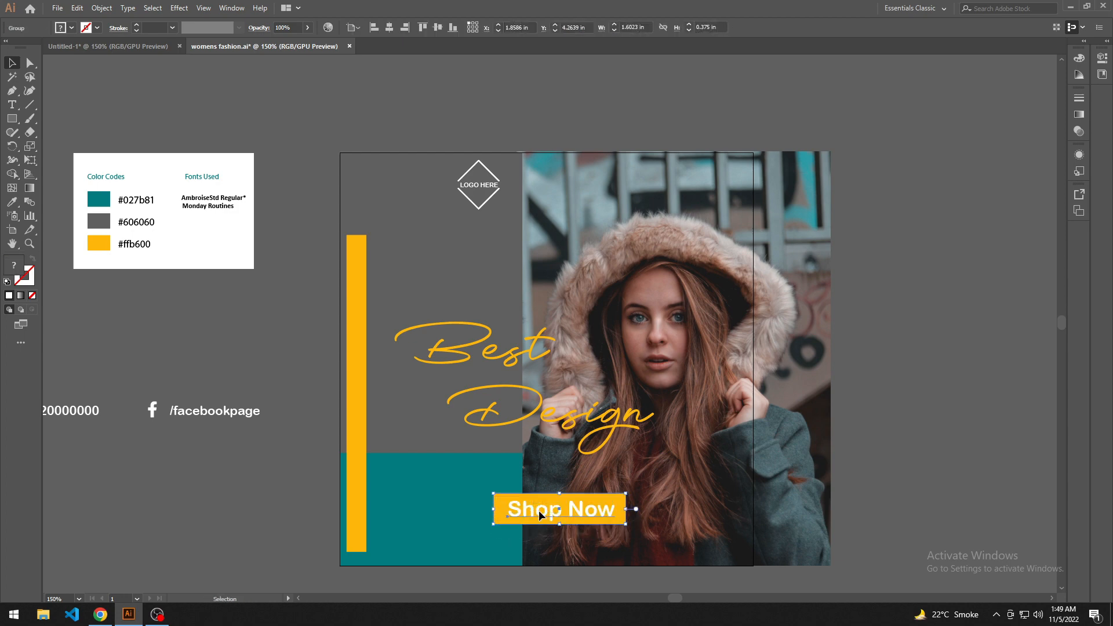
{"action": "left_click", "coordinate": [268, 483]}
{"action": "left_click_drag", "start_coordinate": [274, 493], "coordinate": [303, 383]}
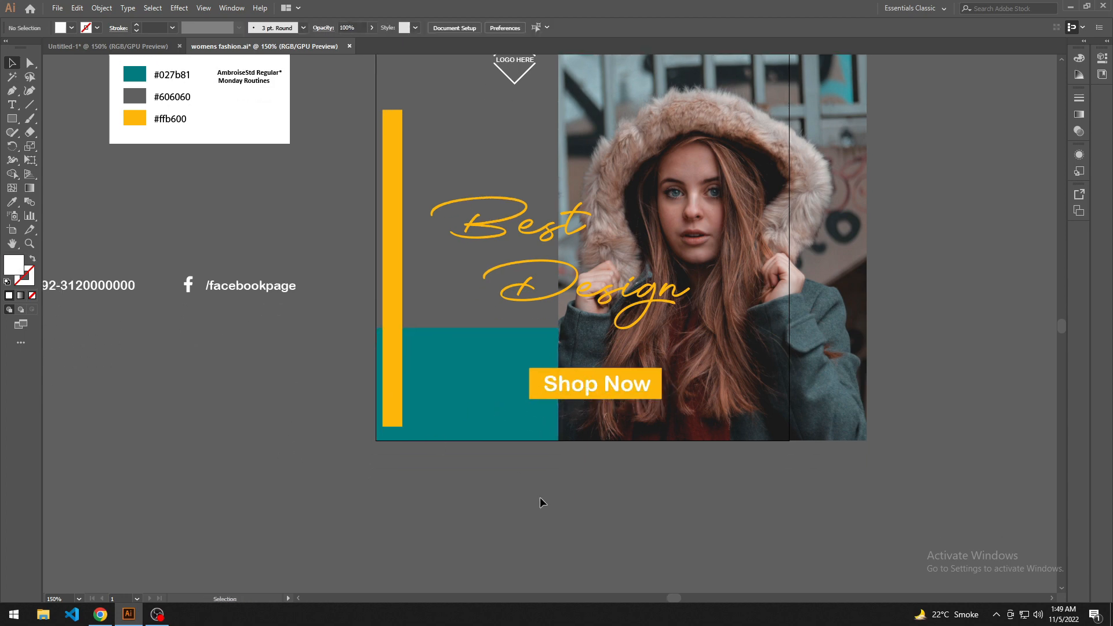
{"action": "left_click_drag", "start_coordinate": [551, 536], "coordinate": [524, 544]}
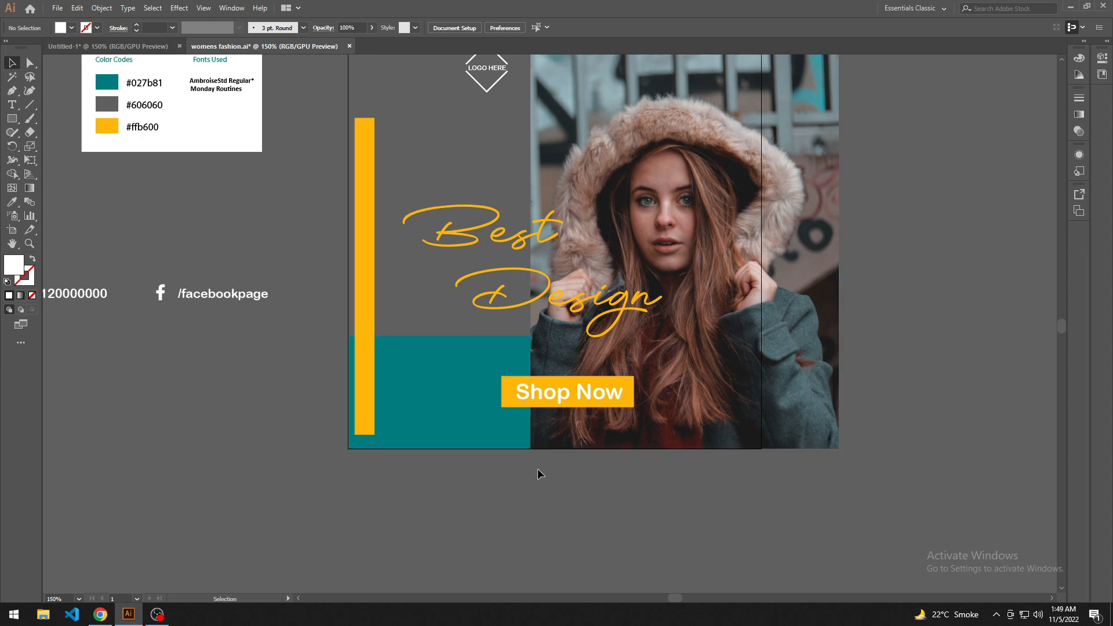
{"action": "left_click_drag", "start_coordinate": [545, 388], "coordinate": [559, 389]}
{"action": "left_click", "coordinate": [554, 500]}
{"action": "left_click_drag", "start_coordinate": [539, 449], "coordinate": [535, 469]}
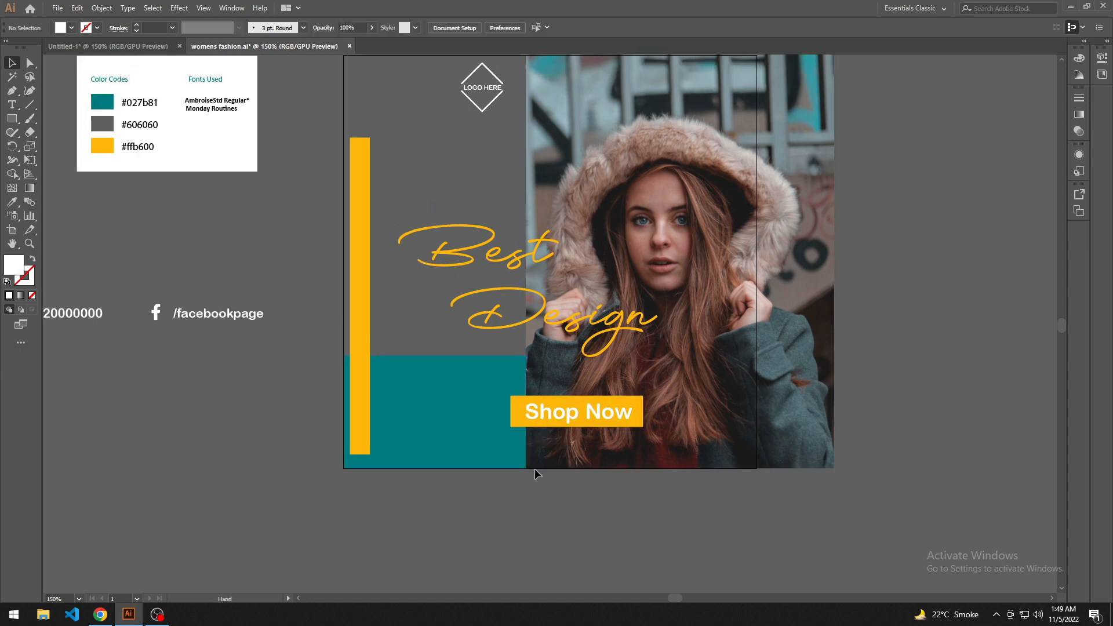
{"action": "left_click_drag", "start_coordinate": [541, 417], "coordinate": [545, 417]}
{"action": "left_click", "coordinate": [563, 503]}
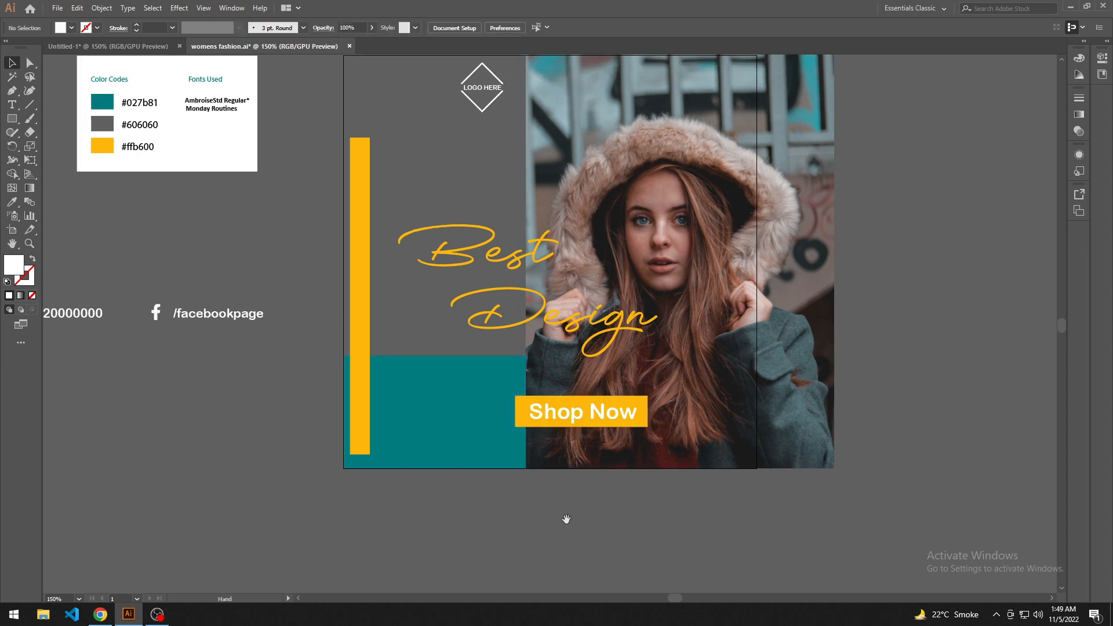
{"action": "left_click_drag", "start_coordinate": [565, 521], "coordinate": [561, 522]}
{"action": "scroll", "coordinate": [509, 447], "scroll_direction": "up", "scroll_amount": 3}
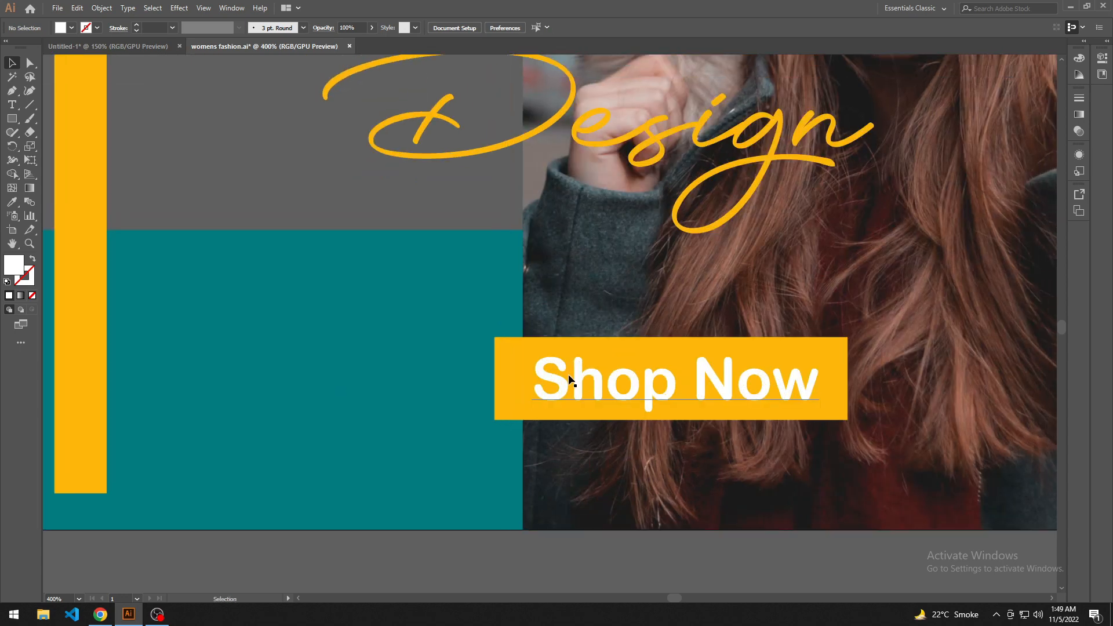
Nudge the Shop Now text slightly left within its button box
{"action": "left_click_drag", "start_coordinate": [566, 375], "coordinate": [561, 373]}
{"action": "left_click", "coordinate": [579, 554]}
{"action": "scroll", "coordinate": [580, 555], "scroll_direction": "down", "scroll_amount": 2}
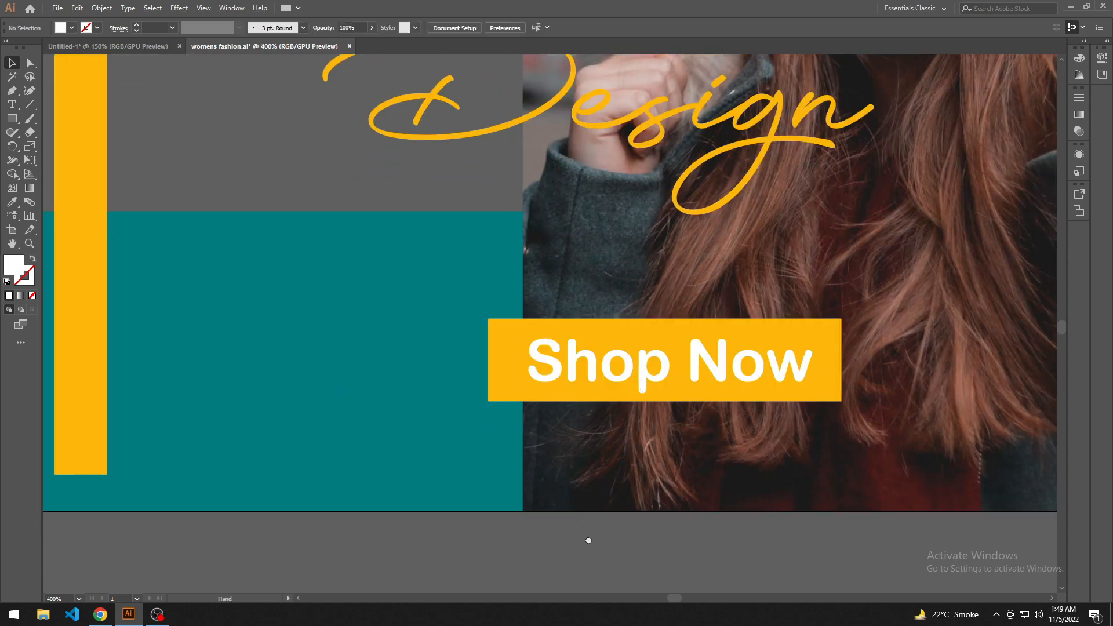
{"action": "scroll", "coordinate": [578, 480], "scroll_direction": "down", "scroll_amount": 4}
Zoom back out to the whole artwork and bring the phone and Facebook contact line into view
{"action": "left_click_drag", "start_coordinate": [606, 529], "coordinate": [370, 373]}
{"action": "left_click_drag", "start_coordinate": [428, 349], "coordinate": [428, 348]}
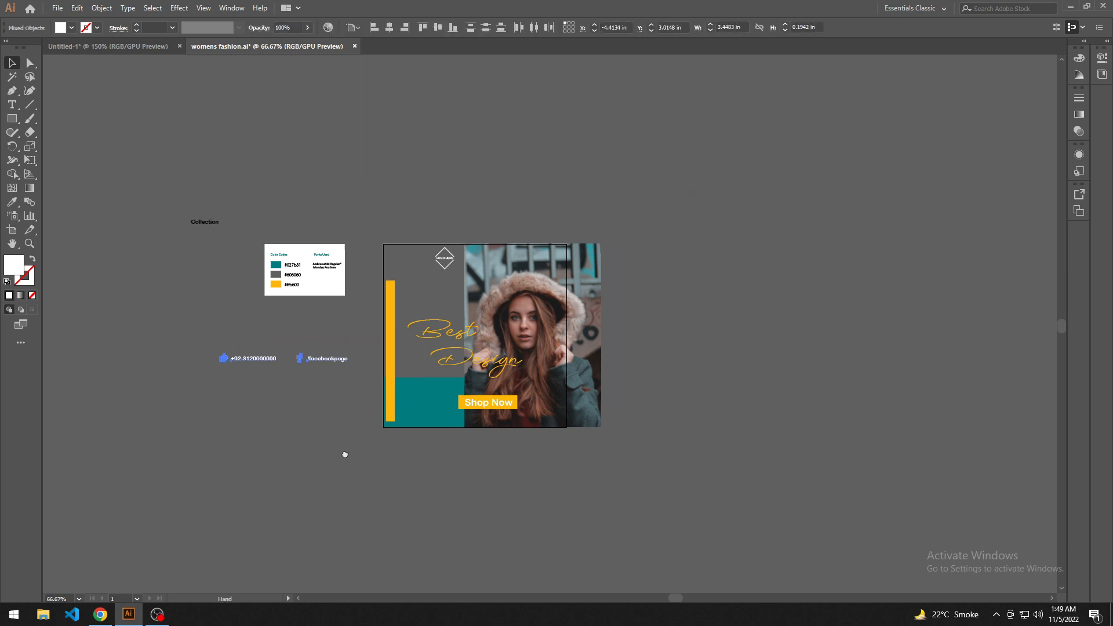
{"action": "scroll", "coordinate": [349, 440], "scroll_direction": "up", "scroll_amount": 3, "text": "alt"}
{"action": "left_click_drag", "start_coordinate": [313, 430], "coordinate": [375, 507]}
{"action": "left_click", "coordinate": [340, 387]}
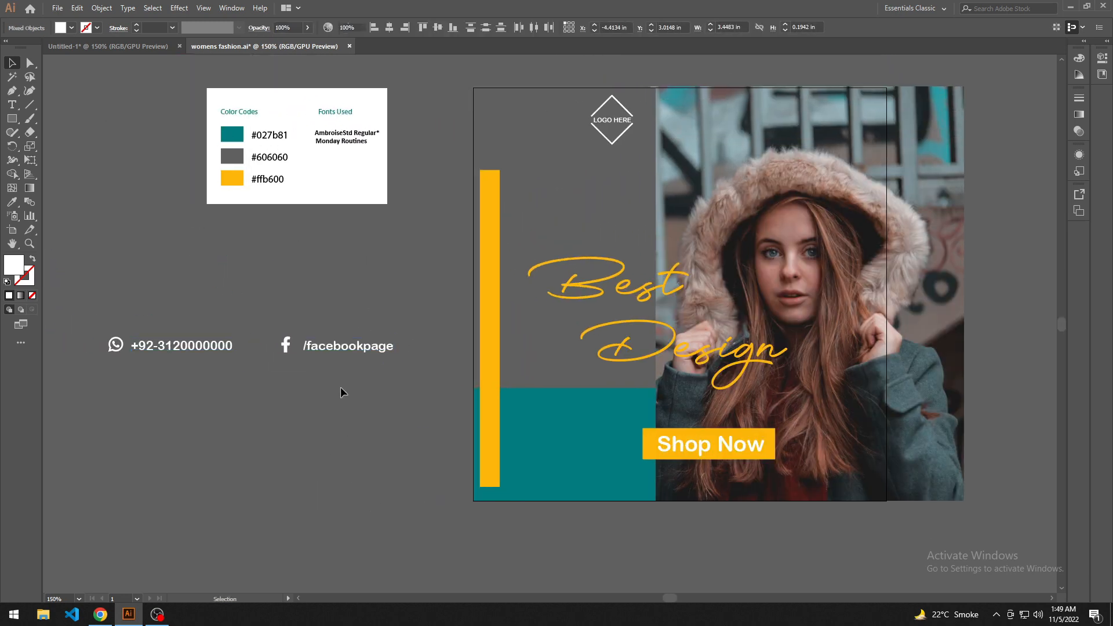
Remove the leading slash so the label reads 'facebookpage'
{"action": "double_click", "coordinate": [319, 347]}
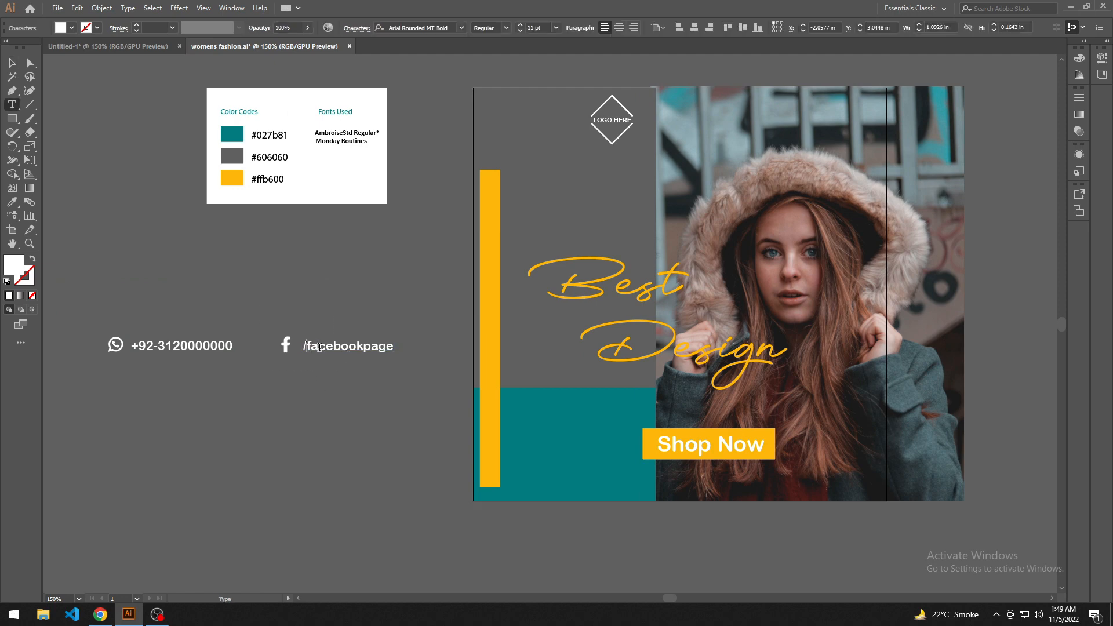
{"action": "key", "text": "BackSpace"}
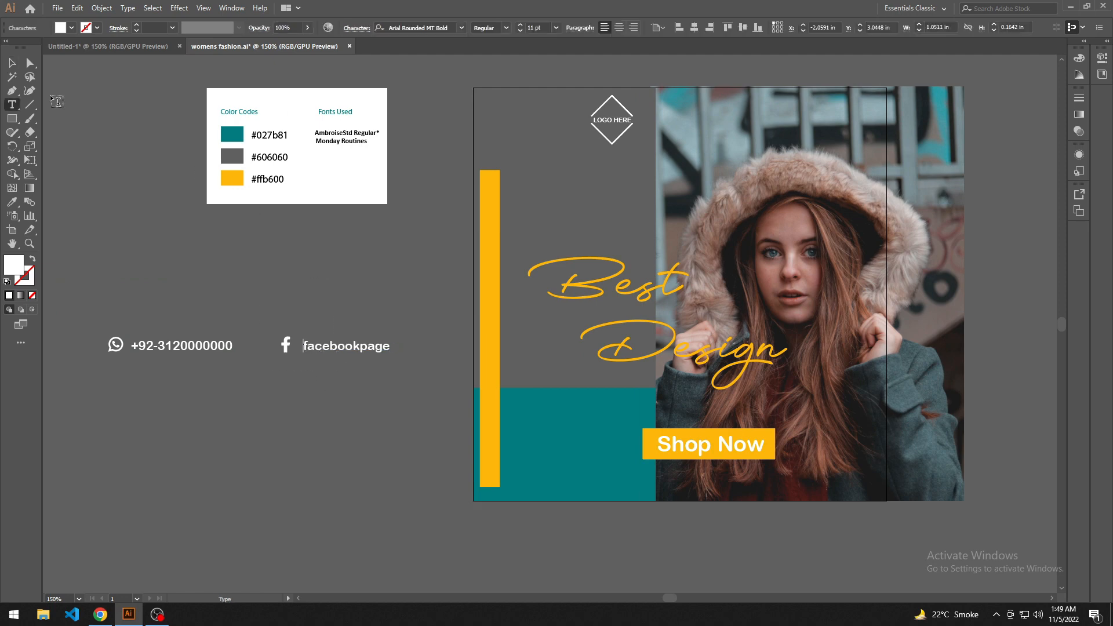
{"action": "left_click", "coordinate": [12, 62]}
{"action": "left_click", "coordinate": [278, 422]}
Zoom to 200% on the contact line and nudge the facebookpage text slightly left
{"action": "left_click_drag", "start_coordinate": [304, 401], "coordinate": [369, 435]}
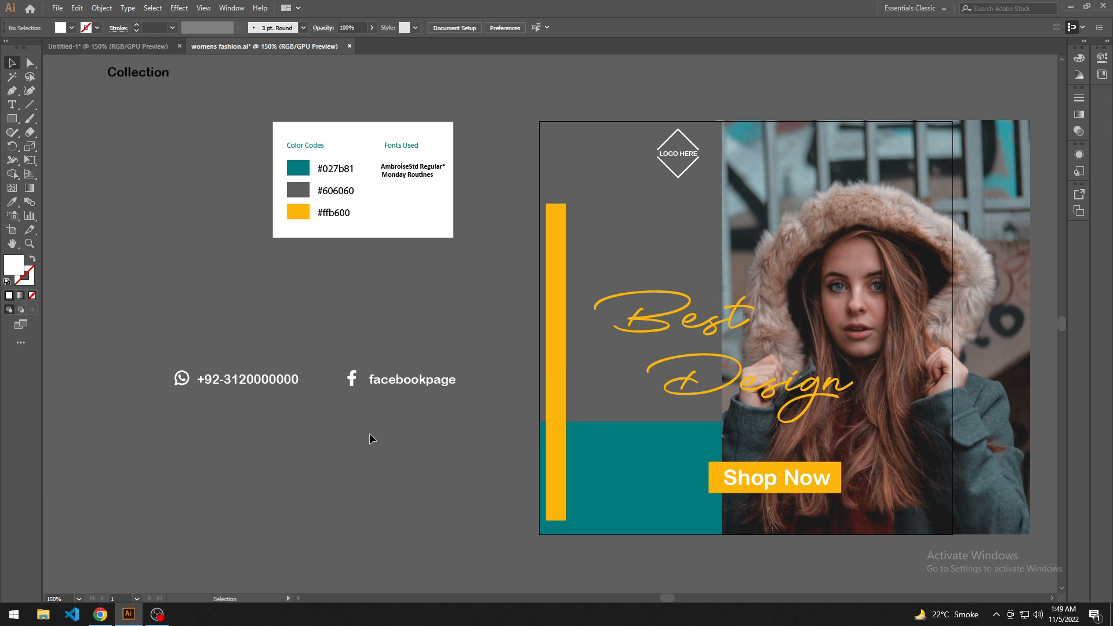
{"action": "key", "text": "ctrl+equal"}
{"action": "left_click_drag", "start_coordinate": [445, 409], "coordinate": [437, 410]}
{"action": "scroll", "coordinate": [348, 462], "scroll_direction": "left", "scroll_amount": 1}
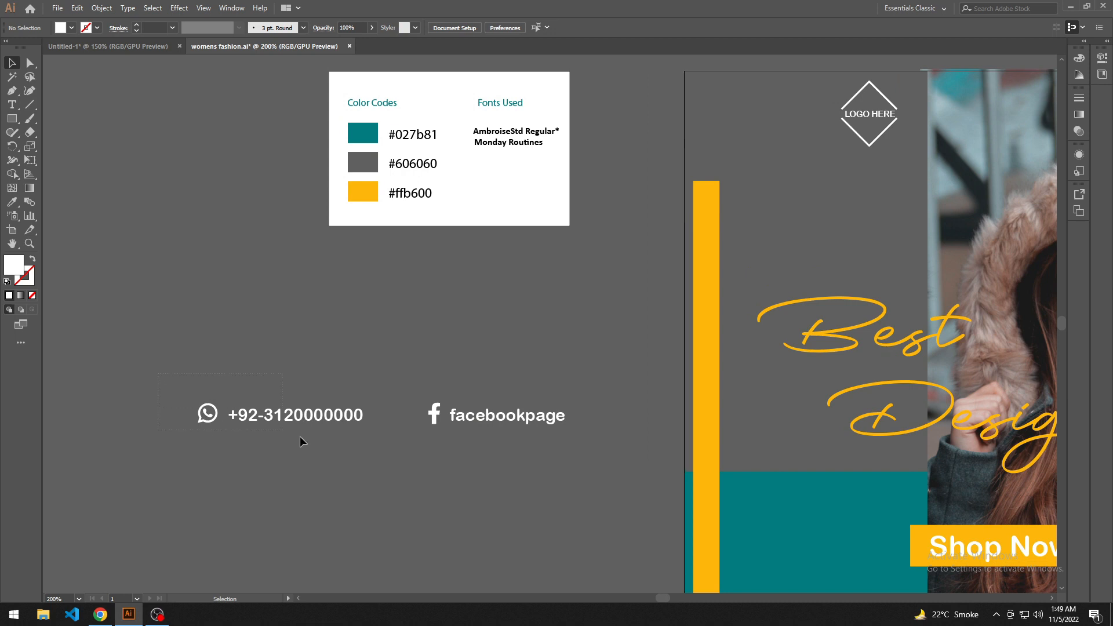
Group the WhatsApp icon with its number and the Facebook icon with its text
{"action": "left_click_drag", "start_coordinate": [300, 436], "coordinate": [384, 450]}
{"action": "key", "text": "ctrl+g"}
{"action": "left_click_drag", "start_coordinate": [399, 378], "coordinate": [532, 460]}
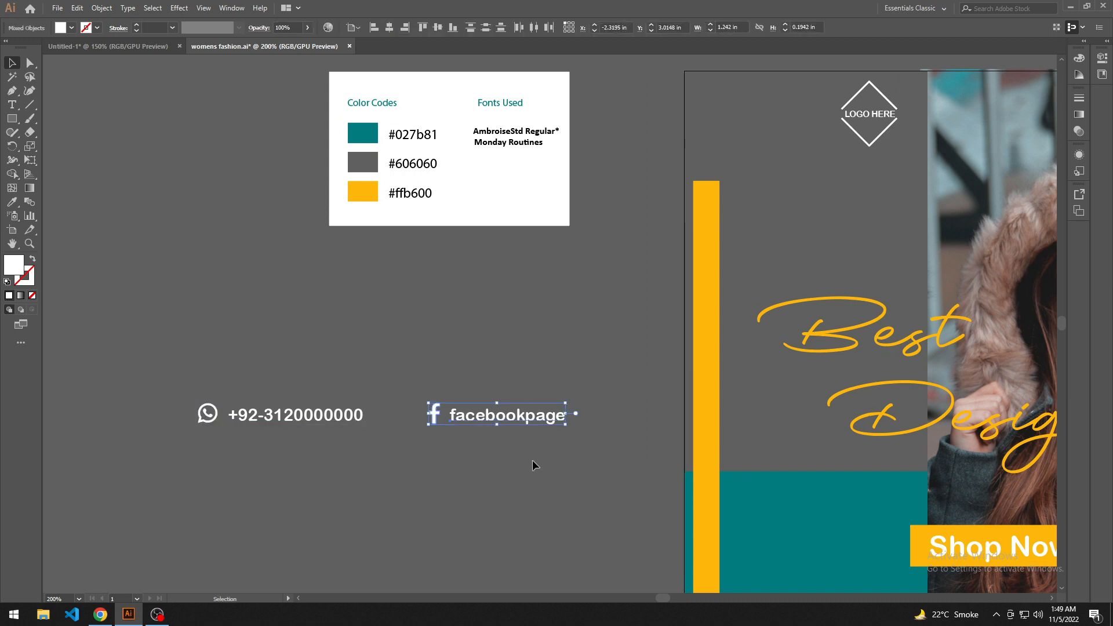
{"action": "key", "text": "ctrl+g"}
Try moving both contact lines onto the banner, undo both moves, and select both lines
{"action": "left_click_drag", "start_coordinate": [481, 520], "coordinate": [371, 455]}
{"action": "key", "text": "ctrl+minus"}
{"action": "left_click_drag", "start_coordinate": [368, 494], "coordinate": [364, 474]}
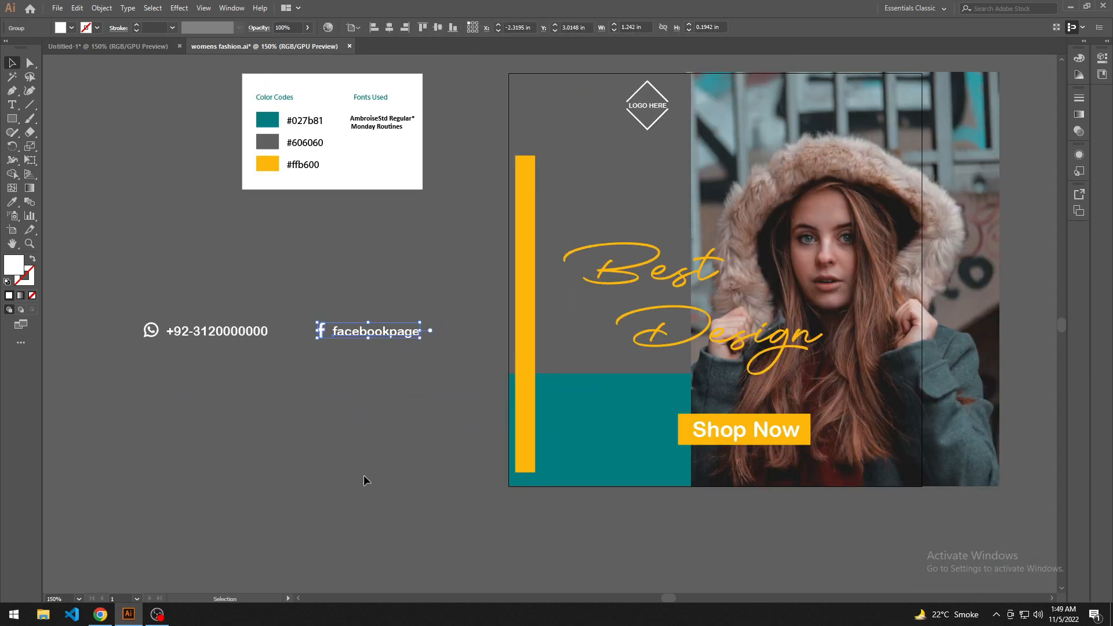
{"action": "left_click", "coordinate": [364, 480]}
{"action": "left_click_drag", "start_coordinate": [225, 331], "coordinate": [631, 471]}
{"action": "left_click_drag", "start_coordinate": [357, 331], "coordinate": [591, 451]}
{"action": "key", "text": "ctrl+z"}
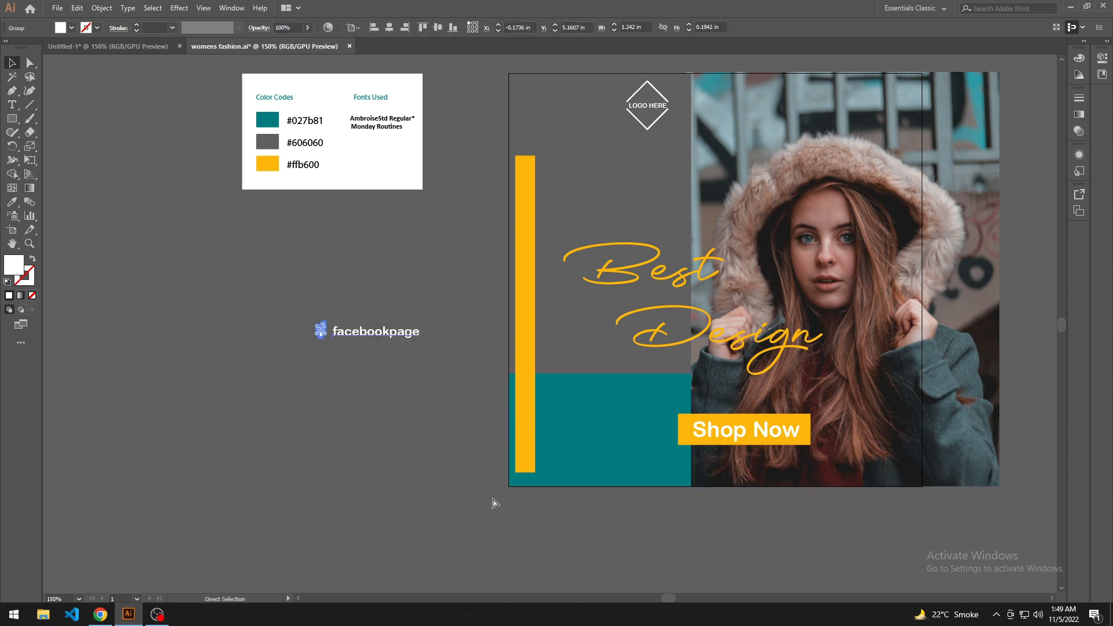
{"action": "key", "text": "ctrl+z"}
{"action": "left_click_drag", "start_coordinate": [180, 279], "coordinate": [360, 355]}
Bring both contact lines to the front with Arrange > Bring to Front
{"action": "right_click", "coordinate": [353, 335]}
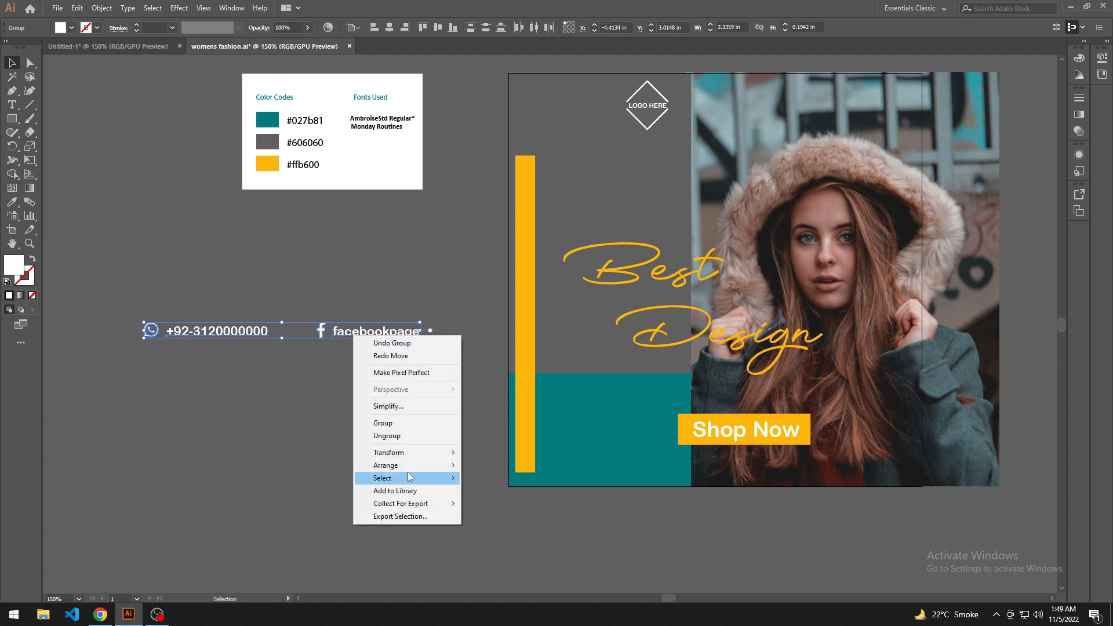
{"action": "mouse_move", "coordinate": [416, 466]}
{"action": "left_click", "coordinate": [495, 467]}
{"action": "left_click", "coordinate": [263, 397]}
{"action": "left_click_drag", "start_coordinate": [164, 281], "coordinate": [398, 375]}
Place the facebookpage line in the teal band with the phone line stacked above it
{"action": "left_click_drag", "start_coordinate": [379, 331], "coordinate": [604, 534]}
{"action": "left_click", "coordinate": [652, 557]}
{"action": "left_click_drag", "start_coordinate": [655, 555], "coordinate": [524, 582]}
{"action": "scroll", "coordinate": [412, 482], "scroll_direction": "up", "scroll_amount": 1}
{"action": "left_click_drag", "start_coordinate": [502, 501], "coordinate": [500, 413]}
{"action": "left_click_drag", "start_coordinate": [303, 488], "coordinate": [528, 378]}
{"action": "left_click", "coordinate": [590, 495]}
{"action": "scroll", "coordinate": [590, 495], "scroll_direction": "up", "scroll_amount": 5}
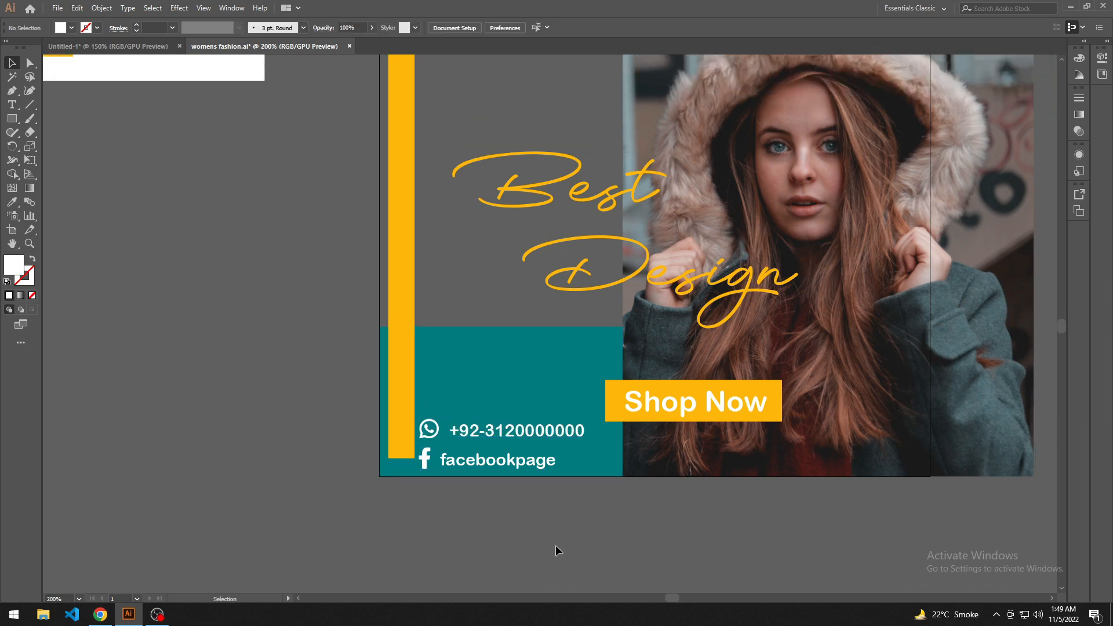
Scale the WhatsApp phone line down slightly and shift it a little left
{"action": "left_click", "coordinate": [432, 347]}
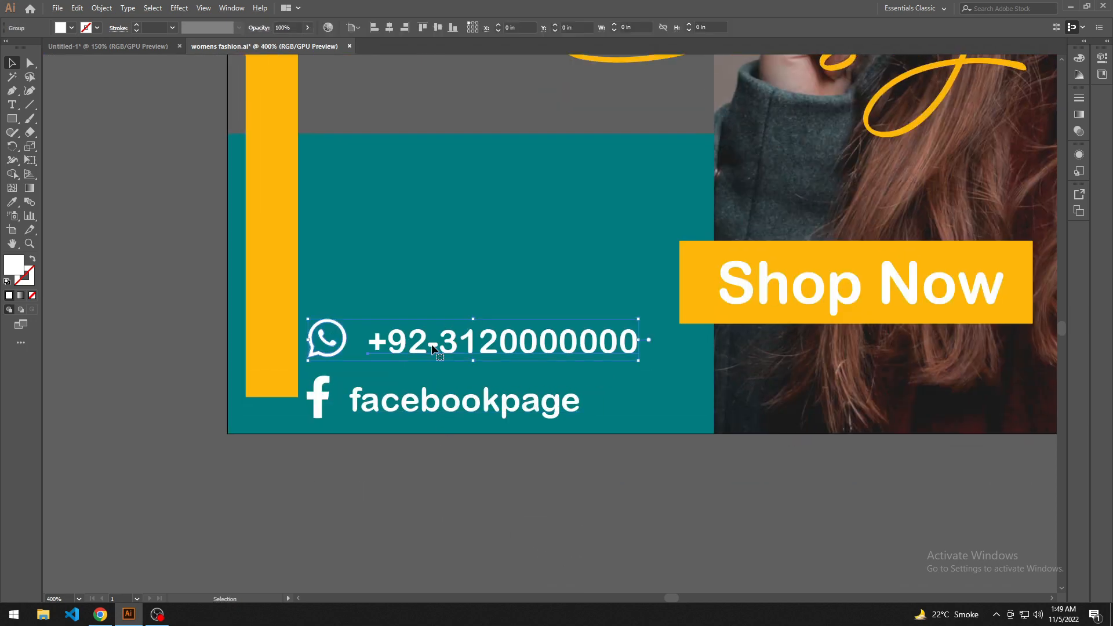
{"action": "left_click_drag", "start_coordinate": [638, 361], "coordinate": [613, 355]}
{"action": "left_click_drag", "start_coordinate": [559, 524], "coordinate": [577, 538]}
{"action": "left_click_drag", "start_coordinate": [463, 355], "coordinate": [447, 354]}
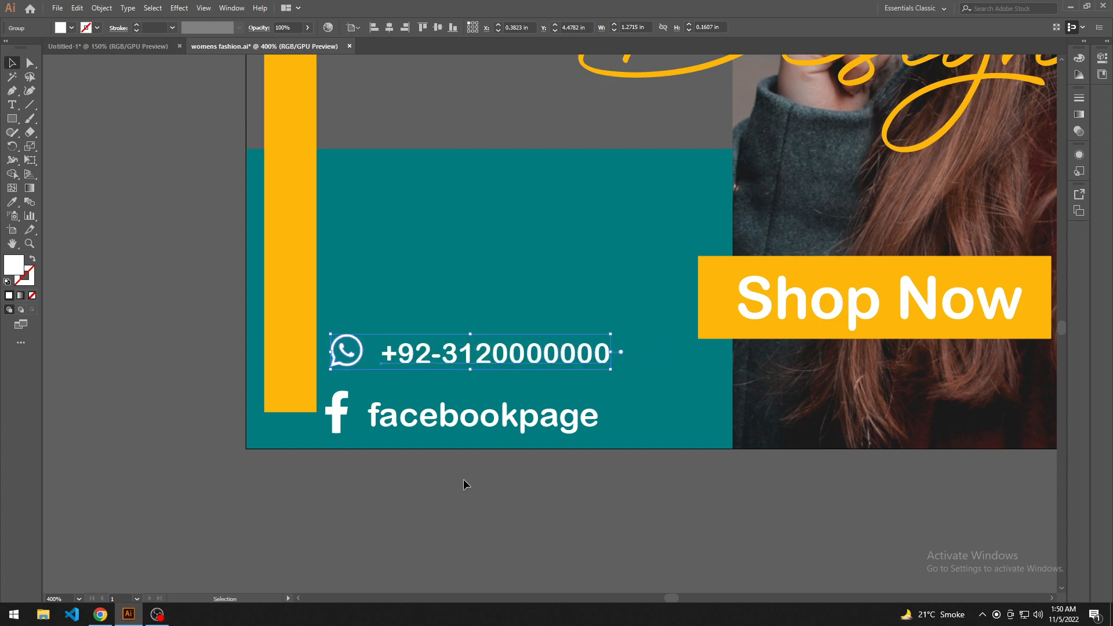
{"action": "left_click", "coordinate": [464, 479]}
Ungroup the Facebook line and copy the phone number's text style onto facebookpage with the Eyedropper
{"action": "left_click", "coordinate": [488, 438]}
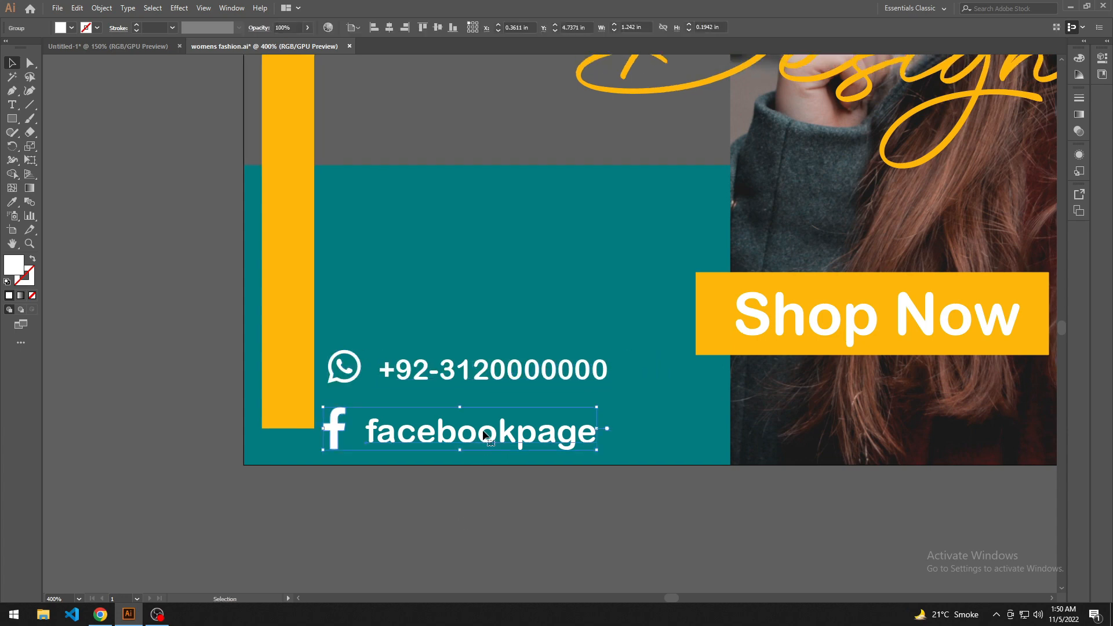
{"action": "key", "text": "ctrl+shift+g"}
{"action": "left_click", "coordinate": [496, 450]}
{"action": "key", "text": "i"}
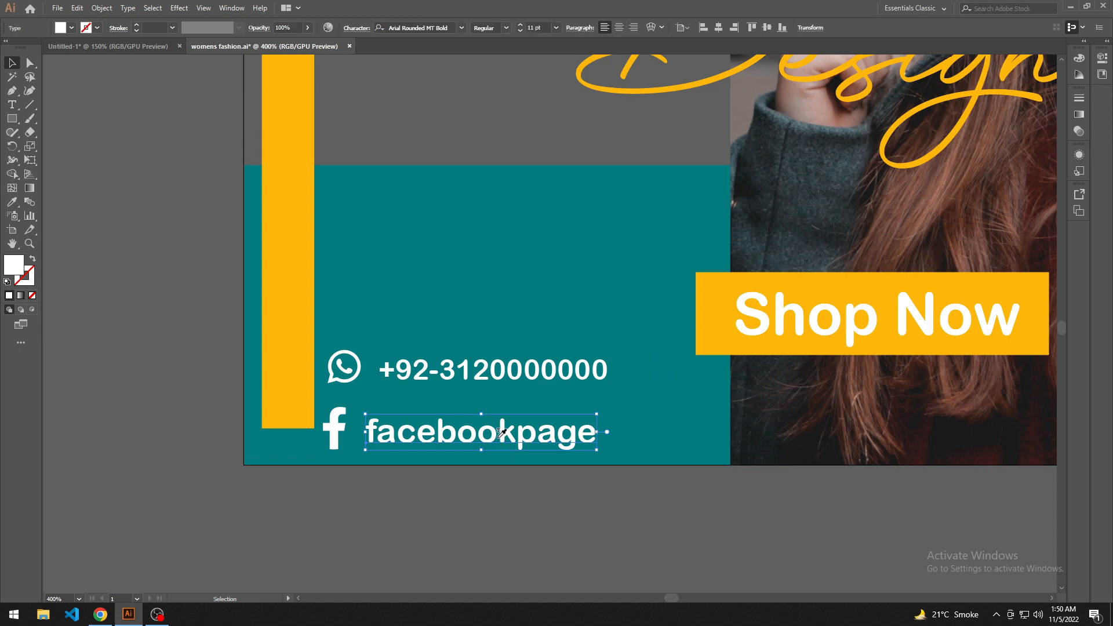
{"action": "left_click", "coordinate": [502, 369]}
{"action": "key", "text": "ctrl+z"}
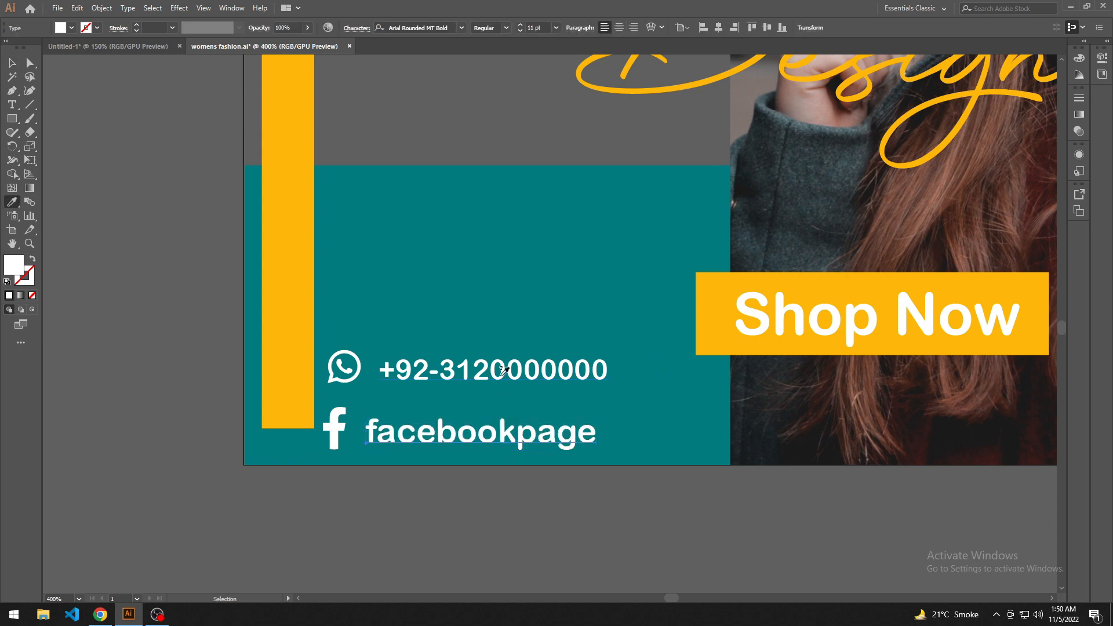
{"action": "key", "text": "v"}
{"action": "left_click", "coordinate": [490, 378]}
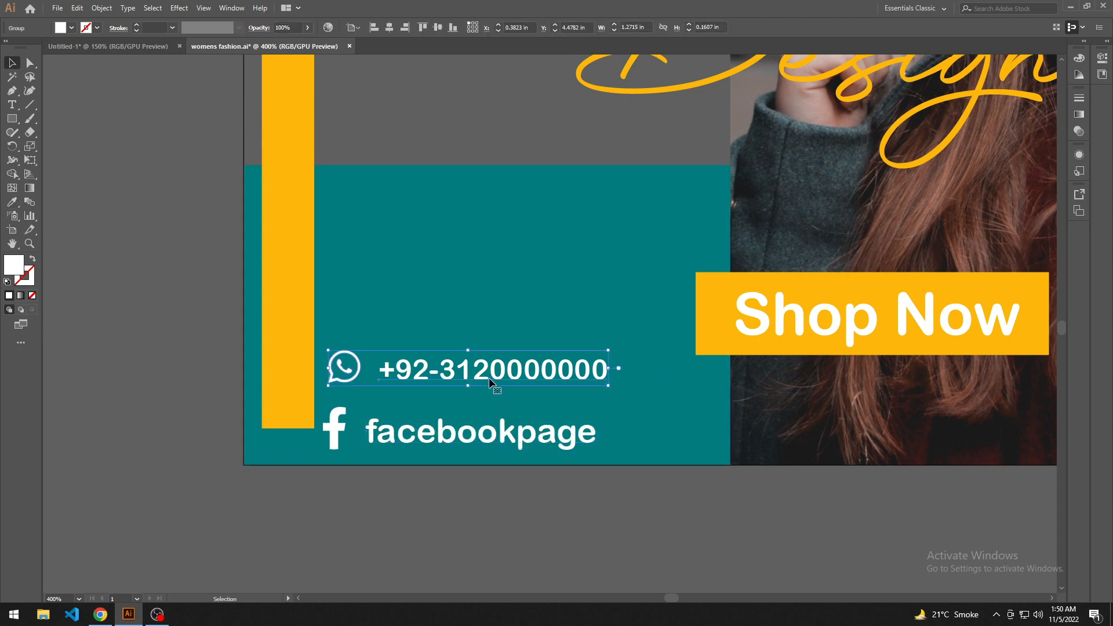
{"action": "left_click", "coordinate": [545, 509]}
Reduce the facebookpage text from 11 pt to 9 pt and move it slightly right
{"action": "left_click", "coordinate": [514, 377]}
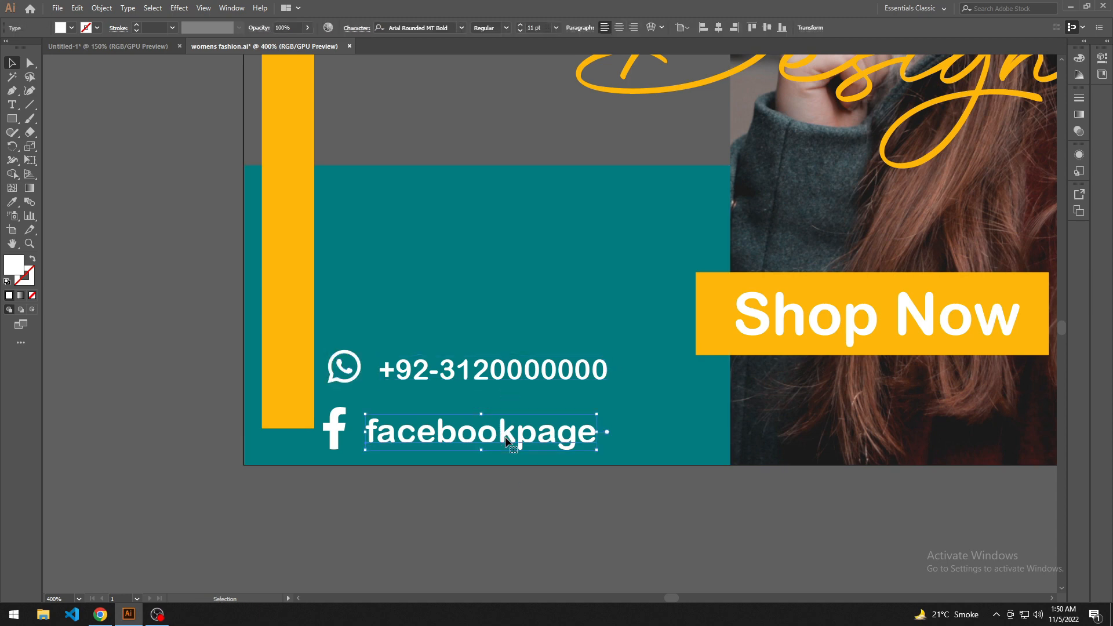
{"action": "key", "text": "ctrl+shift+comma"}
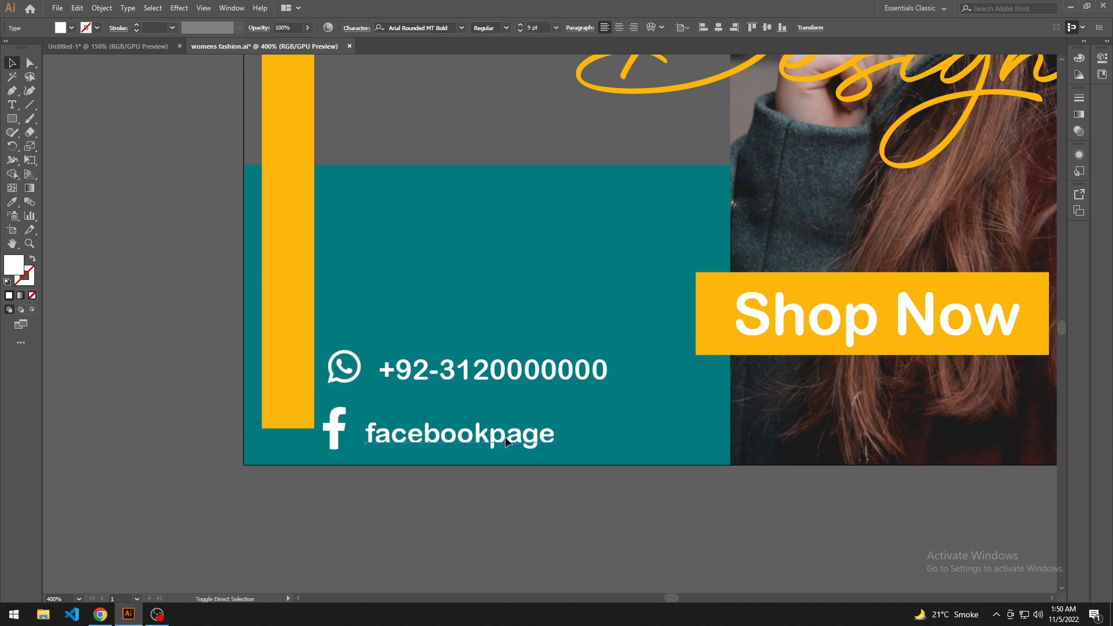
{"action": "left_click", "coordinate": [520, 555]}
{"action": "left_click_drag", "start_coordinate": [532, 552], "coordinate": [545, 511]}
{"action": "scroll", "coordinate": [527, 525], "scroll_direction": "up", "scroll_amount": 1}
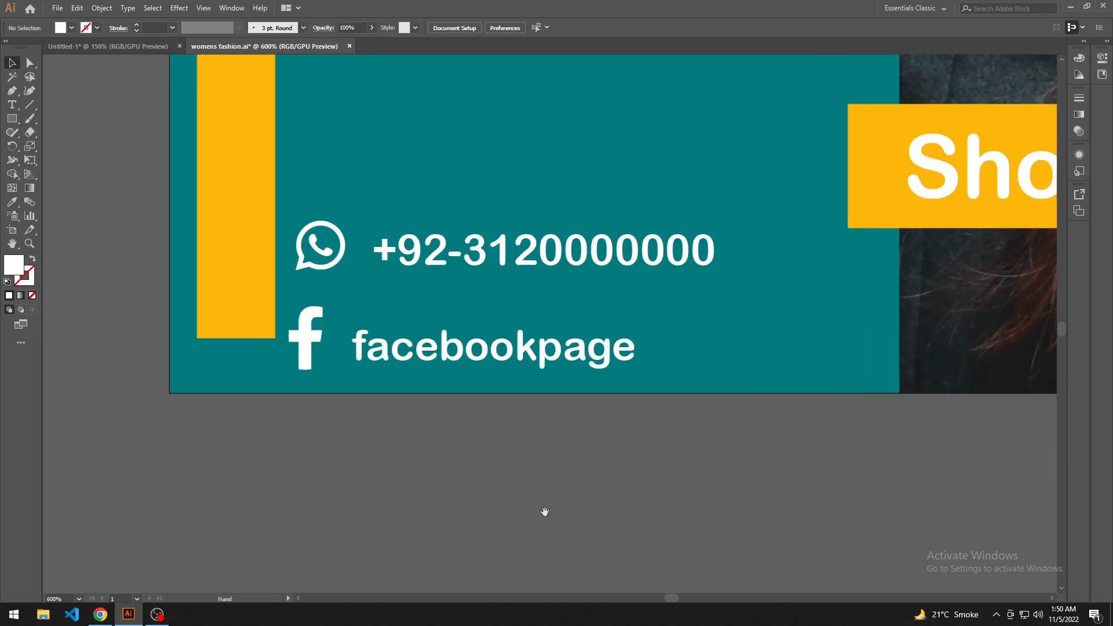
{"action": "left_click_drag", "start_coordinate": [435, 348], "coordinate": [458, 350]}
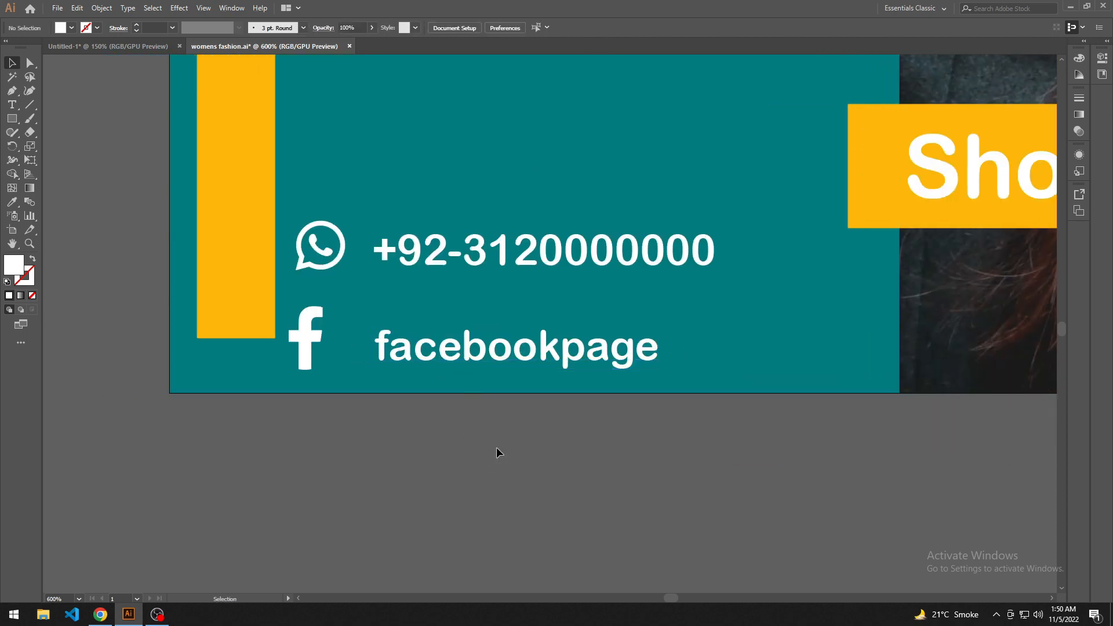
Shrink the Facebook f icon slightly to match the smaller text
{"action": "left_click", "coordinate": [321, 336]}
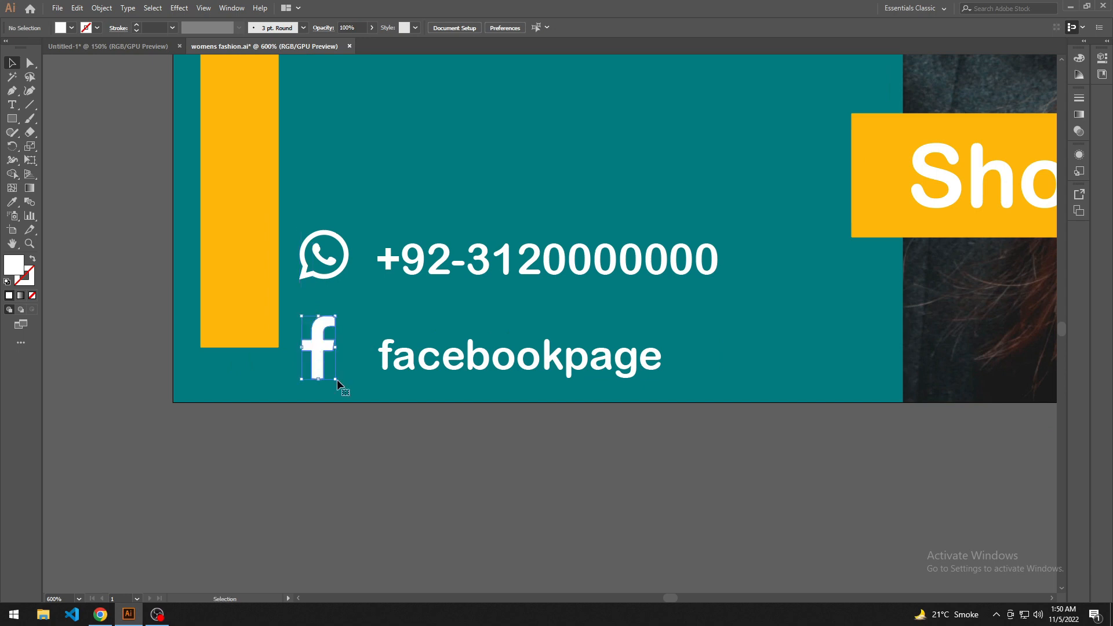
{"action": "scroll", "coordinate": [402, 471], "scroll_direction": "down", "scroll_amount": 6}
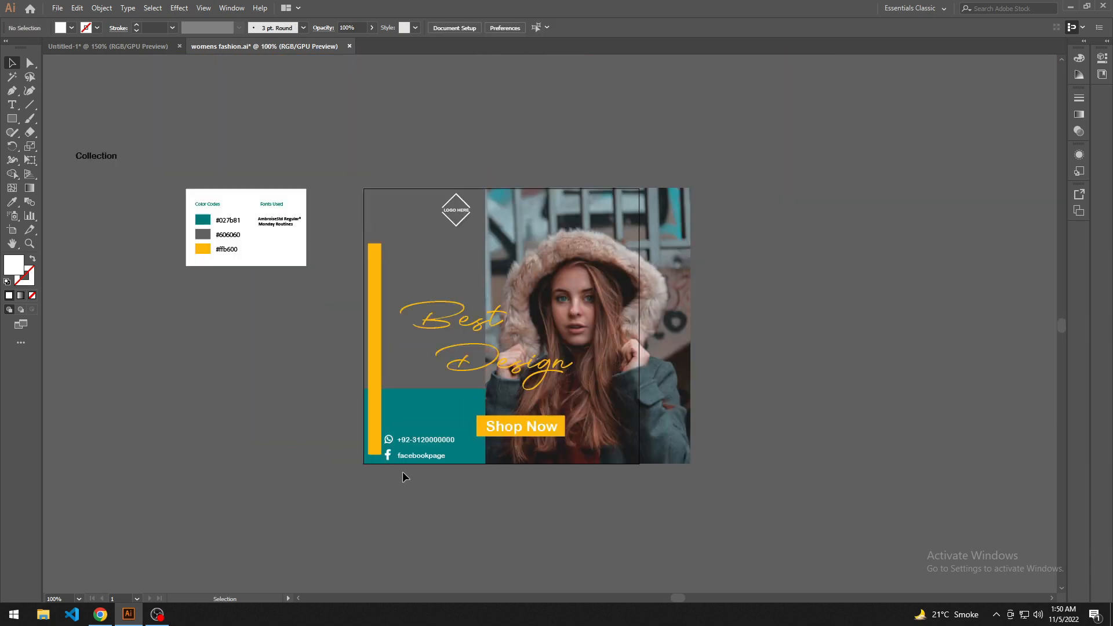
{"action": "scroll", "coordinate": [404, 474], "scroll_direction": "up", "scroll_amount": 6}
{"action": "left_click", "coordinate": [323, 400]}
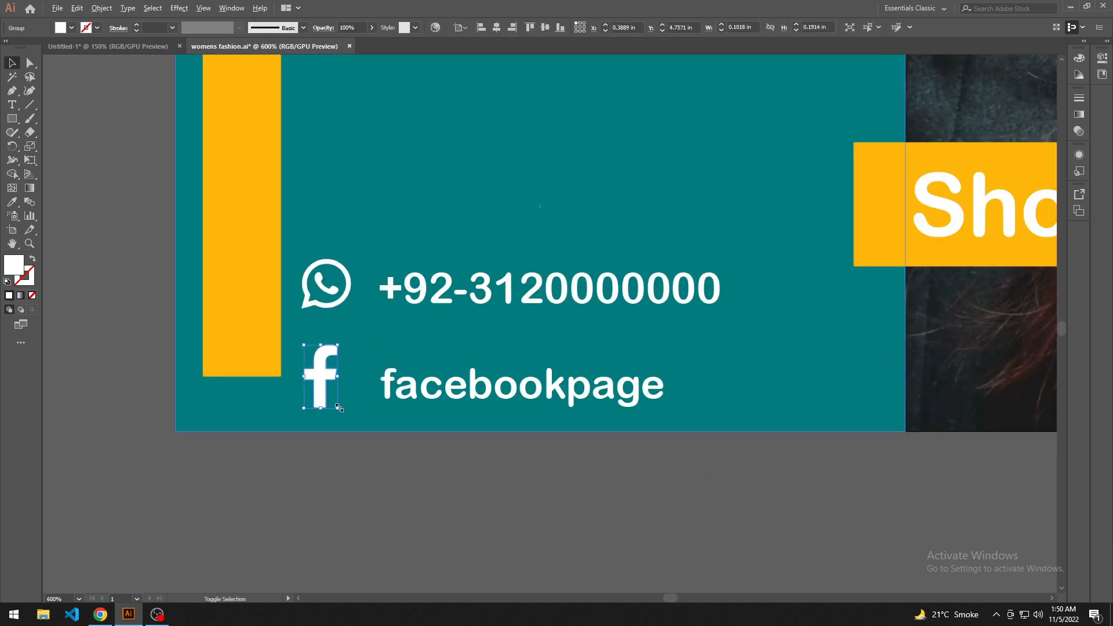
{"action": "left_click_drag", "start_coordinate": [338, 409], "coordinate": [335, 405]}
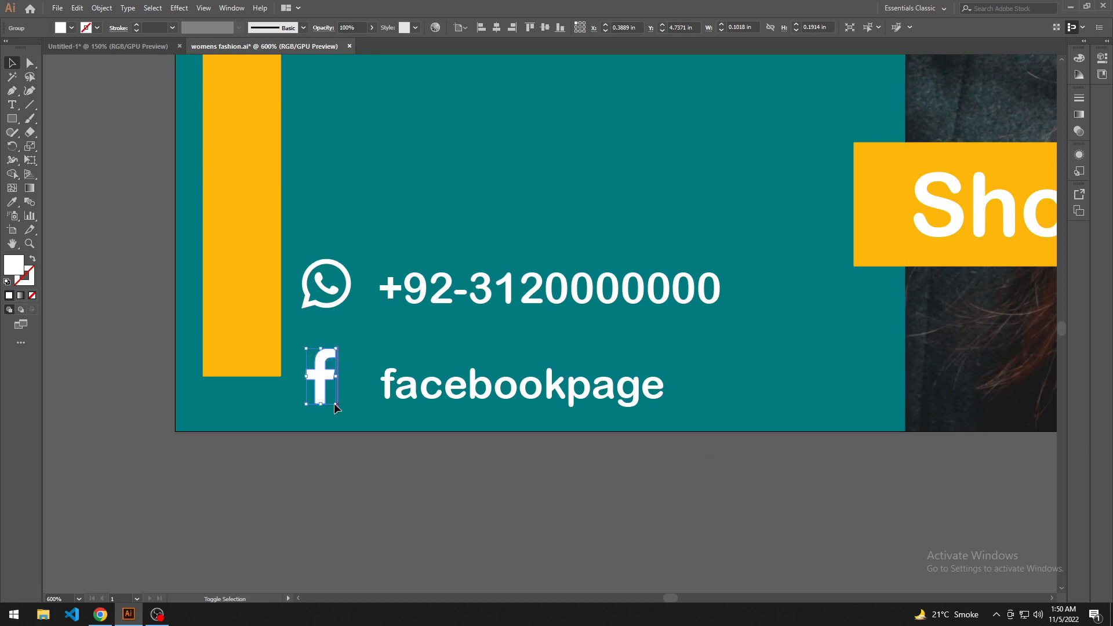
{"action": "left_click", "coordinate": [430, 511]}
{"action": "left_click_drag", "start_coordinate": [430, 510], "coordinate": [421, 496]}
{"action": "scroll", "coordinate": [398, 477], "scroll_direction": "down", "scroll_amount": 4}
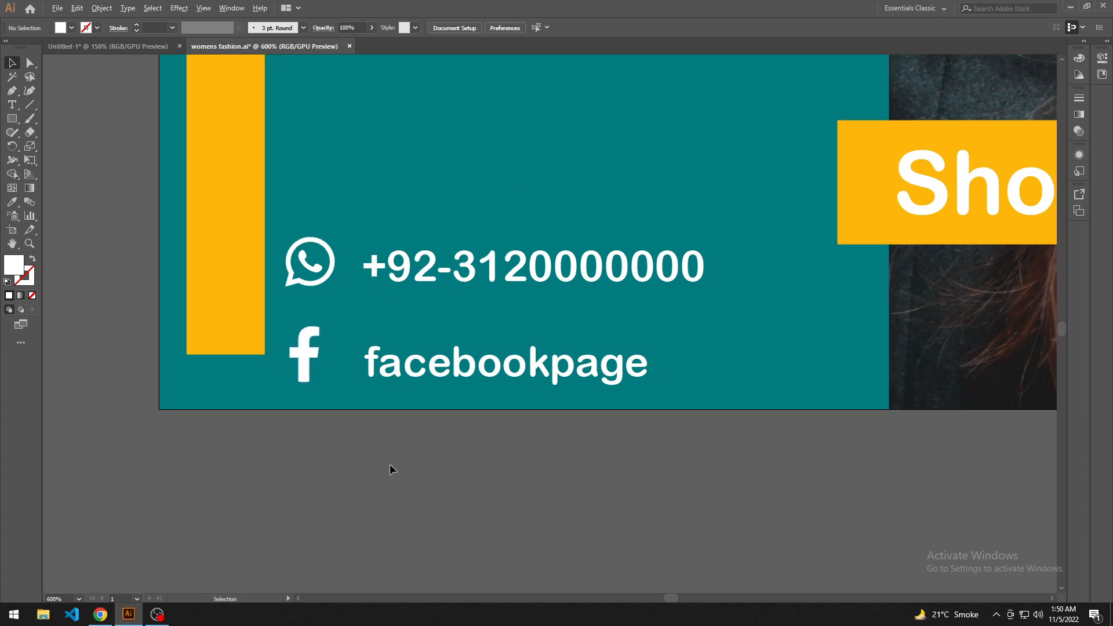
{"action": "left_click", "coordinate": [273, 456]}
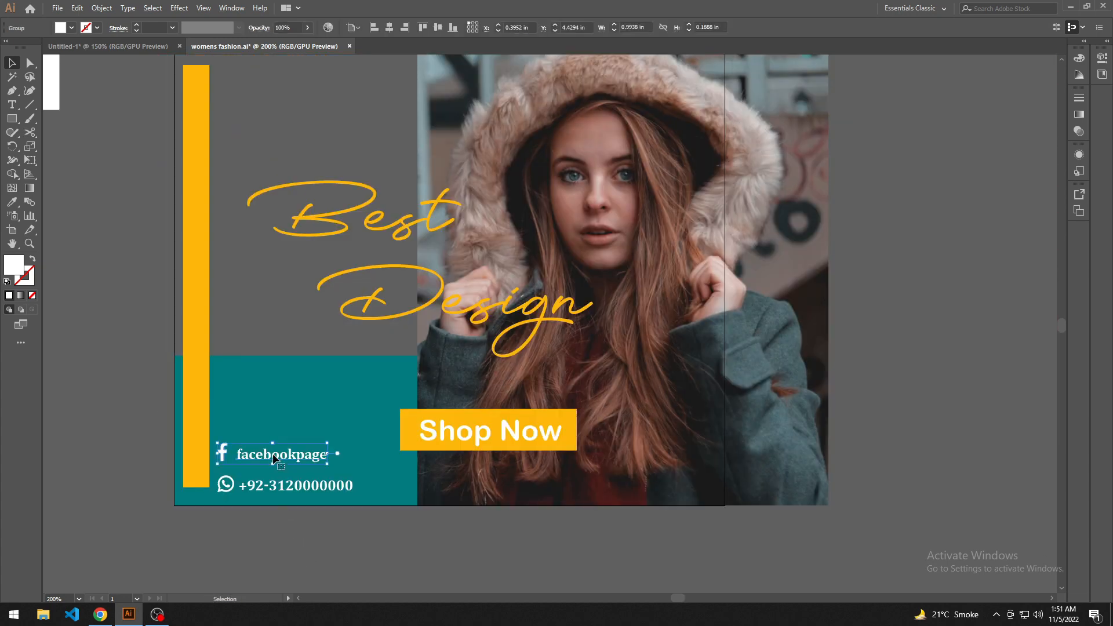
Delete the Facebook line and shift the WhatsApp phone line along the teal band's bottom
{"action": "key", "text": "Delete"}
{"action": "left_click_drag", "start_coordinate": [308, 527], "coordinate": [432, 535]}
{"action": "left_click_drag", "start_coordinate": [363, 483], "coordinate": [381, 488]}
{"action": "left_click", "coordinate": [227, 438], "text": "shift"}
{"action": "left_click_drag", "start_coordinate": [227, 438], "coordinate": [236, 405]}
{"action": "key", "text": "ctrl+z"}
{"action": "left_click_drag", "start_coordinate": [300, 487], "coordinate": [276, 483]}
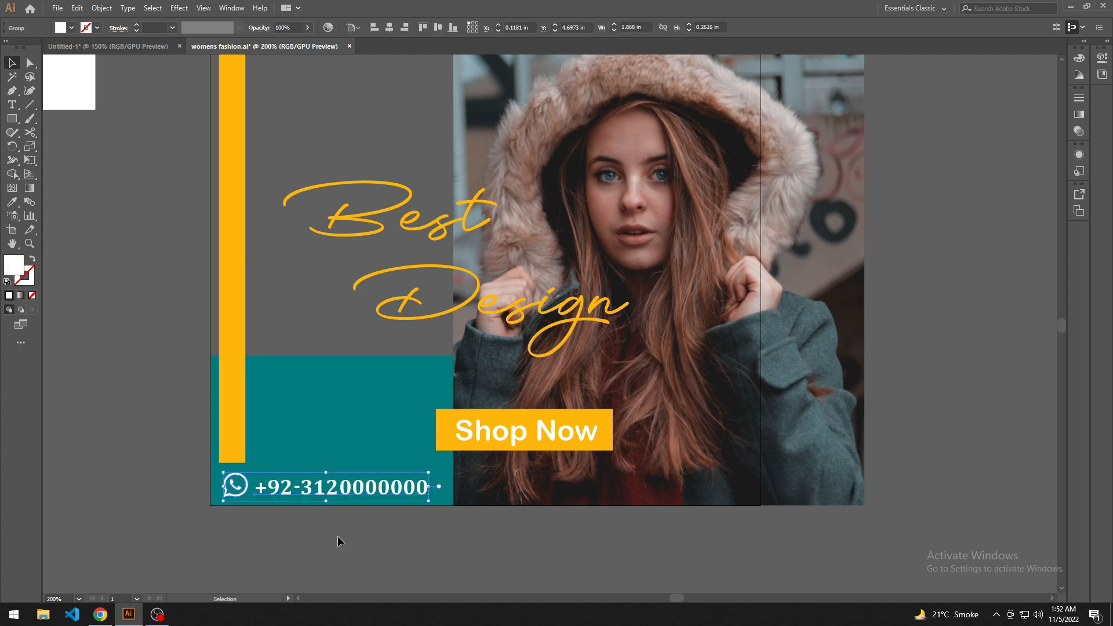
Raise the phone line and yellow bar together, then view the whole banner
{"action": "mouse_move", "coordinate": [262, 440]}
{"action": "left_mouse_down"}
{"action": "mouse_move", "coordinate": [270, 486]}
{"action": "mouse_move", "coordinate": [244, 455]}
{"action": "left_mouse_up"}
{"action": "left_click", "coordinate": [244, 465], "text": "shift"}
{"action": "left_click", "coordinate": [173, 452]}
{"action": "left_click_drag", "start_coordinate": [178, 466], "coordinate": [157, 446]}
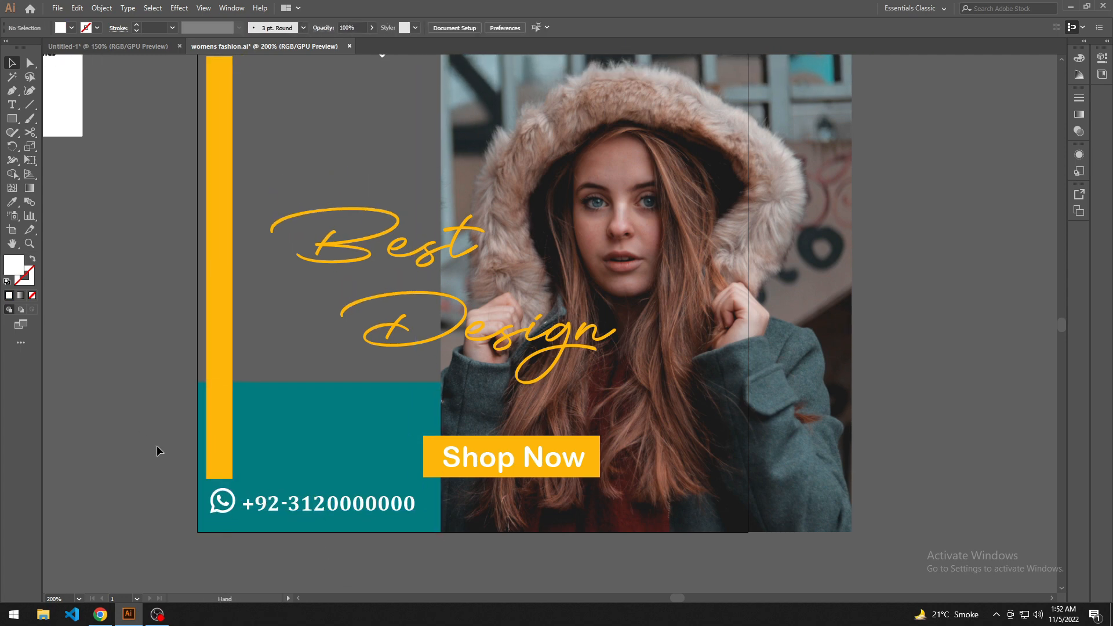
{"action": "scroll", "coordinate": [139, 471], "scroll_direction": "down", "scroll_amount": 2}
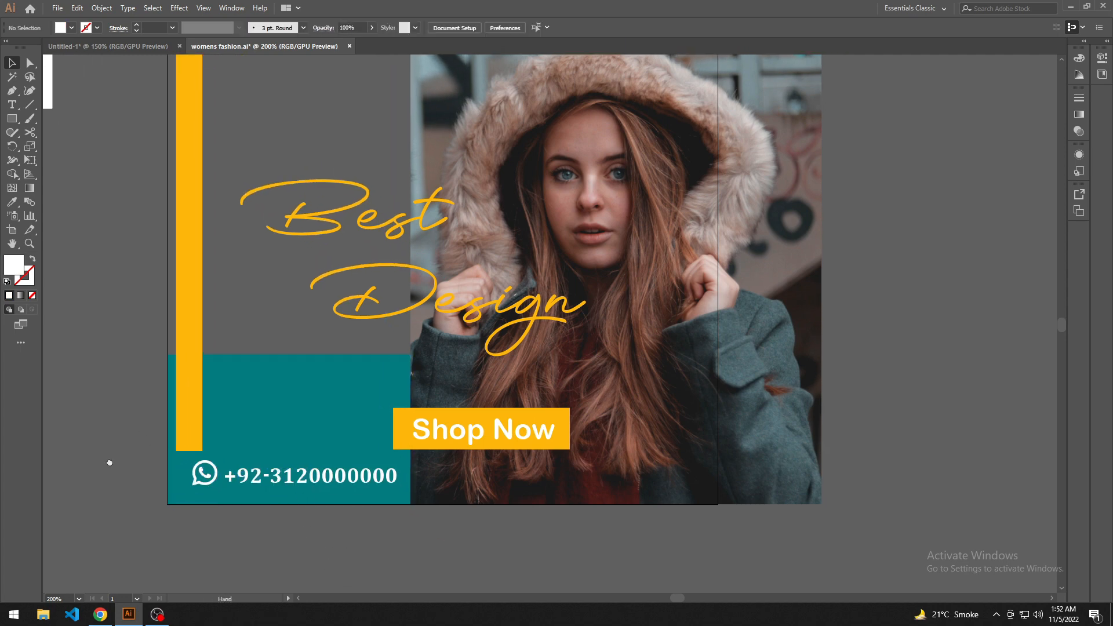
{"action": "left_click_drag", "start_coordinate": [301, 541], "coordinate": [460, 576]}
{"action": "left_click", "coordinate": [298, 517]}
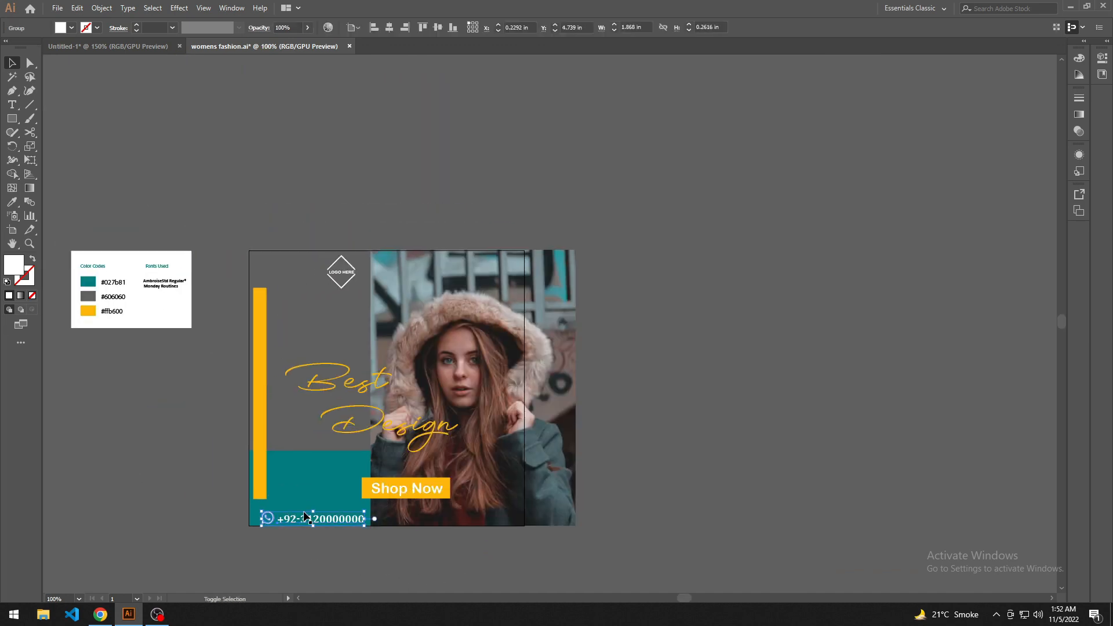
Nudge the WhatsApp phone line slightly up, clear of the banner's bottom edge, and recentre the view
{"action": "key", "text": "z"}
{"action": "key", "text": "ctrl+z"}
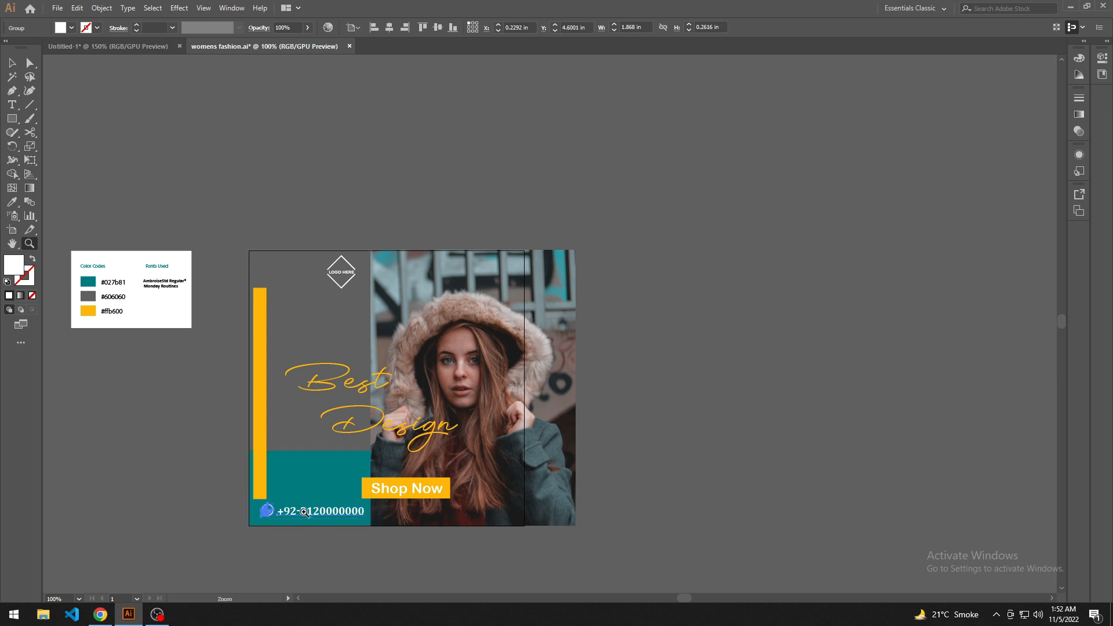
{"action": "key", "text": "v"}
{"action": "left_click", "coordinate": [384, 560]}
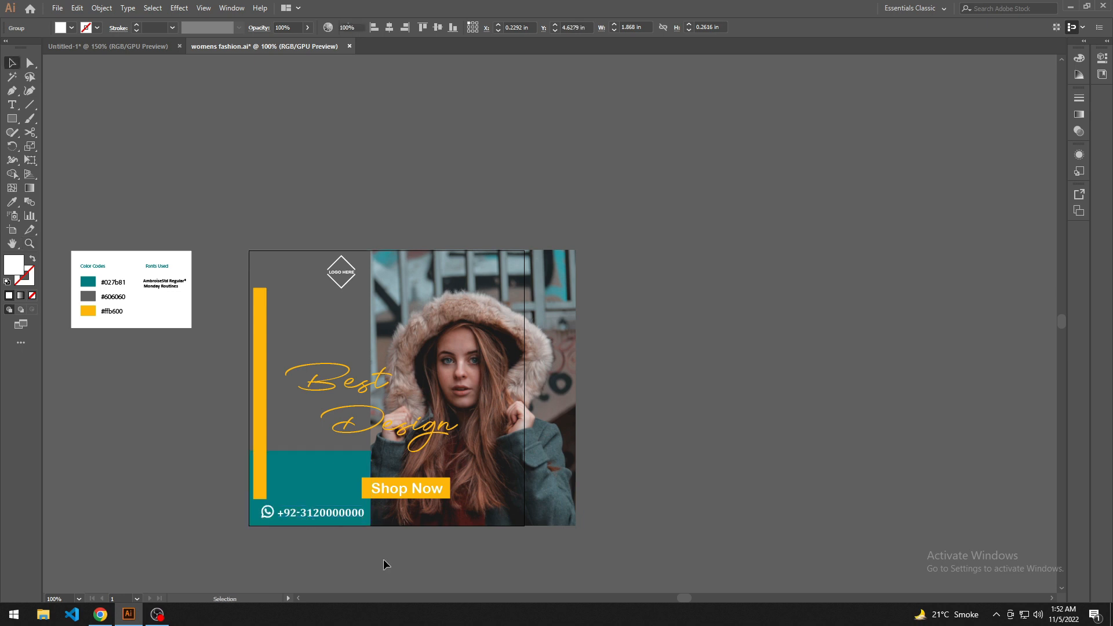
{"action": "left_click_drag", "start_coordinate": [385, 559], "coordinate": [417, 612]}
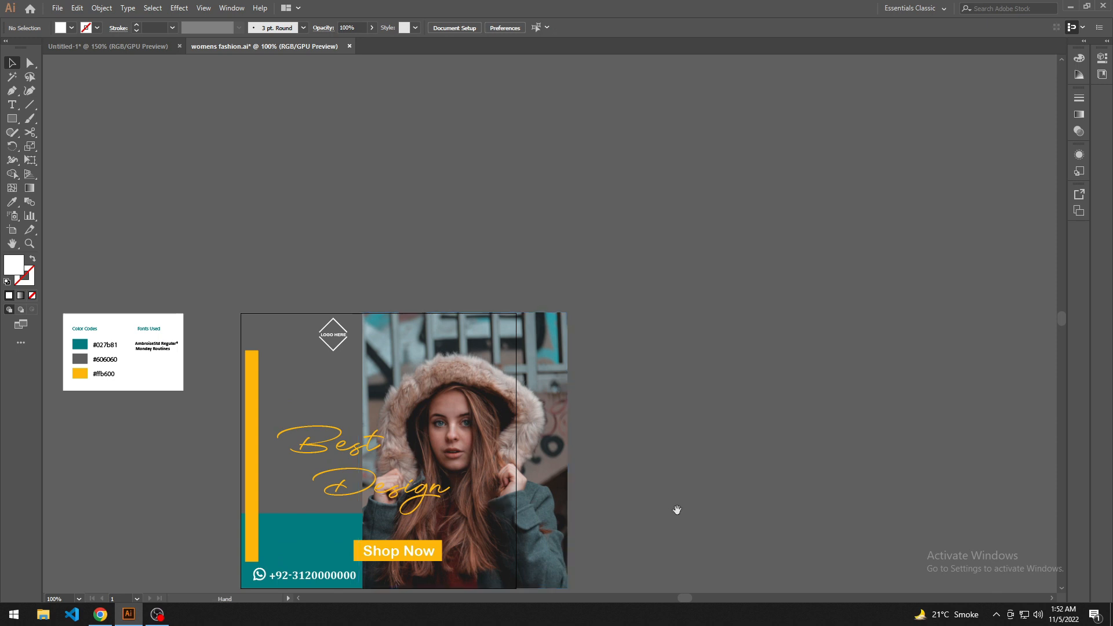
{"action": "left_click_drag", "start_coordinate": [676, 509], "coordinate": [738, 407]}
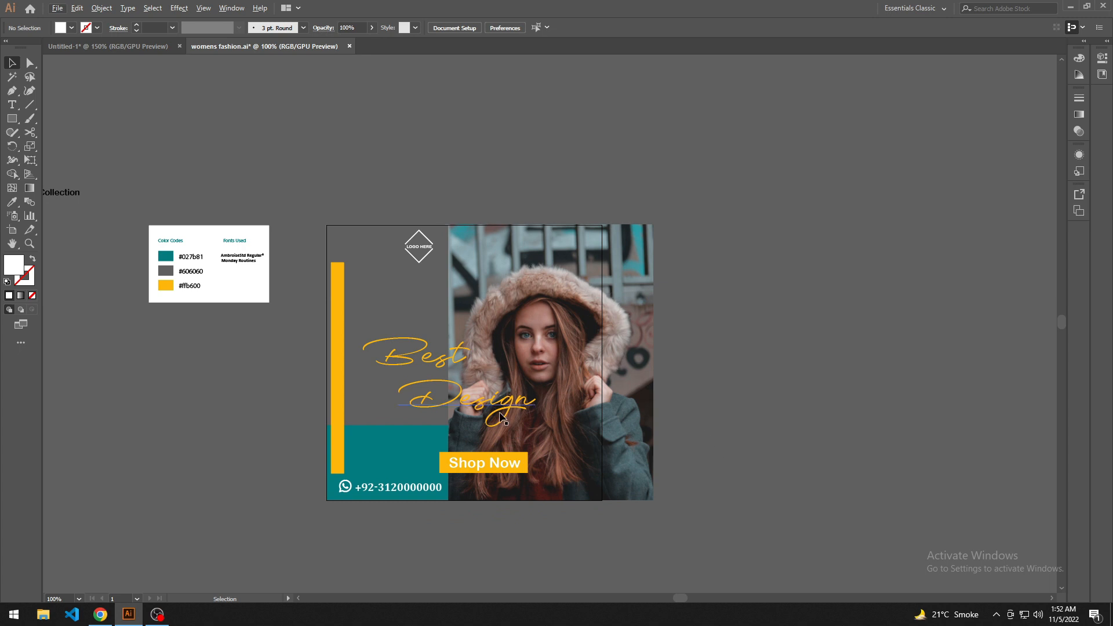
Alt-drag a copy of the Collection text just below it and change the copy to read Winter
{"action": "left_click_drag", "start_coordinate": [716, 443], "coordinate": [721, 465]}
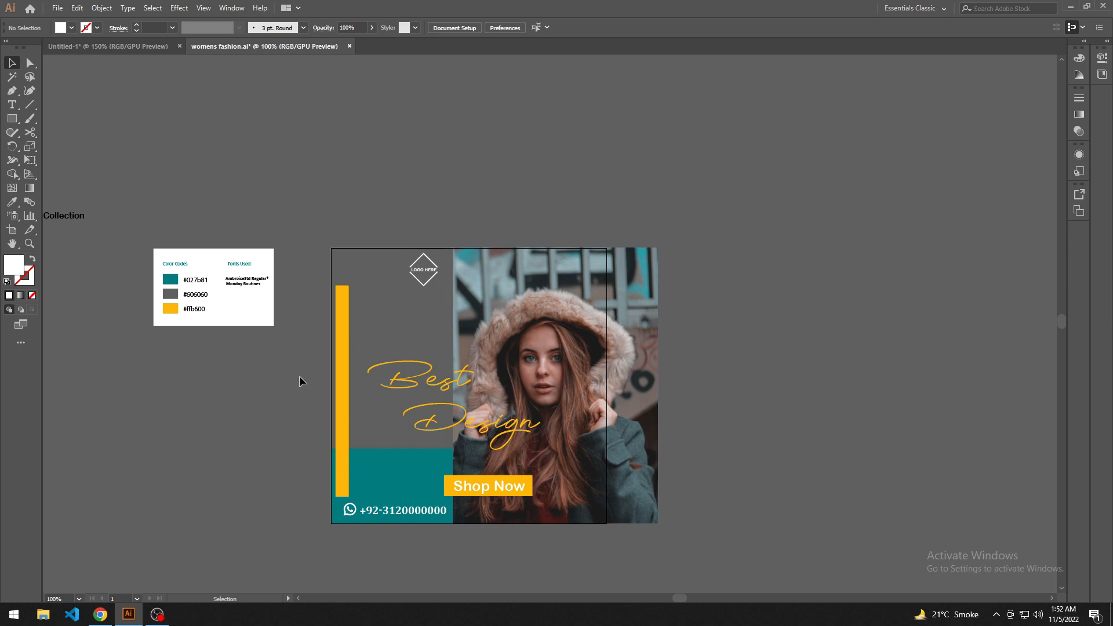
{"action": "left_click_drag", "start_coordinate": [88, 284], "coordinate": [261, 356]}
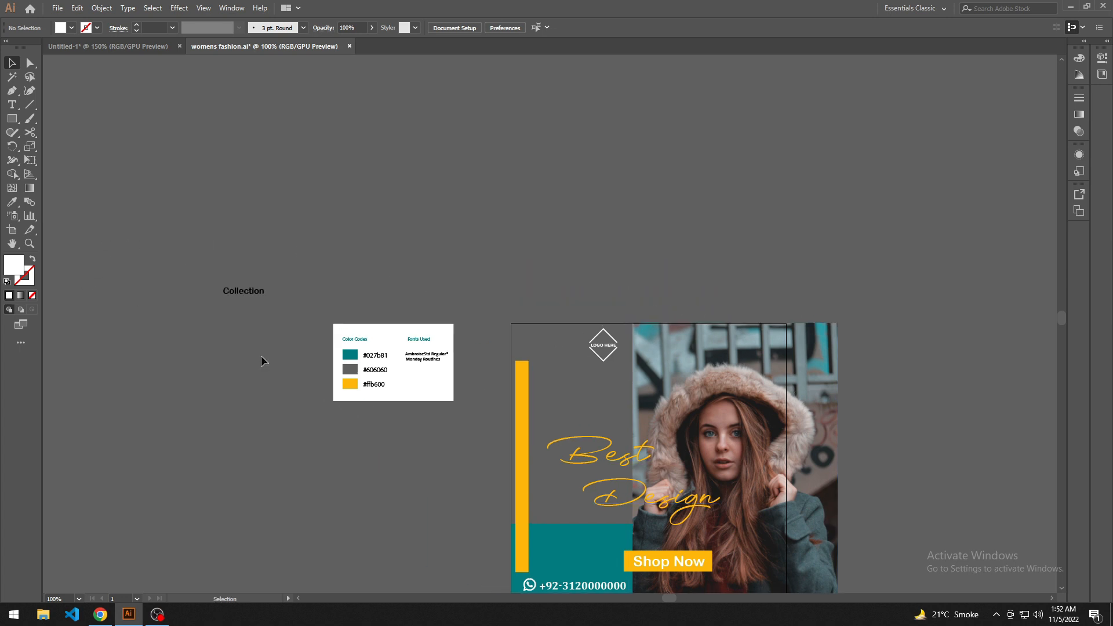
{"action": "left_click_drag", "start_coordinate": [239, 297], "coordinate": [241, 316]}
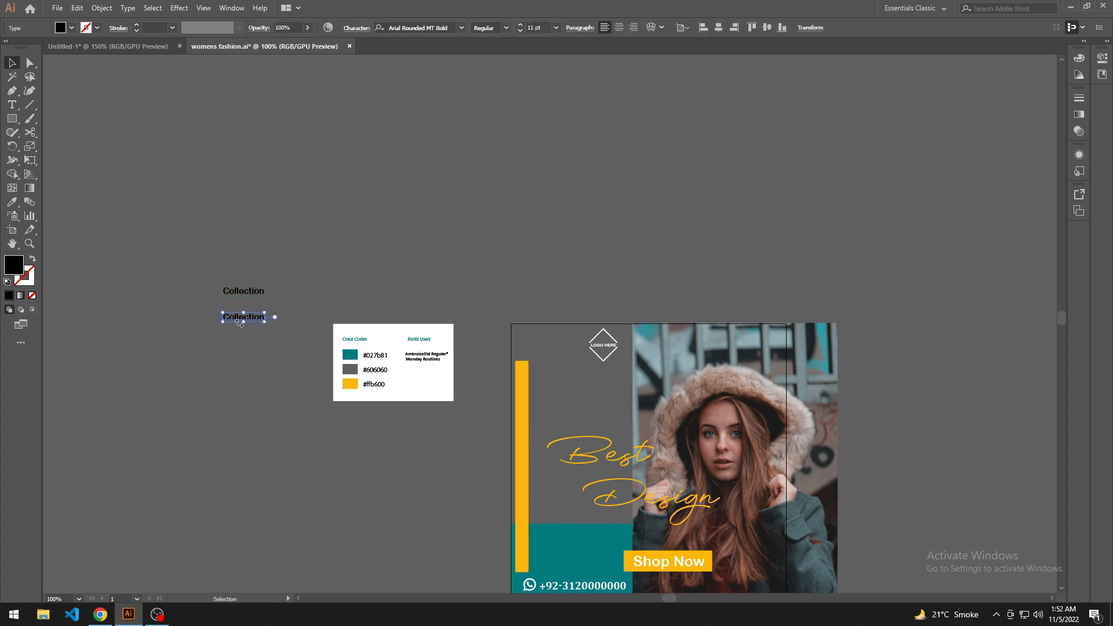
{"action": "double_click", "coordinate": [241, 316]}
{"action": "double_click", "coordinate": [241, 318]}
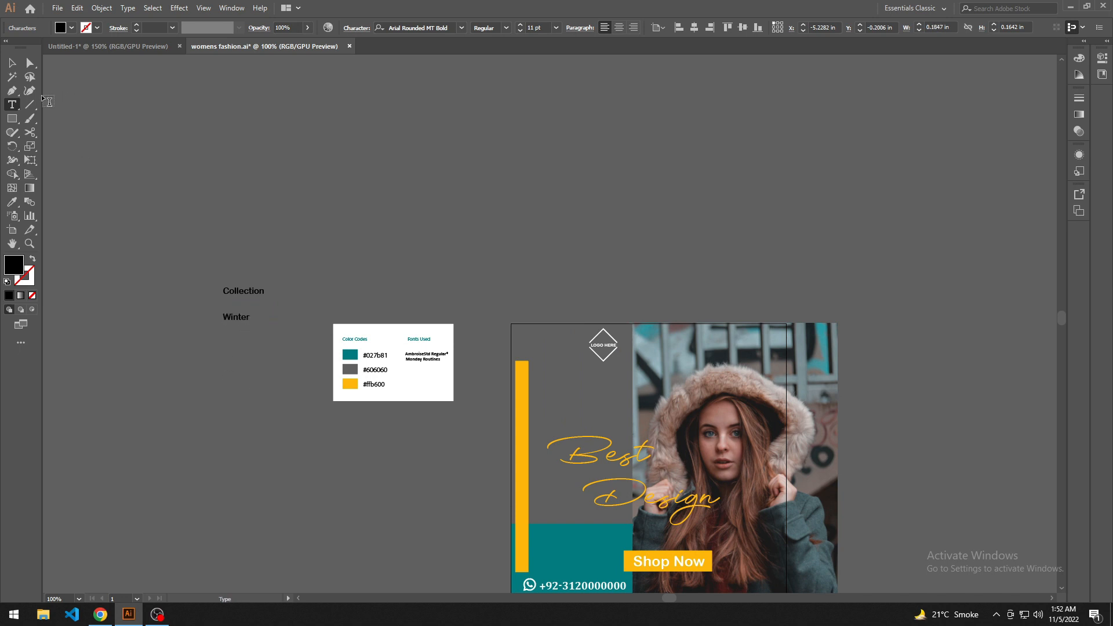
{"action": "left_click", "coordinate": [14, 68]}
{"action": "left_click", "coordinate": [171, 267]}
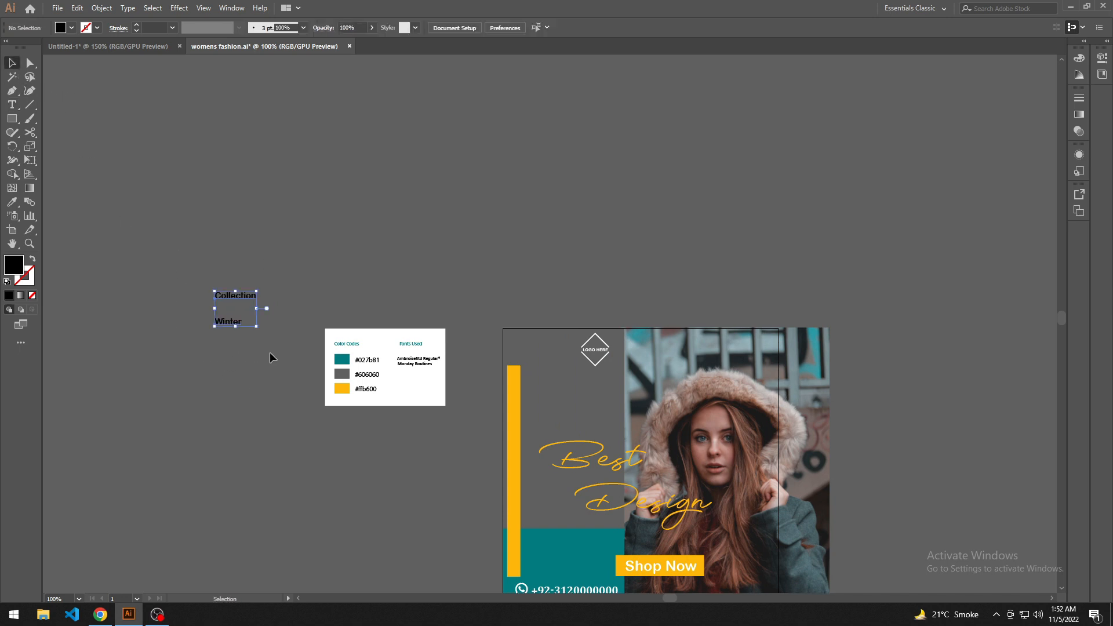
Set the text in Ambroise Regular, scale it to about 56 pt, and make it all caps
{"action": "left_click", "coordinate": [429, 28]}
{"action": "type", "text": "a"}
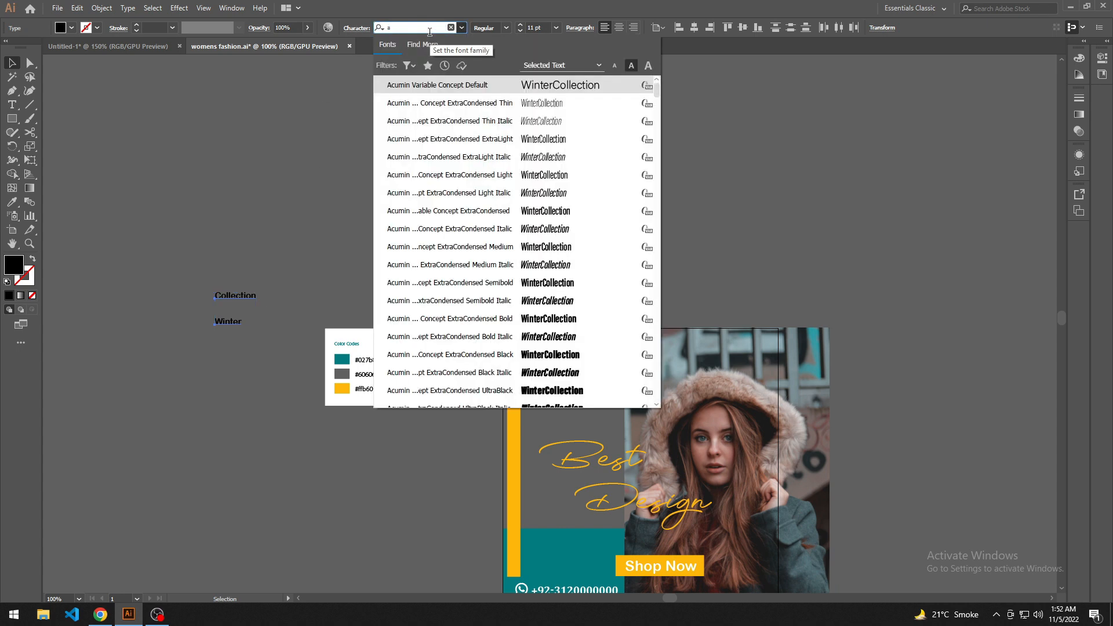
{"action": "type", "text": "m"}
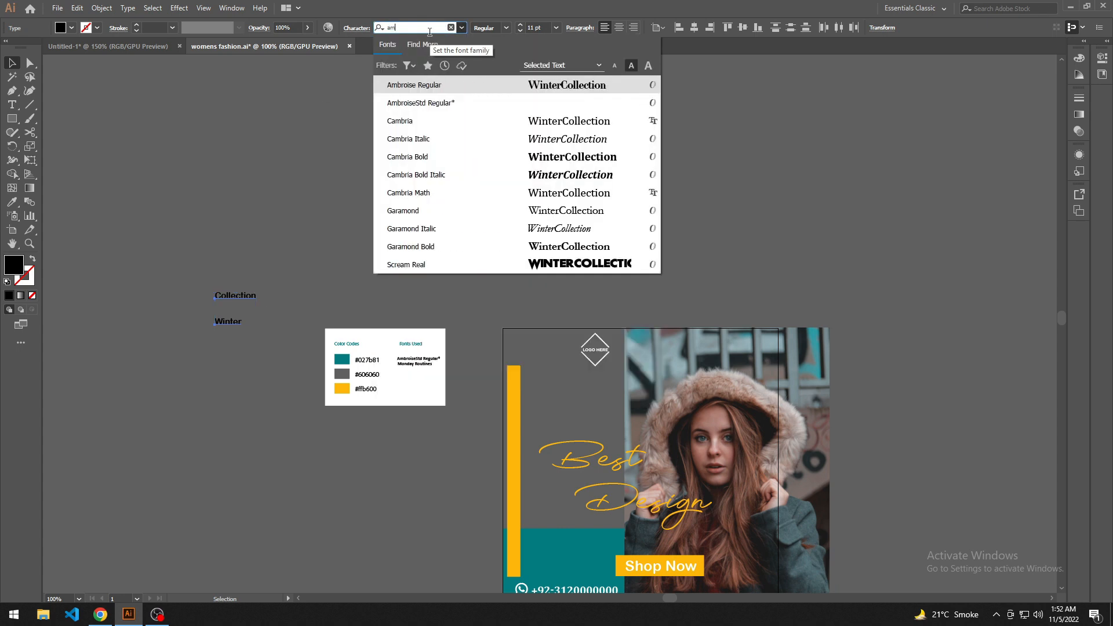
{"action": "left_click", "coordinate": [506, 81]}
{"action": "left_click_drag", "start_coordinate": [254, 327], "coordinate": [221, 378]}
{"action": "key", "text": "ctrl+t"}
{"action": "left_click", "coordinate": [527, 285]}
{"action": "left_click", "coordinate": [467, 282]}
Eyedropper the white fill onto both COLLECTION and WINTER
{"action": "left_click_drag", "start_coordinate": [164, 280], "coordinate": [185, 348]}
{"action": "key", "text": "i"}
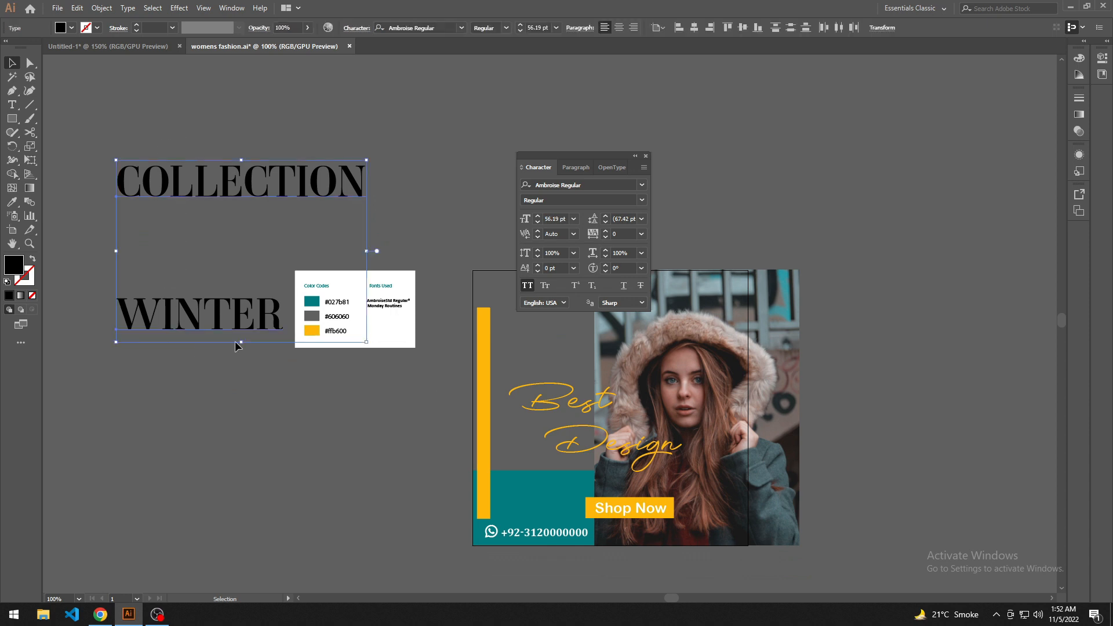
{"action": "left_click", "coordinate": [380, 318]}
{"action": "key", "text": "v"}
{"action": "left_click", "coordinate": [359, 444]}
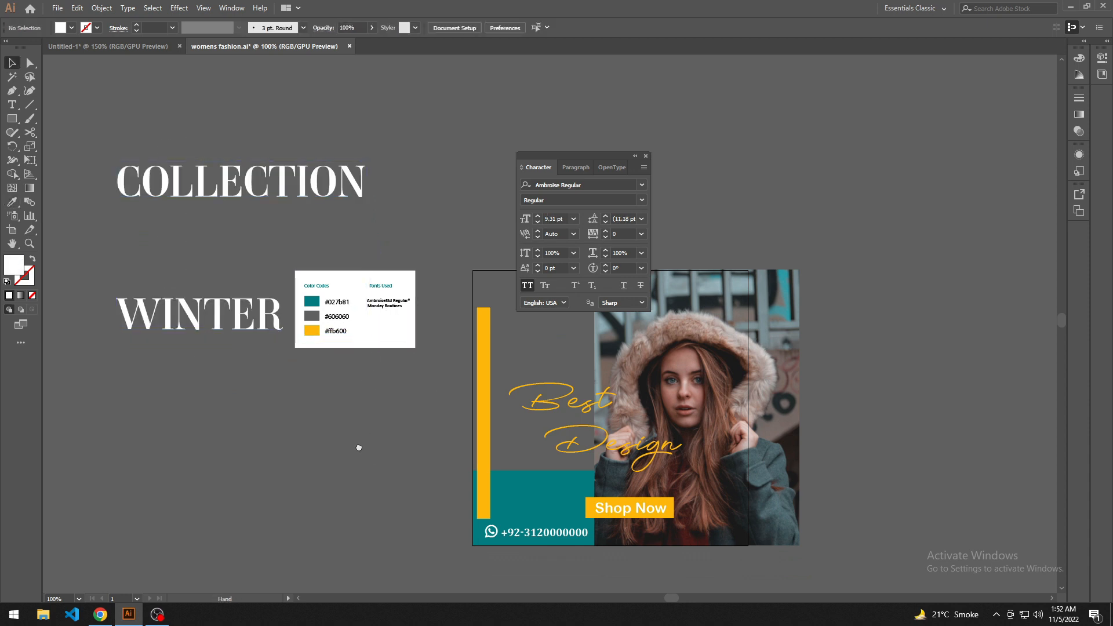
Move WINTER onto the poster's teal band and bring it in front of the photo
{"action": "left_click_drag", "start_coordinate": [357, 446], "coordinate": [325, 412]}
{"action": "left_click_drag", "start_coordinate": [217, 147], "coordinate": [220, 429]}
{"action": "left_click_drag", "start_coordinate": [166, 279], "coordinate": [574, 457]}
{"action": "right_click", "coordinate": [577, 456]}
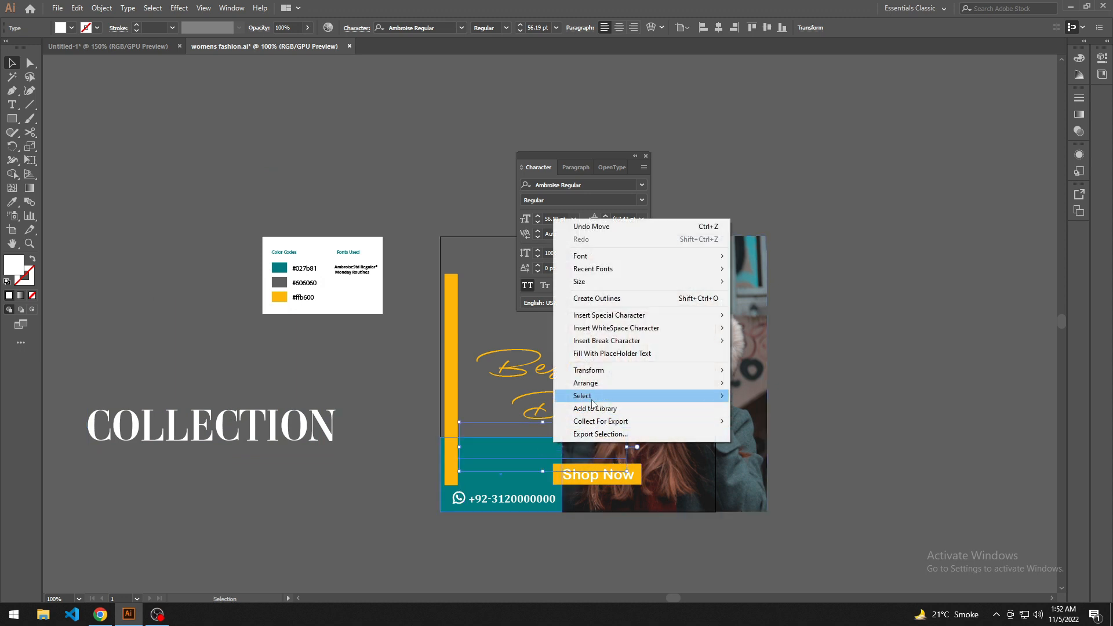
{"action": "mouse_move", "coordinate": [672, 385]}
{"action": "left_click", "coordinate": [735, 384]}
{"action": "left_click", "coordinate": [532, 558]}
Close the character panel and move the Design text off the poster to the left
{"action": "left_click_drag", "start_coordinate": [531, 558], "coordinate": [385, 512]}
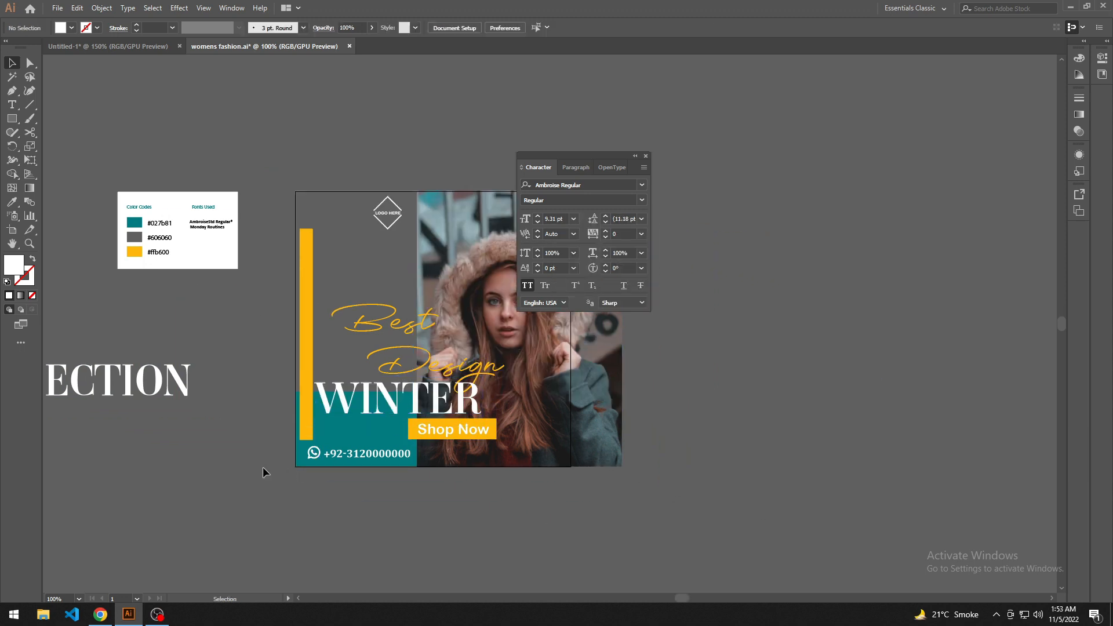
{"action": "left_click_drag", "start_coordinate": [247, 418], "coordinate": [197, 489]}
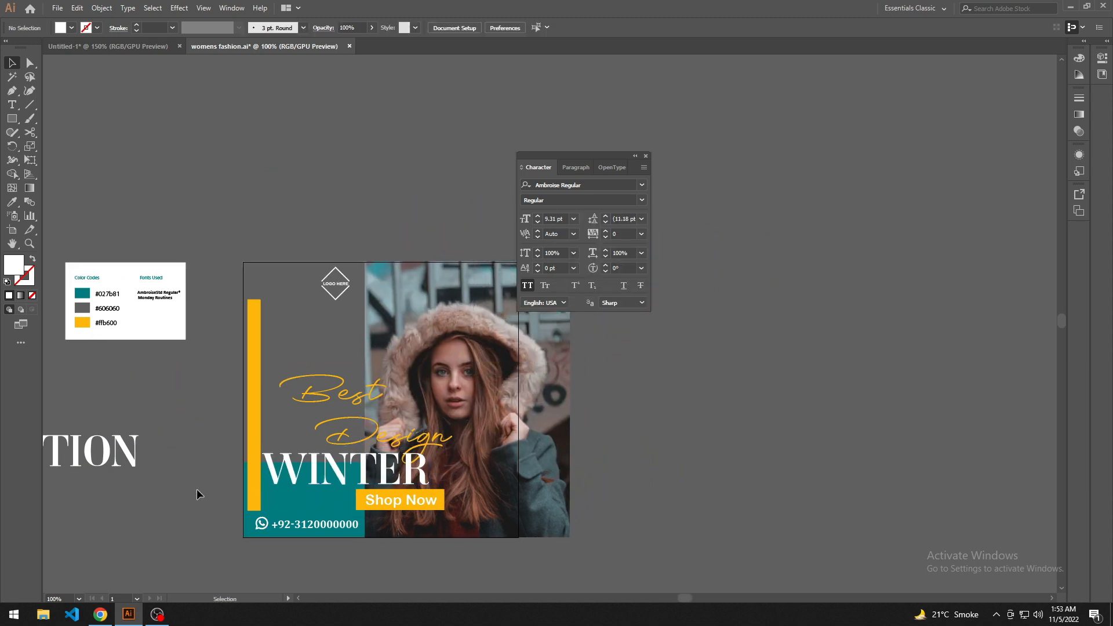
{"action": "left_click", "coordinate": [646, 156]}
{"action": "left_click_drag", "start_coordinate": [676, 353], "coordinate": [680, 317]}
{"action": "scroll", "coordinate": [531, 349], "scroll_direction": "down", "scroll_amount": 1}
{"action": "left_click_drag", "start_coordinate": [628, 392], "coordinate": [662, 368]}
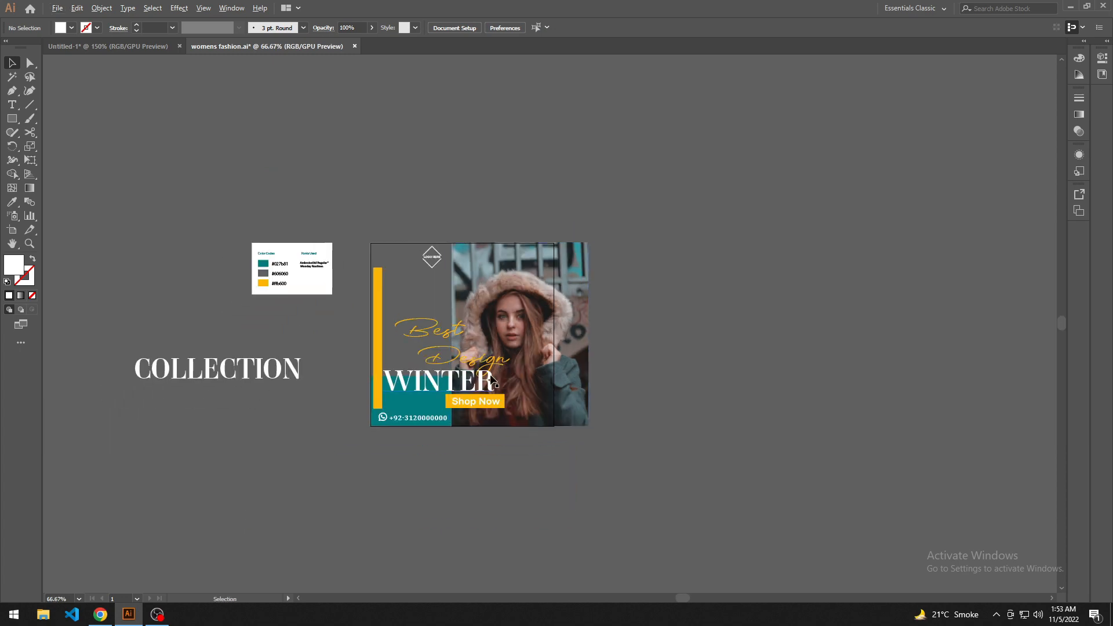
{"action": "scroll", "coordinate": [492, 380], "scroll_direction": "up", "scroll_amount": 3}
{"action": "left_click_drag", "start_coordinate": [518, 396], "coordinate": [219, 289]}
{"action": "left_click", "coordinate": [442, 434]}
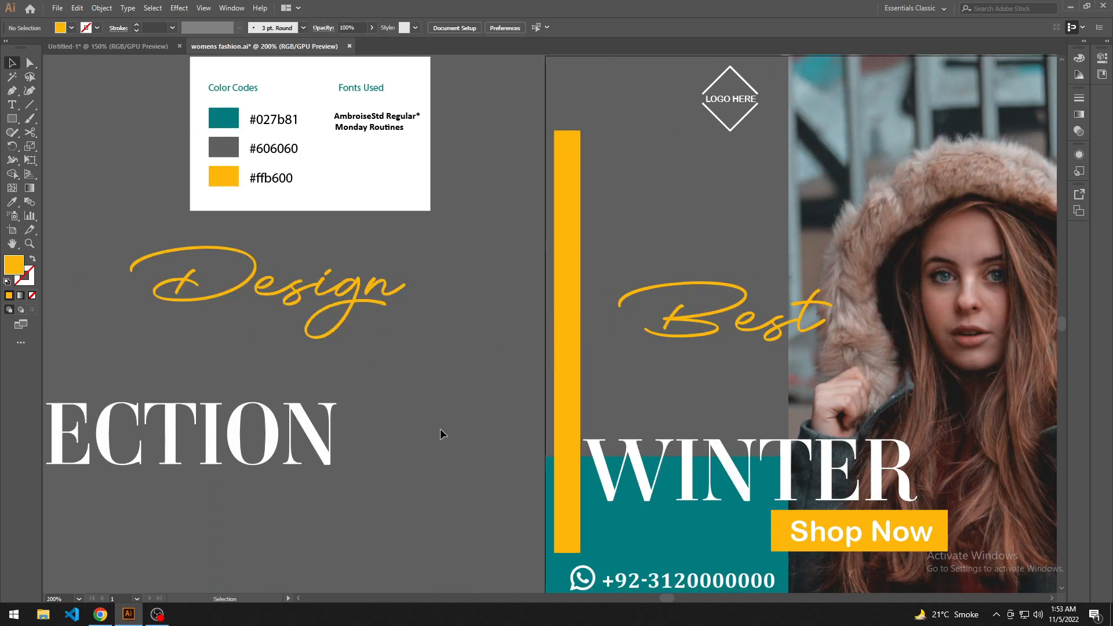
Nudge WINTER into place and move COLLECTION onto the poster near Shop Now
{"action": "left_click_drag", "start_coordinate": [533, 447], "coordinate": [238, 295]}
{"action": "scroll", "coordinate": [239, 294], "scroll_direction": "down", "scroll_amount": 2}
{"action": "left_click_drag", "start_coordinate": [313, 310], "coordinate": [329, 370]}
{"action": "left_click", "coordinate": [141, 333]}
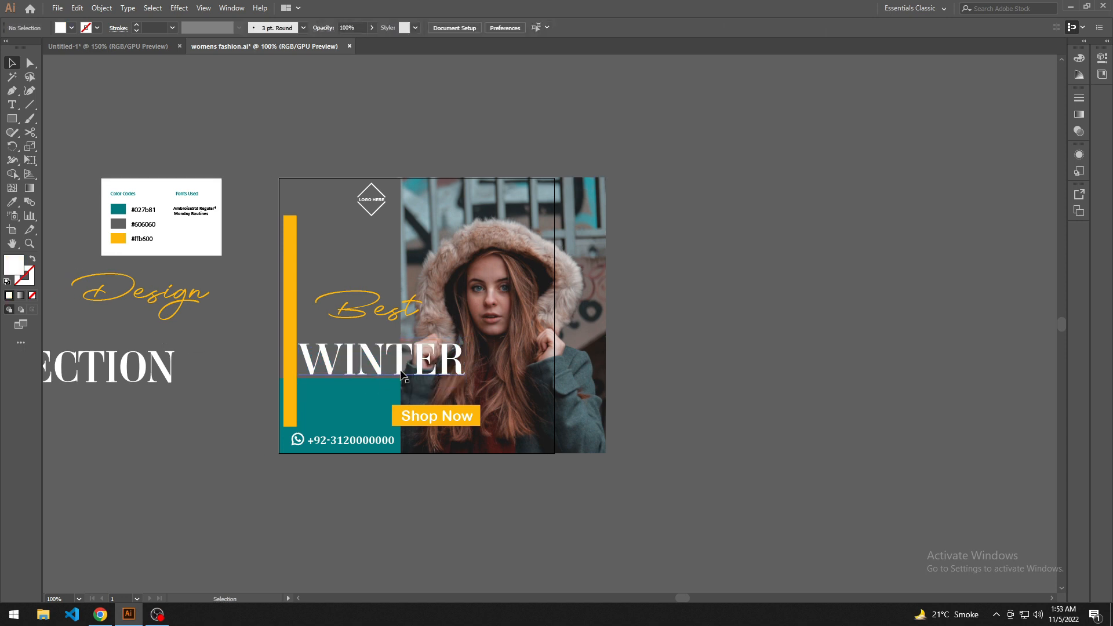
{"action": "left_click_drag", "start_coordinate": [401, 375], "coordinate": [396, 371]}
{"action": "left_click", "coordinate": [207, 365]}
{"action": "left_click_drag", "start_coordinate": [375, 329], "coordinate": [388, 340]}
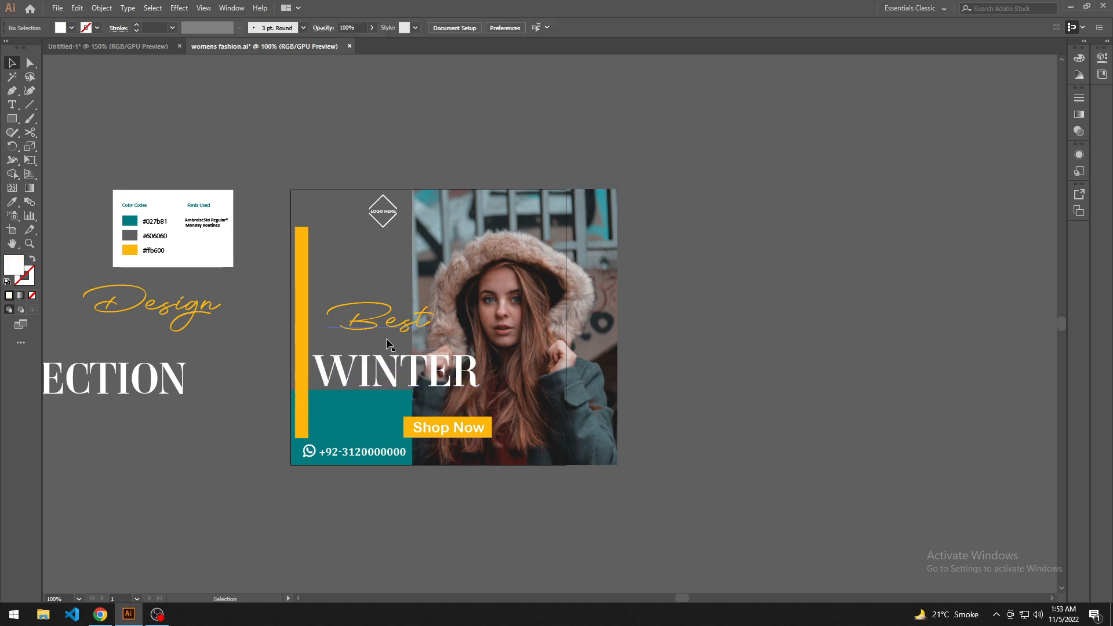
{"action": "left_click_drag", "start_coordinate": [191, 376], "coordinate": [479, 418]}
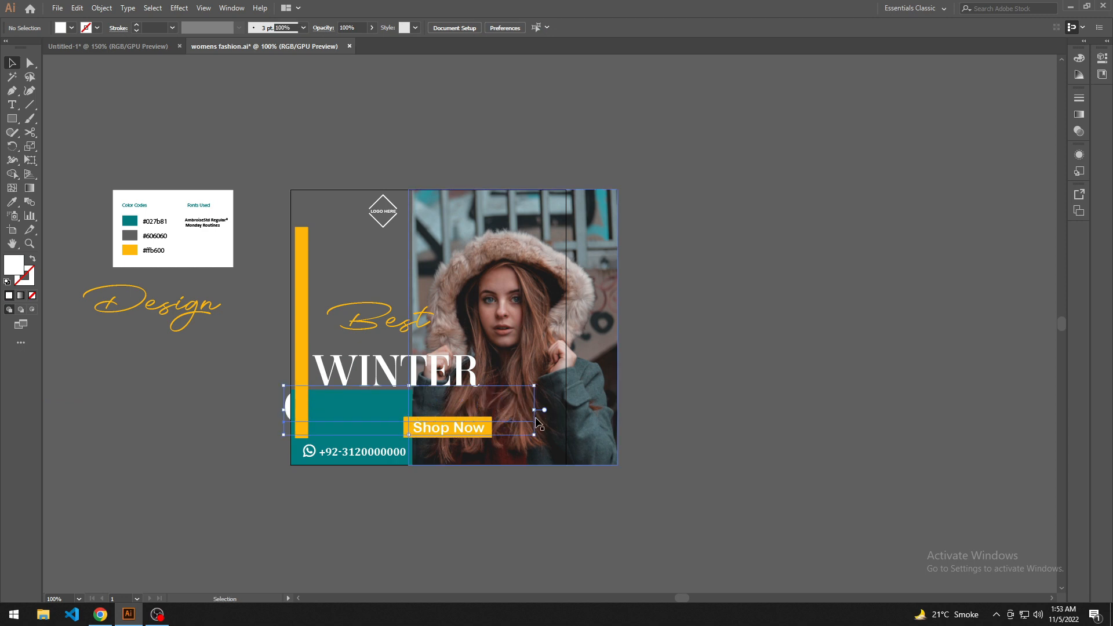
Bring COLLECTION to the front, place it under WINTER, and size it to 34.19 pt
{"action": "right_click", "coordinate": [479, 417]}
{"action": "mouse_move", "coordinate": [571, 354]}
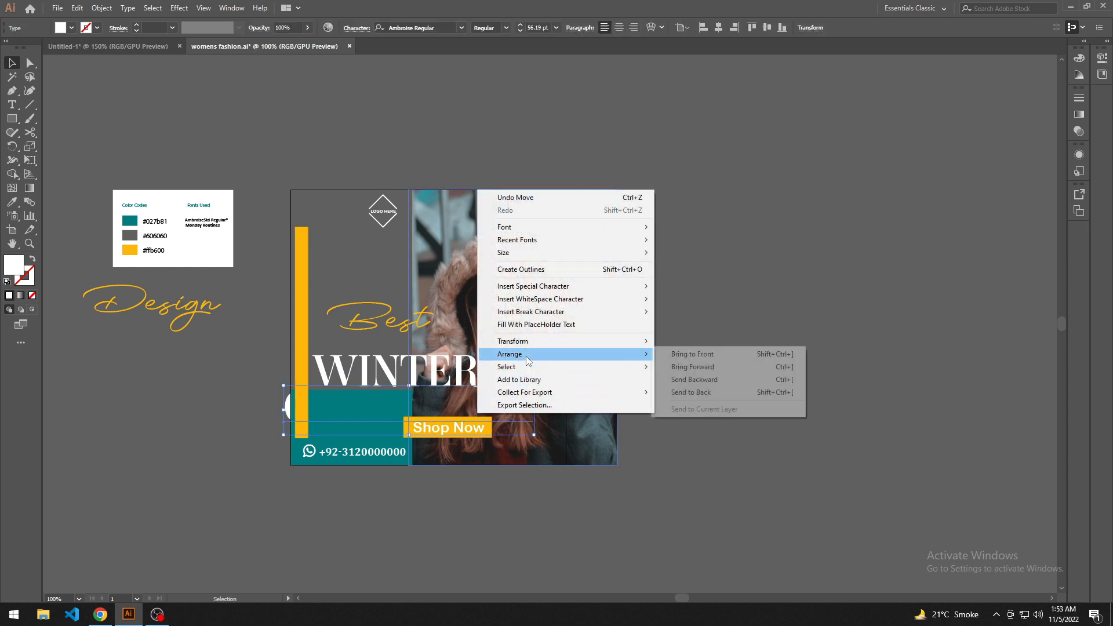
{"action": "left_click", "coordinate": [681, 355]}
{"action": "key", "text": "ctrl+shift+comma"}
{"action": "key", "text": "ctrl+shift+comma"}
{"action": "key", "text": "ctrl+shift+comma"}
{"action": "key", "text": "ctrl+shift+comma"}
{"action": "key", "text": "ctrl+shift+comma"}
{"action": "key", "text": "ctrl+shift+comma"}
{"action": "key", "text": "ctrl+shift+comma"}
{"action": "key", "text": "ctrl+shift+comma"}
{"action": "key", "text": "ctrl+shift+comma"}
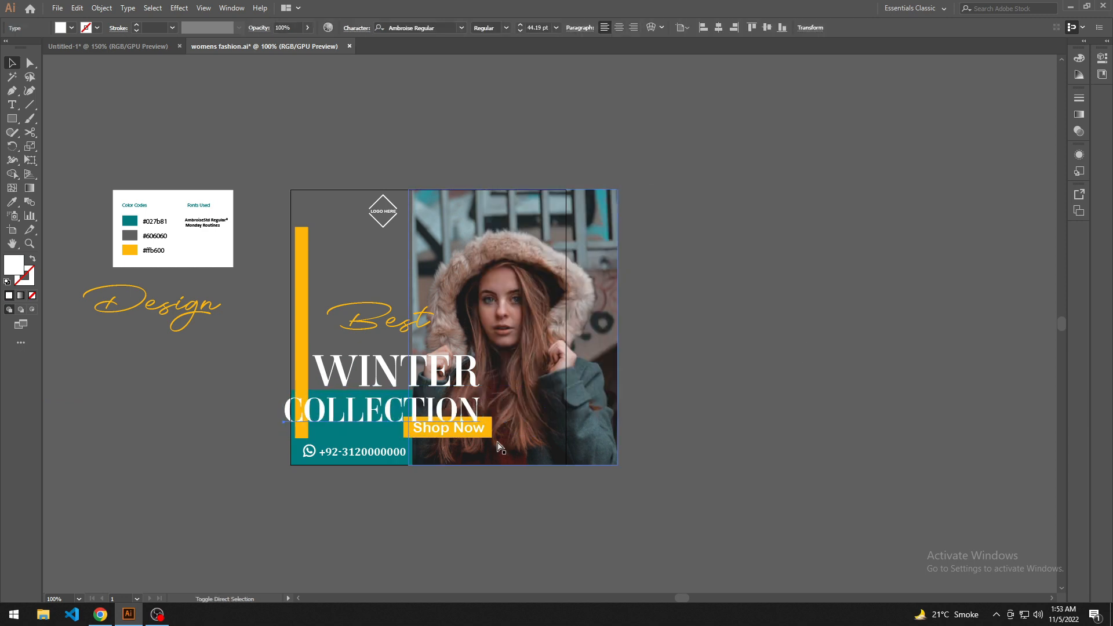
{"action": "key", "text": "ctrl+shift+comma"}
{"action": "key", "text": "ctrl+shift+comma"}
{"action": "key", "text": "ctrl+shift+comma"}
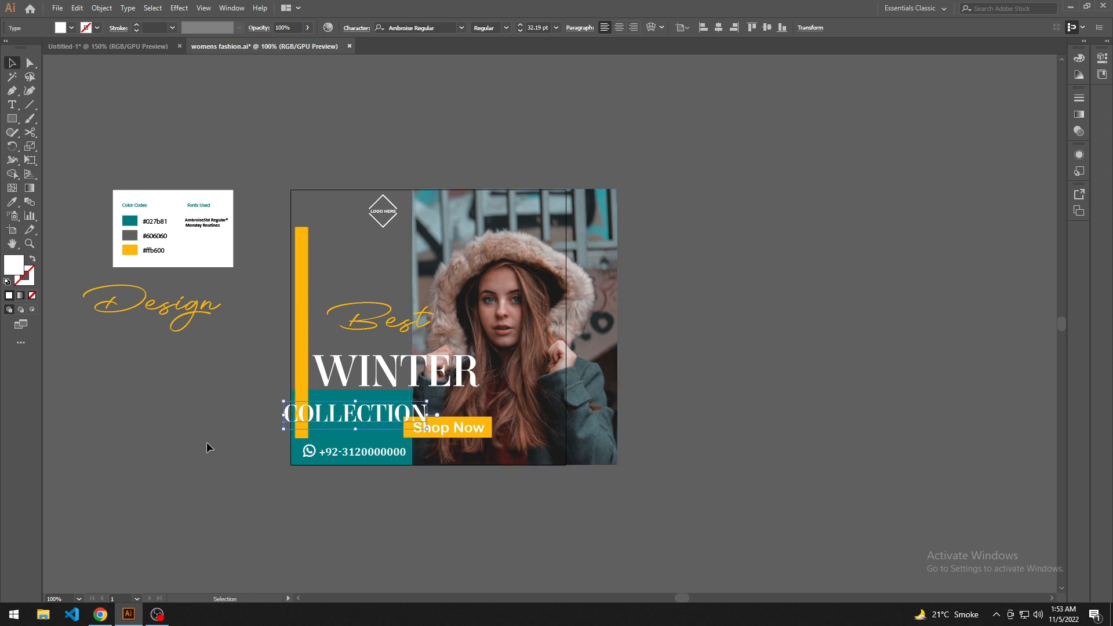
{"action": "left_click", "coordinate": [207, 442]}
{"action": "left_click_drag", "start_coordinate": [203, 444], "coordinate": [169, 446]}
{"action": "left_click_drag", "start_coordinate": [345, 412], "coordinate": [383, 408]}
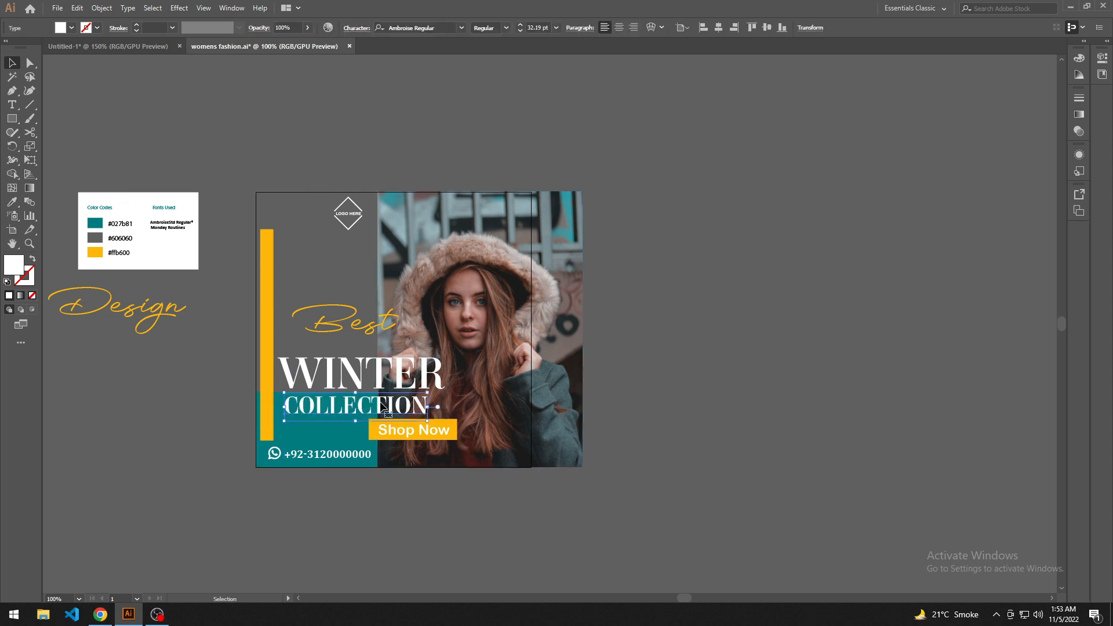
{"action": "key", "text": "ctrl+shift+period"}
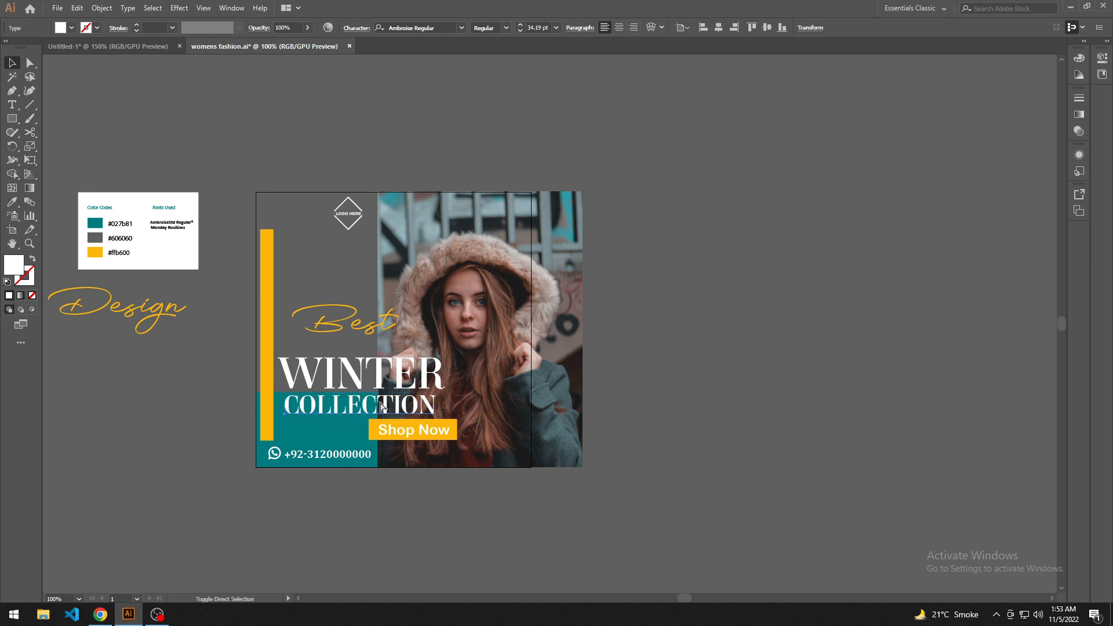
{"action": "left_click", "coordinate": [221, 407]}
Reposition the Best script just above WINTER
{"action": "left_click_drag", "start_coordinate": [195, 429], "coordinate": [151, 434]}
{"action": "scroll", "coordinate": [184, 401], "scroll_direction": "down", "scroll_amount": 1}
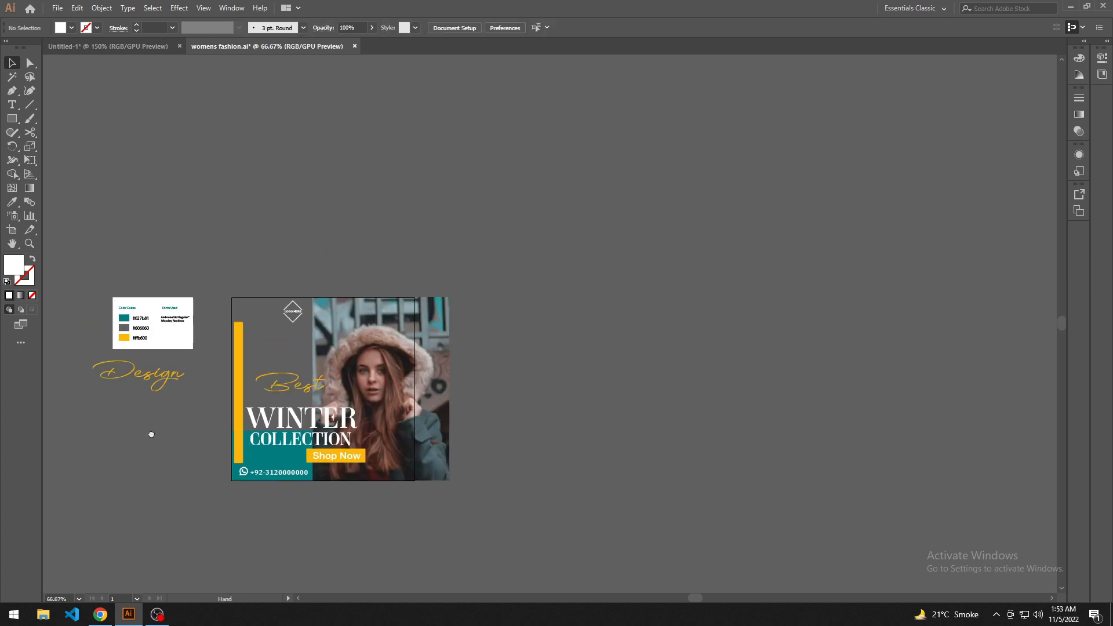
{"action": "left_click_drag", "start_coordinate": [560, 409], "coordinate": [569, 454]}
{"action": "left_click_drag", "start_coordinate": [297, 427], "coordinate": [332, 410]}
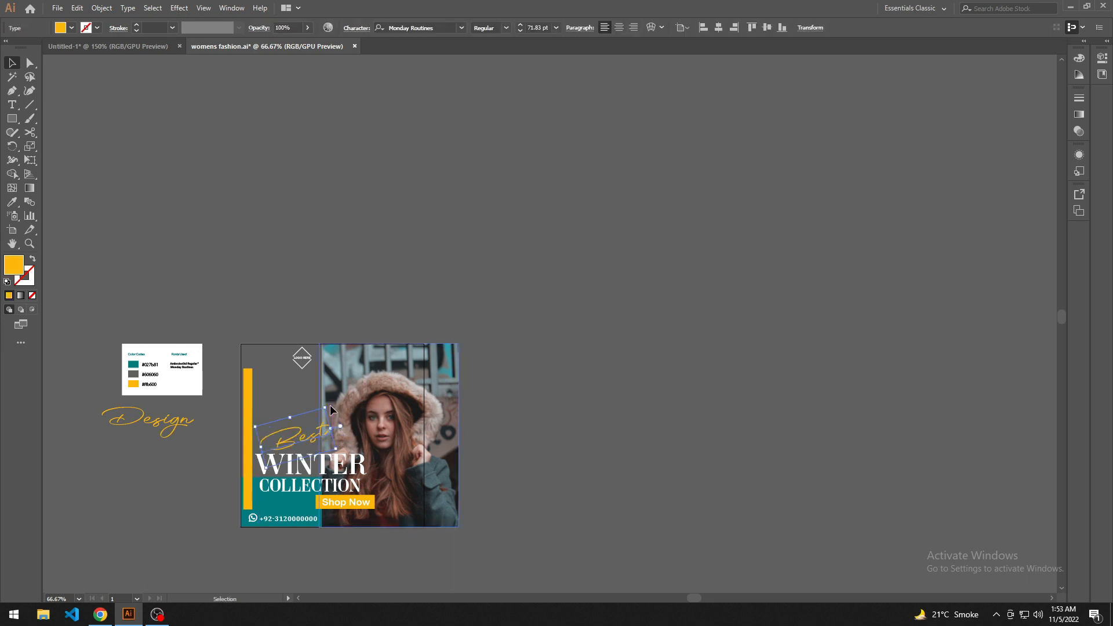
{"action": "left_click", "coordinate": [164, 456]}
{"action": "left_click_drag", "start_coordinate": [284, 445], "coordinate": [307, 399]}
{"action": "left_click", "coordinate": [159, 478]}
{"action": "left_click_drag", "start_coordinate": [159, 479], "coordinate": [250, 446]}
{"action": "scroll", "coordinate": [162, 455], "scroll_direction": "down", "scroll_amount": 1}
{"action": "scroll", "coordinate": [433, 478], "scroll_direction": "up", "scroll_amount": 2}
Nudge the Shop Now button group down and then slightly back up
{"action": "left_click_drag", "start_coordinate": [482, 396], "coordinate": [564, 433]}
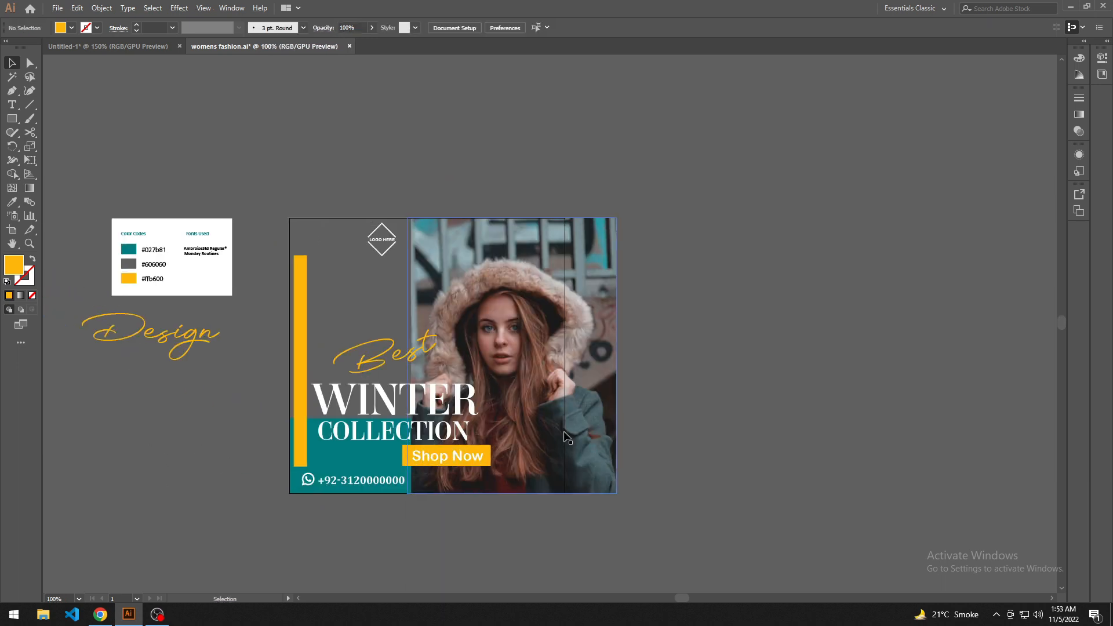
{"action": "left_click_drag", "start_coordinate": [735, 381], "coordinate": [735, 383]}
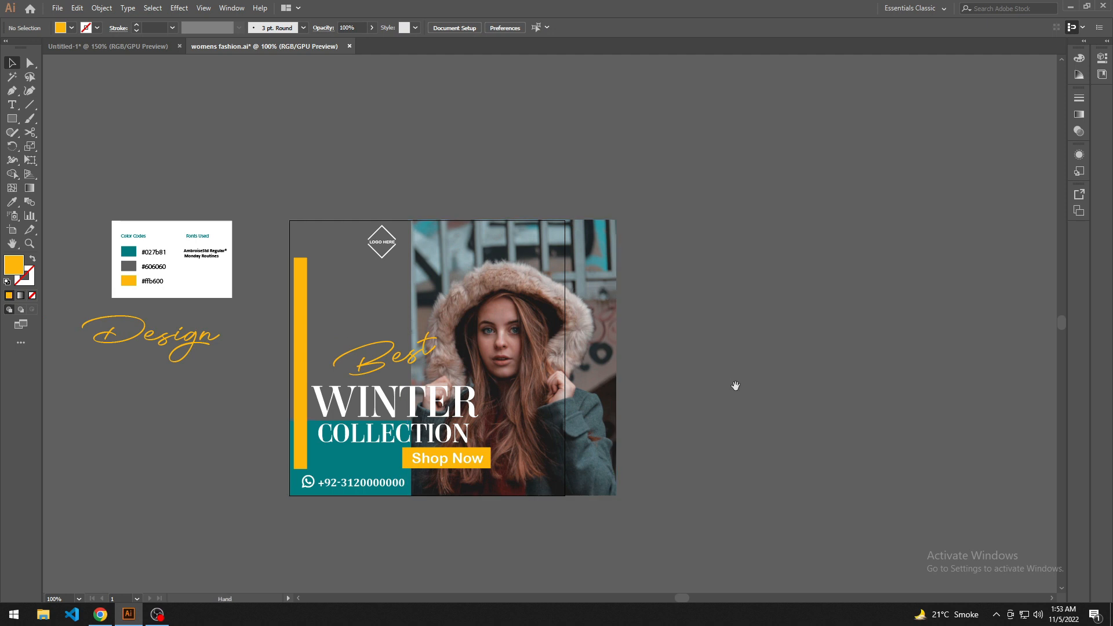
{"action": "left_click", "coordinate": [459, 464]}
{"action": "key", "text": "shift+Down"}
{"action": "key", "text": "Up"}
{"action": "key", "text": "Up"}
{"action": "key", "text": "Up"}
{"action": "key", "text": "Up"}
{"action": "key", "text": "Up"}
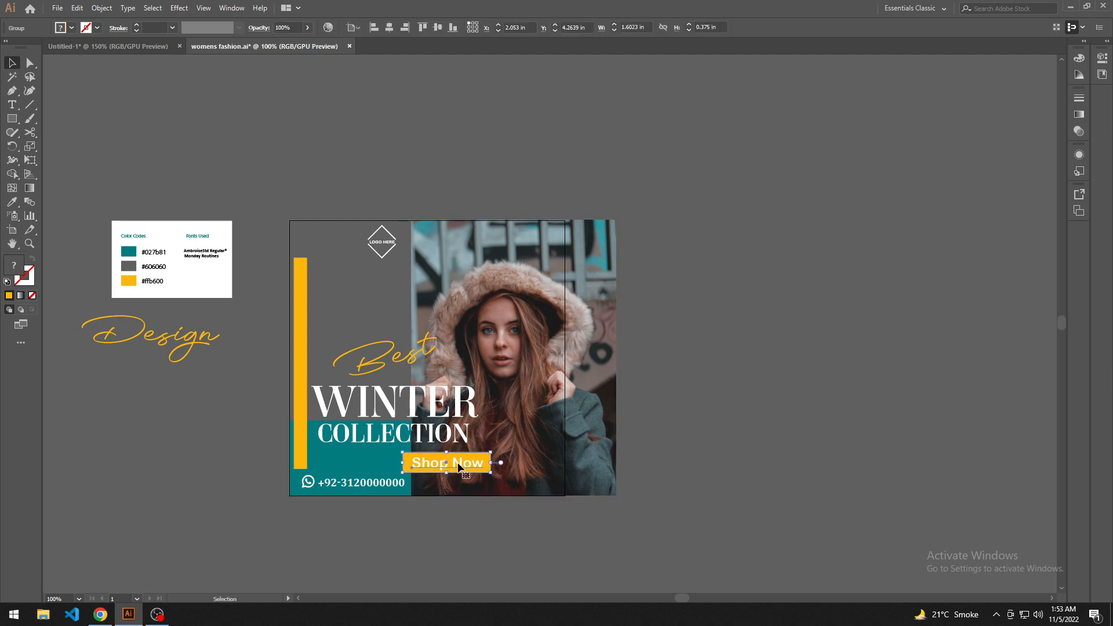
{"action": "left_click", "coordinate": [739, 415]}
{"action": "left_click_drag", "start_coordinate": [746, 428], "coordinate": [733, 417]}
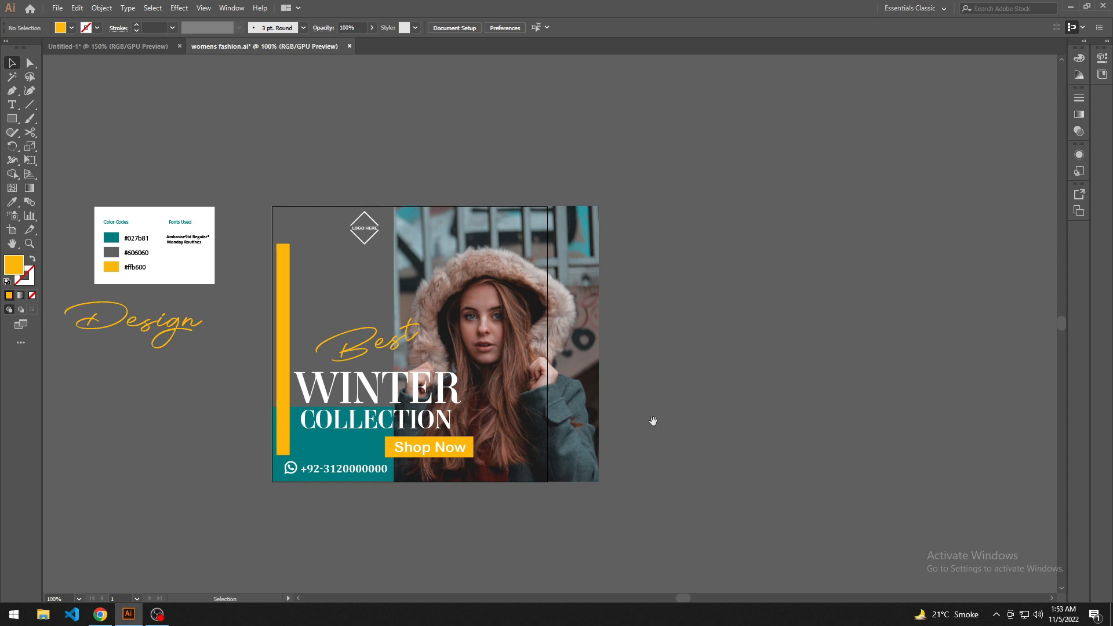
{"action": "left_click_drag", "start_coordinate": [651, 420], "coordinate": [729, 391]}
Bring the thin white bracket frame group in front of everything
{"action": "left_click_drag", "start_coordinate": [486, 514], "coordinate": [484, 510]}
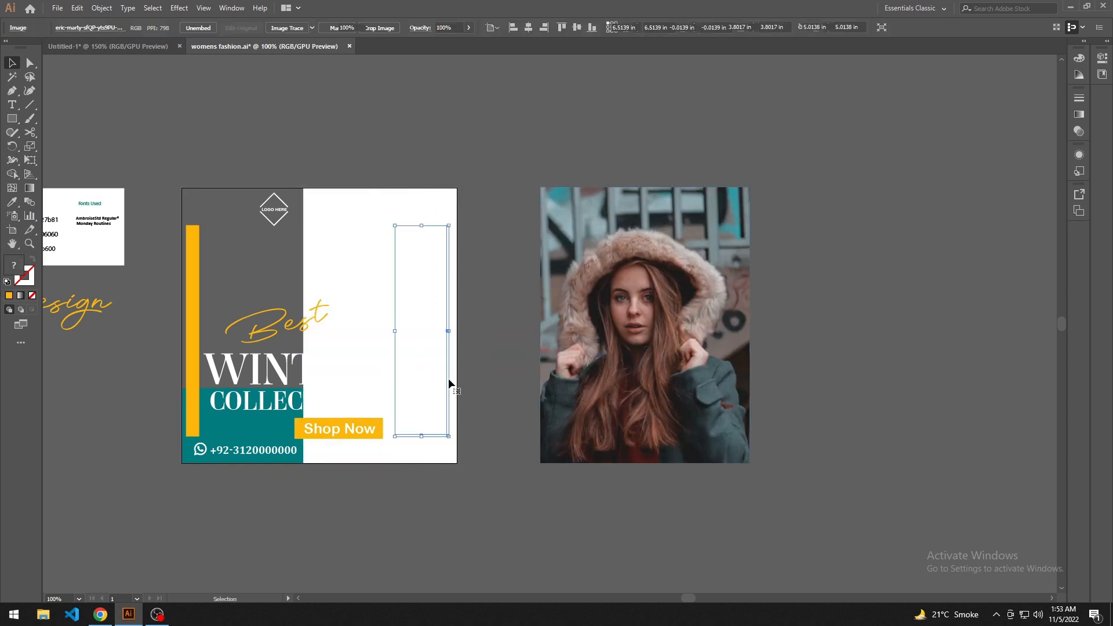
{"action": "right_click", "coordinate": [450, 335]}
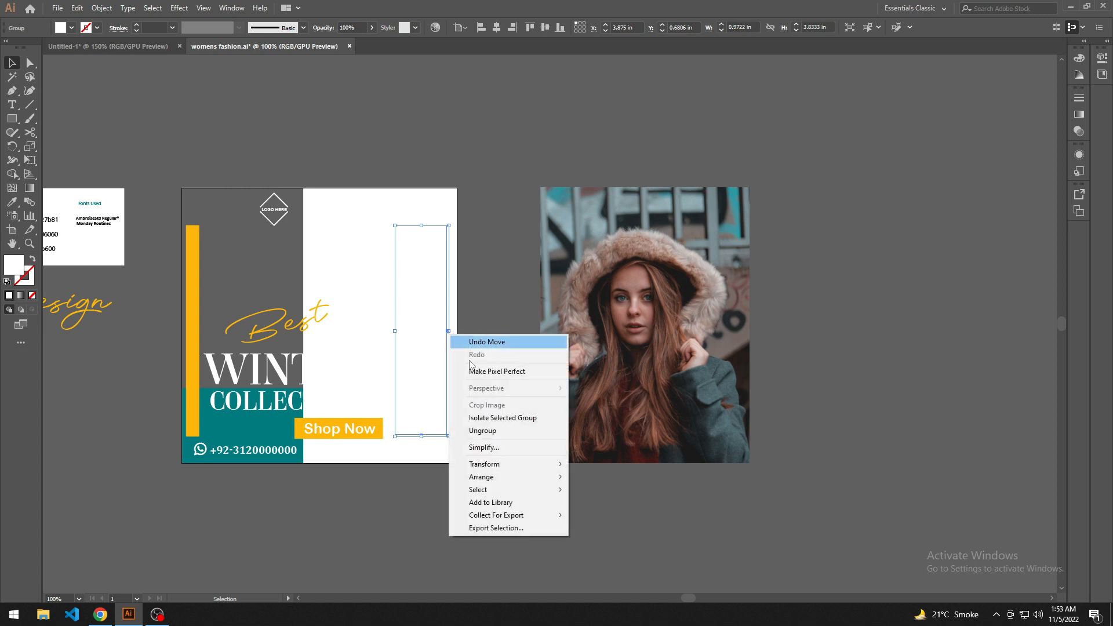
{"action": "left_click", "coordinate": [605, 477]}
{"action": "left_click", "coordinate": [511, 429]}
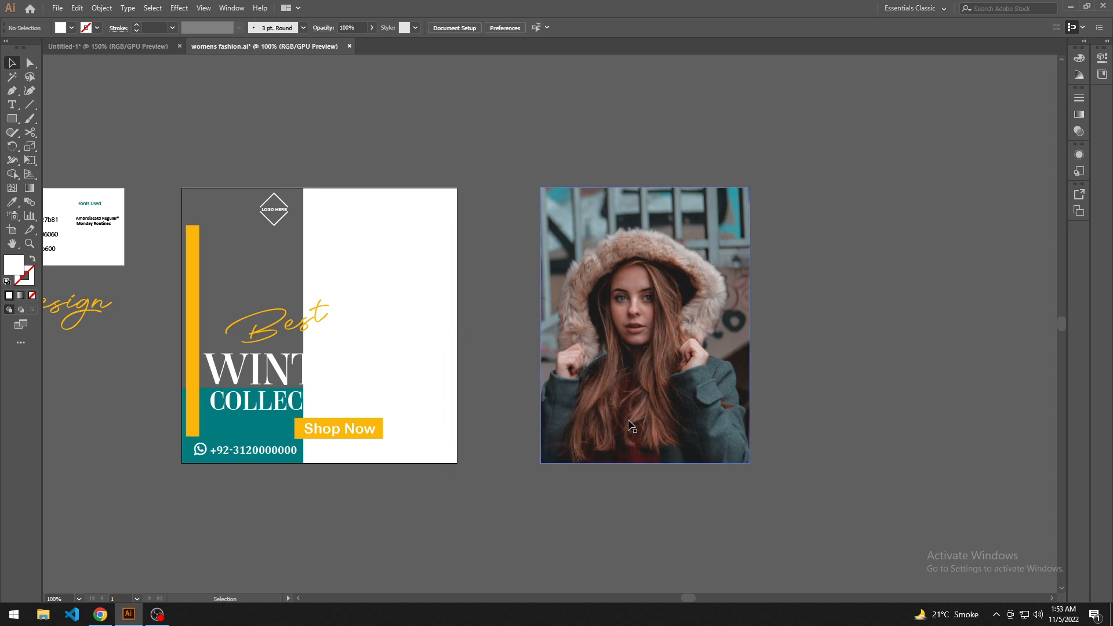
Move the hooded-woman photo back onto the artboard, undoing a trial bracket-frame move
{"action": "left_click_drag", "start_coordinate": [628, 419], "coordinate": [389, 417]}
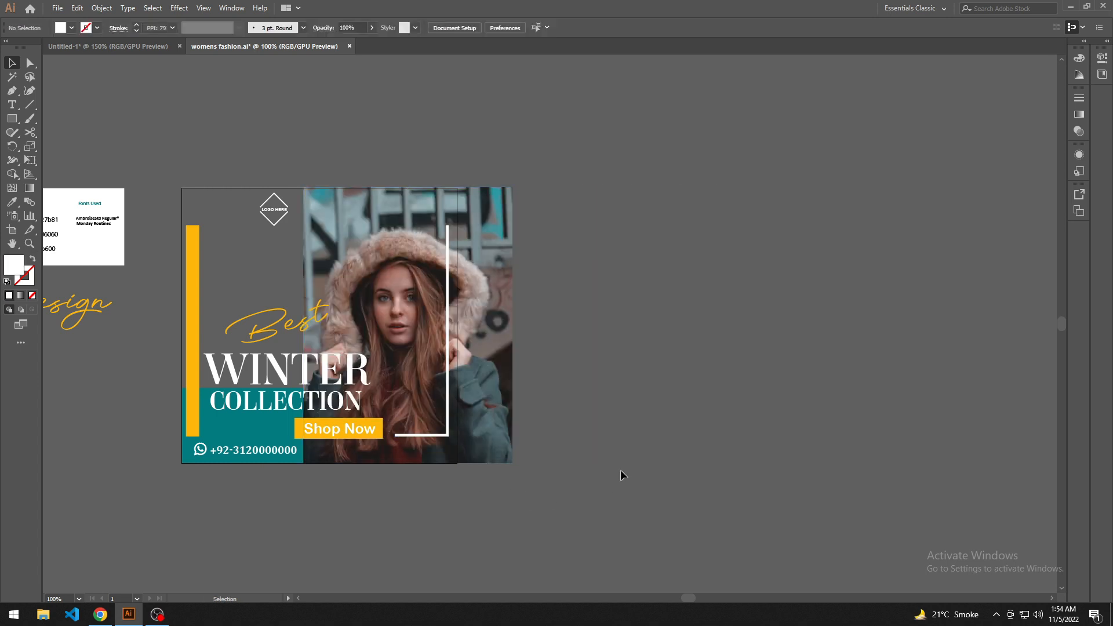
{"action": "left_click_drag", "start_coordinate": [621, 443], "coordinate": [648, 516]}
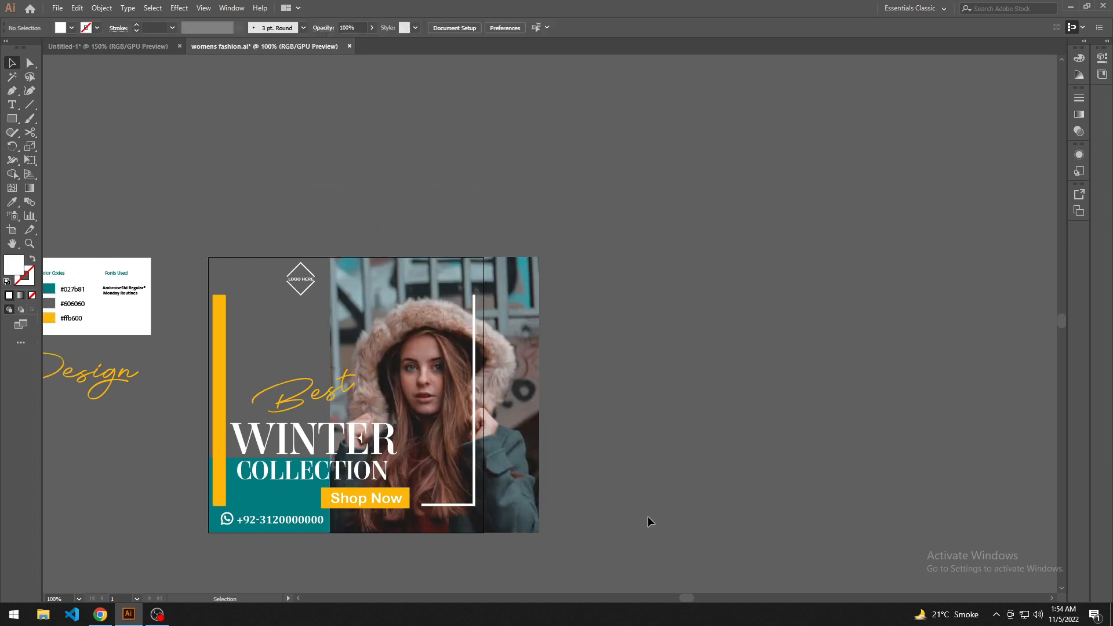
{"action": "scroll", "coordinate": [499, 544], "scroll_direction": "up", "scroll_amount": 1}
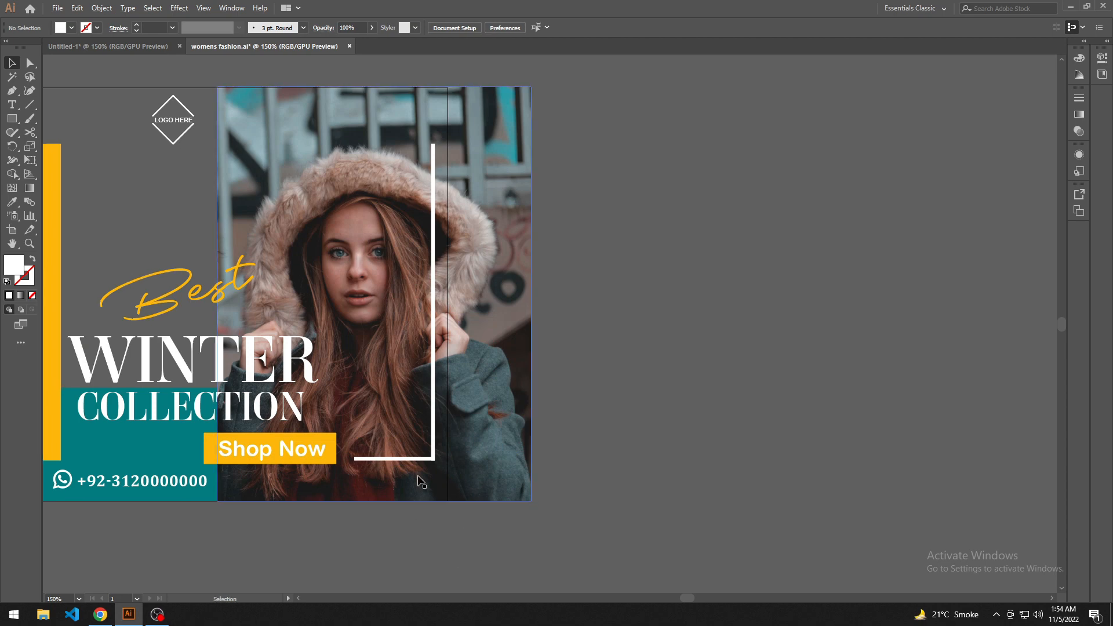
{"action": "left_click_drag", "start_coordinate": [429, 465], "coordinate": [436, 488]}
{"action": "left_click_drag", "start_coordinate": [706, 450], "coordinate": [724, 462]}
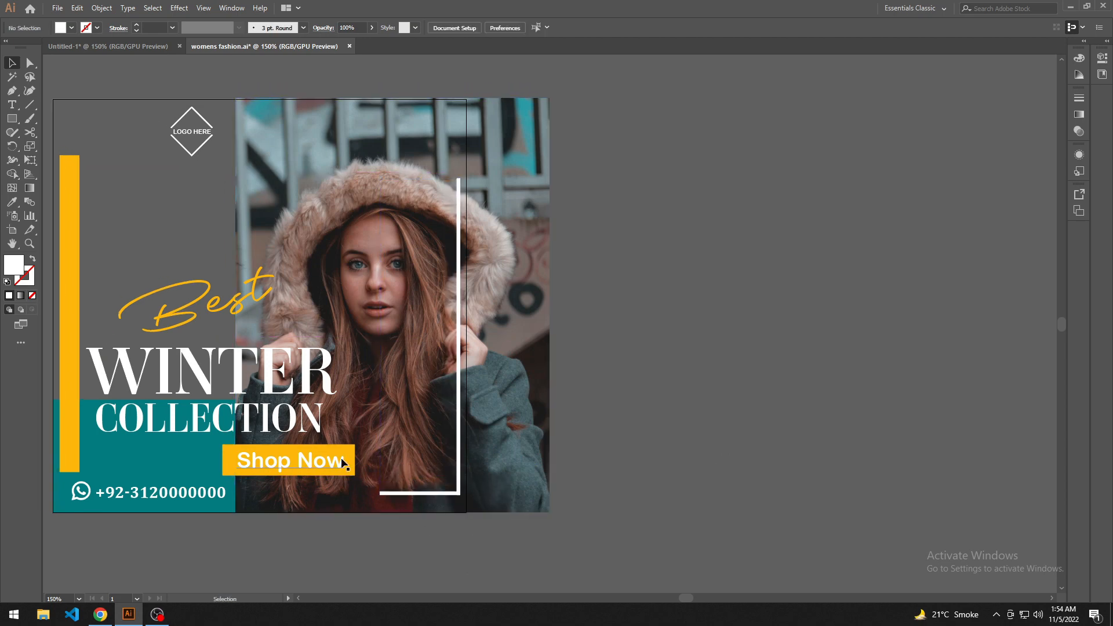
{"action": "key", "text": "ctrl+z"}
{"action": "left_click", "coordinate": [415, 529]}
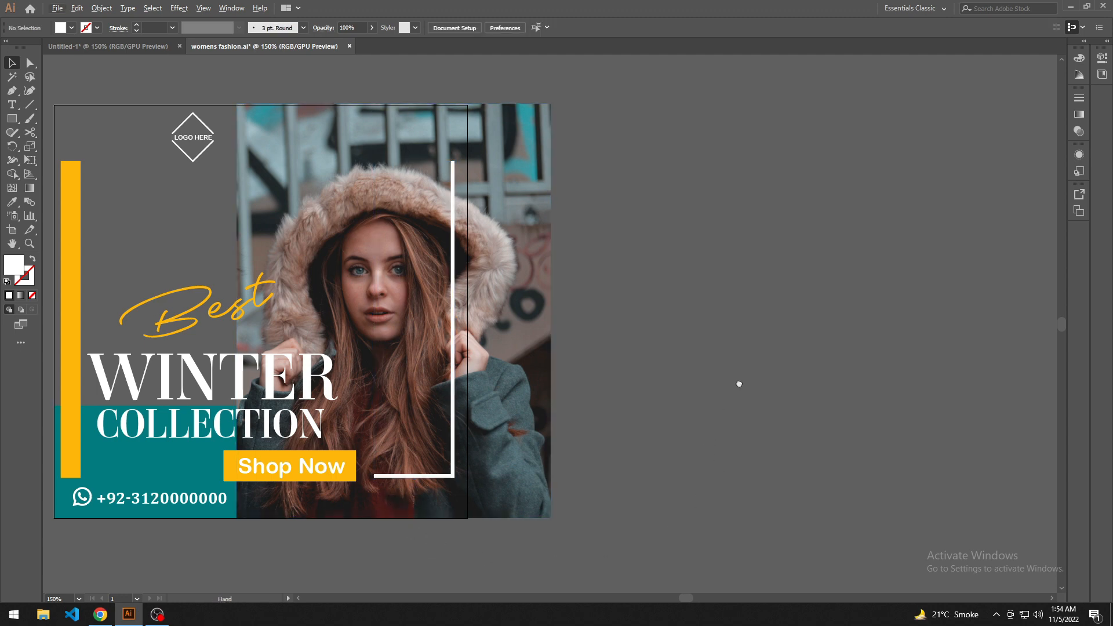
{"action": "key", "text": "ctrl+minus"}
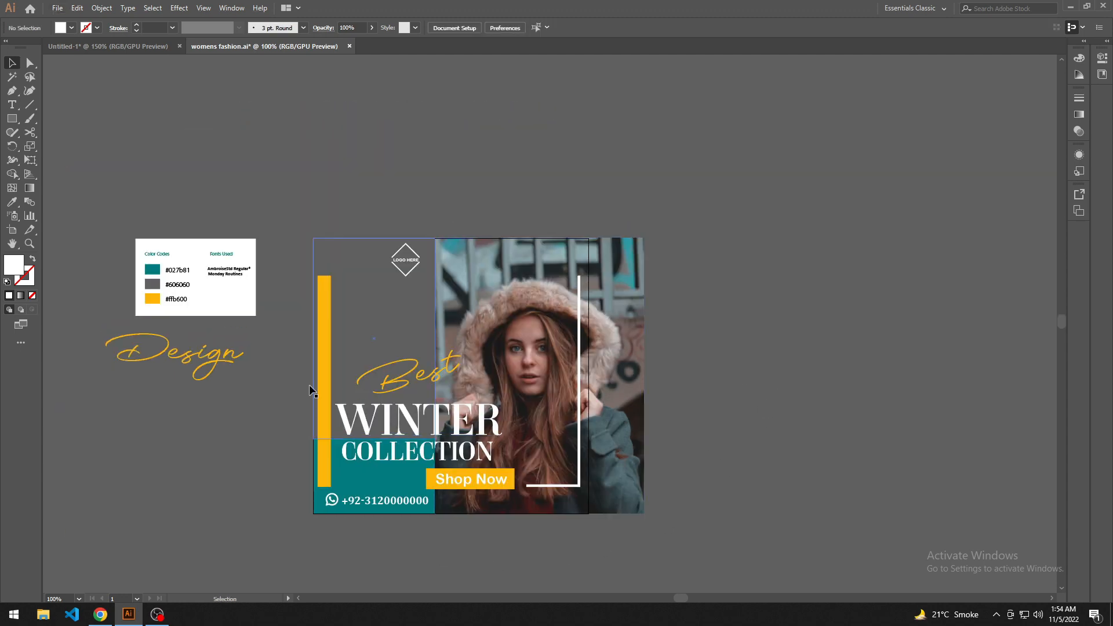
Move the Best WINTER COLLECTION headline group up slightly
{"action": "left_click_drag", "start_coordinate": [283, 393], "coordinate": [287, 406]}
{"action": "left_click", "coordinate": [462, 476]}
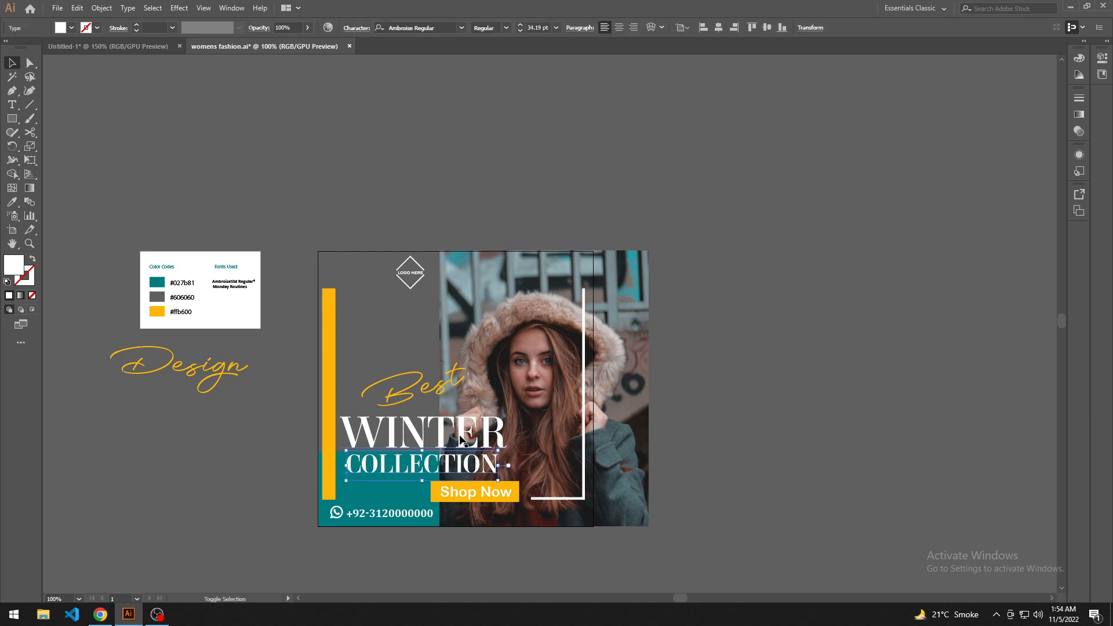
{"action": "left_click_drag", "start_coordinate": [442, 400], "coordinate": [441, 391]}
{"action": "key", "text": "shift+Up"}
{"action": "key", "text": "shift+Up"}
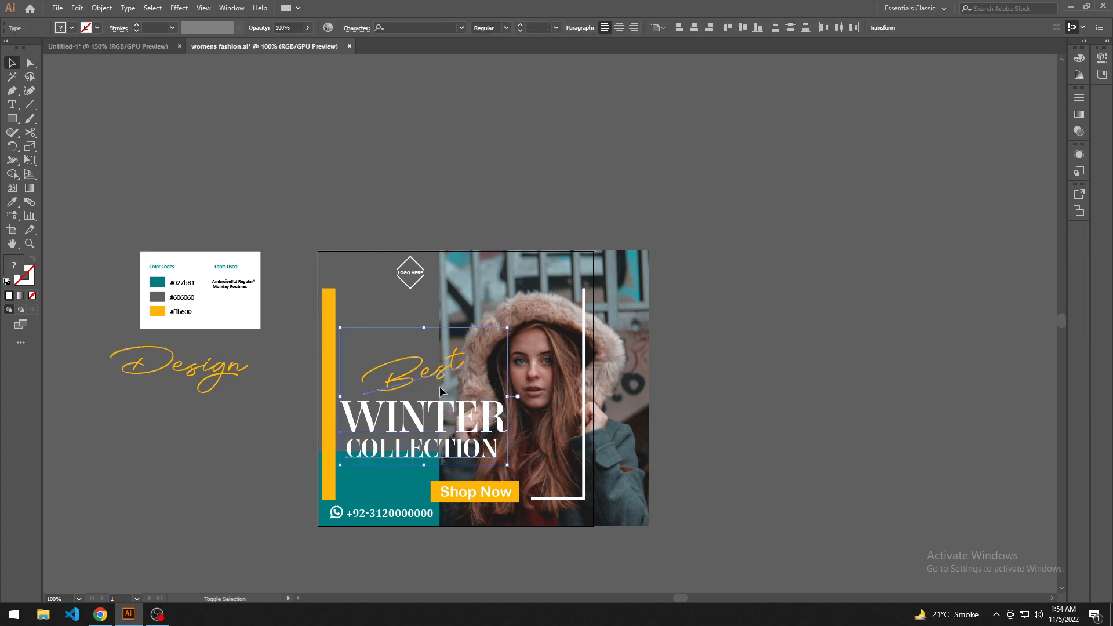
{"action": "key", "text": "shift+Down"}
{"action": "left_click", "coordinate": [199, 505]}
Drag the teal rectangle's top edge upward to make it taller
{"action": "left_click_drag", "start_coordinate": [230, 489], "coordinate": [190, 486]}
{"action": "left_click", "coordinate": [333, 469]}
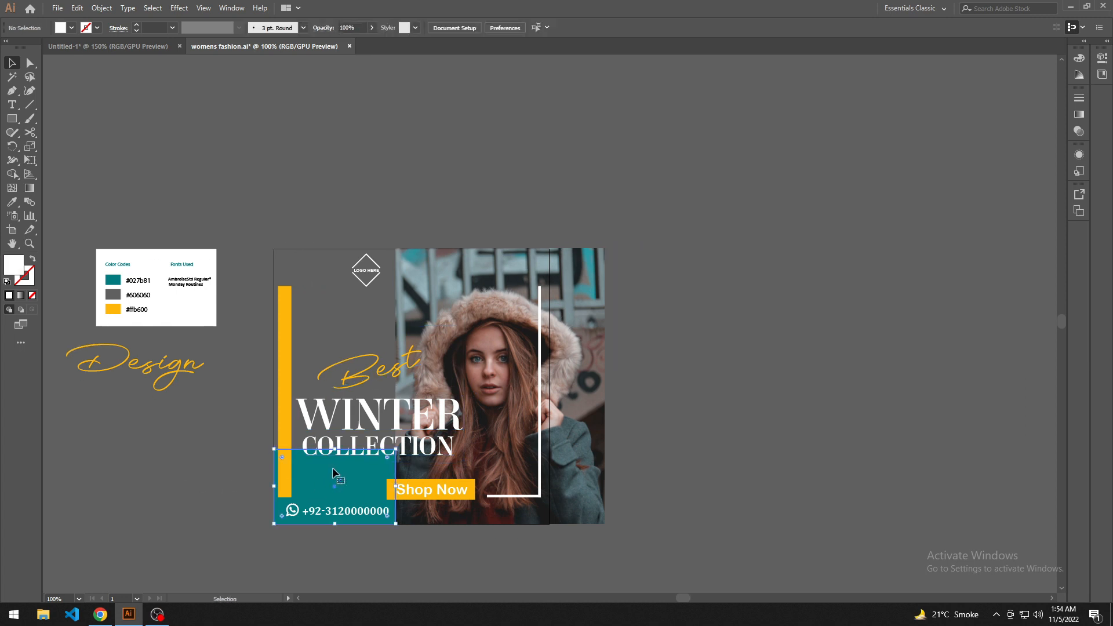
{"action": "left_click_drag", "start_coordinate": [334, 449], "coordinate": [335, 434]}
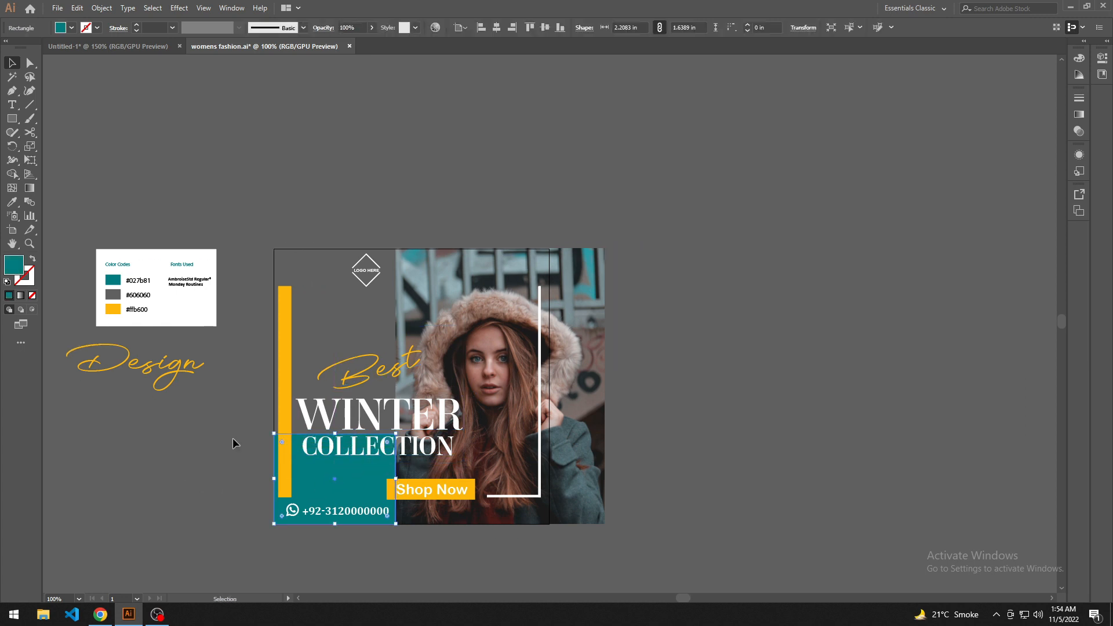
{"action": "left_click", "coordinate": [233, 443]}
{"action": "left_click_drag", "start_coordinate": [215, 444], "coordinate": [193, 444]}
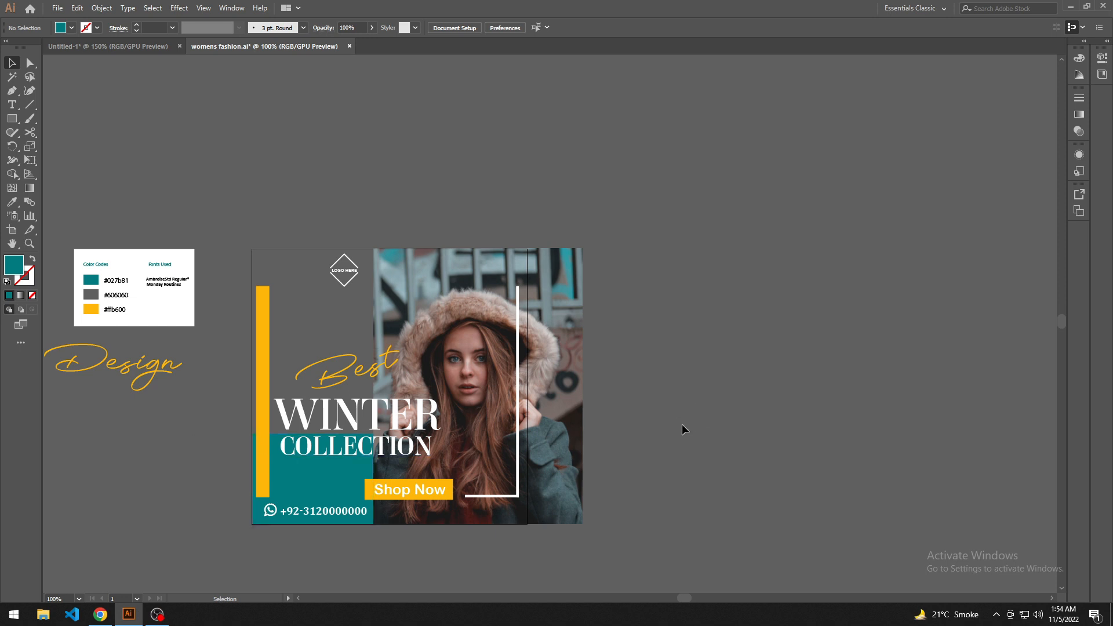
{"action": "left_click_drag", "start_coordinate": [686, 441], "coordinate": [769, 445]}
{"action": "scroll", "coordinate": [489, 378], "scroll_direction": "up", "scroll_amount": 1}
{"action": "left_click_drag", "start_coordinate": [410, 333], "coordinate": [477, 402]}
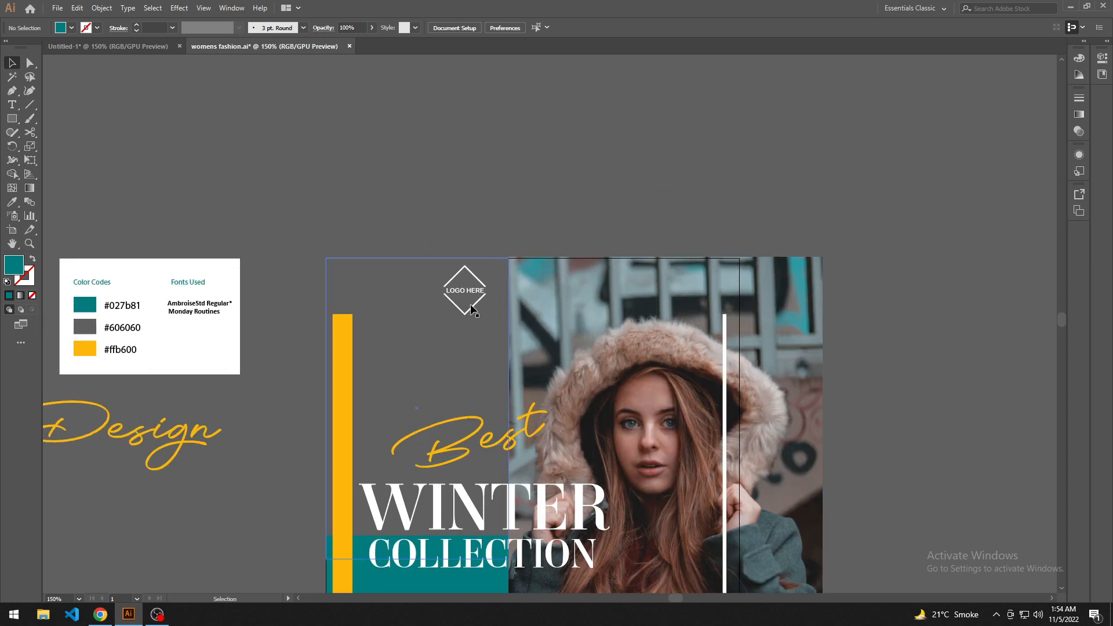
Move the LOGO HERE placeholder above the artboard, ungroup it, and delete its diamond outline
{"action": "left_click_drag", "start_coordinate": [472, 297], "coordinate": [555, 208]}
{"action": "key", "text": "ctrl+shift+g"}
{"action": "left_click", "coordinate": [560, 204]}
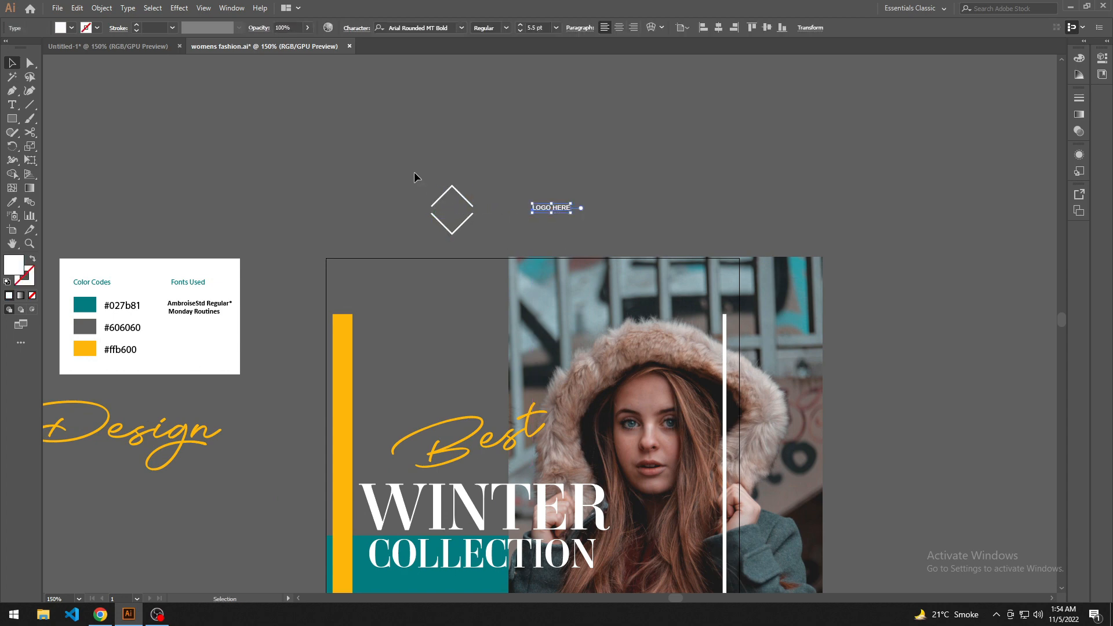
{"action": "left_click_drag", "start_coordinate": [414, 171], "coordinate": [481, 228]}
{"action": "key", "text": "Delete"}
Set the LOGO HERE text in Geometr212 BkCn BT Heavy at 16.54 pt
{"action": "left_click", "coordinate": [571, 212]}
{"action": "left_click_drag", "start_coordinate": [573, 215], "coordinate": [602, 238]}
{"action": "scroll", "coordinate": [655, 224], "scroll_direction": "down", "scroll_amount": 1}
{"action": "scroll", "coordinate": [638, 202], "scroll_direction": "right", "scroll_amount": 2}
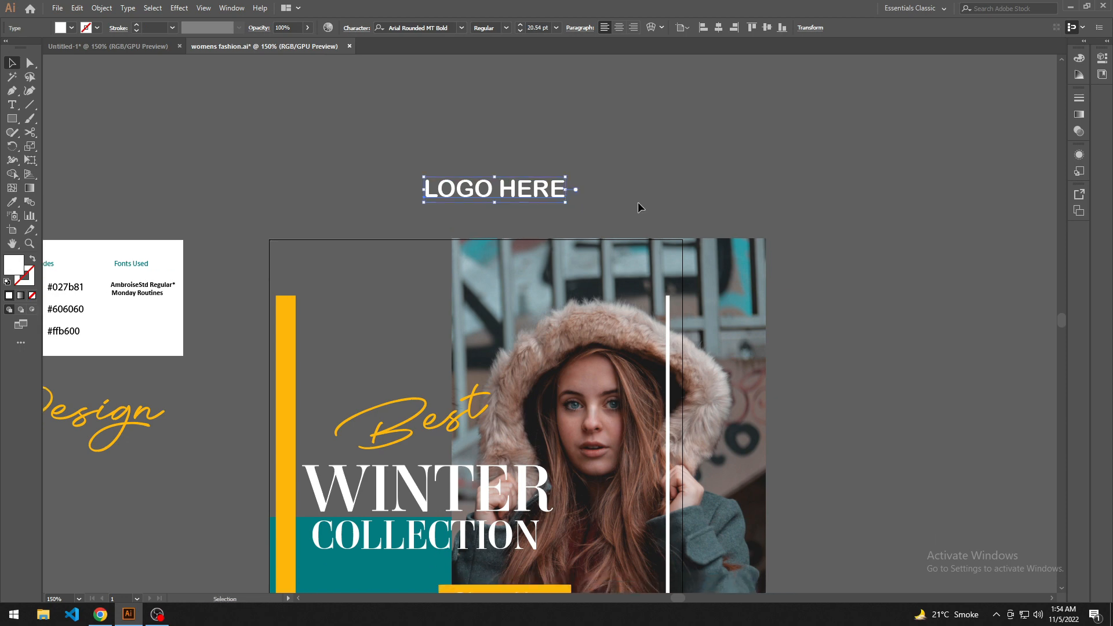
{"action": "left_click", "coordinate": [461, 28]}
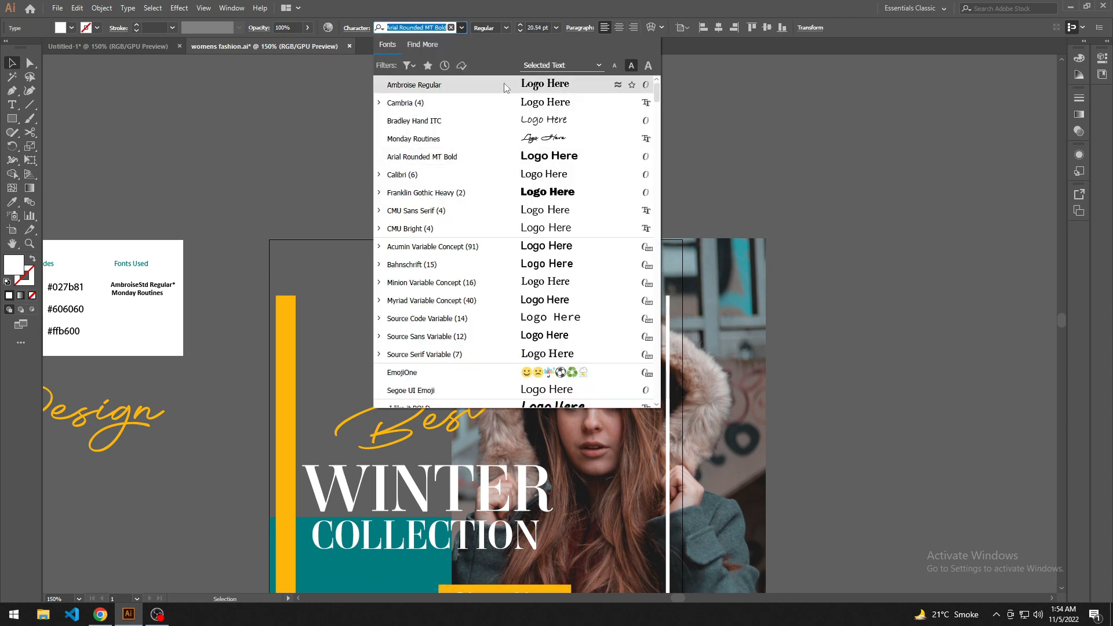
{"action": "type", "text": "geo"}
{"action": "left_click", "coordinate": [554, 101]}
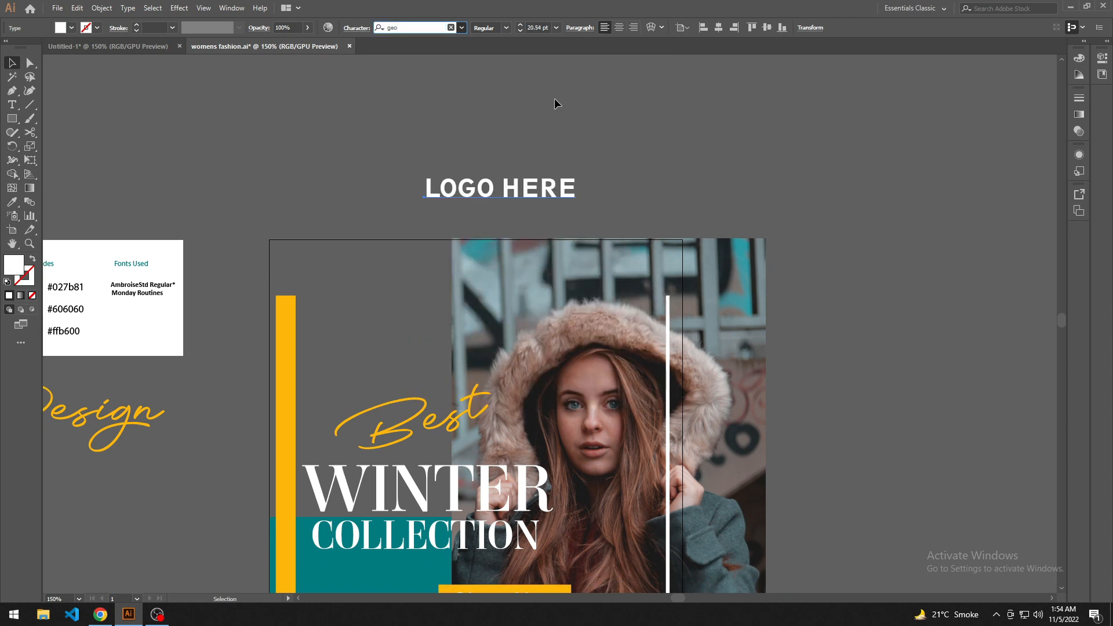
{"action": "left_click_drag", "start_coordinate": [638, 199], "coordinate": [667, 199]}
{"action": "left_click", "coordinate": [558, 214]}
{"action": "key", "text": "ctrl+shift+comma"}
{"action": "key", "text": "ctrl+shift+comma"}
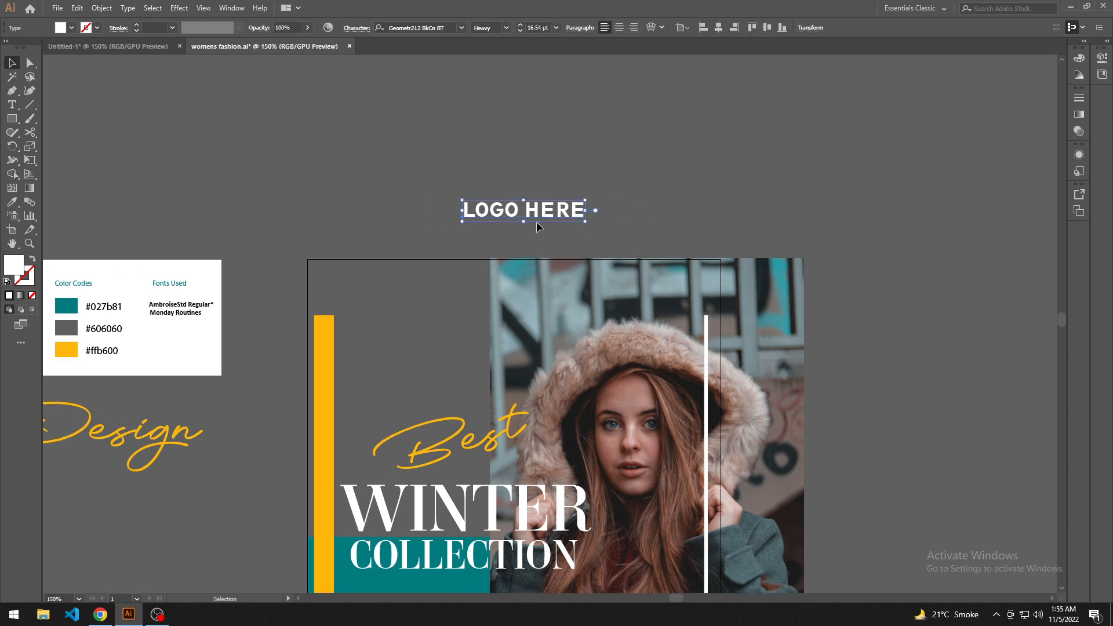
Delete HERE, enlarge LOGO to 20.54 pt, and place it at the poster's top-left
{"action": "double_click", "coordinate": [549, 214]}
{"action": "key", "text": "Left"}
{"action": "key", "text": "Left"}
{"action": "key", "text": "Left"}
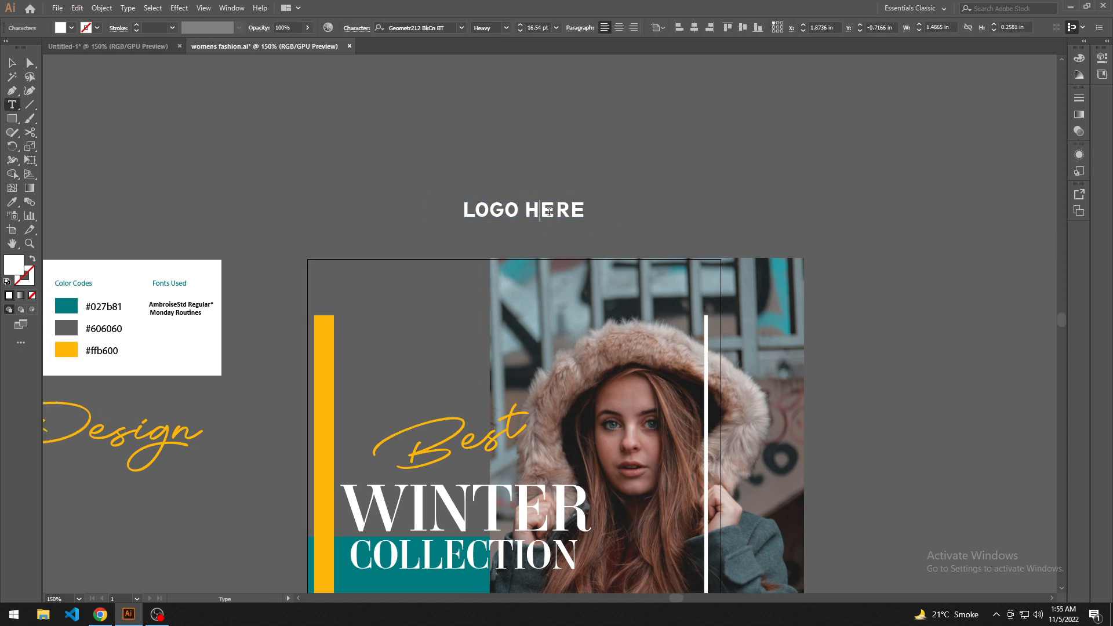
{"action": "key", "text": "ctrl+shift+Right"}
{"action": "key", "text": "ctrl+shift+Right"}
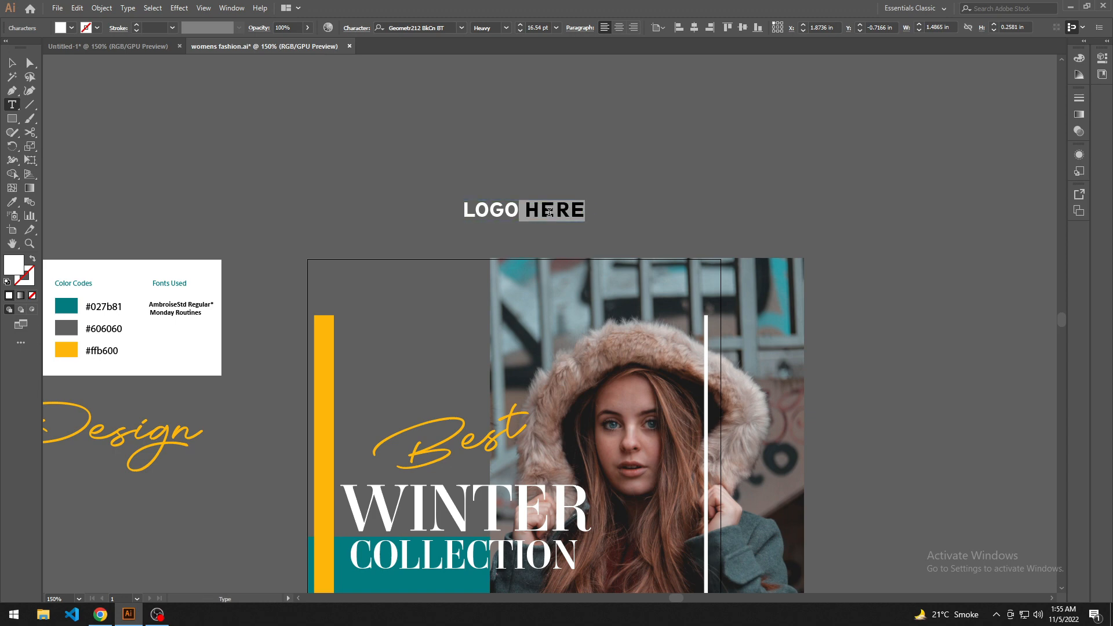
{"action": "key", "text": "BackSpace"}
{"action": "left_click", "coordinate": [12, 63]}
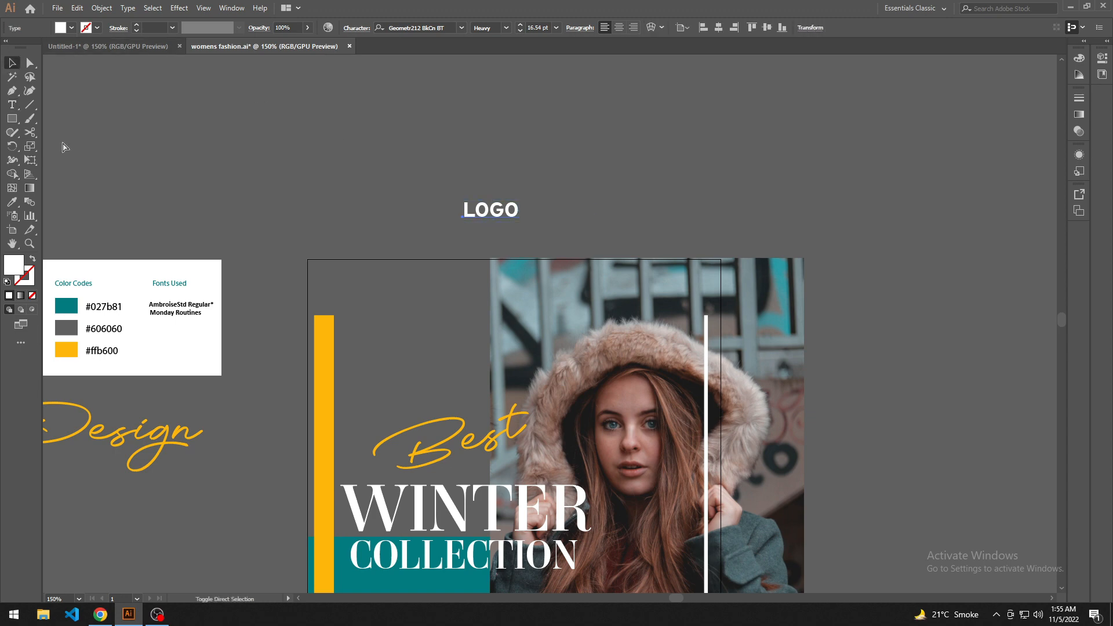
{"action": "key", "text": "ctrl+shift+period"}
{"action": "key", "text": "ctrl+shift+period"}
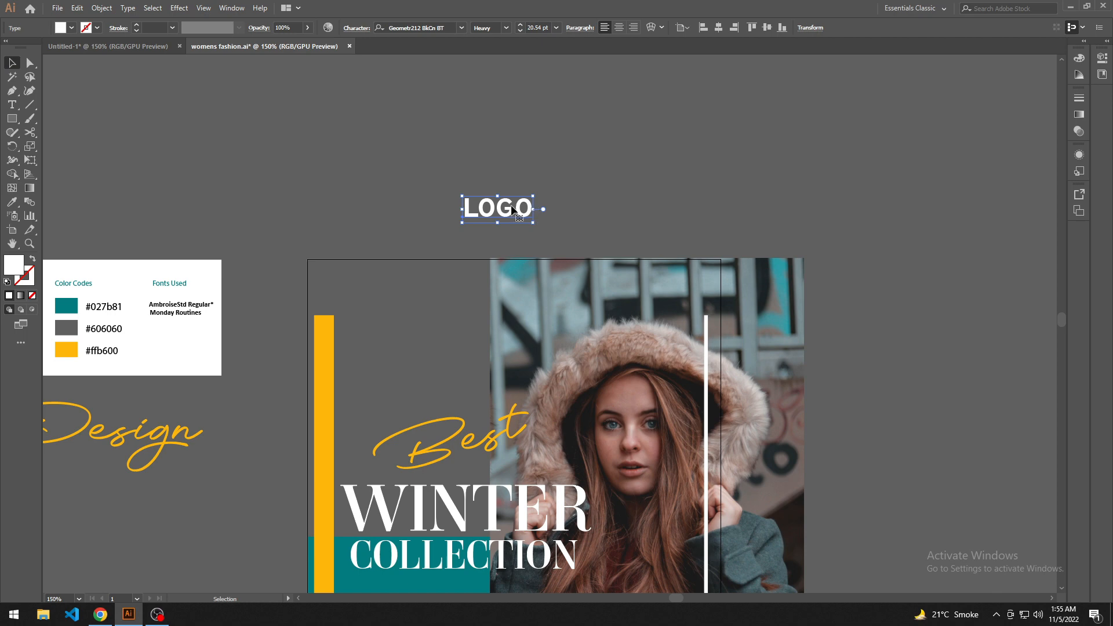
{"action": "left_click_drag", "start_coordinate": [513, 210], "coordinate": [382, 293]}
{"action": "left_click", "coordinate": [392, 218]}
{"action": "scroll", "coordinate": [387, 192], "scroll_direction": "down", "scroll_amount": 1}
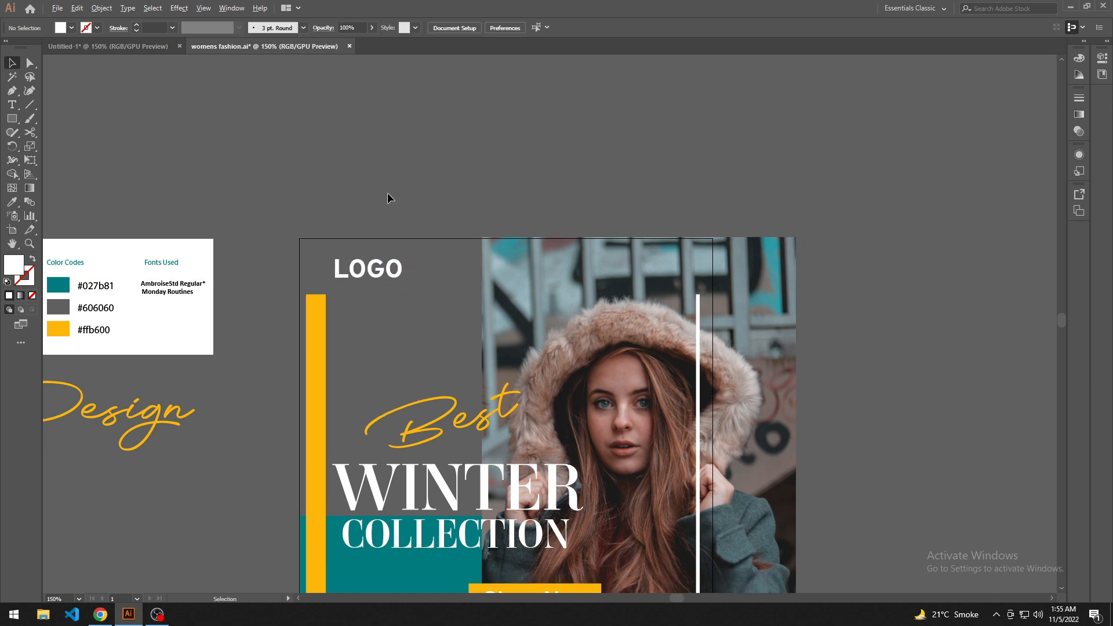
Draw a small circle above the poster and make it a white outline with no fill
{"action": "scroll", "coordinate": [387, 192], "scroll_direction": "down", "scroll_amount": 2}
{"action": "left_click_drag", "start_coordinate": [478, 149], "coordinate": [455, 156]}
{"action": "left_click_drag", "start_coordinate": [317, 193], "coordinate": [345, 210]}
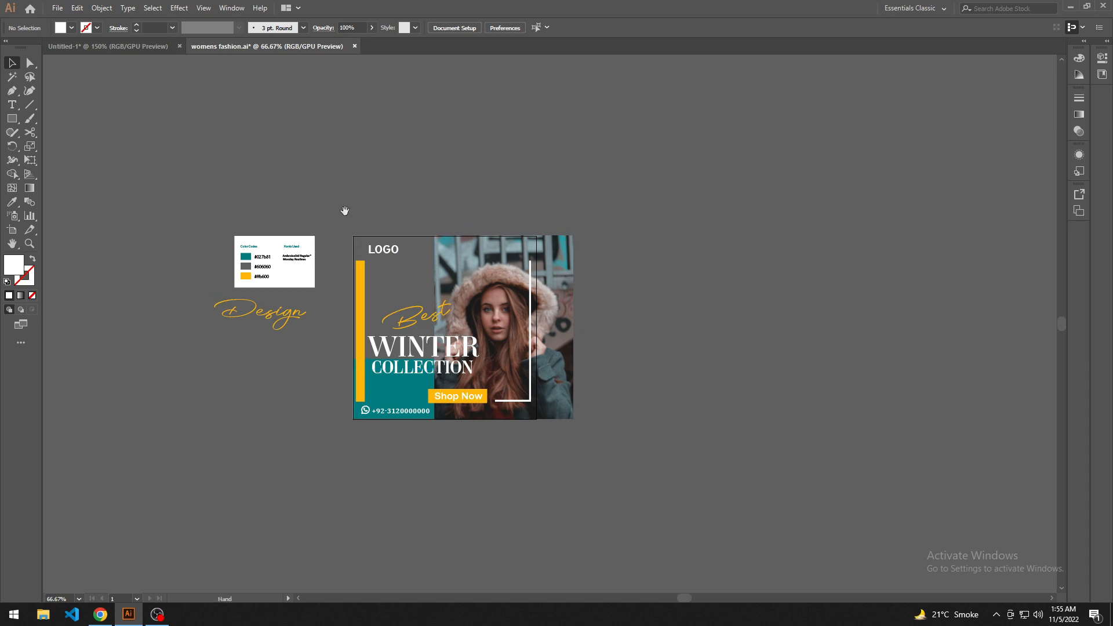
{"action": "scroll", "coordinate": [406, 264], "scroll_direction": "up", "scroll_amount": 2}
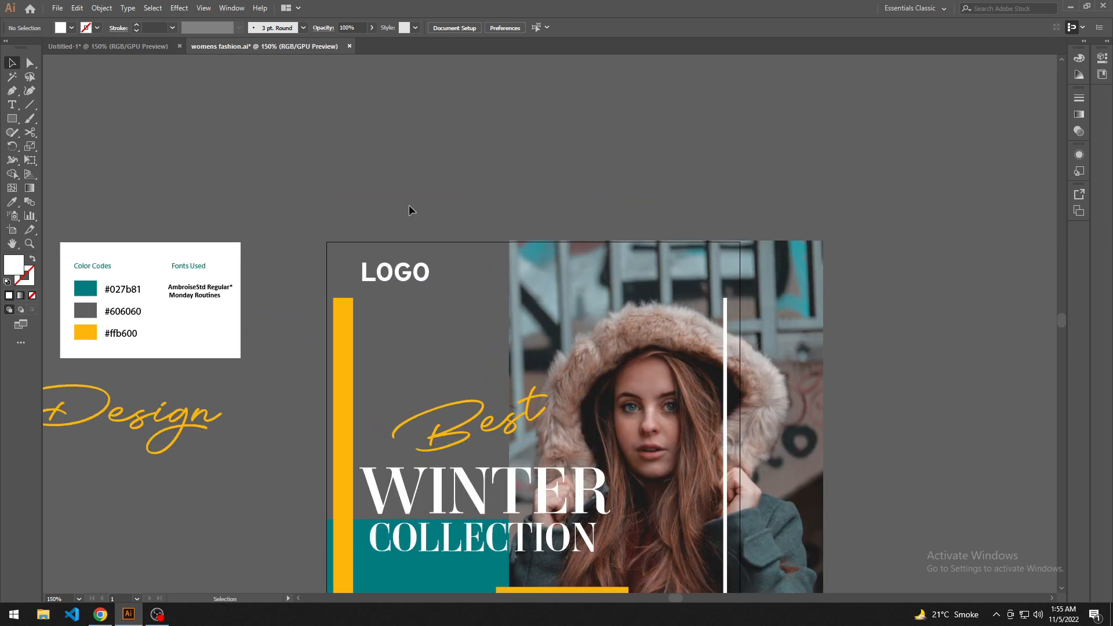
{"action": "key", "text": "l"}
{"action": "left_click_drag", "start_coordinate": [357, 160], "coordinate": [379, 183]}
{"action": "key", "text": "v"}
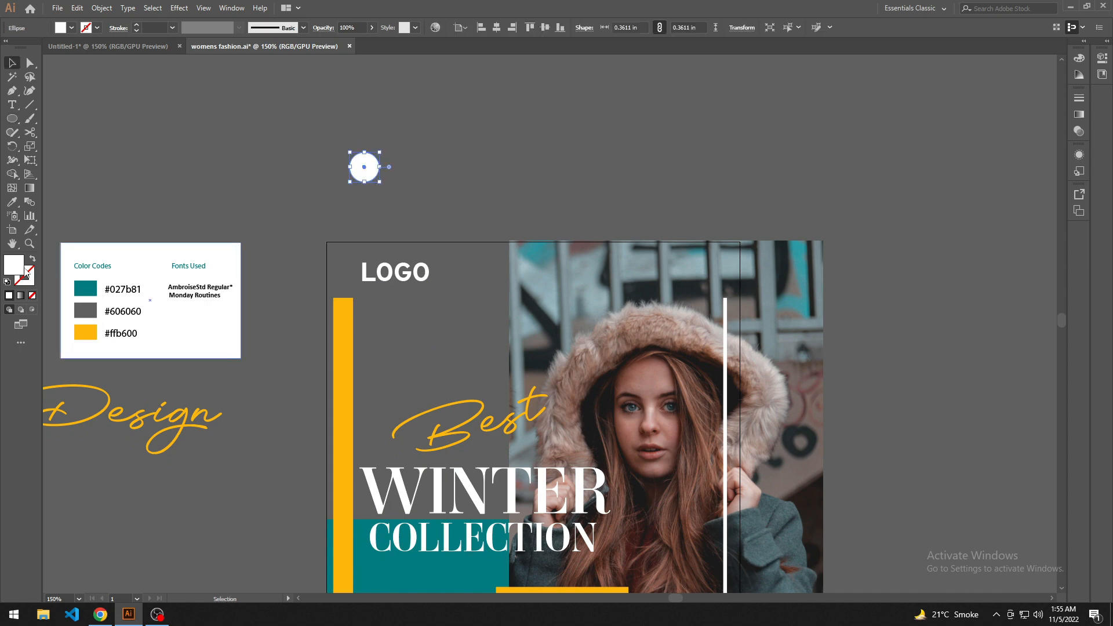
{"action": "left_click", "coordinate": [34, 260]}
Copy the circle, shrink both rings to about 0.26 in under LOGO, and delete the stray ellipse
{"action": "scroll", "coordinate": [325, 174], "scroll_direction": "right", "scroll_amount": 2}
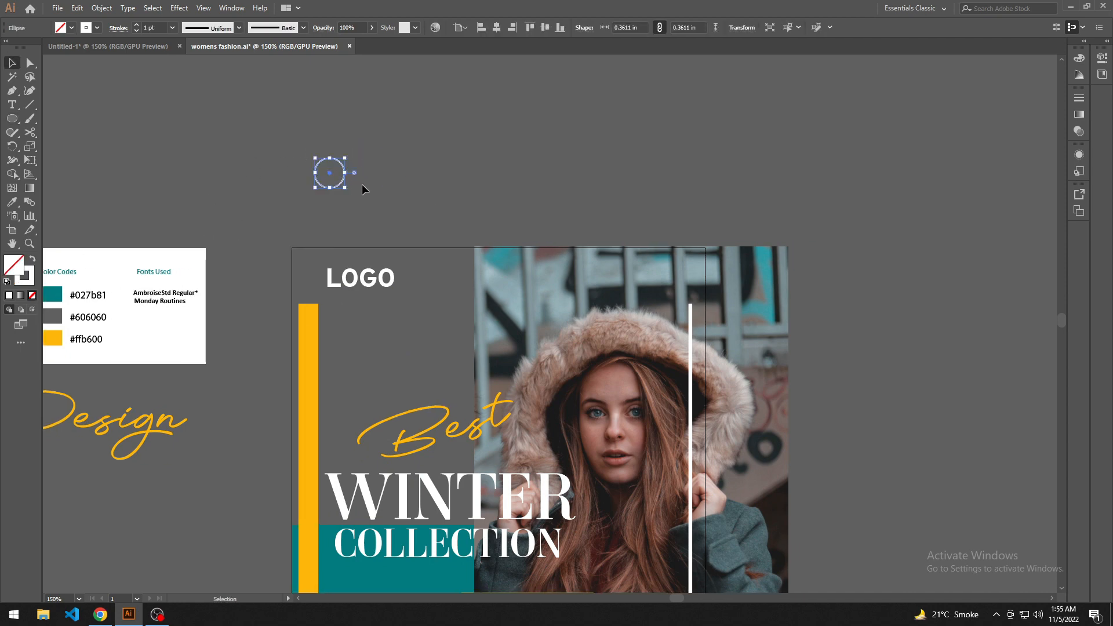
{"action": "left_click_drag", "start_coordinate": [353, 195], "coordinate": [350, 224]}
{"action": "scroll", "coordinate": [346, 266], "scroll_direction": "up", "scroll_amount": 2}
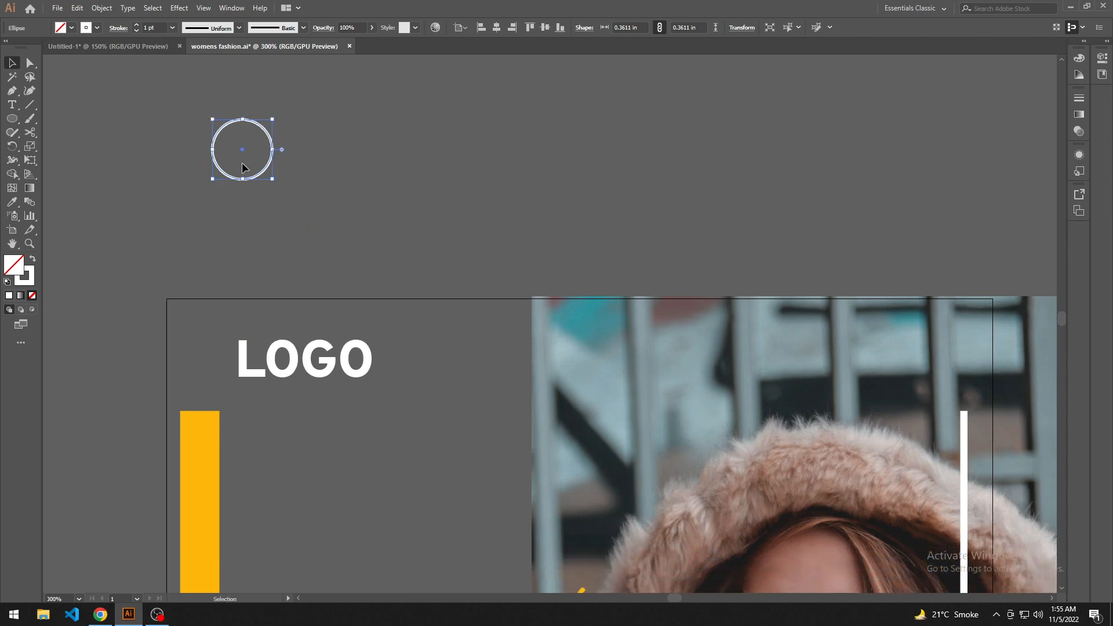
{"action": "left_click_drag", "start_coordinate": [256, 176], "coordinate": [304, 414]}
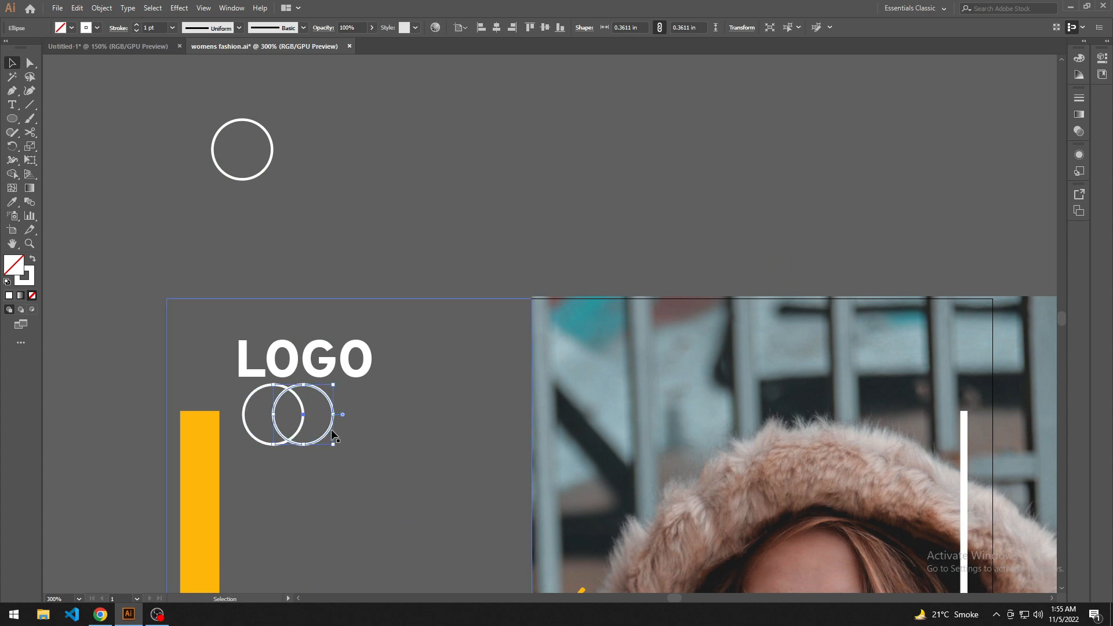
{"action": "left_click", "coordinate": [244, 416], "text": "shift"}
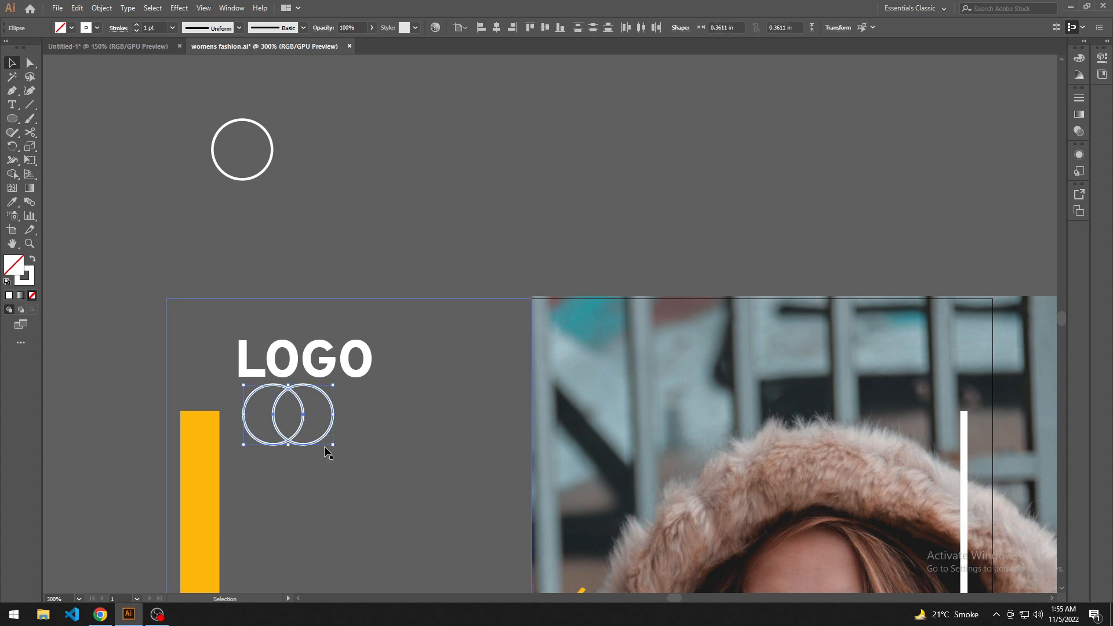
{"action": "left_click_drag", "start_coordinate": [335, 447], "coordinate": [343, 415]}
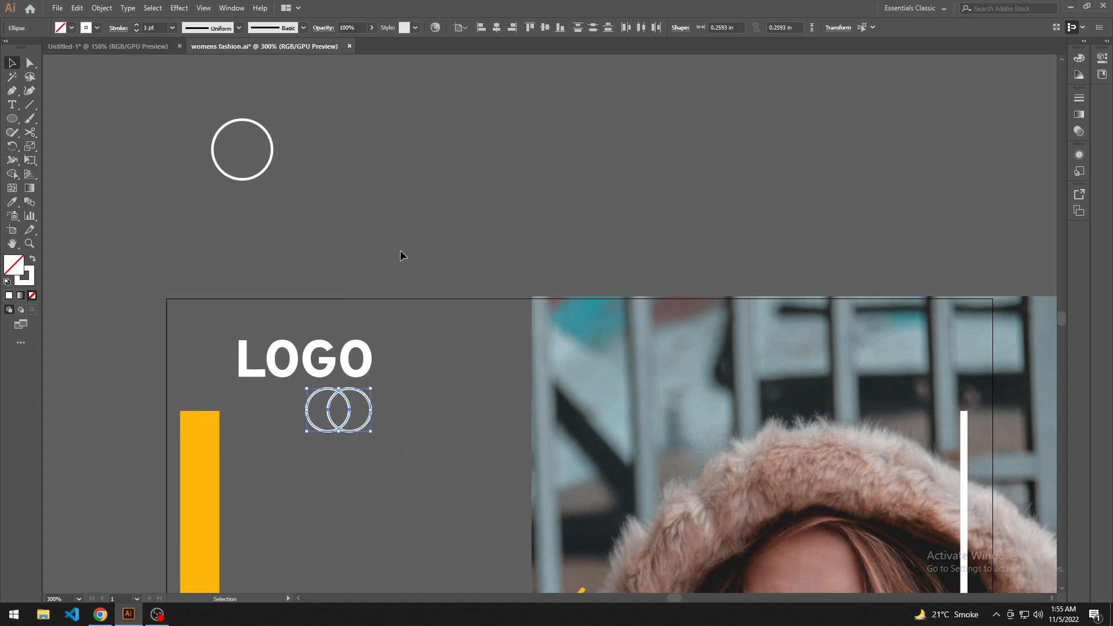
{"action": "left_click", "coordinate": [400, 249]}
{"action": "left_click_drag", "start_coordinate": [400, 248], "coordinate": [343, 196]}
{"action": "scroll", "coordinate": [403, 234], "scroll_direction": "down", "scroll_amount": 3}
{"action": "left_click", "coordinate": [347, 240]}
{"action": "key", "text": "Delete"}
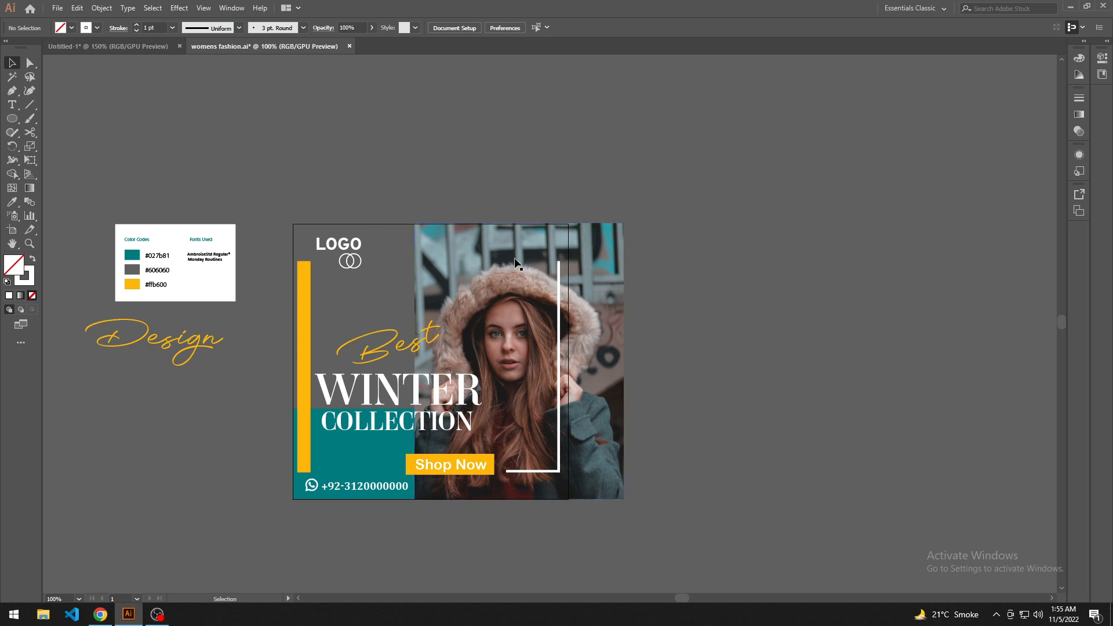
Draw a rectangle with Width 5 in and Height 5 in
{"action": "left_click_drag", "start_coordinate": [764, 362], "coordinate": [842, 341]}
{"action": "left_click_drag", "start_coordinate": [287, 423], "coordinate": [404, 497]}
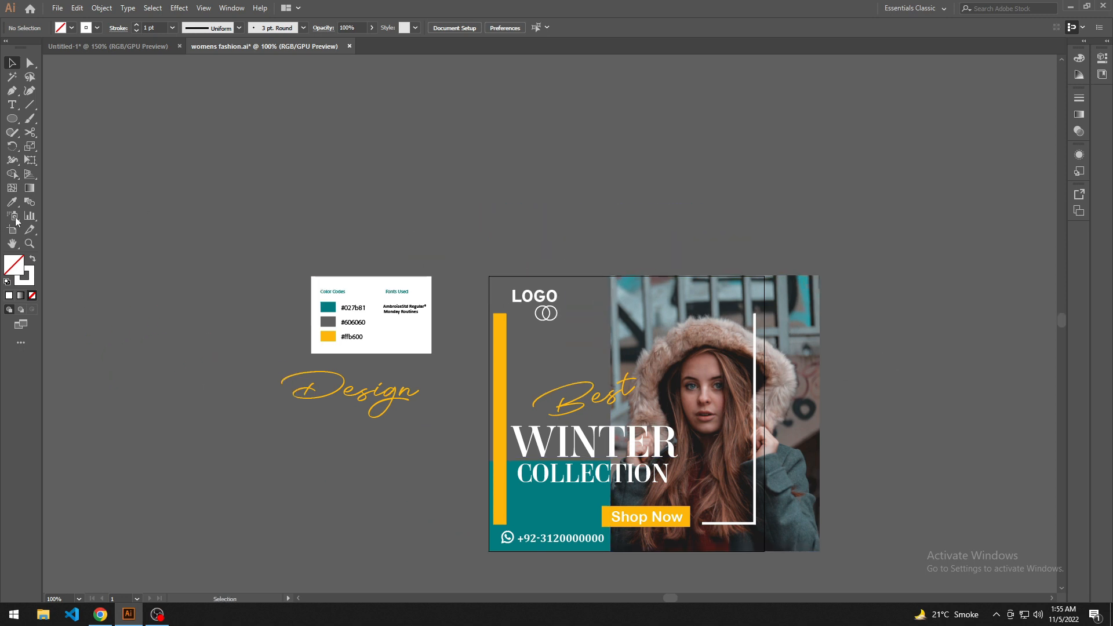
{"action": "mouse_move", "coordinate": [123, 265]}
{"action": "left_mouse_down"}
{"action": "mouse_move", "coordinate": [95, 254]}
{"action": "mouse_move", "coordinate": [124, 267]}
{"action": "left_mouse_up"}
{"action": "left_click_drag", "start_coordinate": [12, 118], "coordinate": [56, 122]}
{"action": "left_click", "coordinate": [624, 166]}
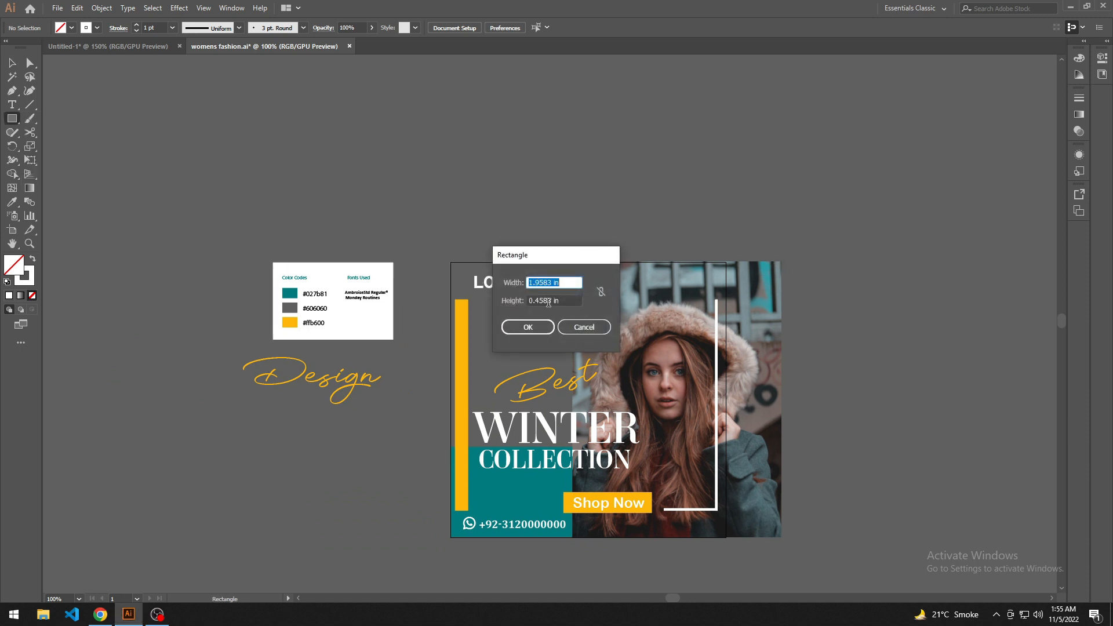
{"action": "type", "text": "5"}
{"action": "key", "text": "Tab"}
{"action": "type", "text": "5"}
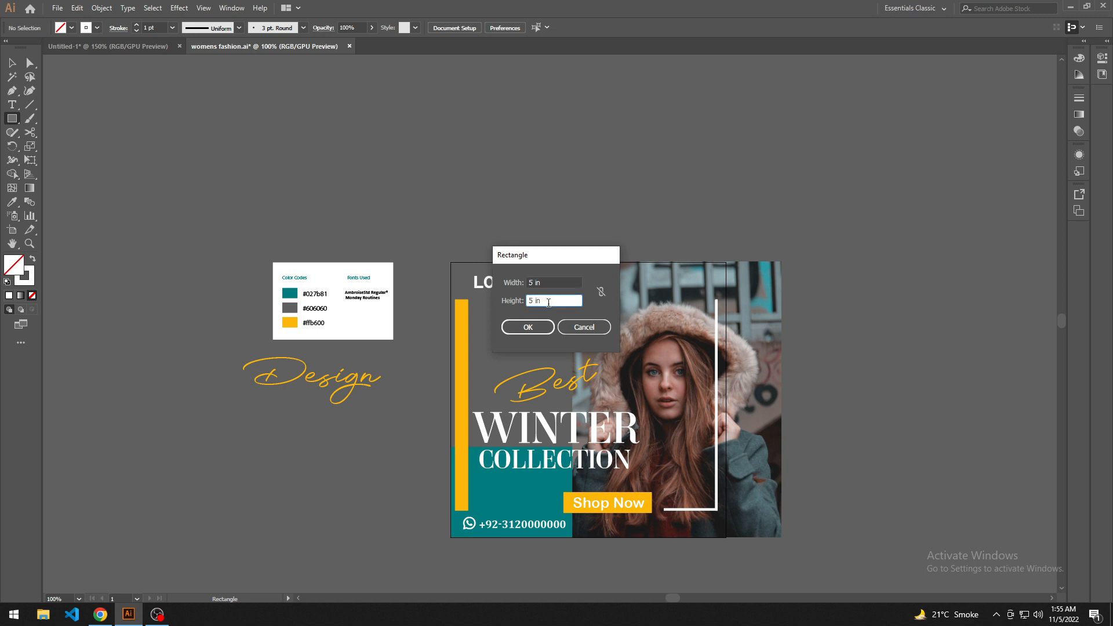
{"action": "key", "text": "Return"}
Give the square a white fill and move it to the right of the poster
{"action": "key", "text": "v"}
{"action": "left_click_drag", "start_coordinate": [602, 174], "coordinate": [436, 177]}
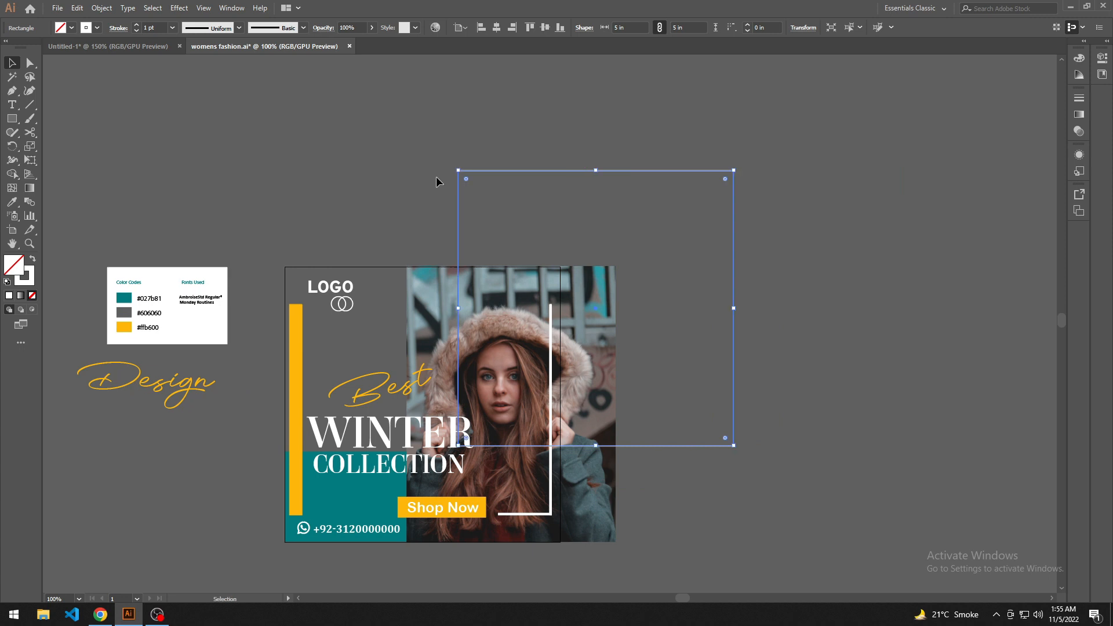
{"action": "left_click", "coordinate": [32, 261]}
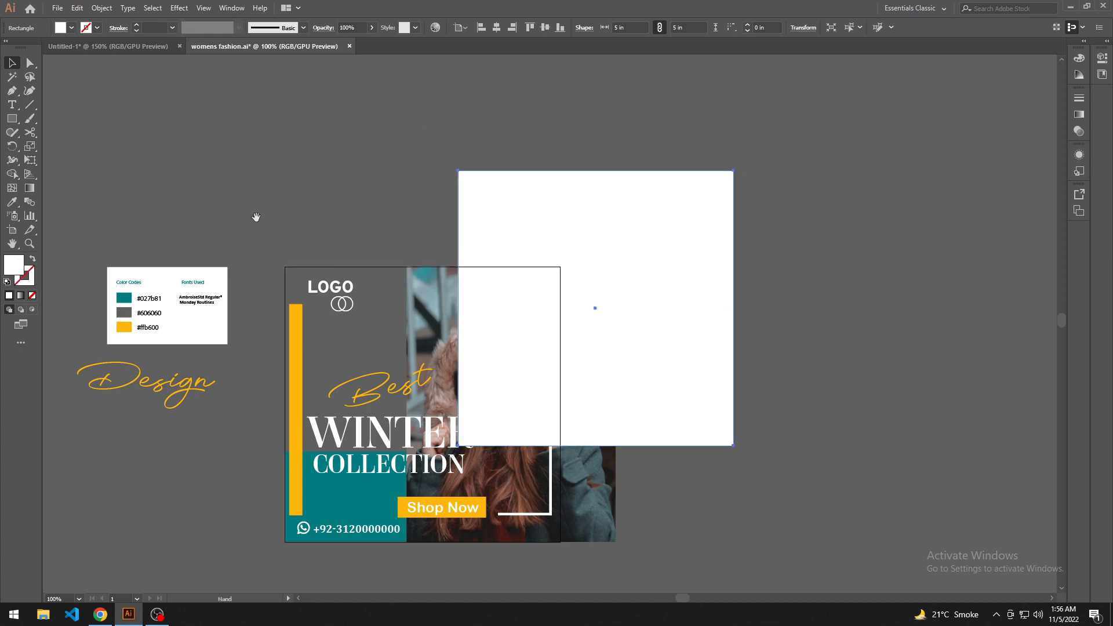
{"action": "left_click_drag", "start_coordinate": [591, 284], "coordinate": [783, 380]}
{"action": "left_click", "coordinate": [593, 216]}
{"action": "left_click_drag", "start_coordinate": [644, 230], "coordinate": [450, 183]}
Apply a diagonal white-to-black gradient at -45° to the square
{"action": "left_click", "coordinate": [499, 286]}
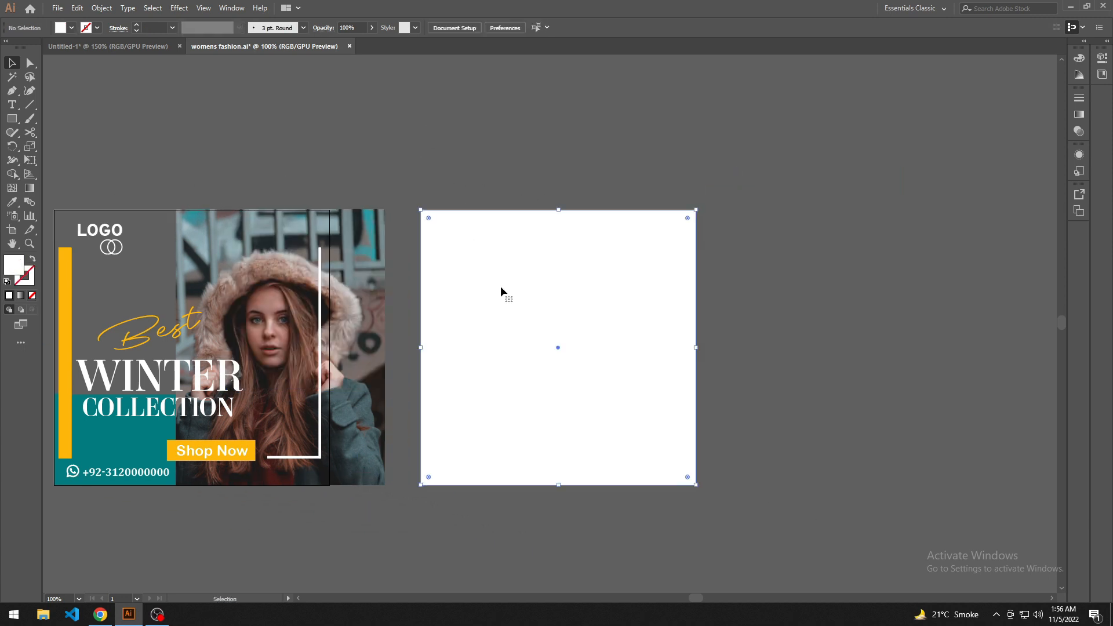
{"action": "double_click", "coordinate": [30, 188]}
{"action": "left_click", "coordinate": [962, 183]}
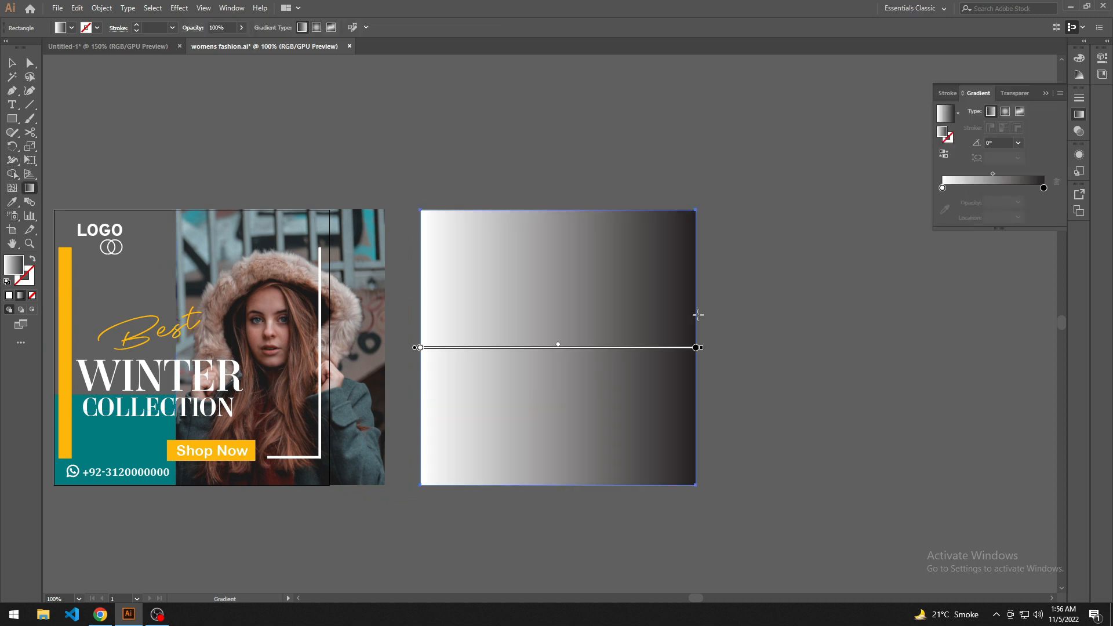
{"action": "mouse_move", "coordinate": [421, 212]}
{"action": "left_mouse_down"}
{"action": "mouse_move", "coordinate": [758, 510]}
{"action": "mouse_move", "coordinate": [470, 249]}
{"action": "mouse_move", "coordinate": [506, 255]}
{"action": "mouse_move", "coordinate": [445, 226]}
{"action": "mouse_move", "coordinate": [708, 506]}
{"action": "mouse_move", "coordinate": [694, 484]}
{"action": "left_mouse_up"}
Drag the gradient square on top of the winter poster
{"action": "key", "text": "v"}
{"action": "left_click", "coordinate": [865, 334]}
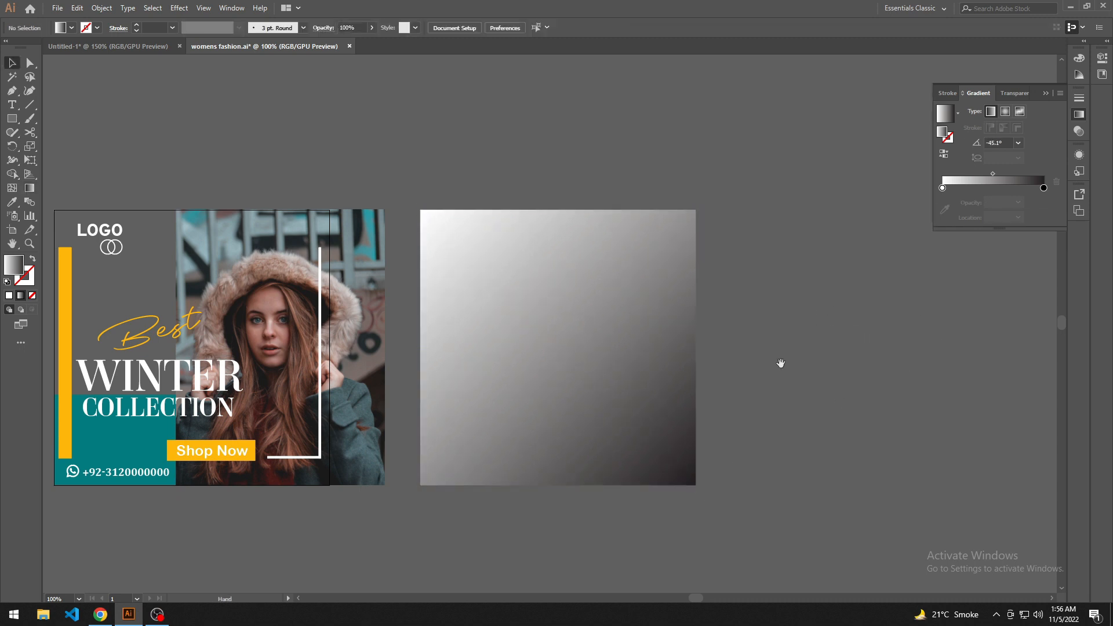
{"action": "scroll", "coordinate": [748, 354], "scroll_direction": "left", "scroll_amount": 3}
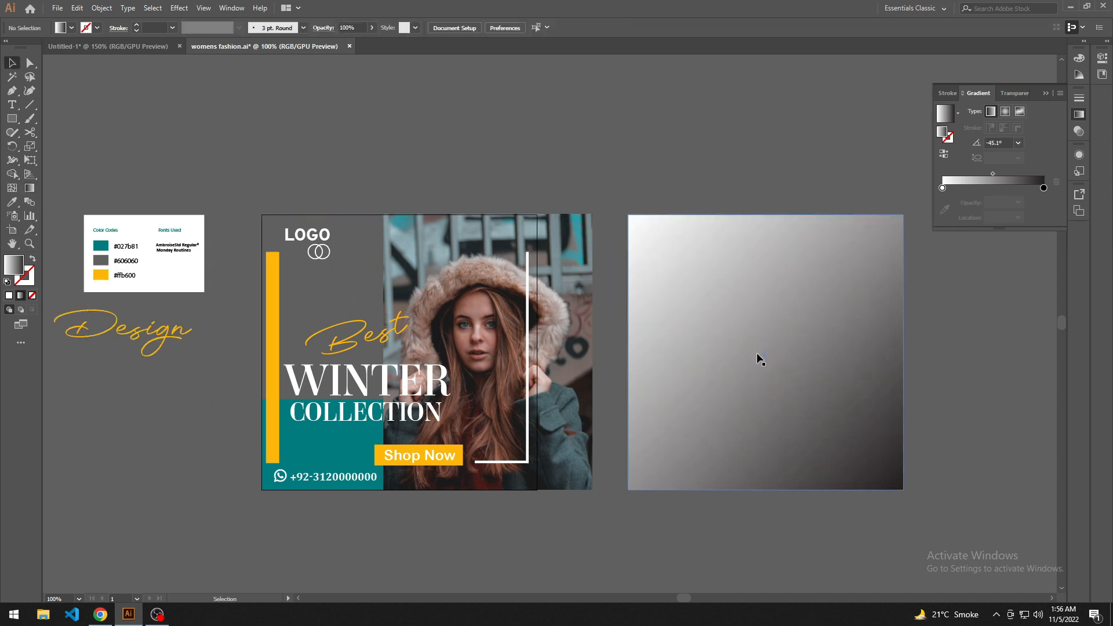
{"action": "left_click_drag", "start_coordinate": [774, 350], "coordinate": [407, 345]}
Lower the gradient overlay's opacity to 36%
{"action": "right_click", "coordinate": [408, 344]}
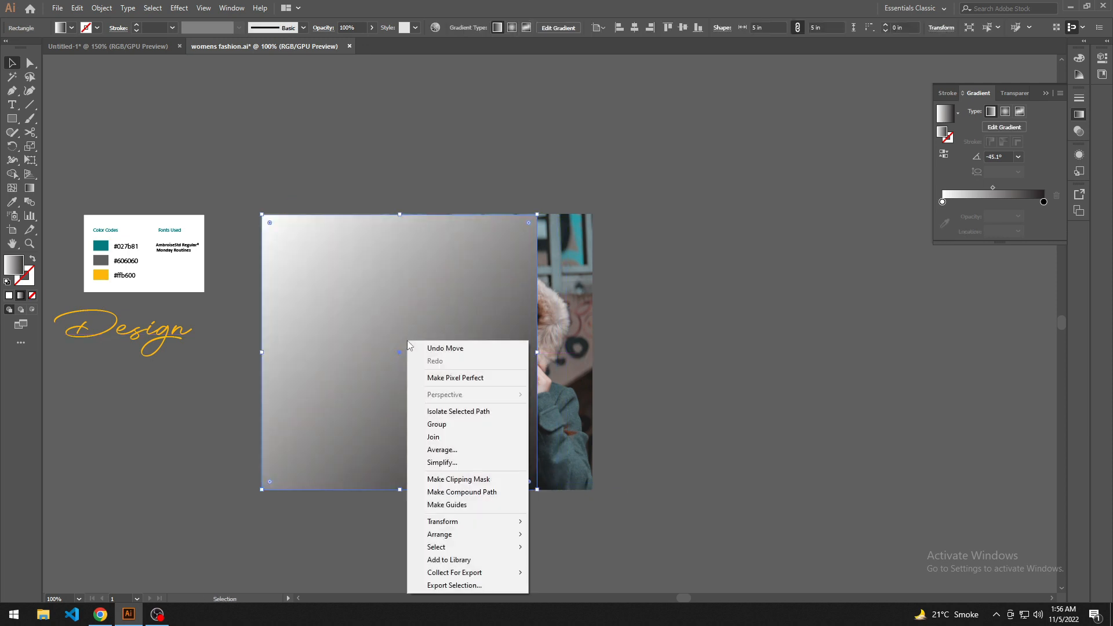
{"action": "left_click", "coordinate": [372, 28]}
{"action": "left_click_drag", "start_coordinate": [371, 41], "coordinate": [342, 42]}
{"action": "left_click", "coordinate": [421, 157]}
{"action": "scroll", "coordinate": [679, 276], "scroll_direction": "right", "scroll_amount": 2}
{"action": "scroll", "coordinate": [678, 276], "scroll_direction": "down", "scroll_amount": 1}
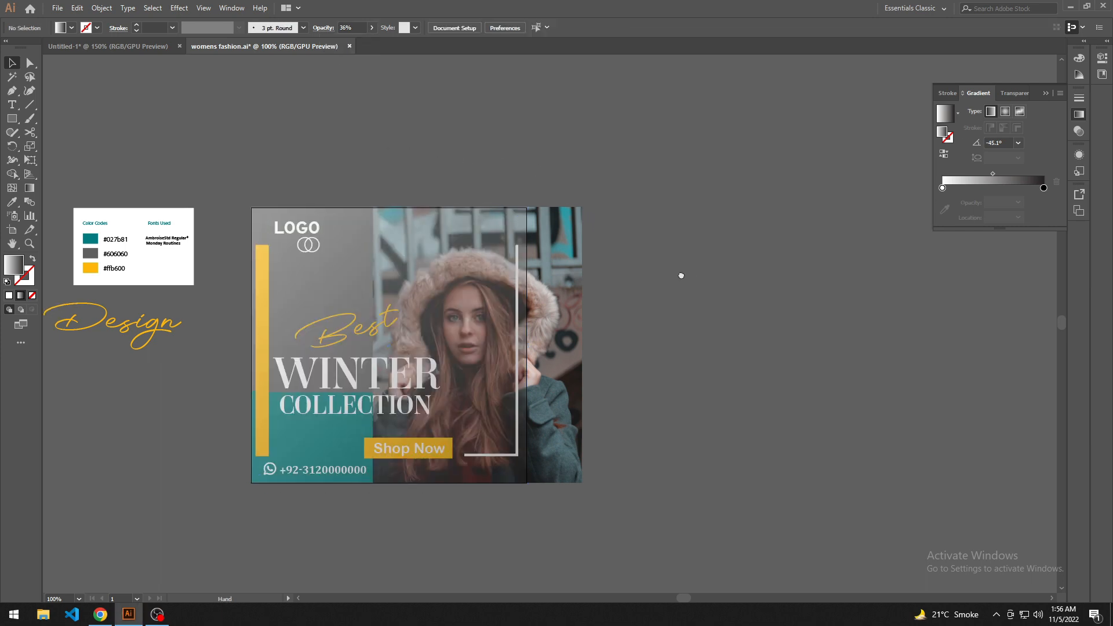
{"action": "scroll", "coordinate": [655, 286], "scroll_direction": "up", "scroll_amount": 1}
{"action": "scroll", "coordinate": [655, 286], "scroll_direction": "left", "scroll_amount": 1}
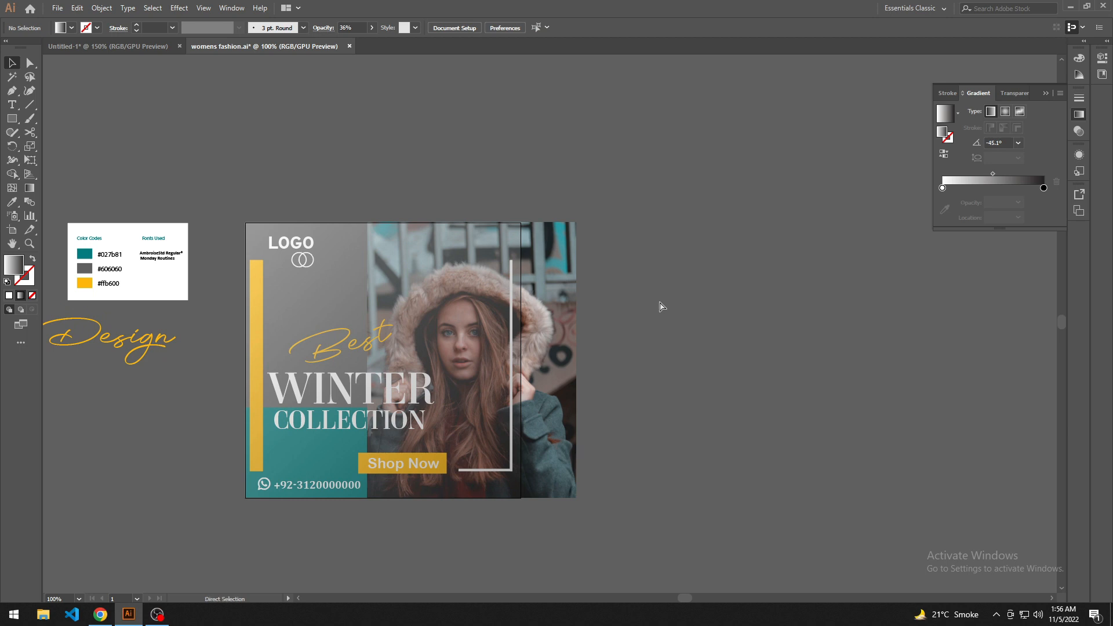
Collapse the Gradient panel and zoom in on the Winter Collection post
{"action": "left_click", "coordinate": [1045, 94]}
{"action": "left_click_drag", "start_coordinate": [703, 377], "coordinate": [753, 362]}
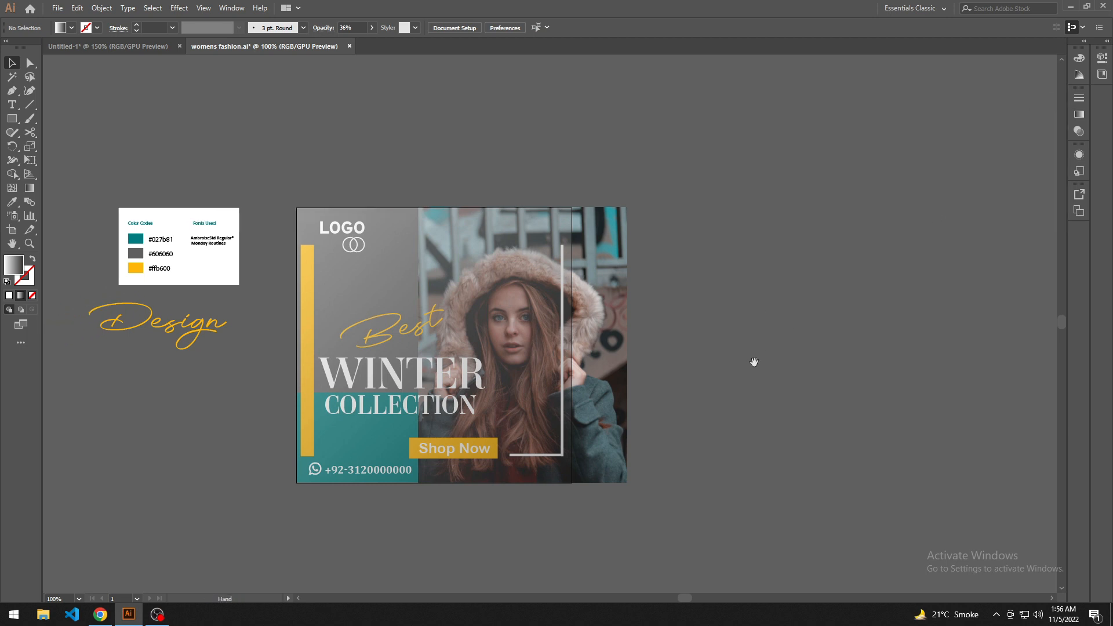
{"action": "left_click_drag", "start_coordinate": [708, 401], "coordinate": [714, 402]}
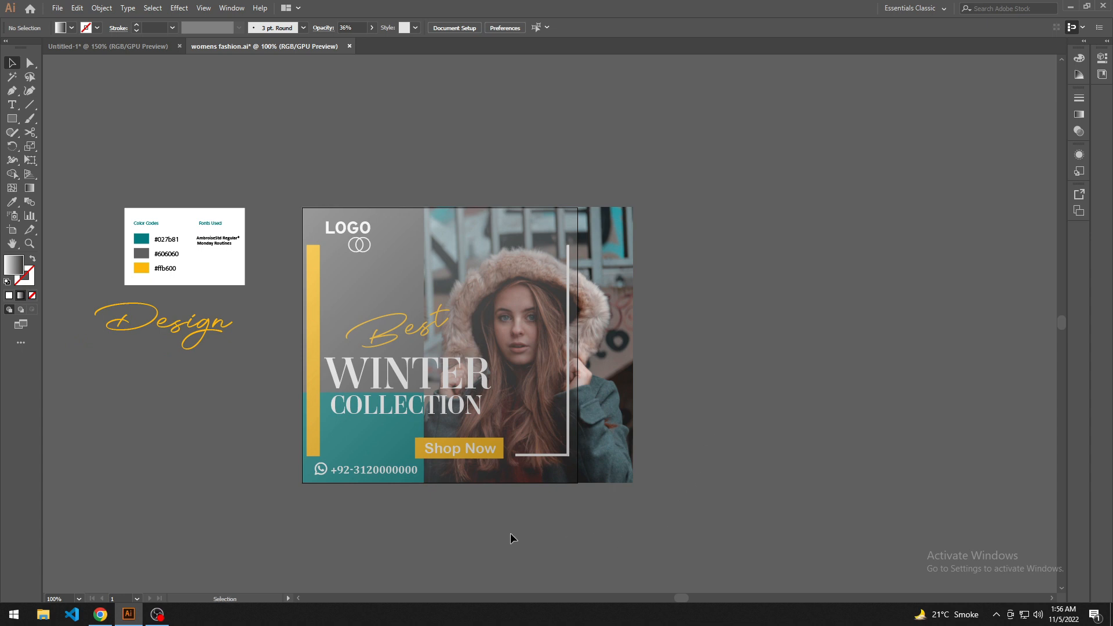
{"action": "left_click_drag", "start_coordinate": [510, 534], "coordinate": [492, 586]}
{"action": "scroll", "coordinate": [489, 523], "scroll_direction": "up", "scroll_amount": 1}
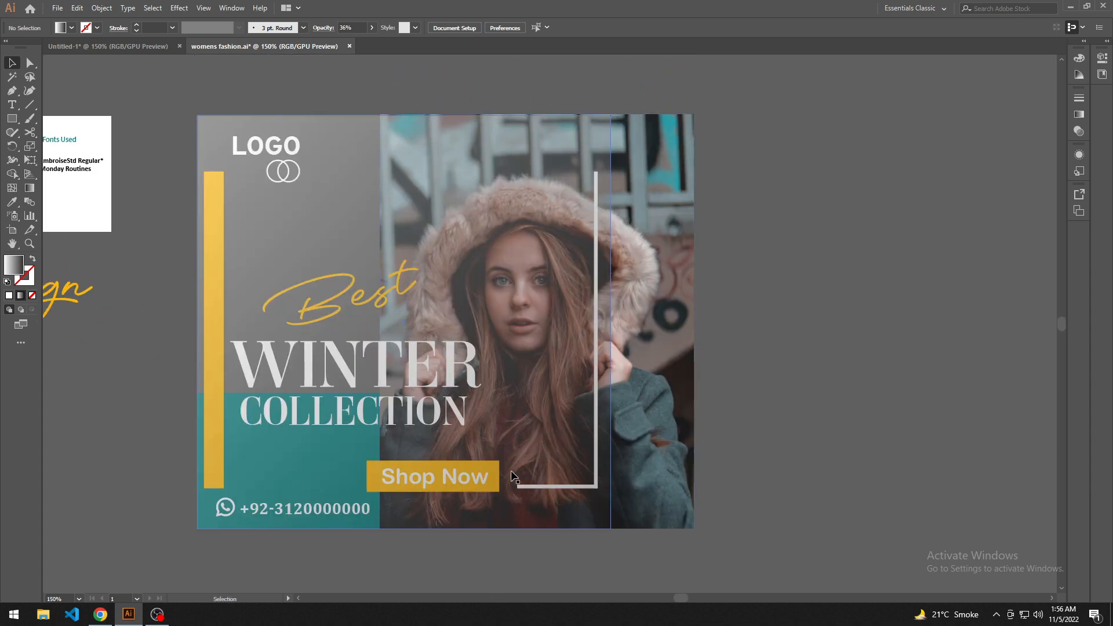
Group Best, WINTER, COLLECTION, Shop Now, phone line, yellow bar, frame and logo
{"action": "left_click", "coordinate": [370, 297]}
{"action": "left_click", "coordinate": [394, 374], "text": "shift"}
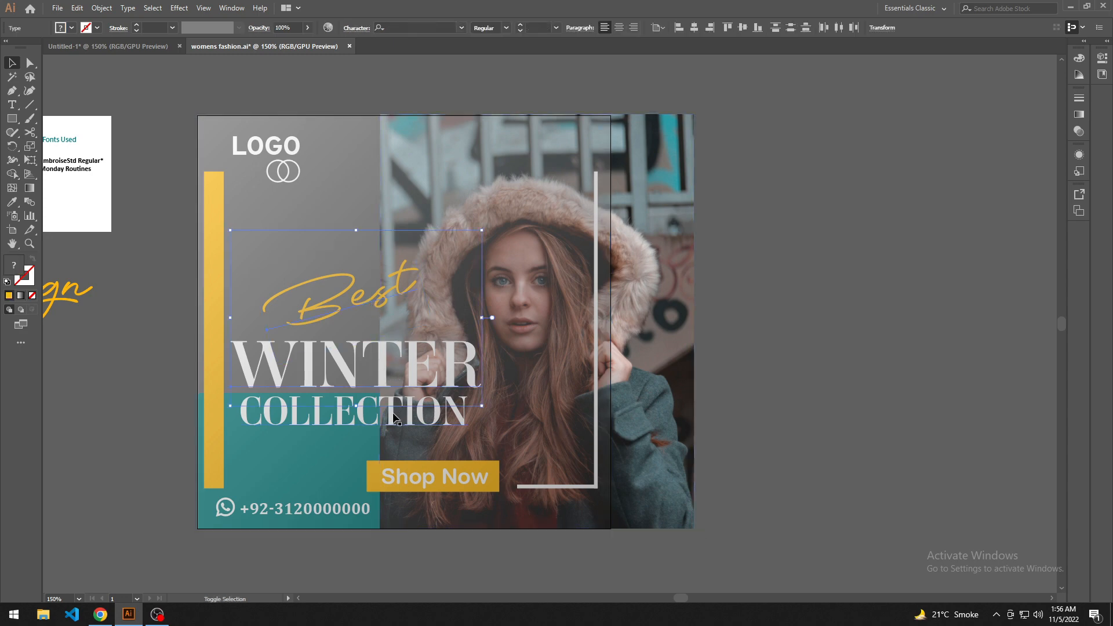
{"action": "left_click", "coordinate": [394, 417], "text": "shift"}
{"action": "left_click", "coordinate": [415, 474], "text": "shift"}
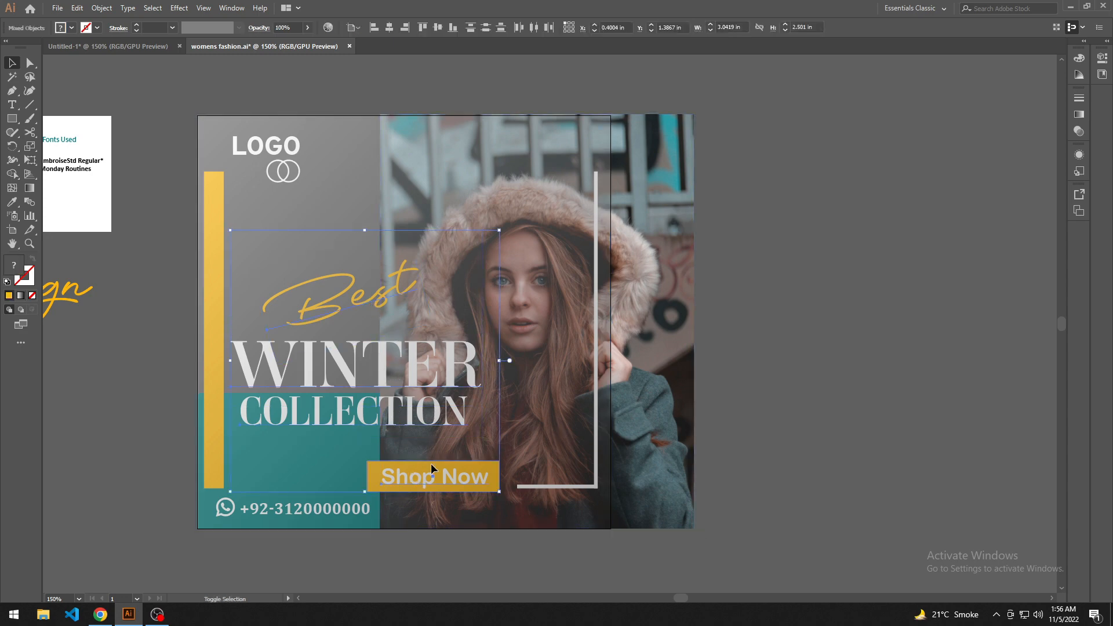
{"action": "left_click", "coordinate": [352, 509], "text": "shift"}
{"action": "left_click", "coordinate": [212, 455], "text": "shift"}
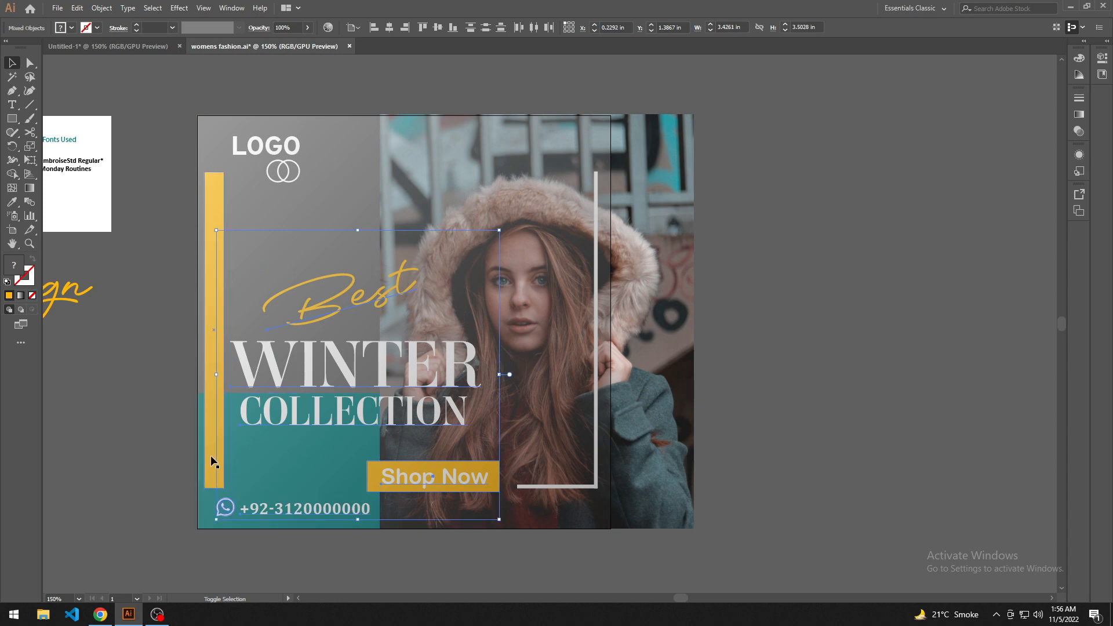
{"action": "left_click", "coordinate": [597, 381], "text": "shift"}
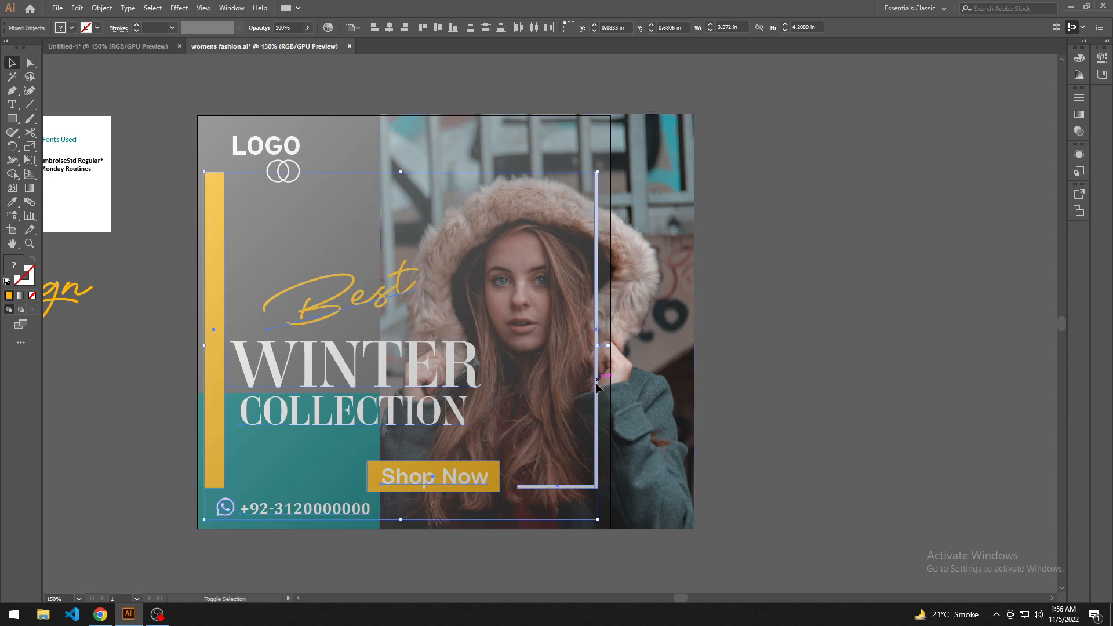
{"action": "left_click", "coordinate": [285, 168], "text": "shift"}
{"action": "left_click", "coordinate": [297, 168], "text": "shift"}
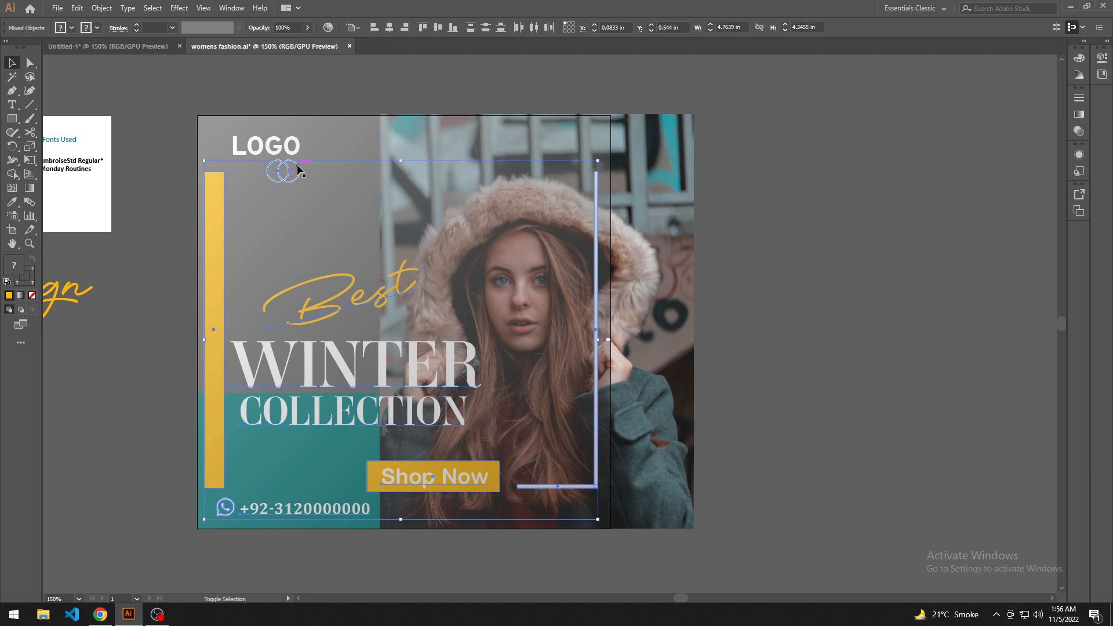
{"action": "left_click", "coordinate": [296, 152], "text": "shift"}
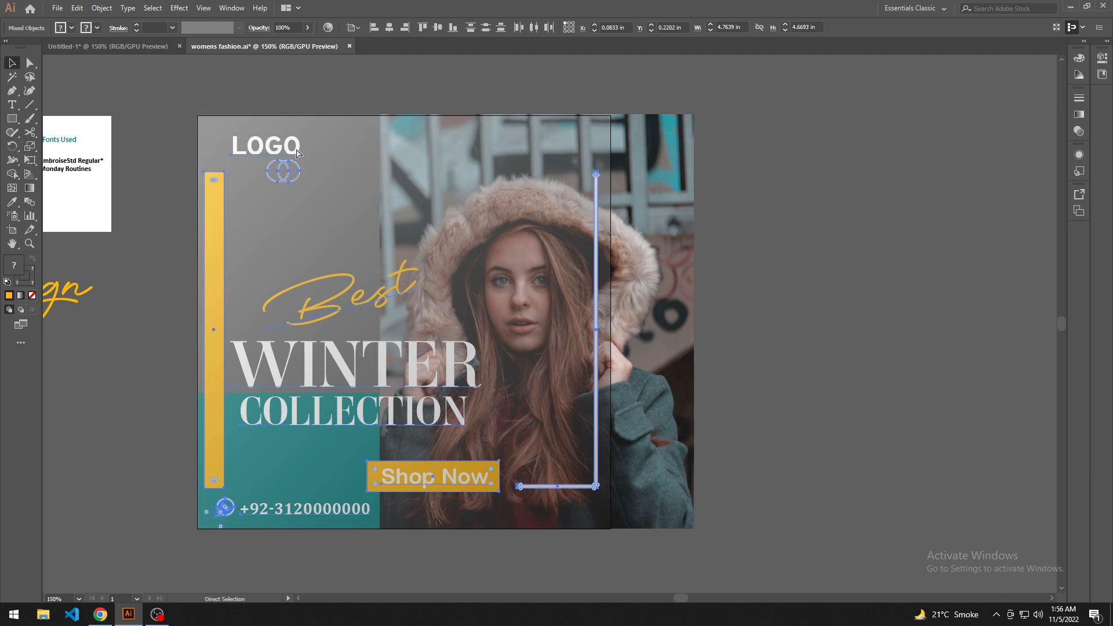
{"action": "key", "text": "ctrl+g"}
Bring the group in front of the gradient overlay
{"action": "right_click", "coordinate": [379, 293]}
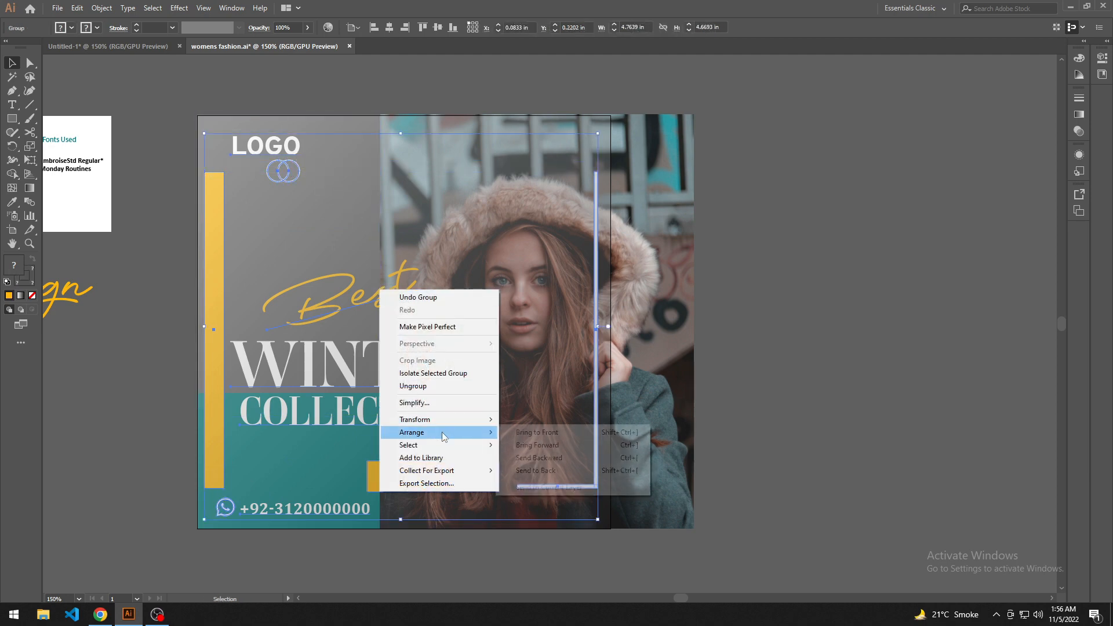
{"action": "mouse_move", "coordinate": [476, 431]}
{"action": "left_click", "coordinate": [536, 430]}
{"action": "left_click", "coordinate": [732, 408]}
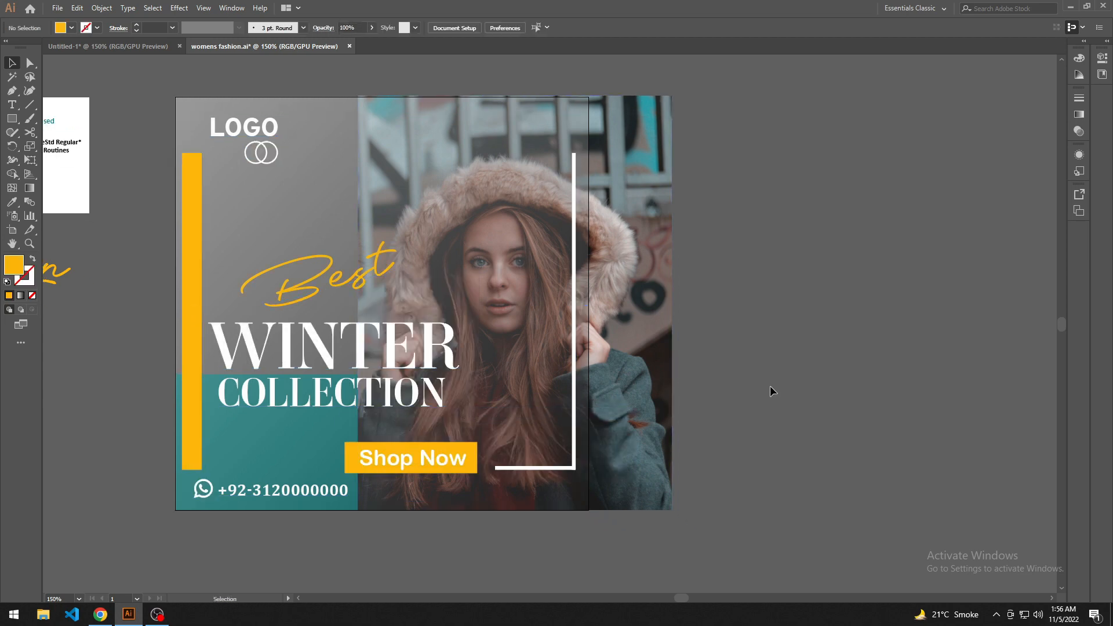
Zoom out and unlock all locked background objects with Ctrl+Alt+2
{"action": "key", "text": "ctrl+minus"}
{"action": "key", "text": "ctrl+alt+2"}
{"action": "left_click", "coordinate": [831, 373]}
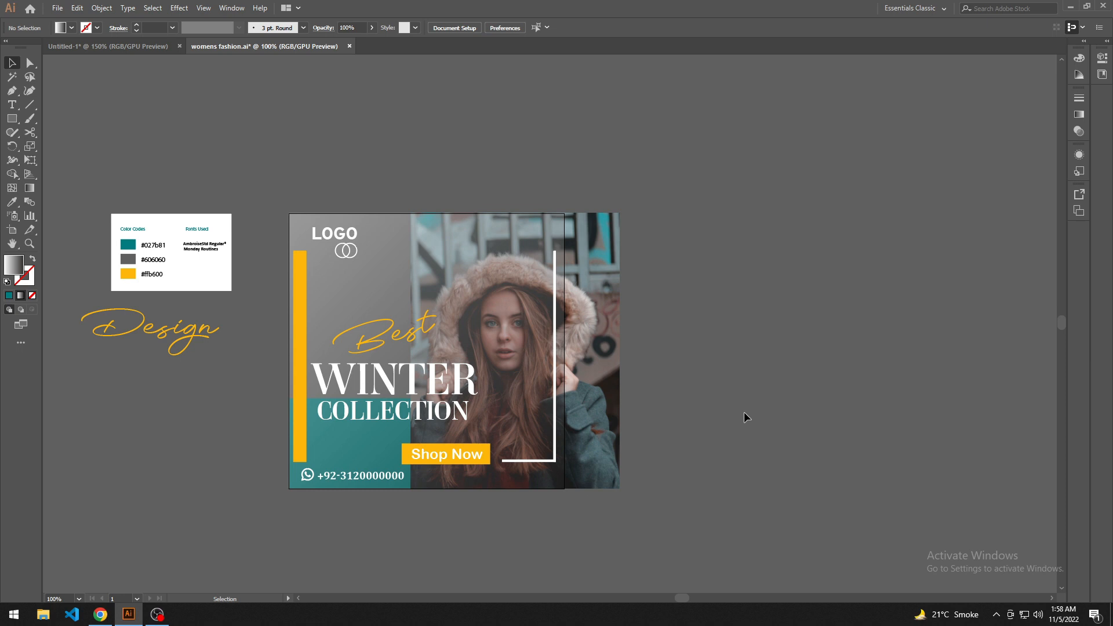
Draw a 5 in square beside the post and fill it with the card's white
{"action": "left_click_drag", "start_coordinate": [693, 442], "coordinate": [828, 423]}
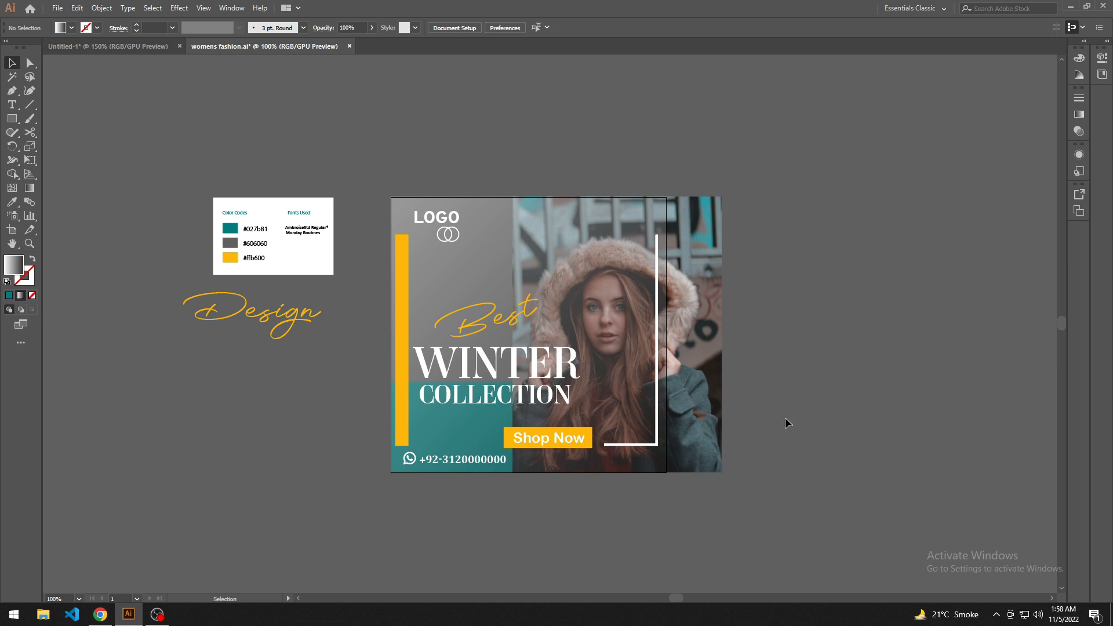
{"action": "left_click_drag", "start_coordinate": [364, 345], "coordinate": [334, 340]}
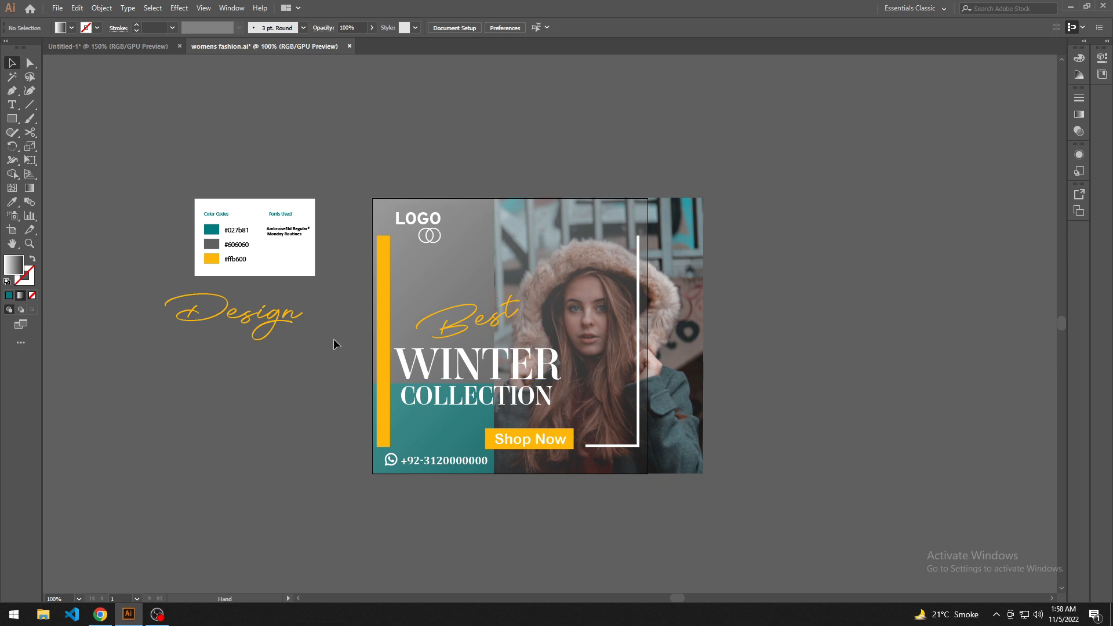
{"action": "left_click", "coordinate": [11, 119]}
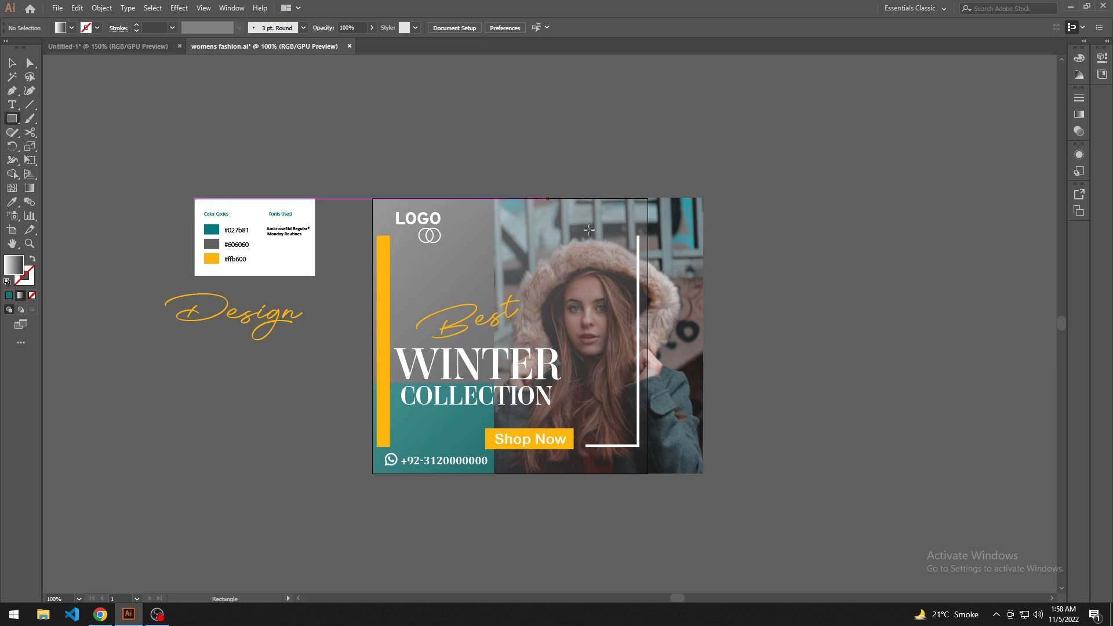
{"action": "left_click", "coordinate": [742, 313]}
{"action": "key", "text": "Return"}
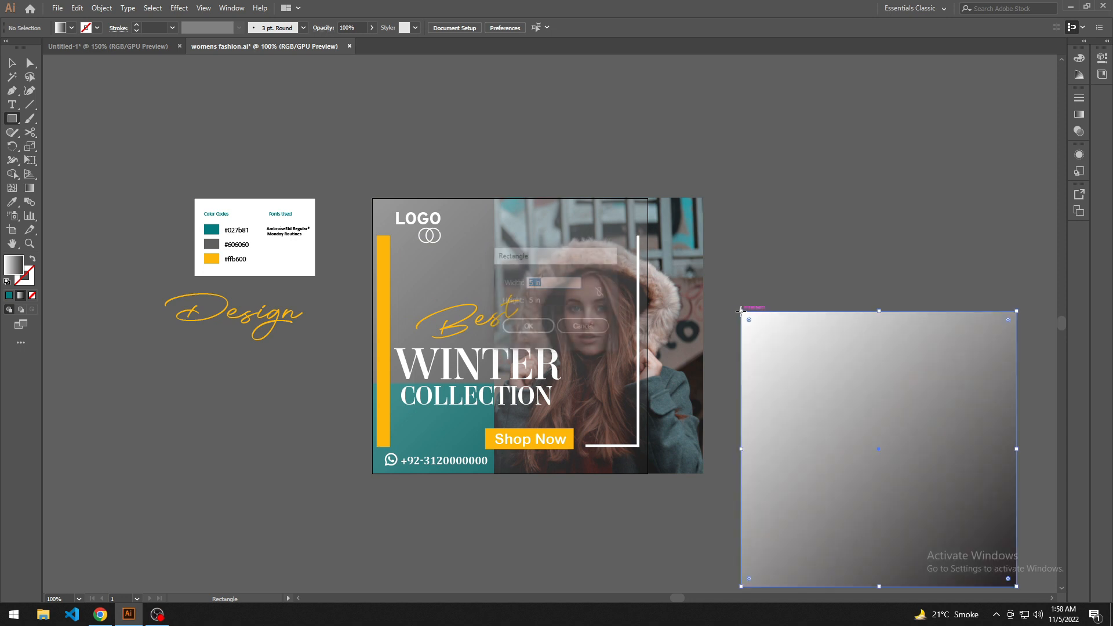
{"action": "key", "text": "i"}
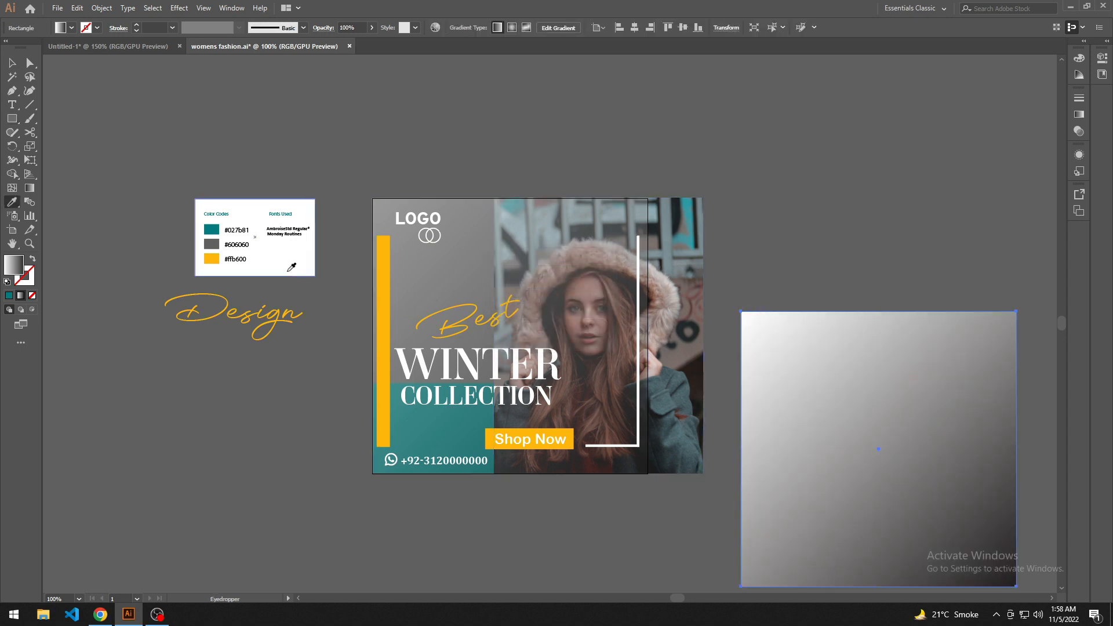
{"action": "left_click", "coordinate": [291, 267]}
Move the white square over the social post design
{"action": "key", "text": "v"}
{"action": "left_click", "coordinate": [794, 231]}
{"action": "left_click_drag", "start_coordinate": [807, 244], "coordinate": [778, 213]}
{"action": "left_click_drag", "start_coordinate": [880, 429], "coordinate": [504, 323]}
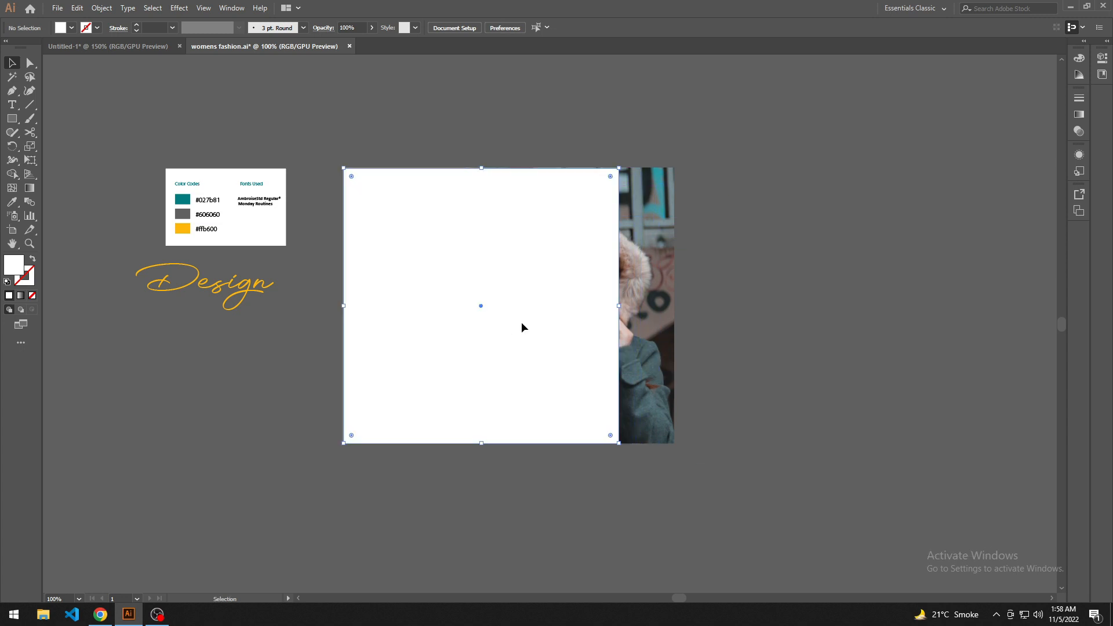
{"action": "left_click", "coordinate": [796, 278]}
Select the whole design with the square and make a clipping mask
{"action": "left_click_drag", "start_coordinate": [330, 147], "coordinate": [691, 502]}
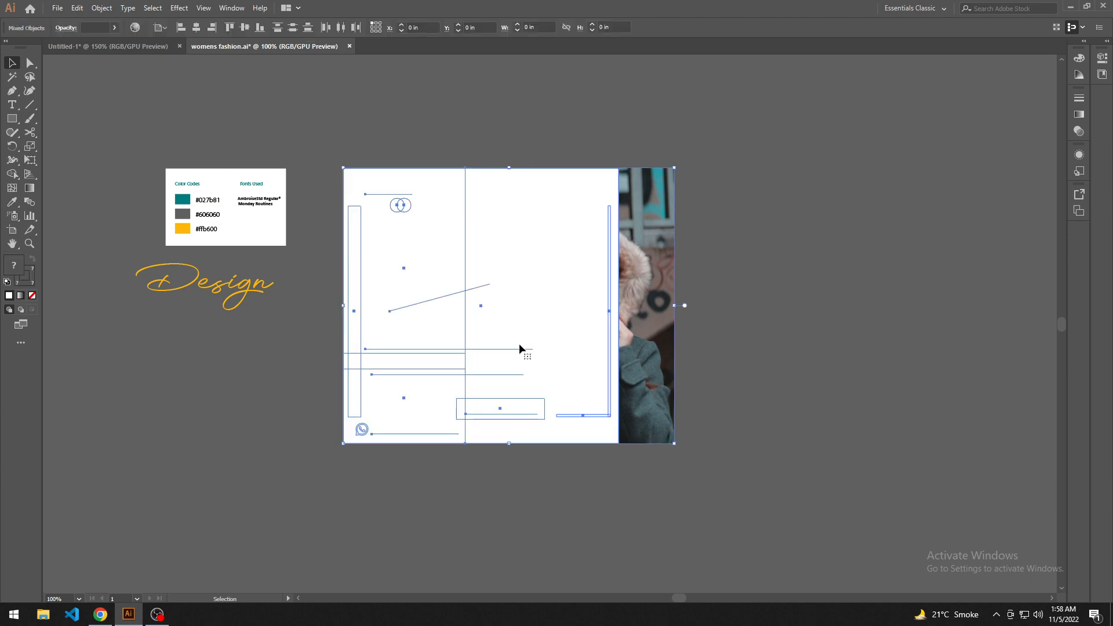
{"action": "right_click", "coordinate": [489, 298]}
{"action": "left_click", "coordinate": [529, 400]}
{"action": "left_click", "coordinate": [736, 332]}
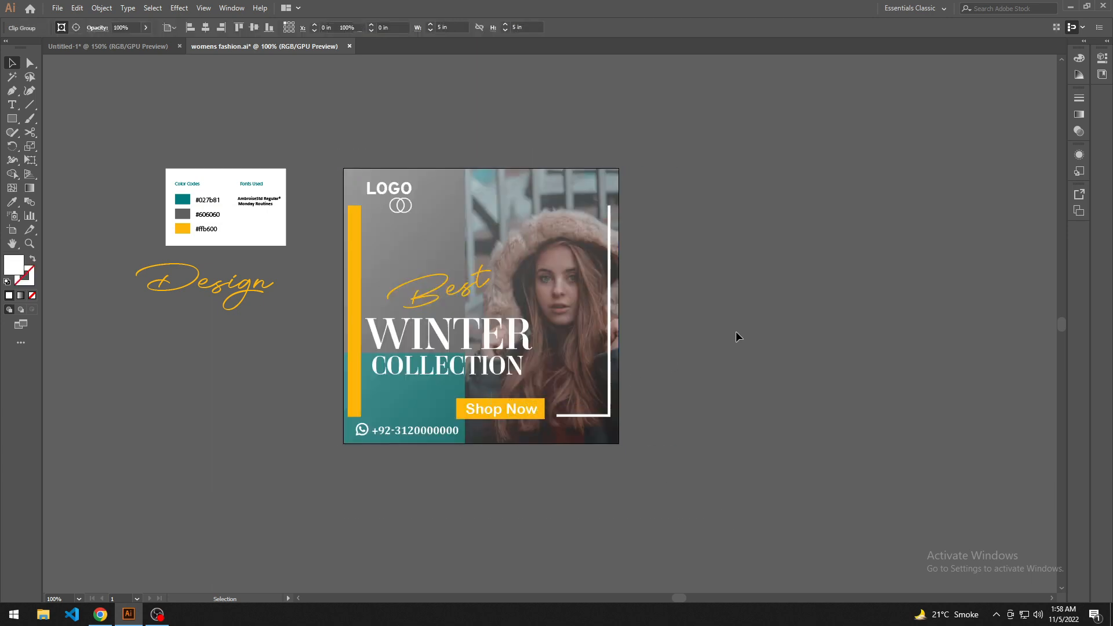
{"action": "scroll", "coordinate": [715, 342], "scroll_direction": "left", "scroll_amount": 1}
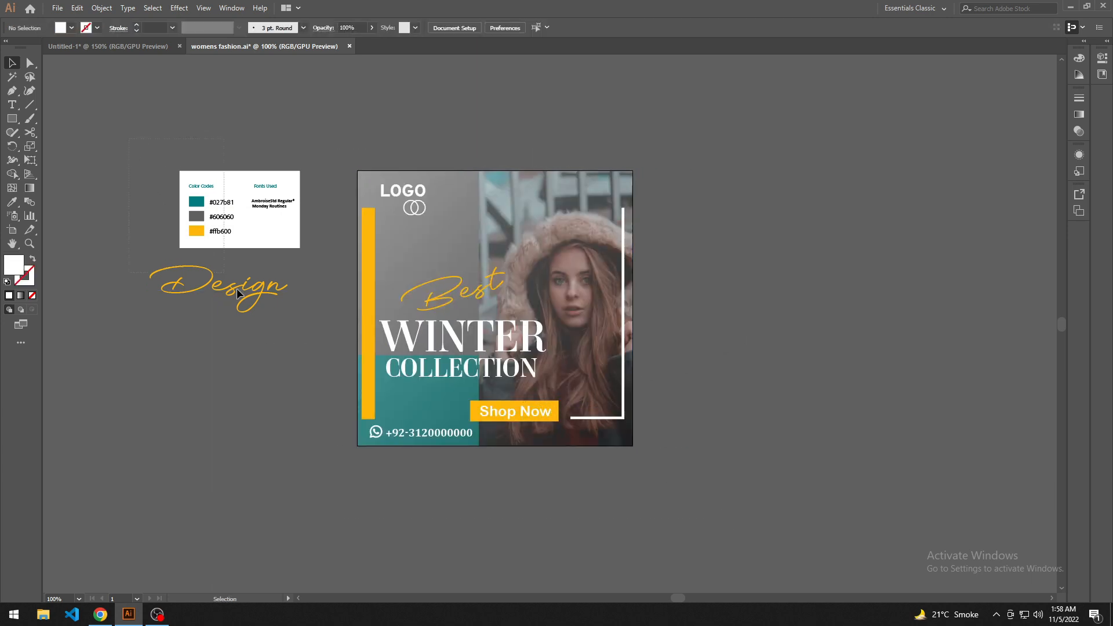
Delete the Color Codes card and Design text, then centre the enlarged finished post
{"action": "left_click_drag", "start_coordinate": [237, 293], "coordinate": [324, 372]}
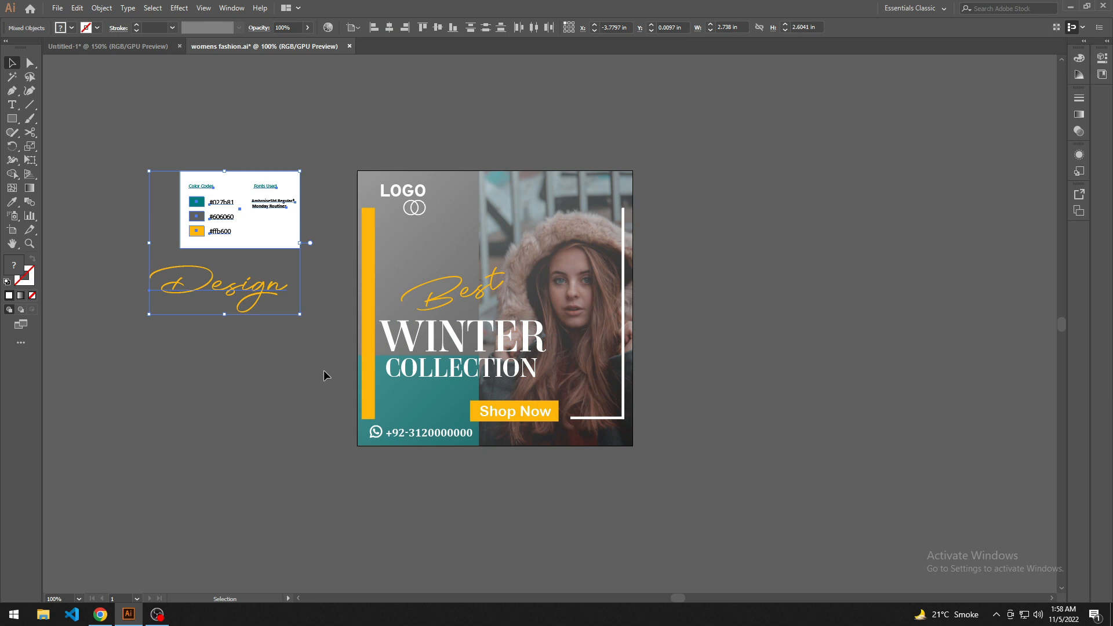
{"action": "key", "text": "Delete"}
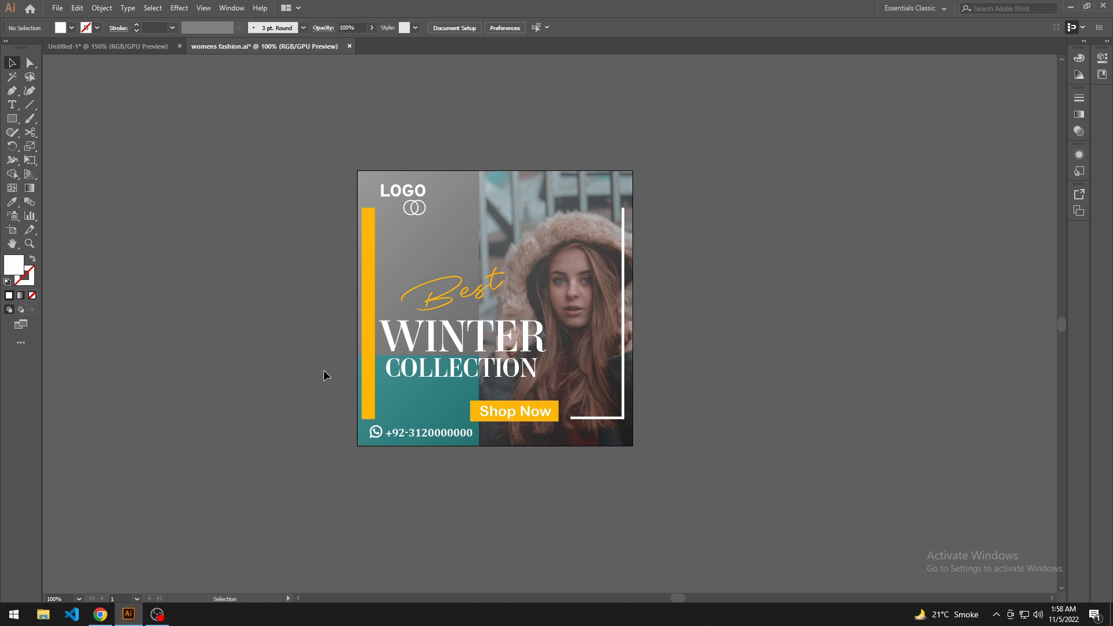
{"action": "left_click_drag", "start_coordinate": [324, 374], "coordinate": [371, 393]}
{"action": "scroll", "coordinate": [581, 382], "scroll_direction": "up", "scroll_amount": 1}
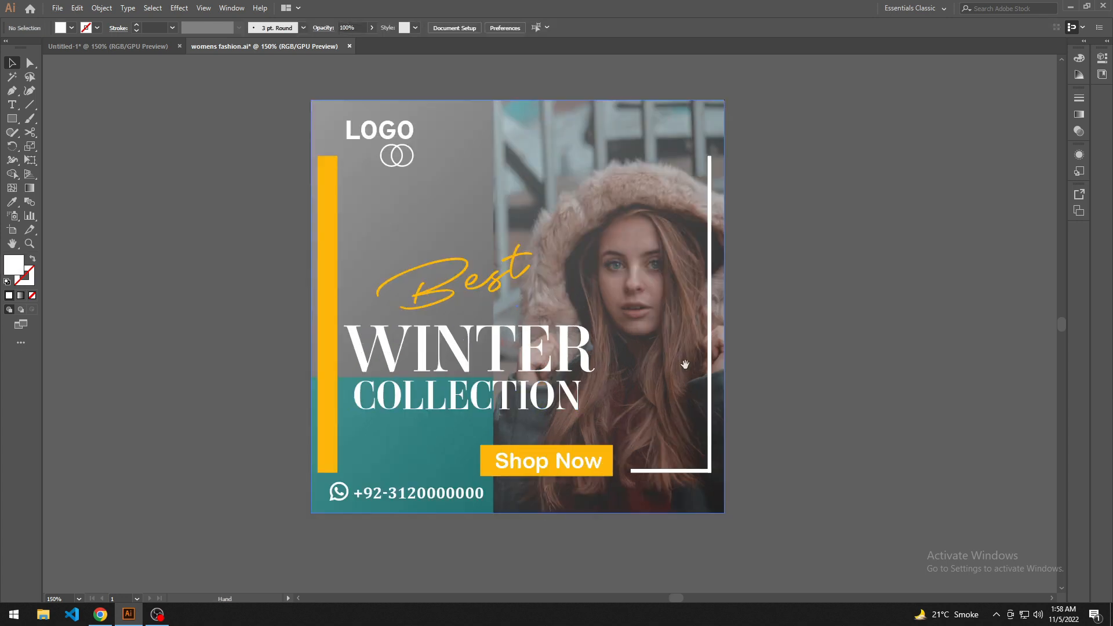
{"action": "left_click_drag", "start_coordinate": [685, 365], "coordinate": [650, 386]}
{"action": "left_click_drag", "start_coordinate": [708, 410], "coordinate": [752, 402]}
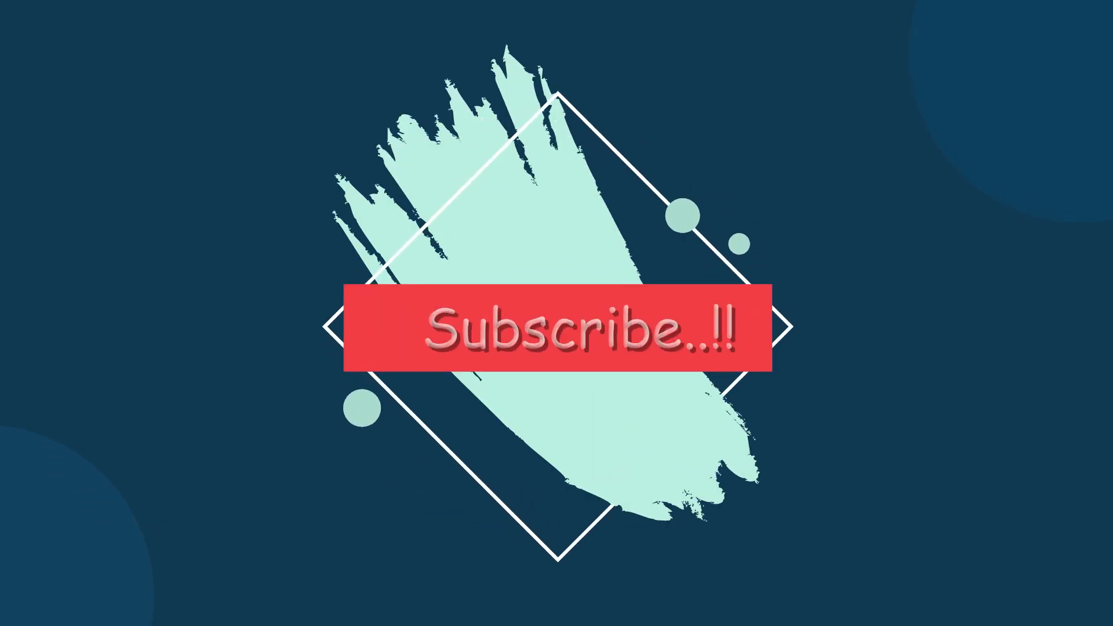